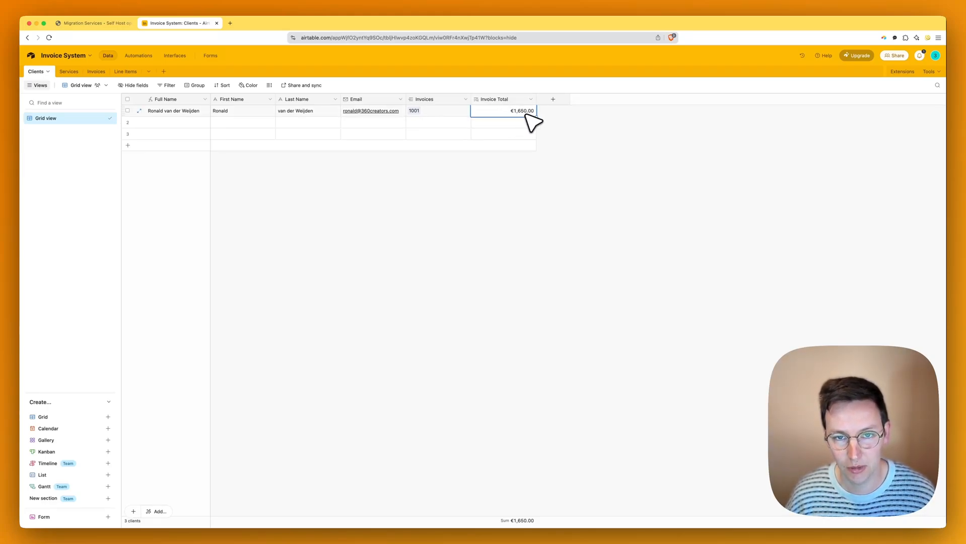
# - Rename the Airtable services to Hours, Package A and Package B, then go to Invoices
pyautogui.click(386, 214)
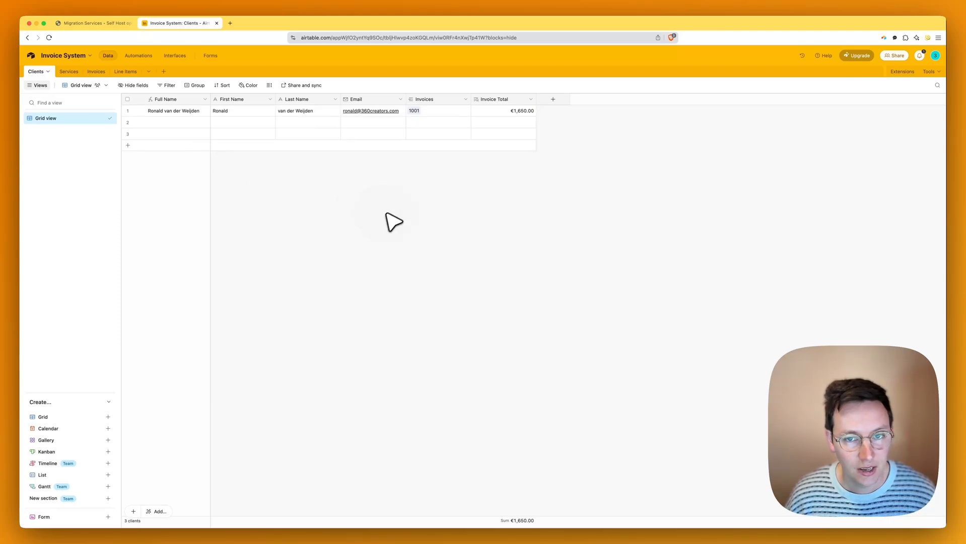
pyautogui.click(70, 72)
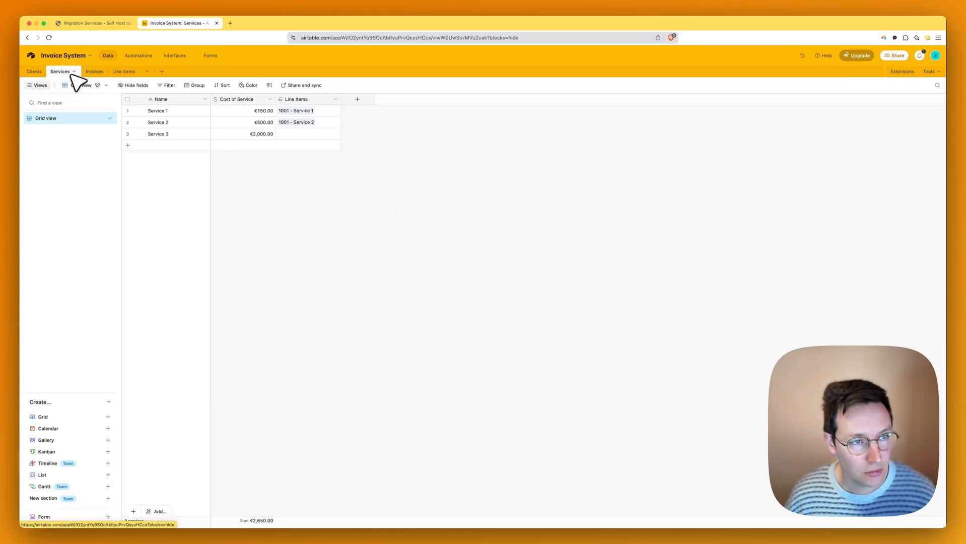
pyautogui.click(182, 113)
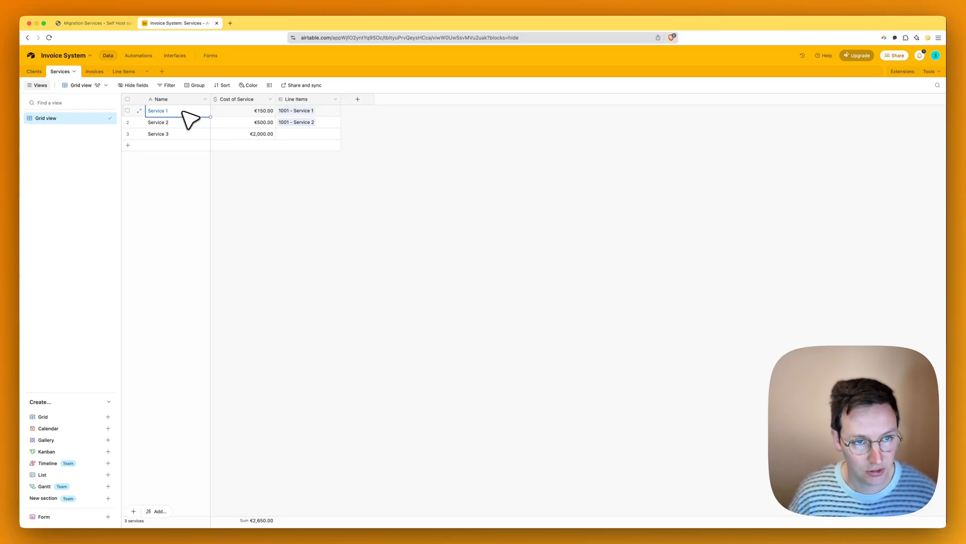
pyautogui.write('Hours')
pyautogui.press('Return')
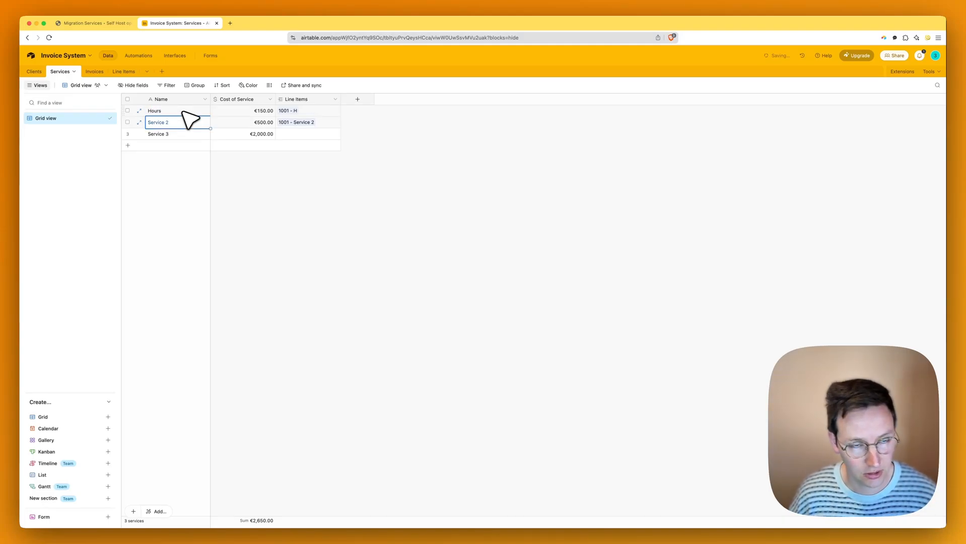
pyautogui.write('Package ')
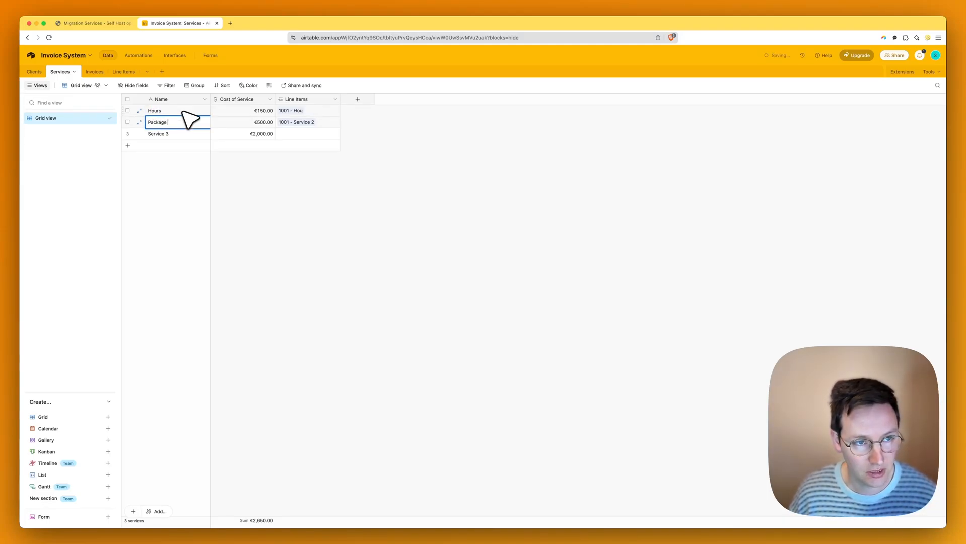
pyautogui.write('A')
pyautogui.press('Return')
pyautogui.write('Package ')
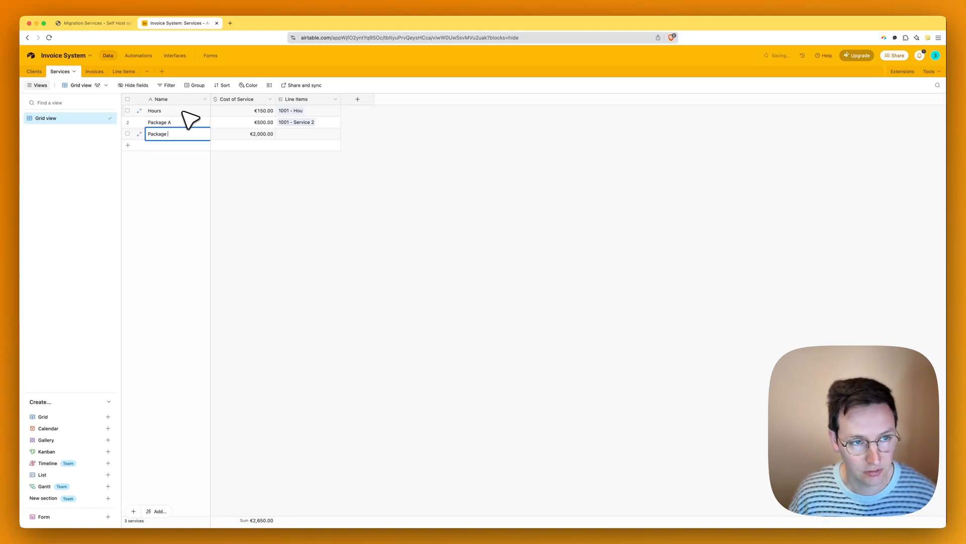
pyautogui.write('B')
pyautogui.click(207, 157)
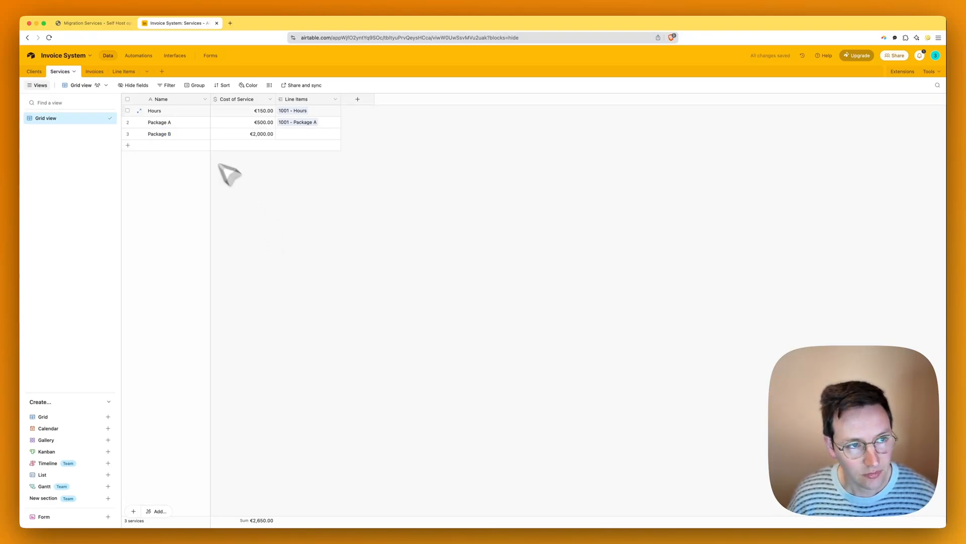
pyautogui.click(93, 71)
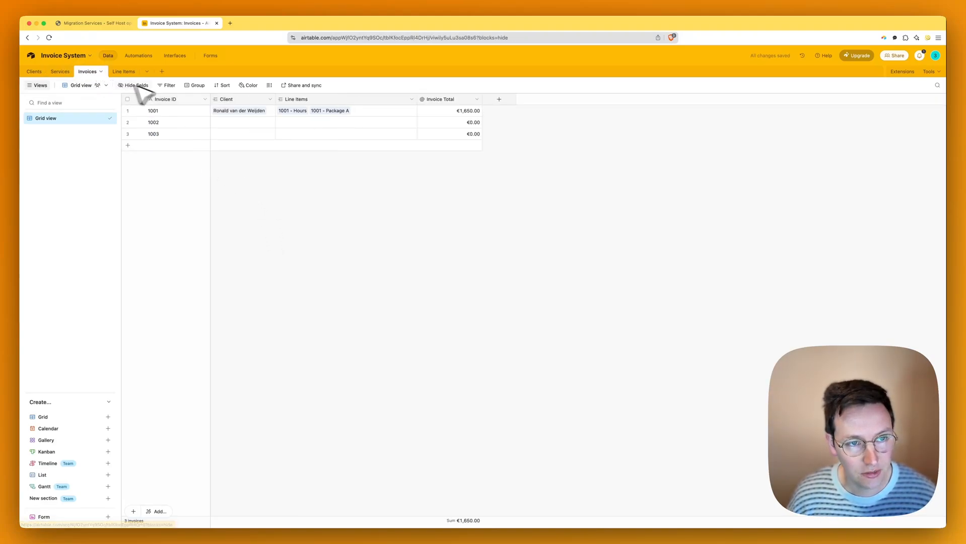
# - Inspect invoice 1001's linked client and line items, then view the Line Items table
pyautogui.click(240, 111)
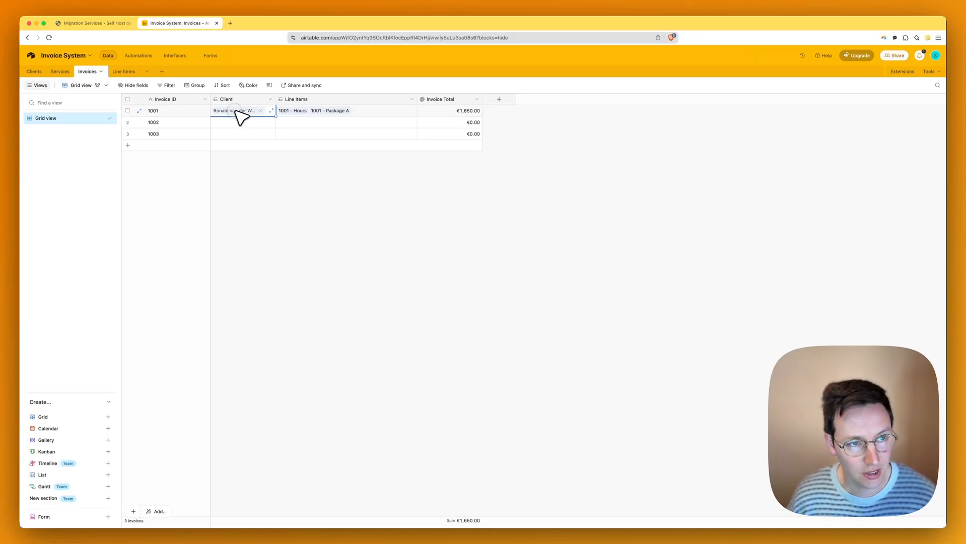
pyautogui.click(168, 110)
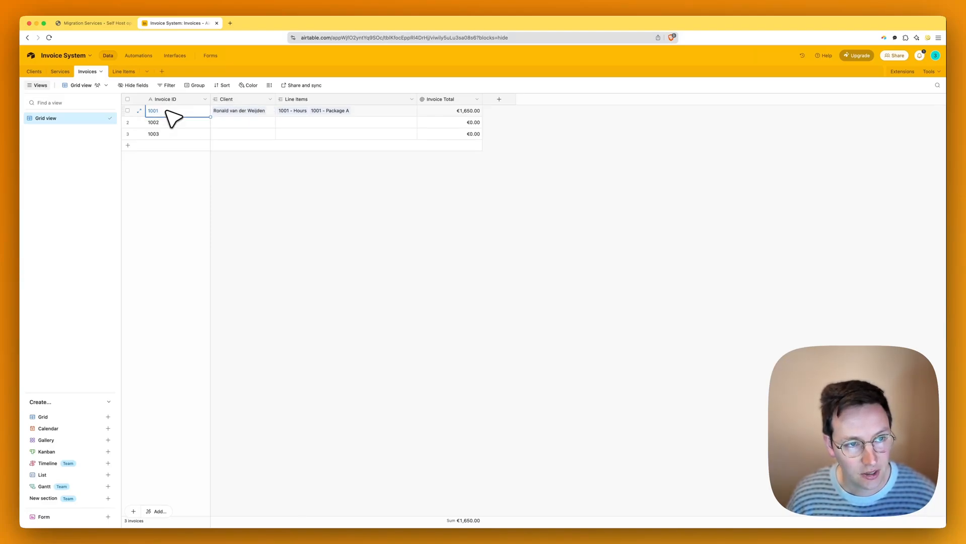
pyautogui.click(297, 112)
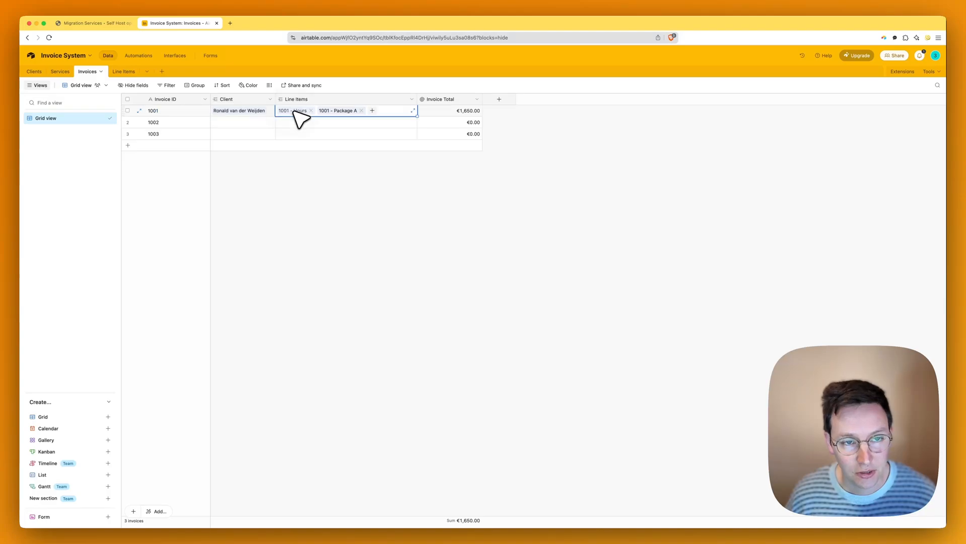
pyautogui.click(396, 162)
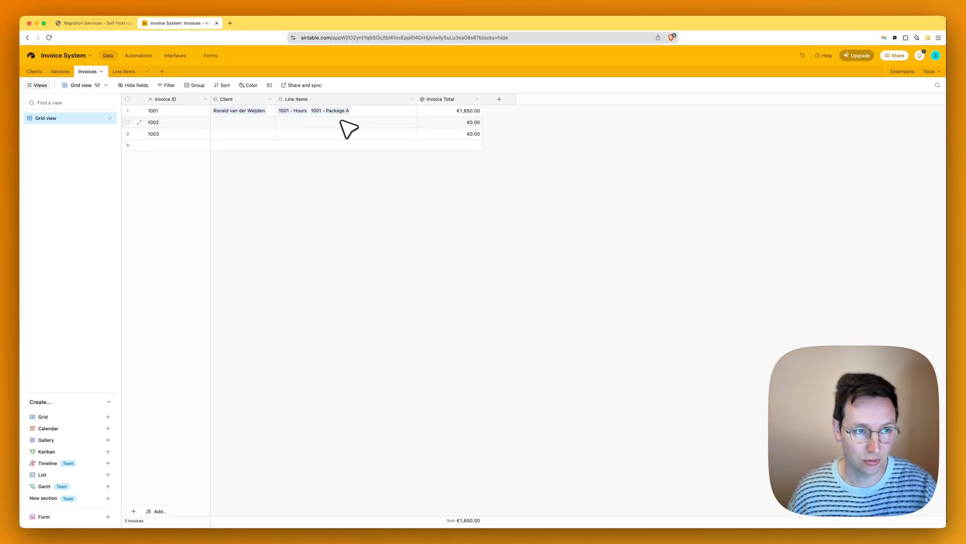
pyautogui.click(126, 71)
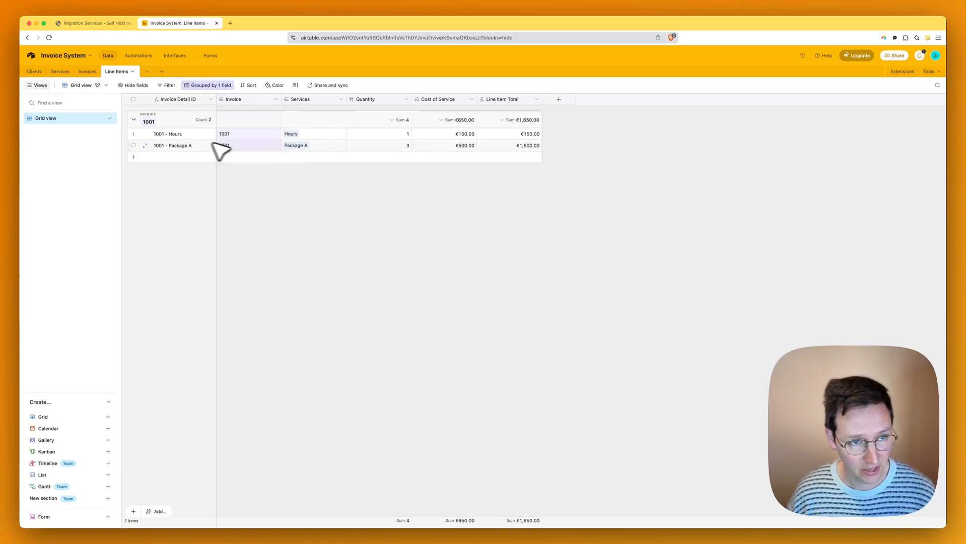
# - Remove the grouping by Invoice from the Line Items view
pyautogui.click(208, 86)
pyautogui.click(336, 115)
pyautogui.click(353, 190)
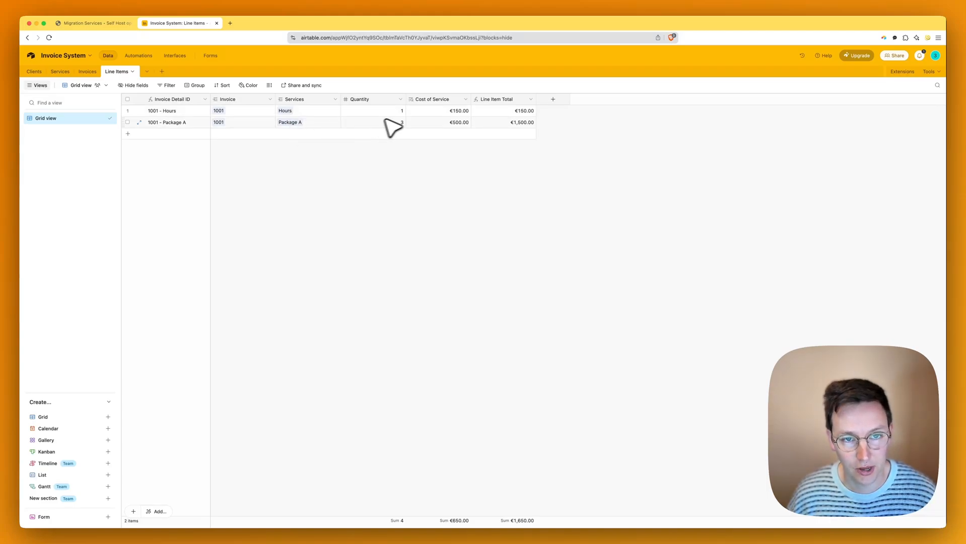
# - Set the Hours quantity to 5 and Package A to 1, then return to Invoices
pyautogui.click(399, 111)
pyautogui.write('5')
pyautogui.press('Return')
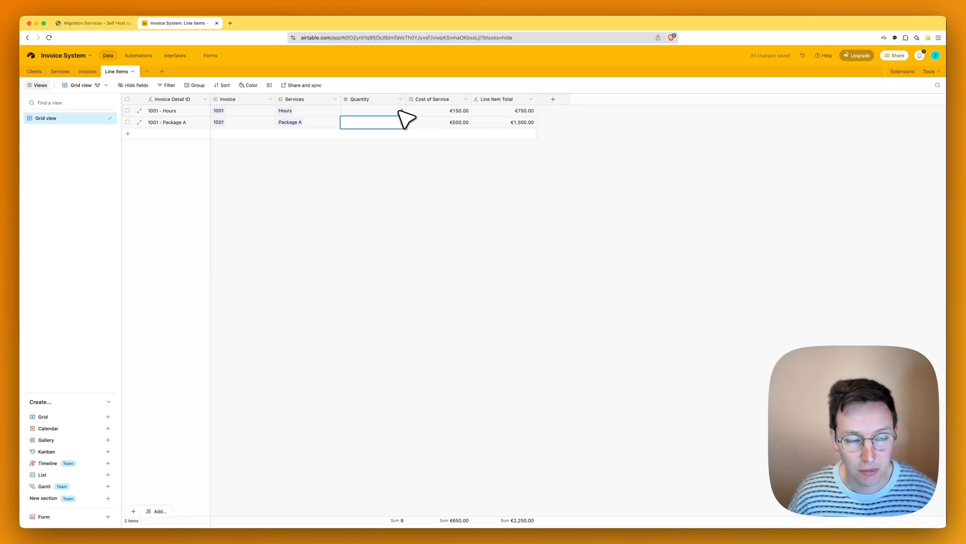
pyautogui.write('1')
pyautogui.click(481, 181)
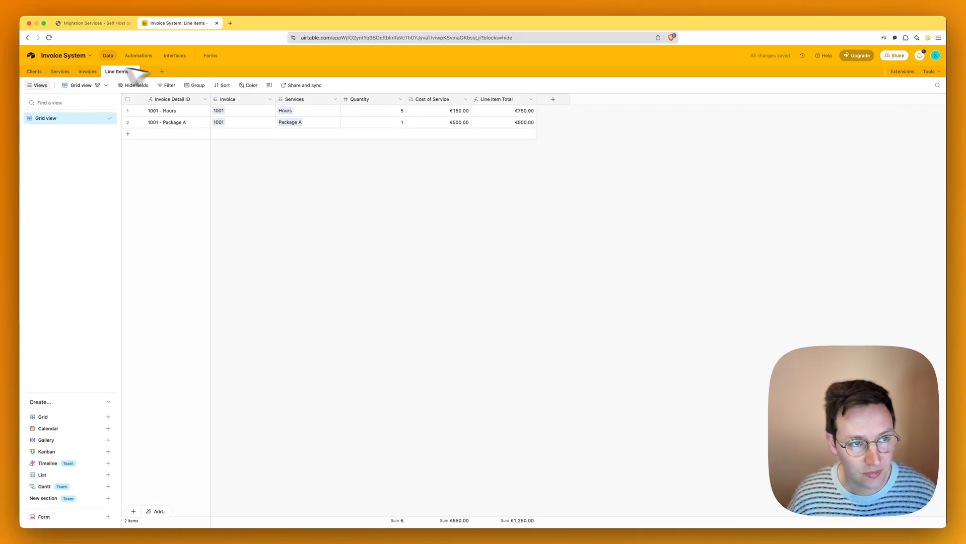
pyautogui.click(87, 72)
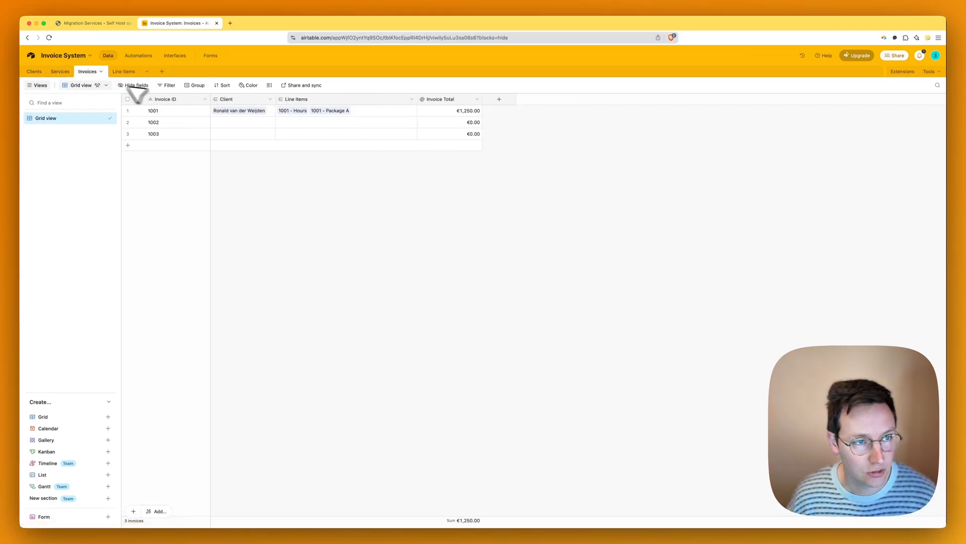
# - Go through Services to the Clients table to check the €1,250.00 Invoice Total
pyautogui.click(60, 71)
pyautogui.click(34, 72)
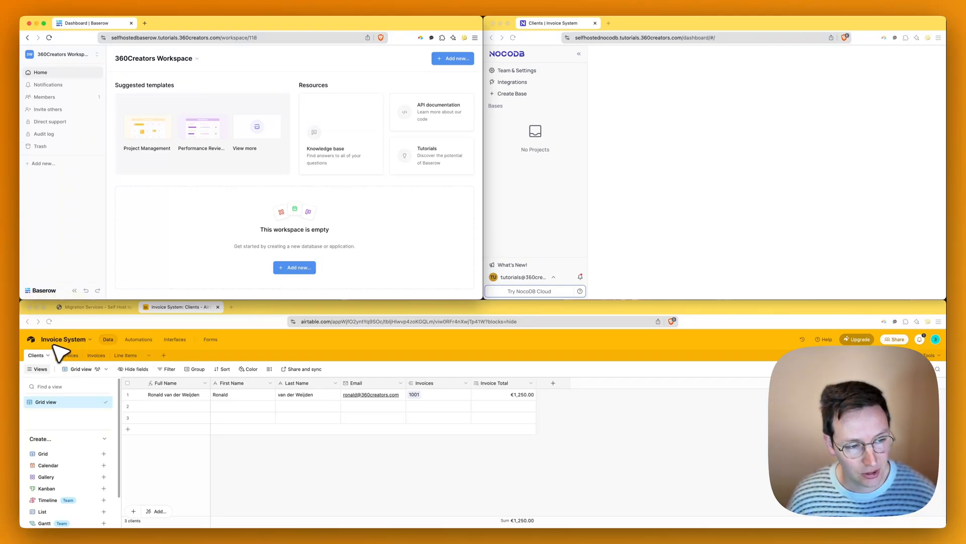
# - Create a Baserow database from scratch named 'Invoice System'
pyautogui.click(299, 269)
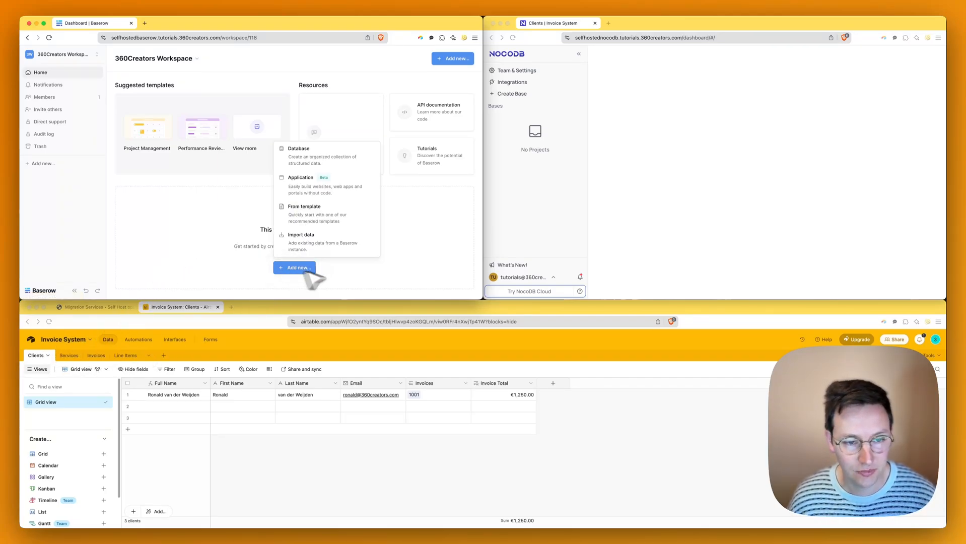
pyautogui.click(327, 162)
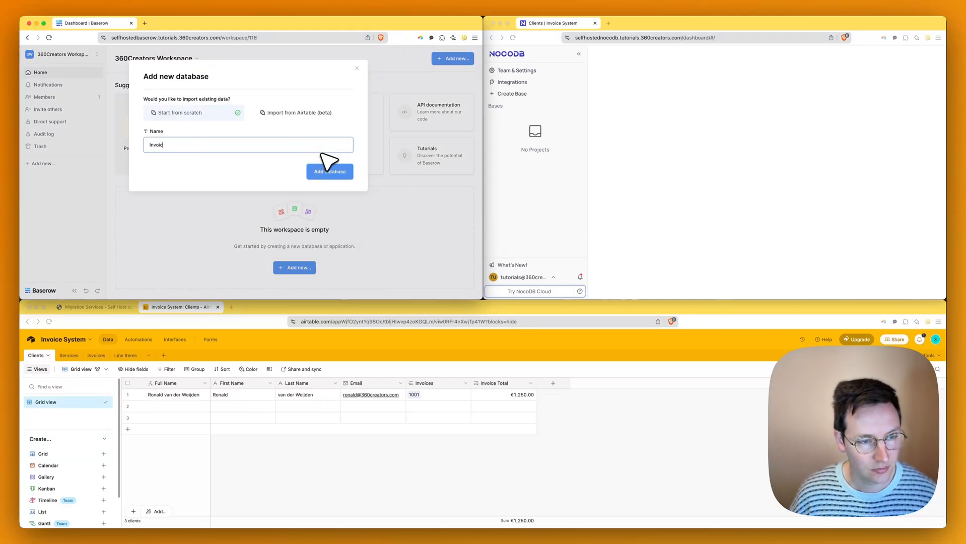
pyautogui.write('Invoice System')
pyautogui.click(327, 171)
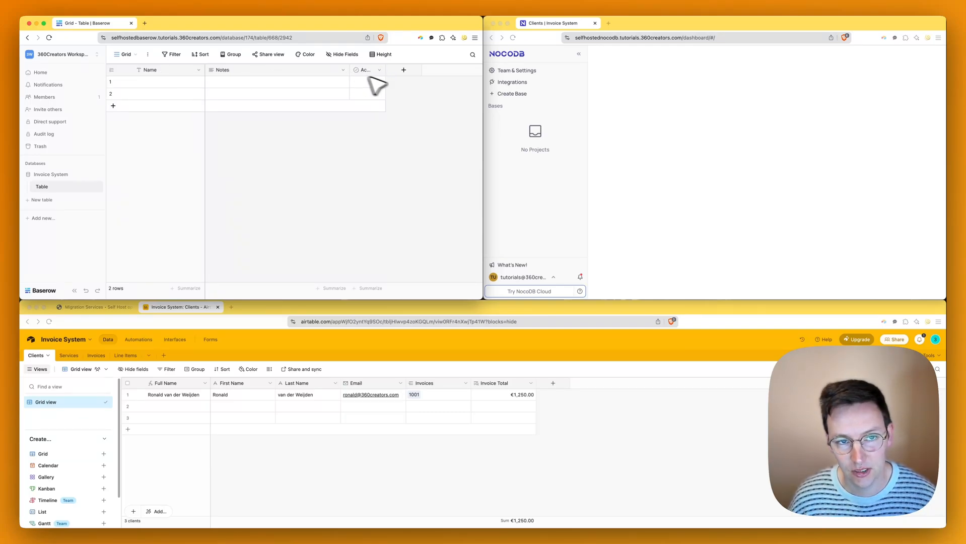
# - Create a NocoDB base named 'Invoice System'
pyautogui.click(593, 109)
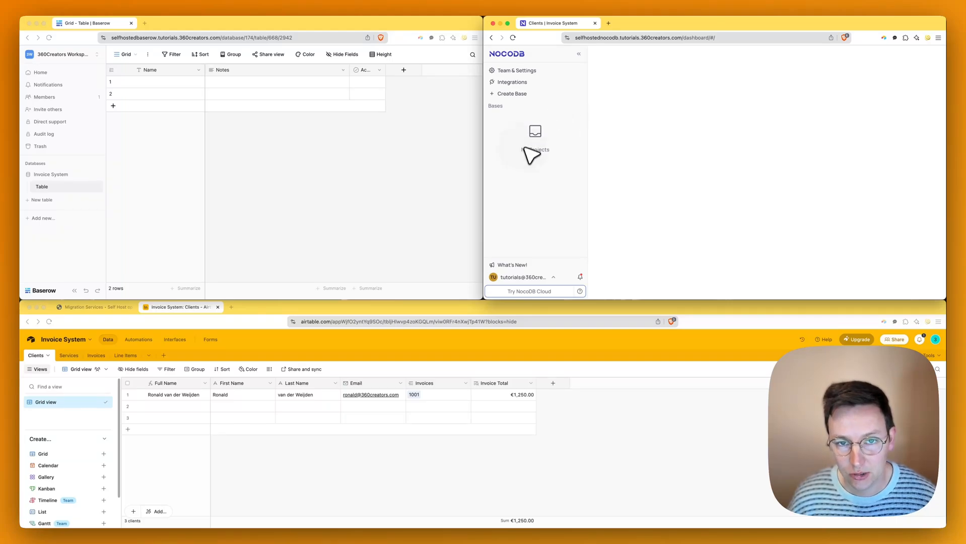
pyautogui.click(514, 96)
pyautogui.write('In')
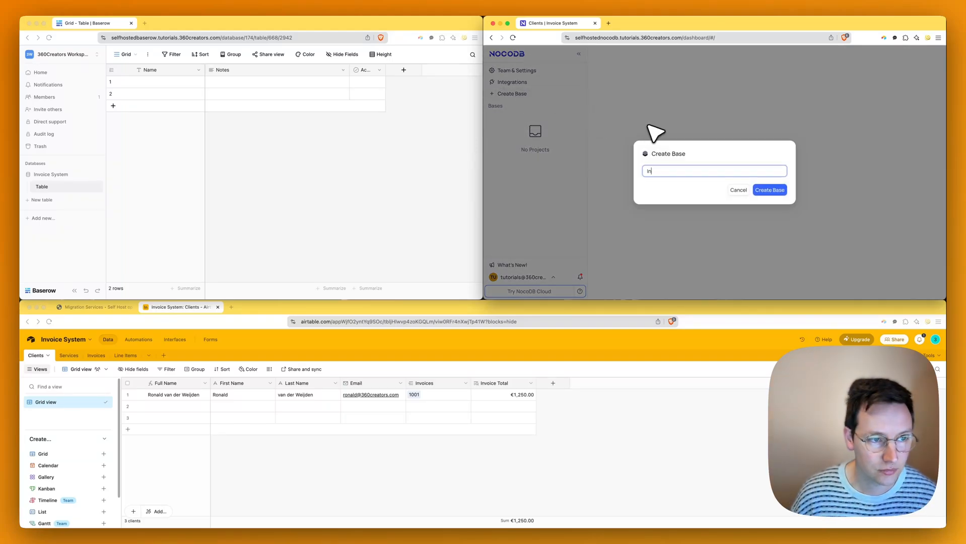
pyautogui.write('voice S')
pyautogui.press('super+a')
pyautogui.write('Invoice System')
pyautogui.press('Return')
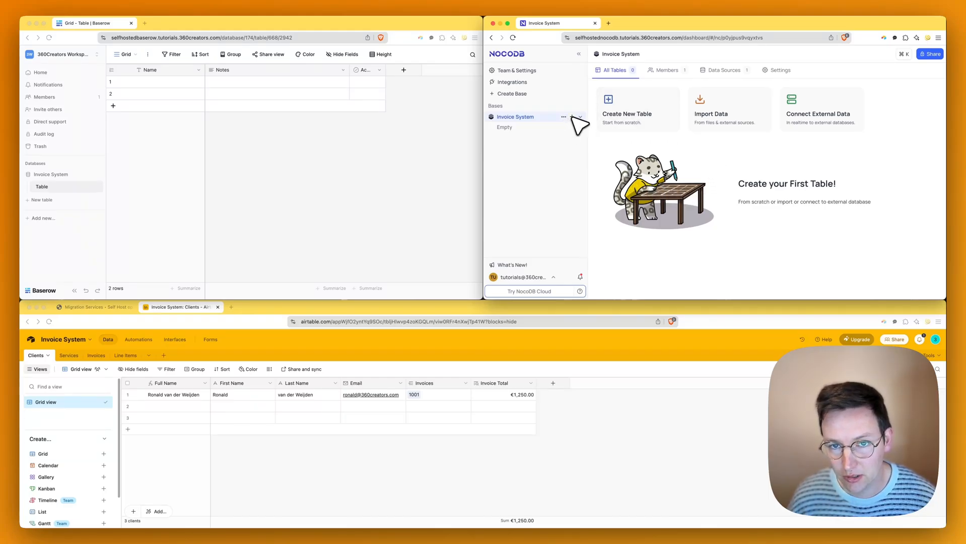
# - Add an empty table named 'Clients' to the base
pyautogui.click(572, 117)
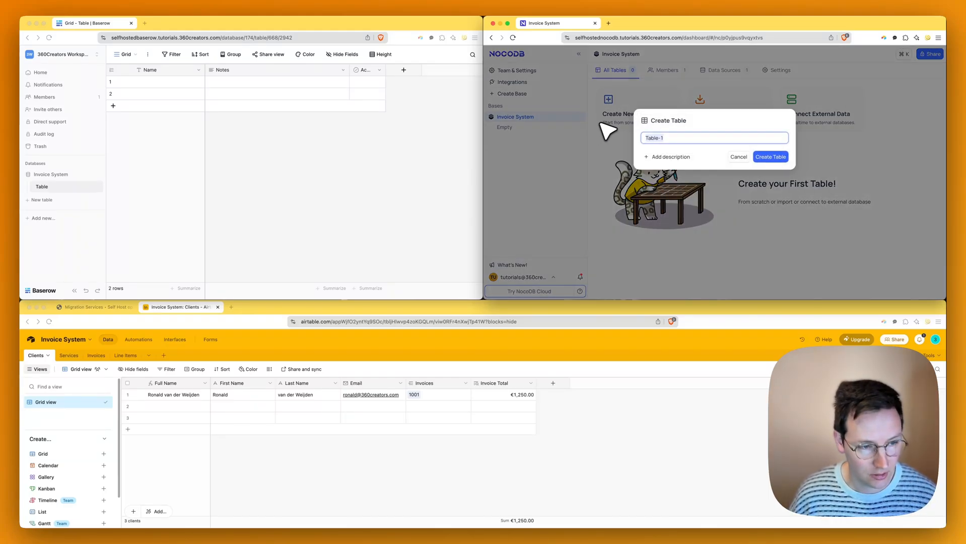
pyautogui.write('Clients')
pyautogui.press('Return')
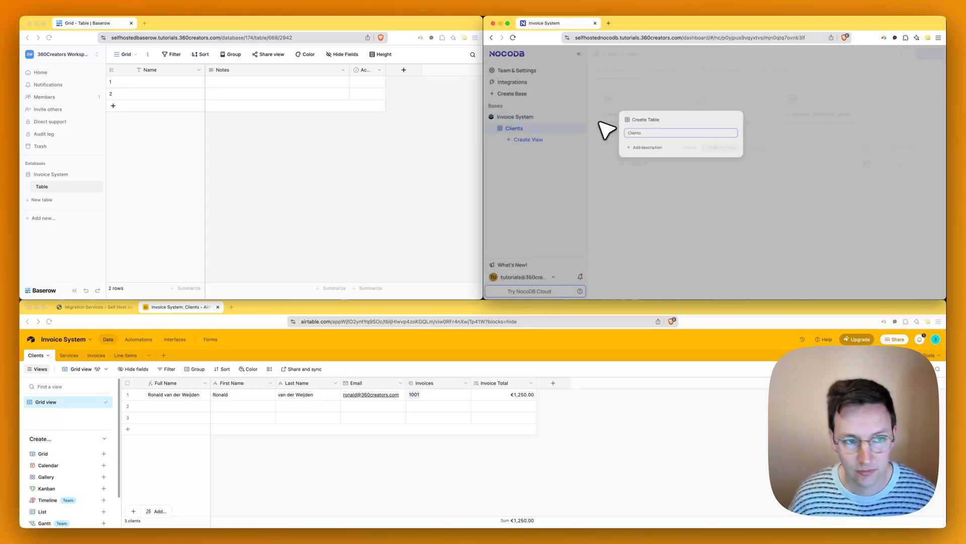
# - Start renaming Baserow's starter table from its sidebar menu, selecting the old name
pyautogui.click(97, 187)
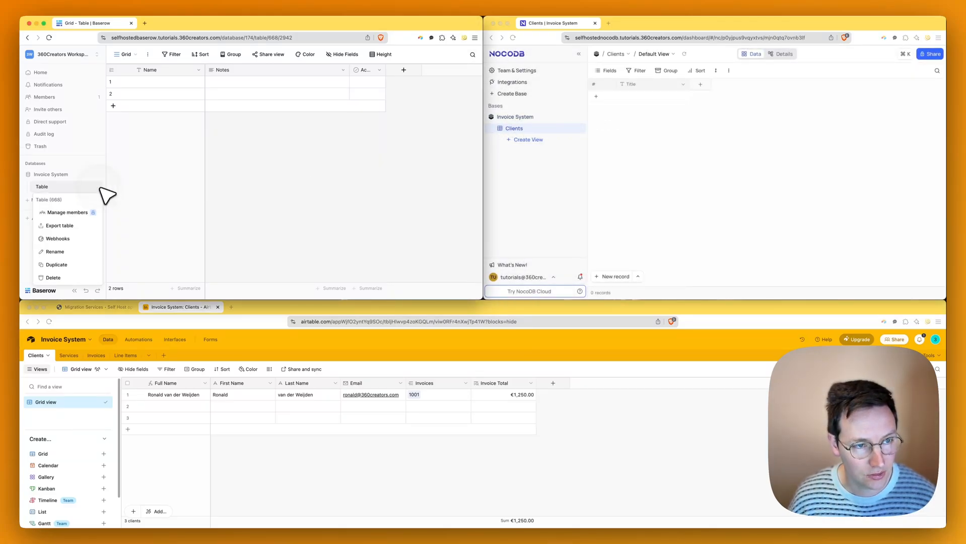
pyautogui.click(59, 249)
pyautogui.press('super+a')
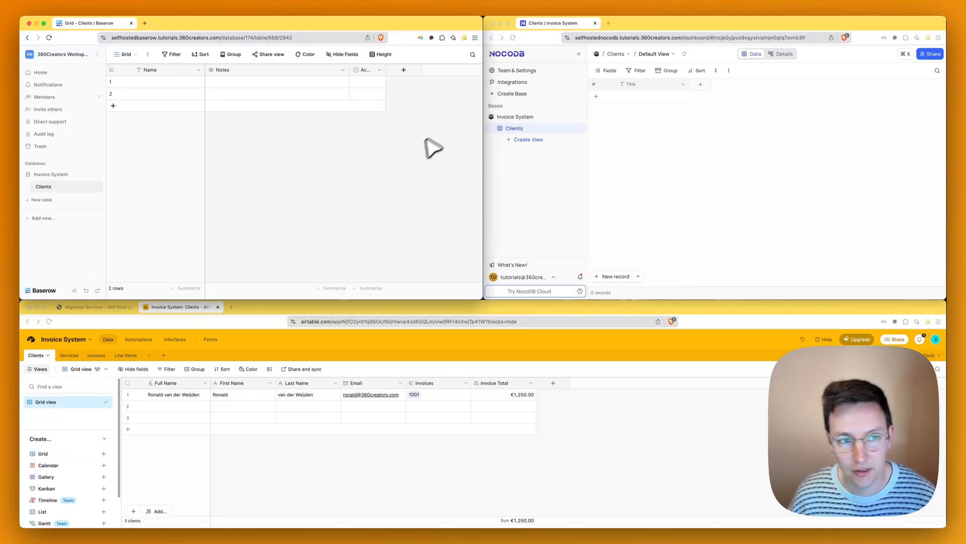
pyautogui.click(660, 145)
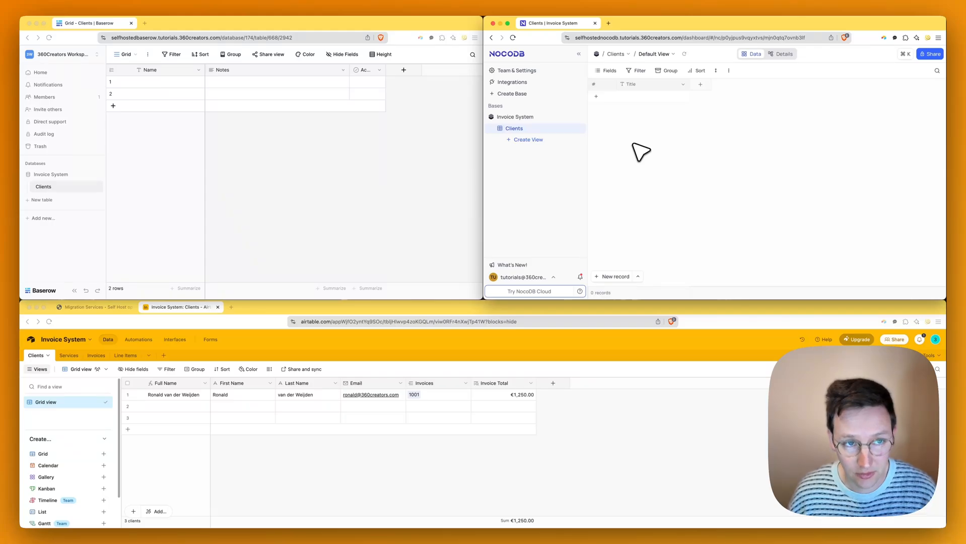
# - Delete the Active and Notes fields from the Baserow Clients table
pyautogui.click(360, 200)
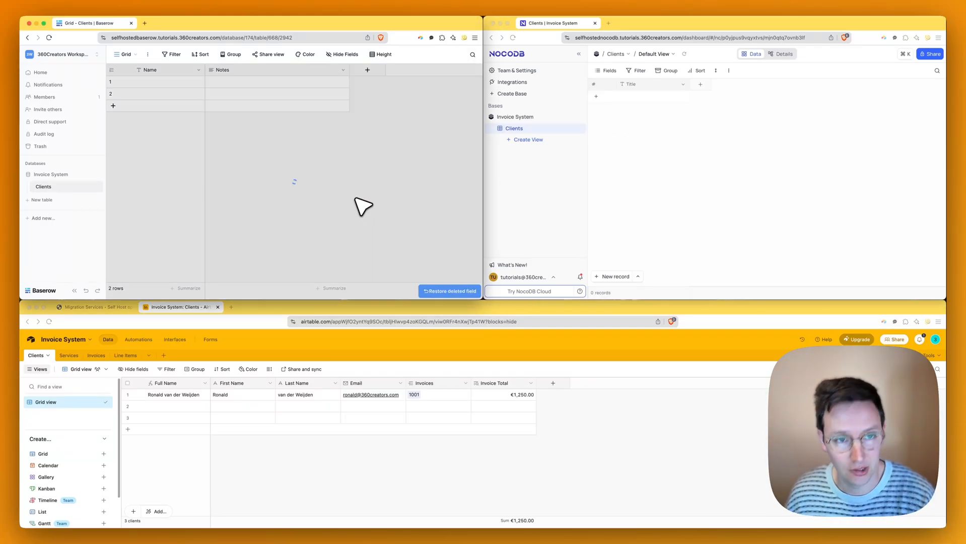
pyautogui.click(343, 70)
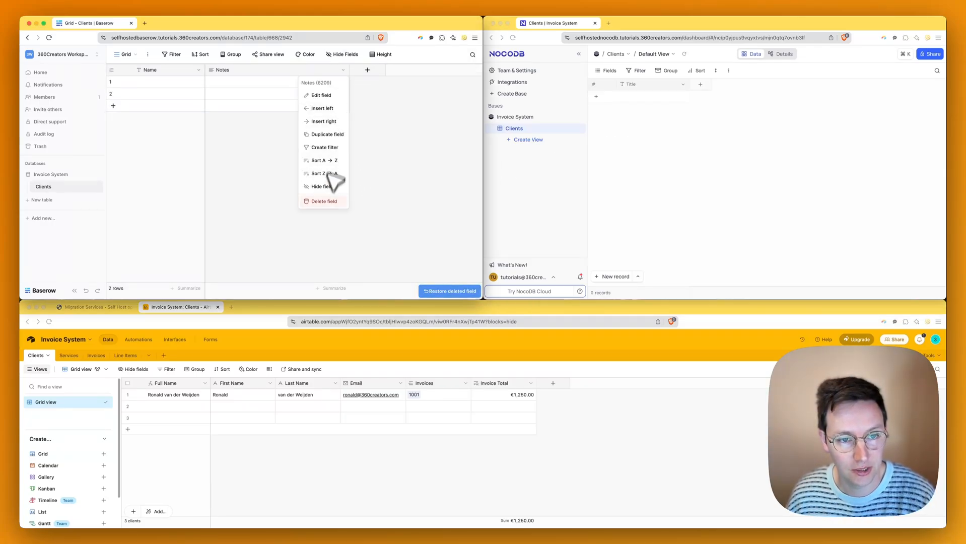
pyautogui.click(325, 202)
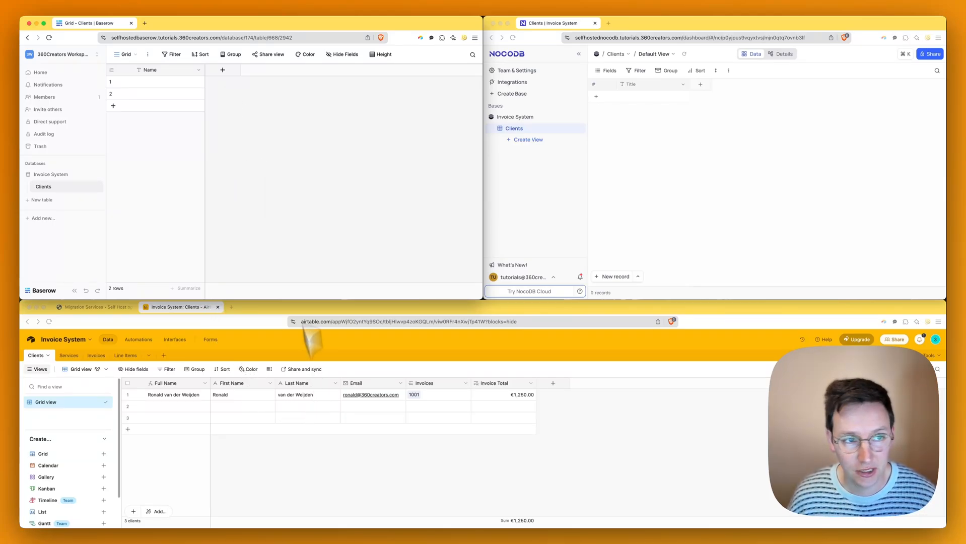
# - Add a single line text field named 'First Name'
pyautogui.click(222, 70)
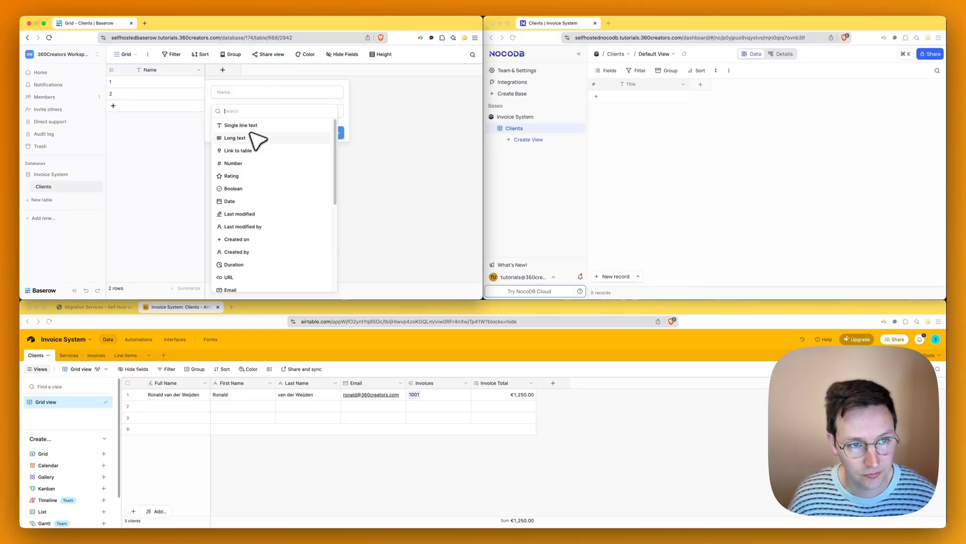
pyautogui.click(249, 126)
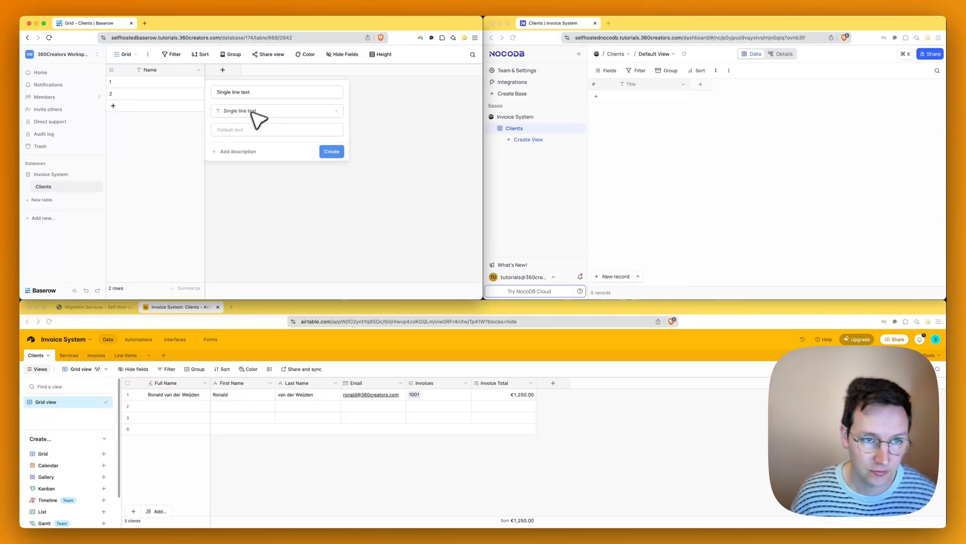
pyautogui.click(259, 95)
pyautogui.press('super+a')
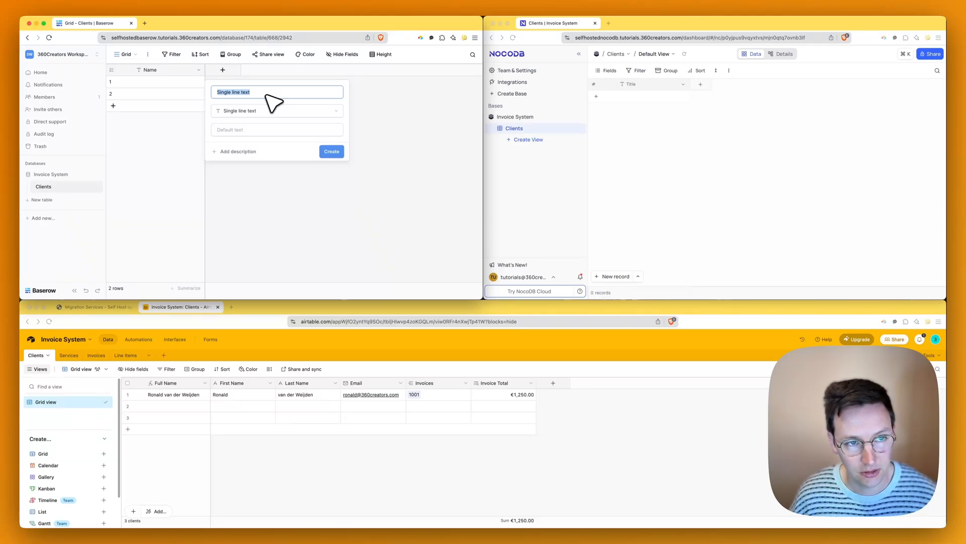
pyautogui.write('First Name')
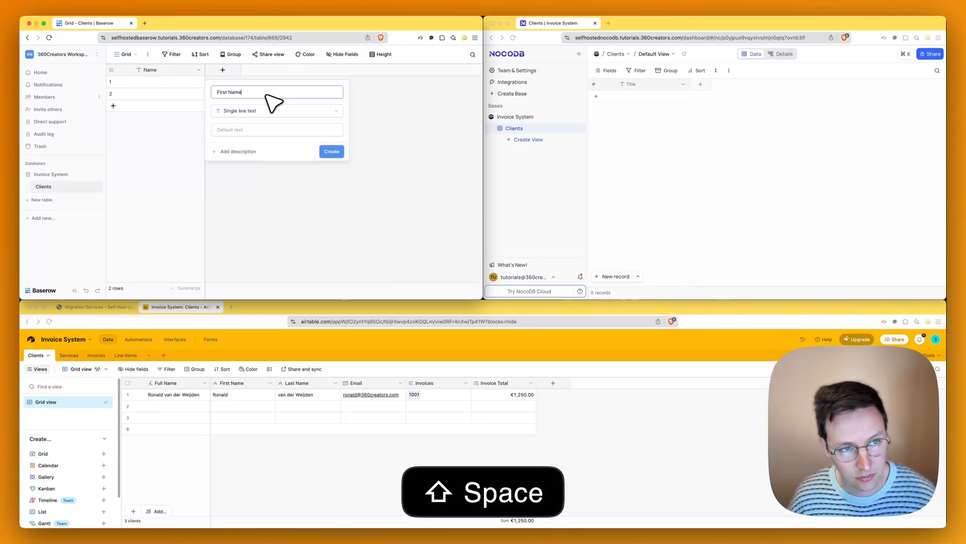
pyautogui.click(332, 152)
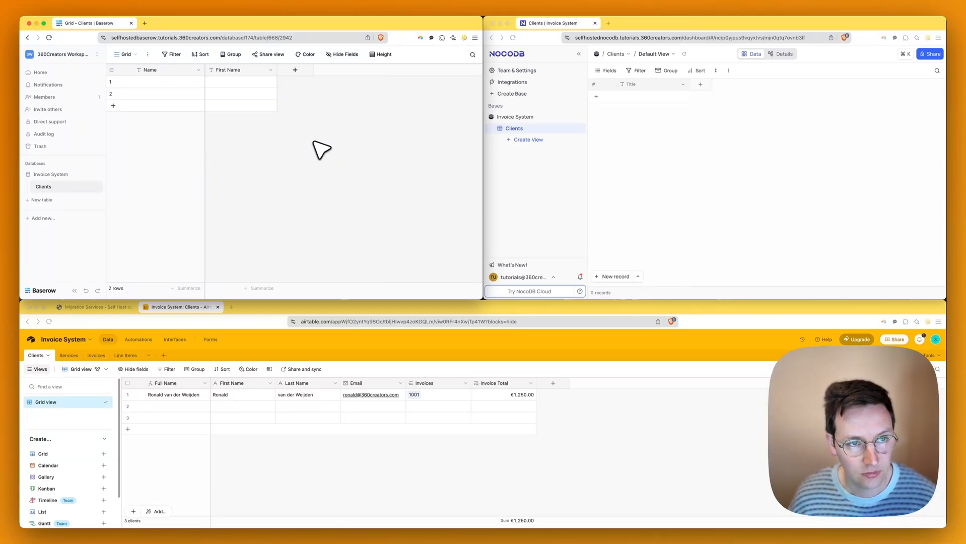
# - Add a second single line text field named 'Last Name'
pyautogui.click(700, 84)
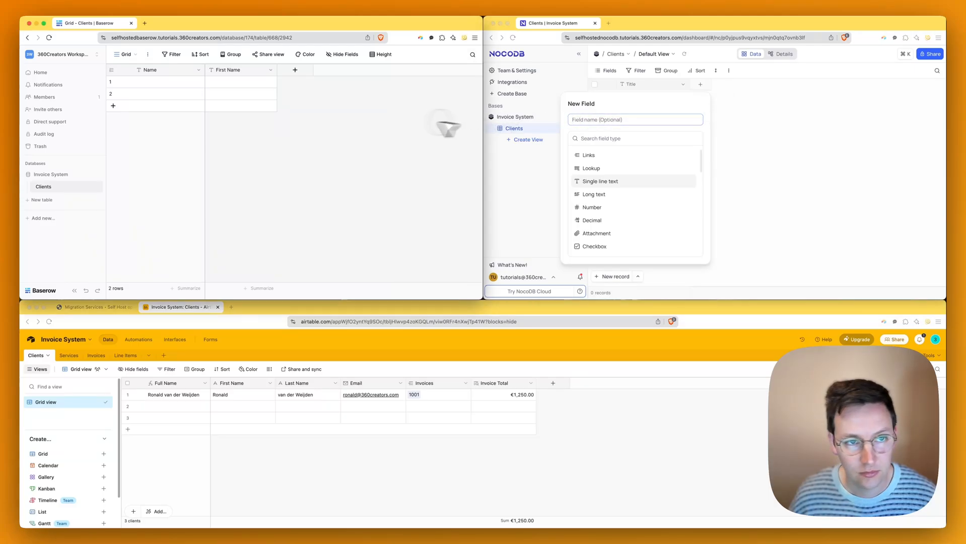
pyautogui.click(295, 69)
pyautogui.click(313, 124)
pyautogui.click(770, 130)
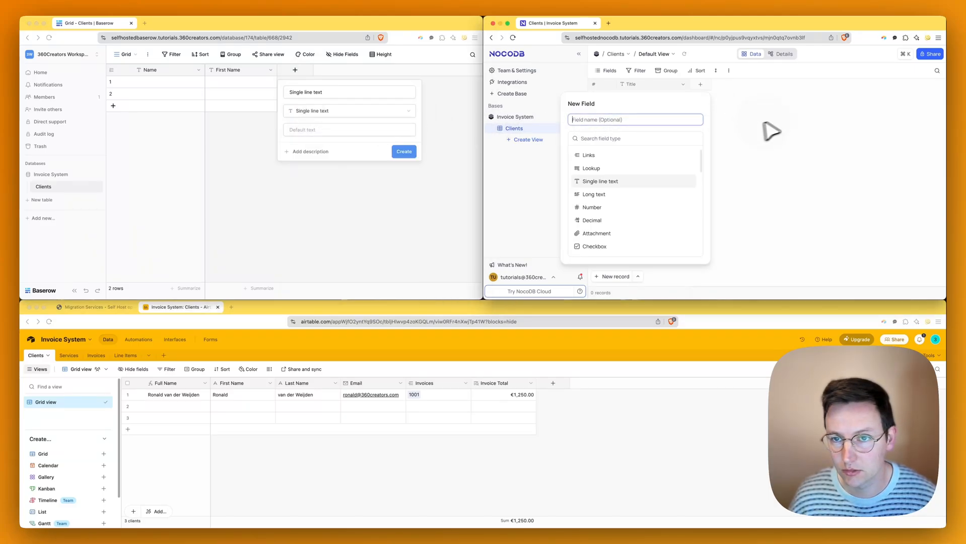
pyautogui.click(320, 93)
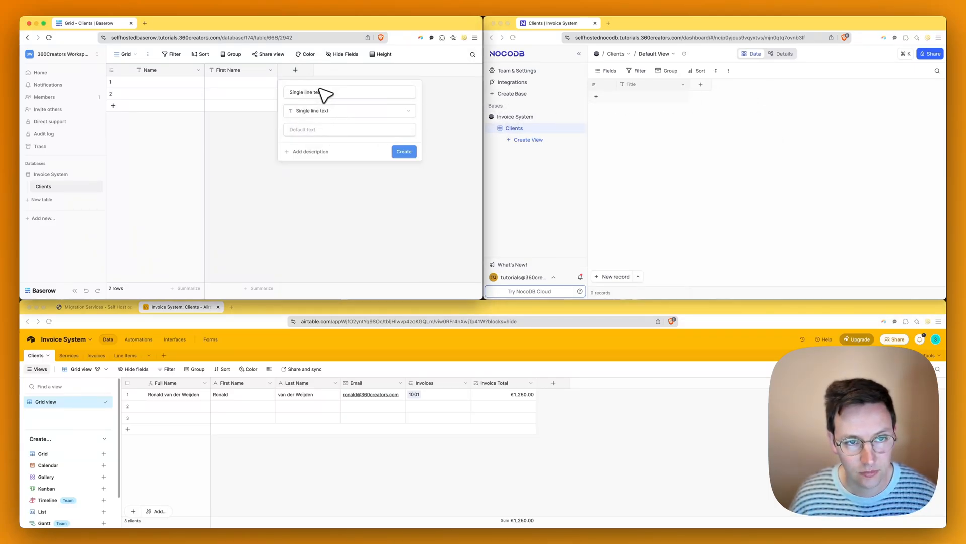
pyautogui.press('super+a')
pyautogui.write('Last Name')
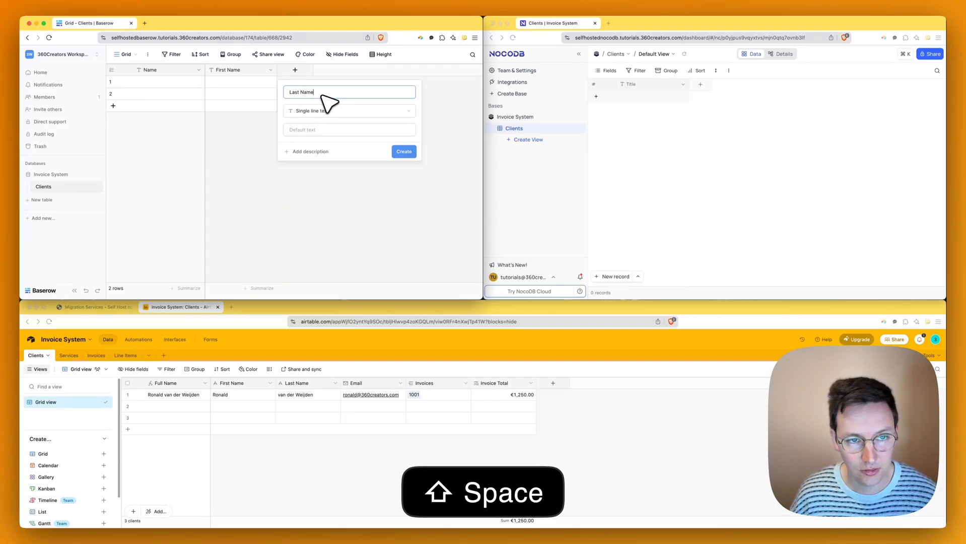
pyautogui.click(402, 151)
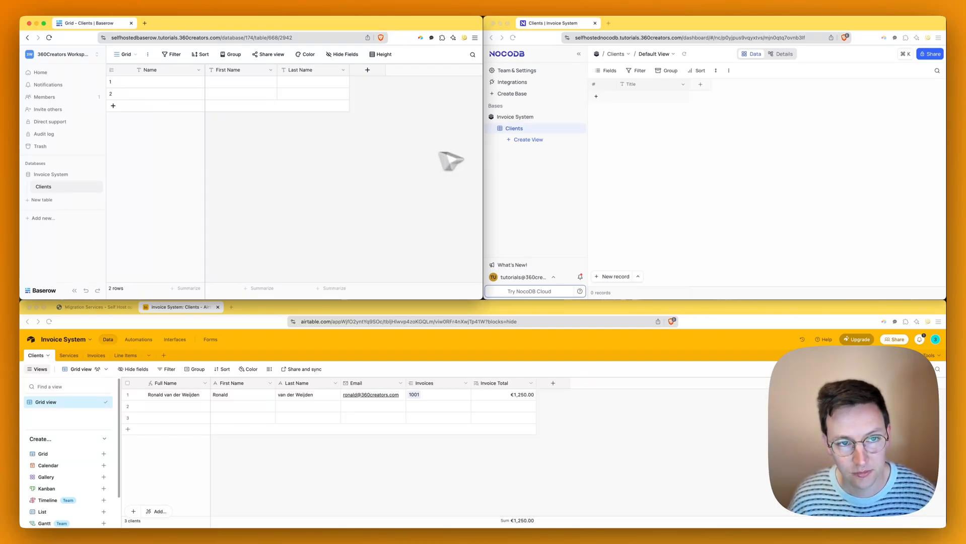
pyautogui.click(700, 85)
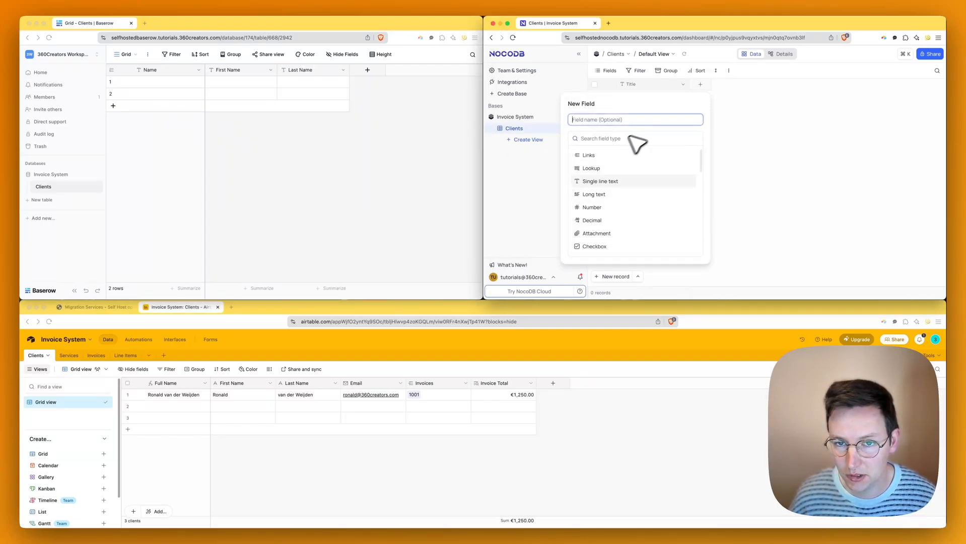
# - Add a single line text column to NocoDB Clients and rename it 'First Name'
pyautogui.click(598, 137)
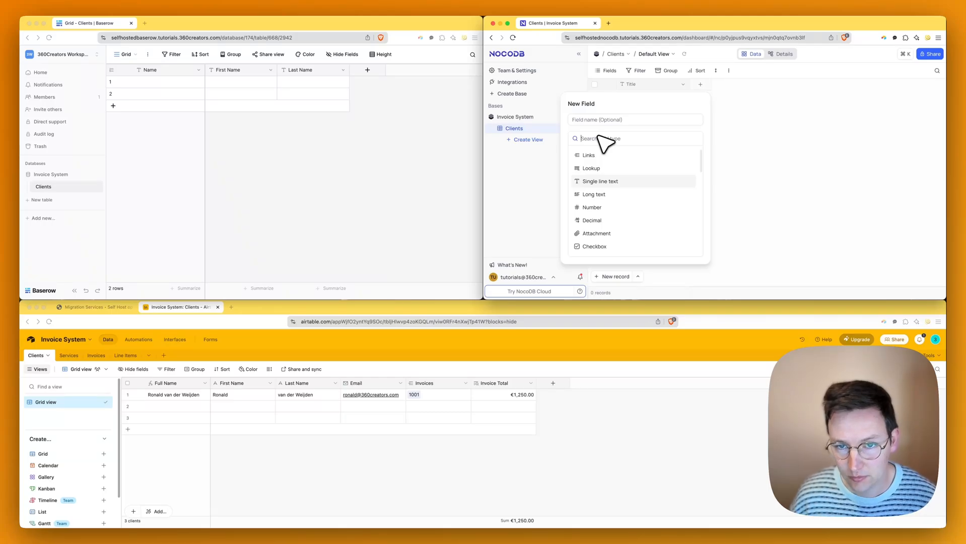
pyautogui.click(609, 182)
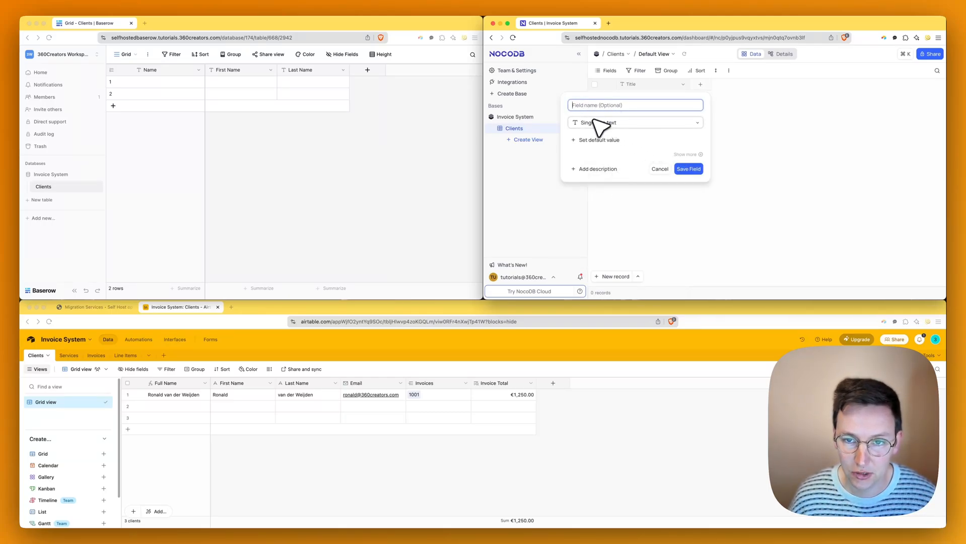
pyautogui.click(683, 167)
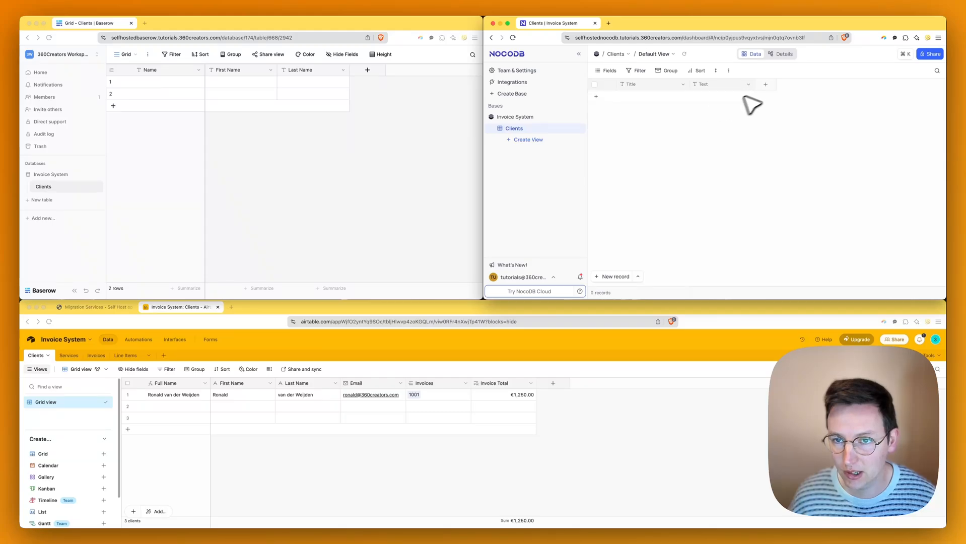
pyautogui.doubleClick(741, 88)
pyautogui.write('First Name')
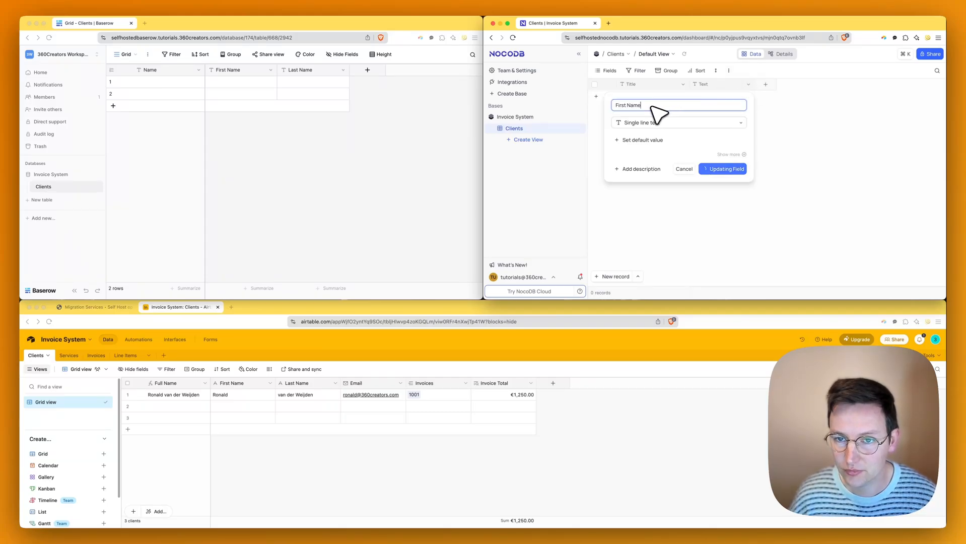
pyautogui.press('Return')
# - Add another single line text column named 'Last Name'
pyautogui.click(771, 84)
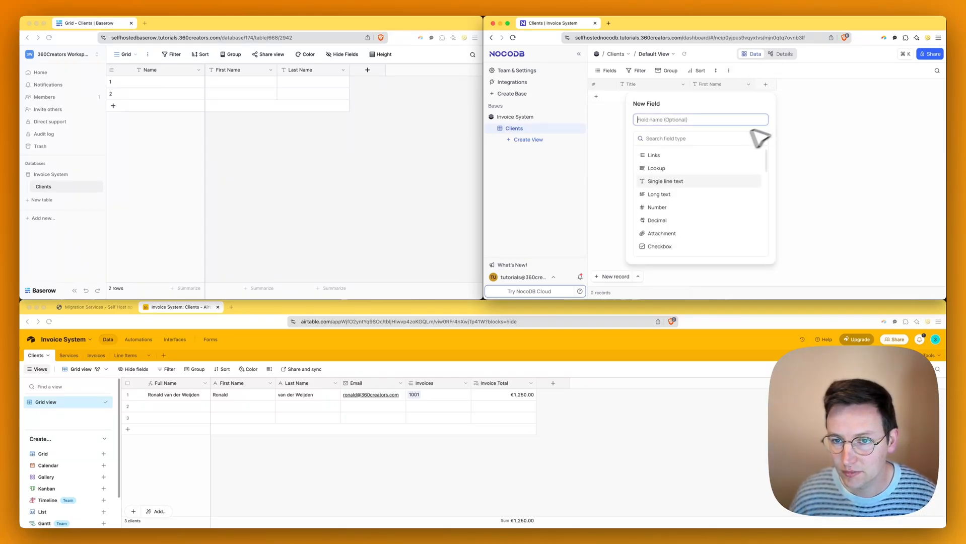
pyautogui.click(667, 185)
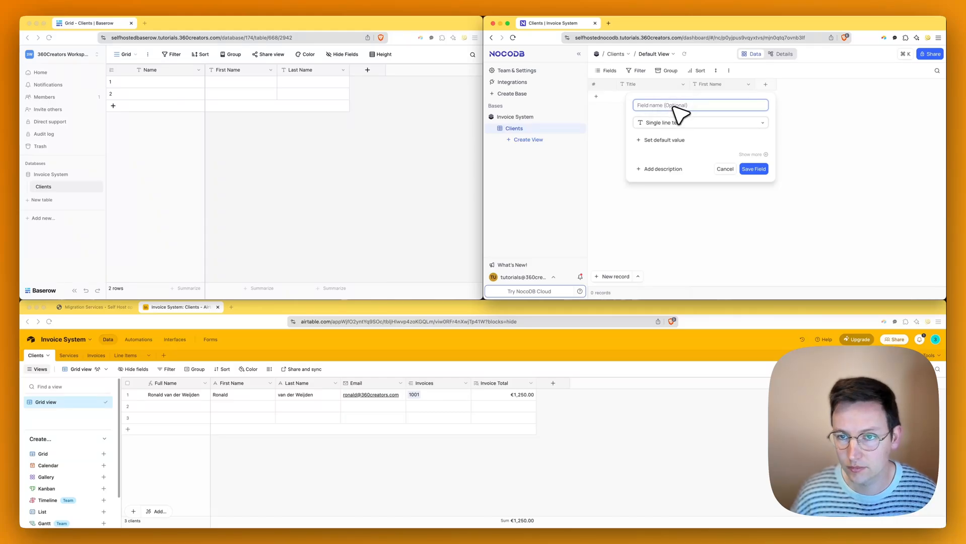
pyautogui.write('Last Name')
pyautogui.press('Return')
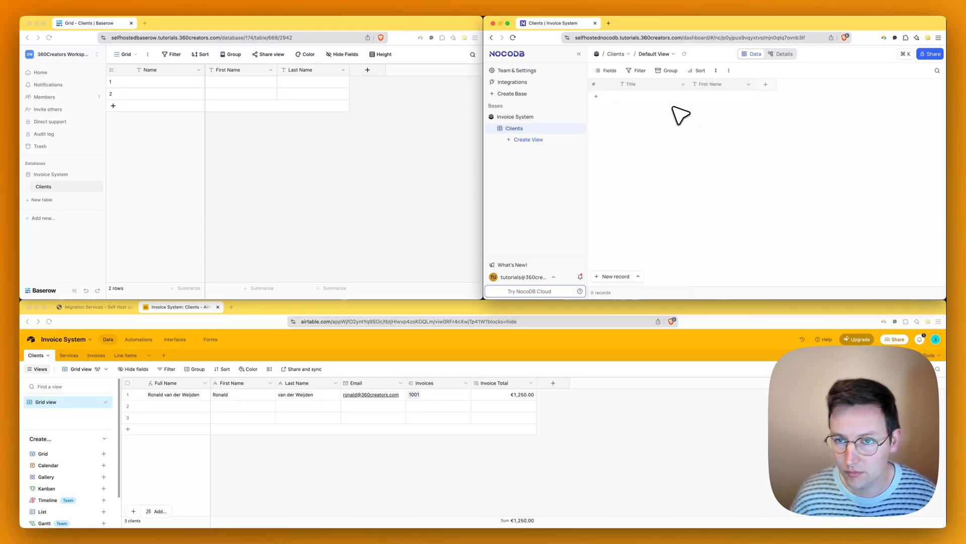
# - Enter the client's first and last name in row 1 of Clients
pyautogui.click(256, 83)
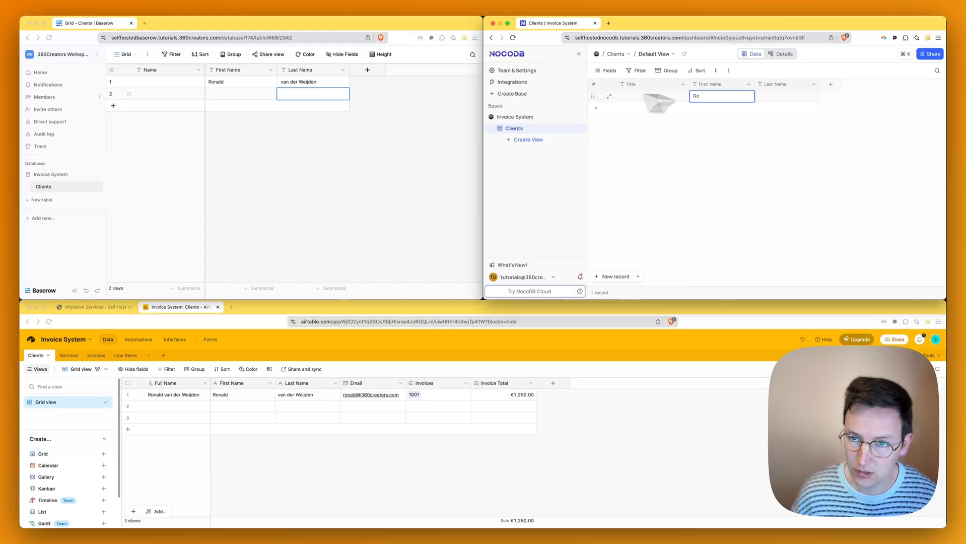
pyautogui.write('Ronald')
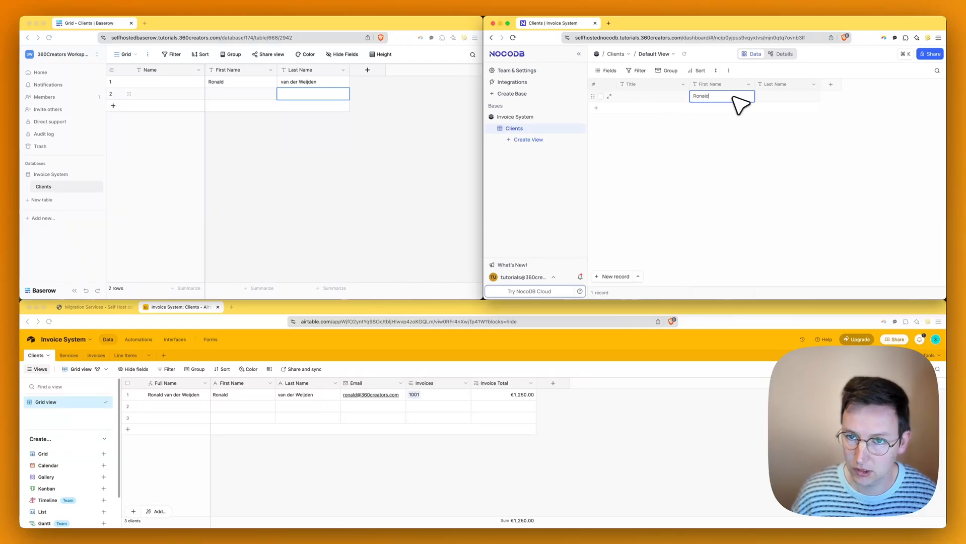
pyautogui.press('Tab')
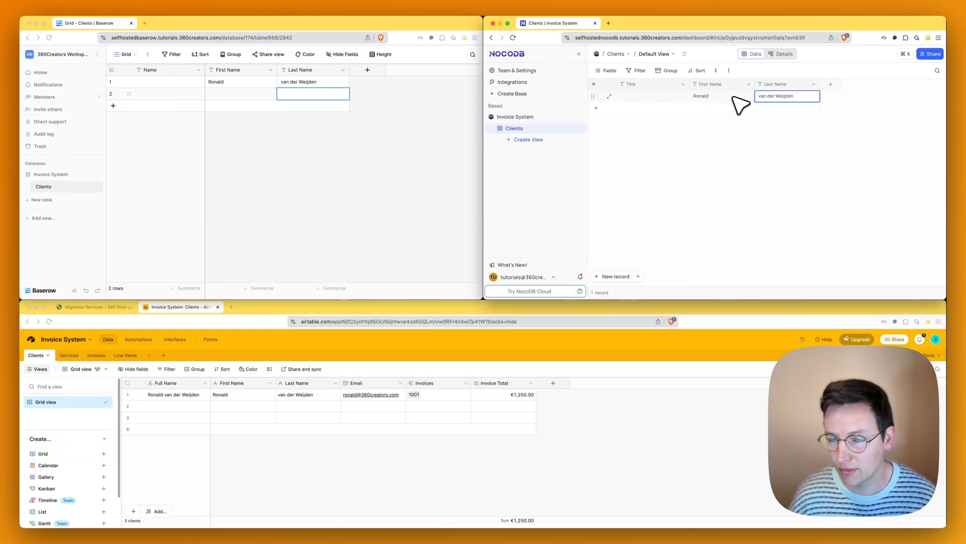
pyautogui.press('Tab')
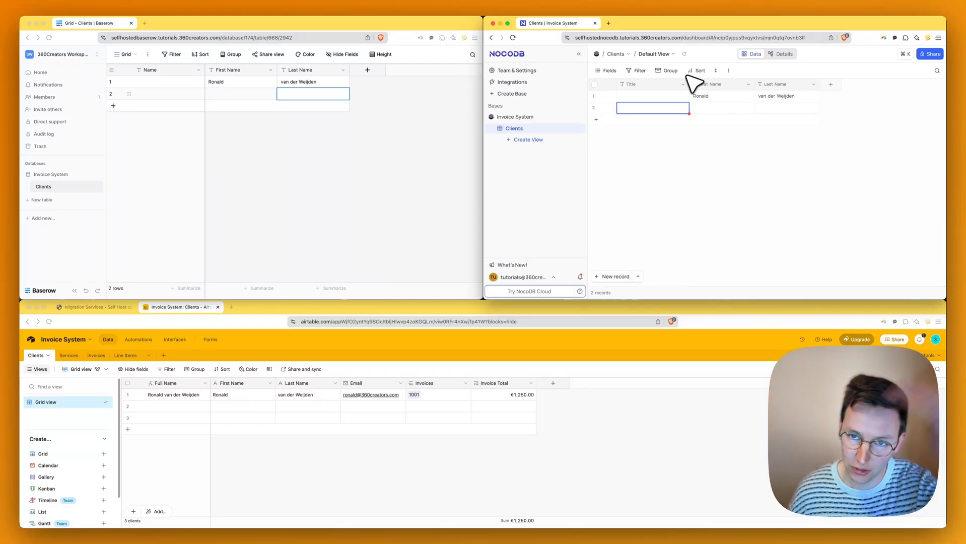
# - Add a new row to the Baserow table, undoing an accidental extra Airtable row
pyautogui.click(409, 177)
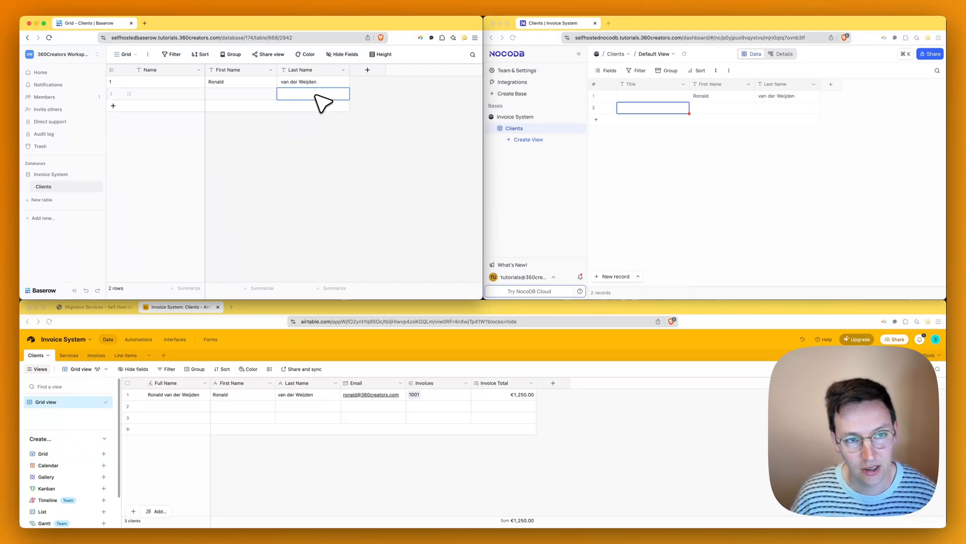
pyautogui.hotkey('shift', 'Return')
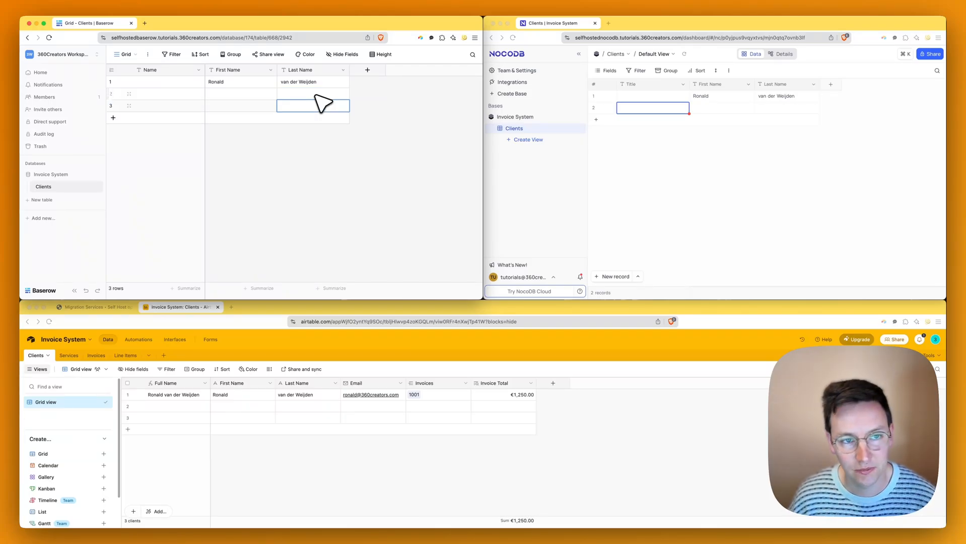
pyautogui.click(403, 448)
pyautogui.click(491, 417)
pyautogui.hotkey('shift', 'Return')
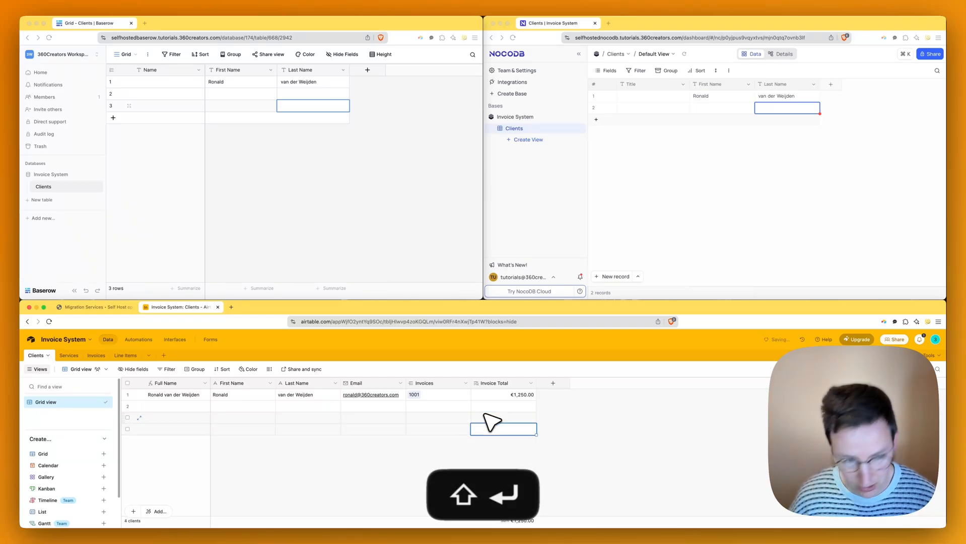
pyautogui.press('super+z')
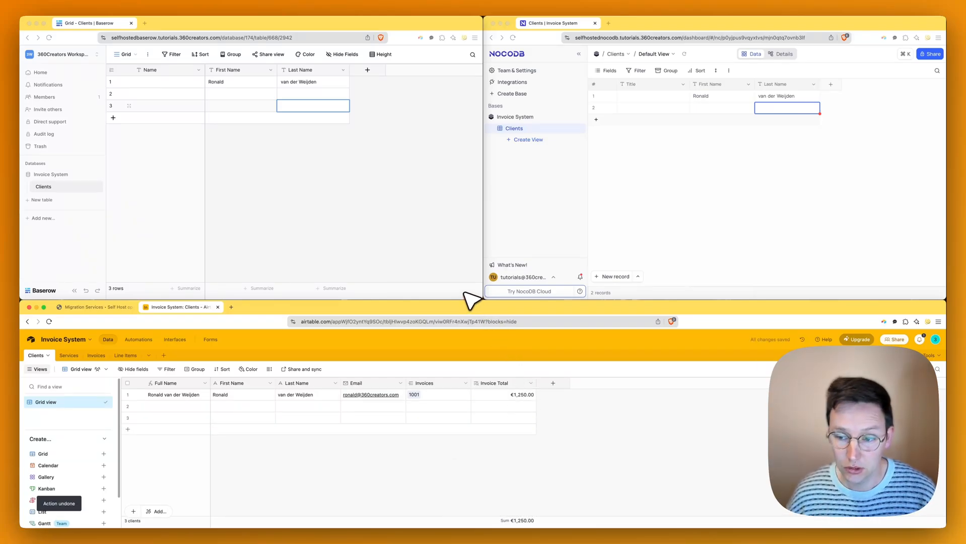
pyautogui.click(337, 184)
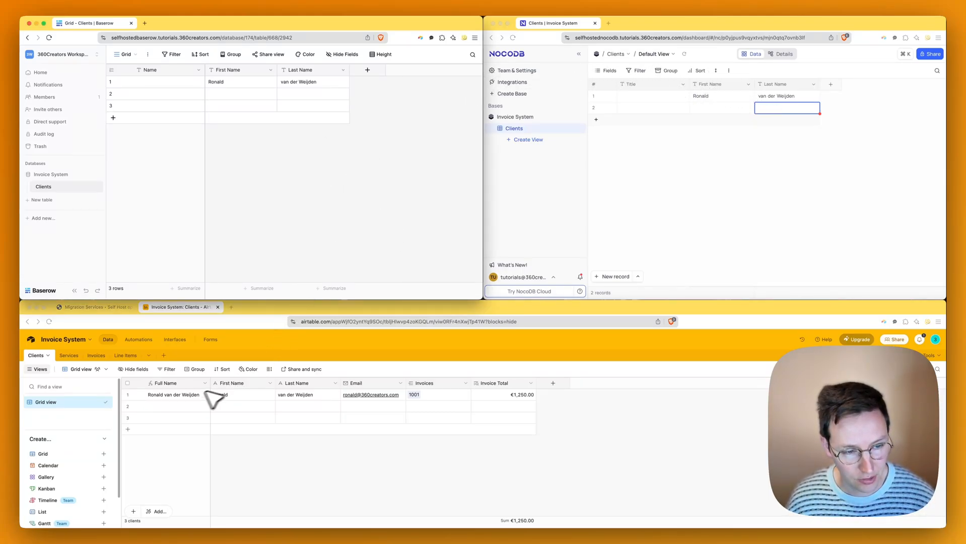
# - Rename Baserow's Name field to Full Name and change its type to Formula
pyautogui.click(200, 70)
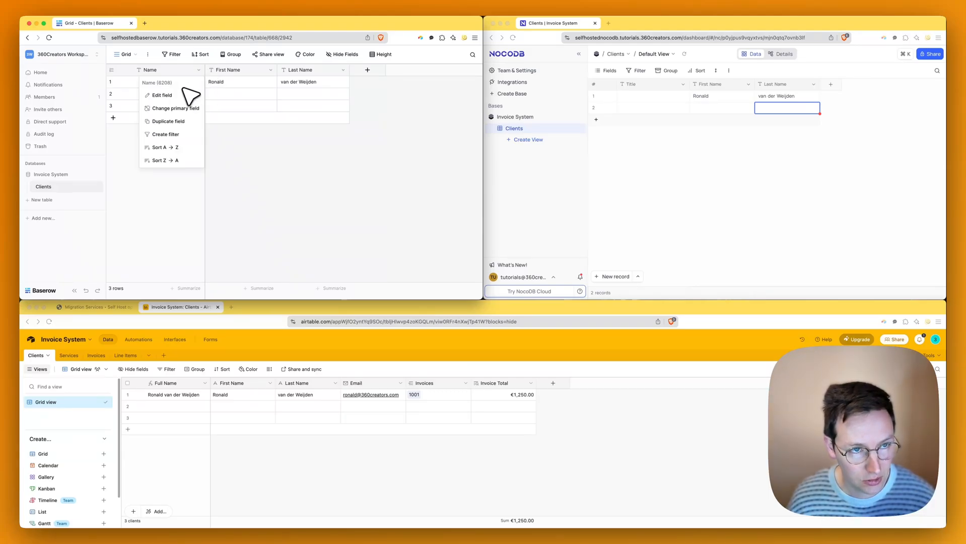
pyautogui.click(162, 96)
pyautogui.press('super+a')
pyautogui.write('Fu')
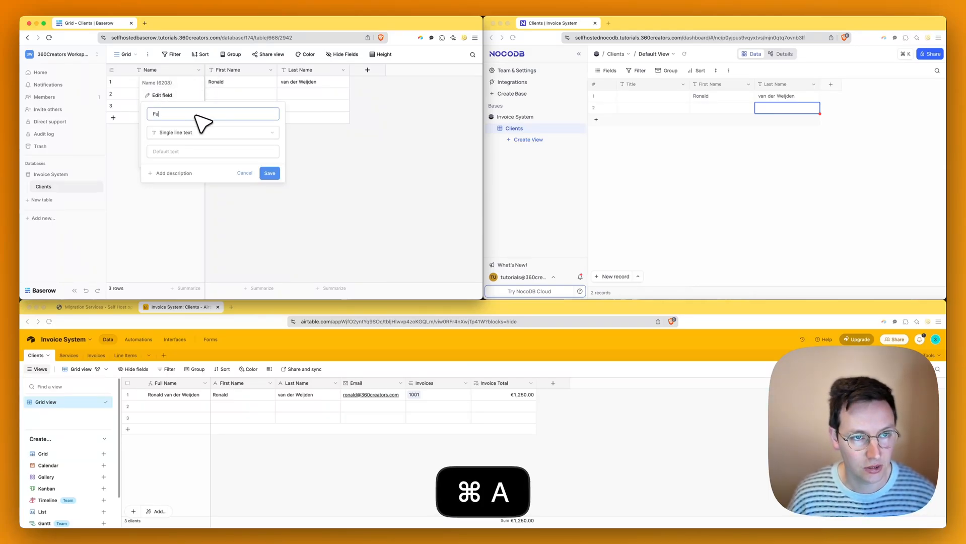
pyautogui.write('ll Name')
pyautogui.click(175, 132)
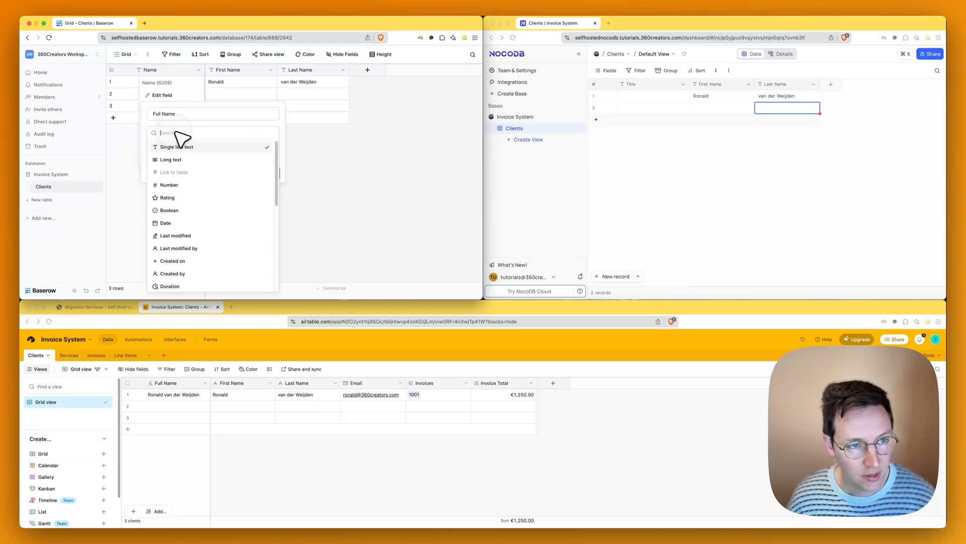
pyautogui.write('for')
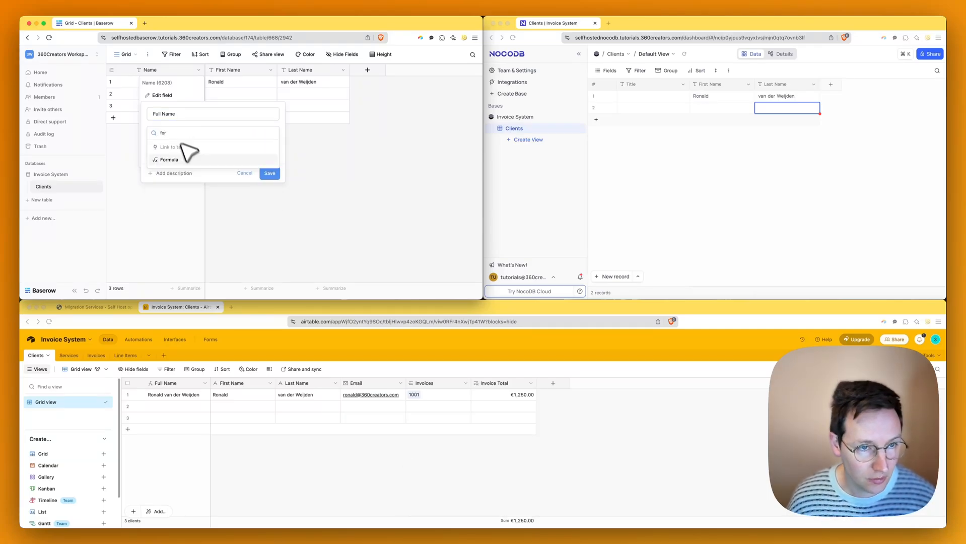
pyautogui.click(190, 162)
pyautogui.click(191, 162)
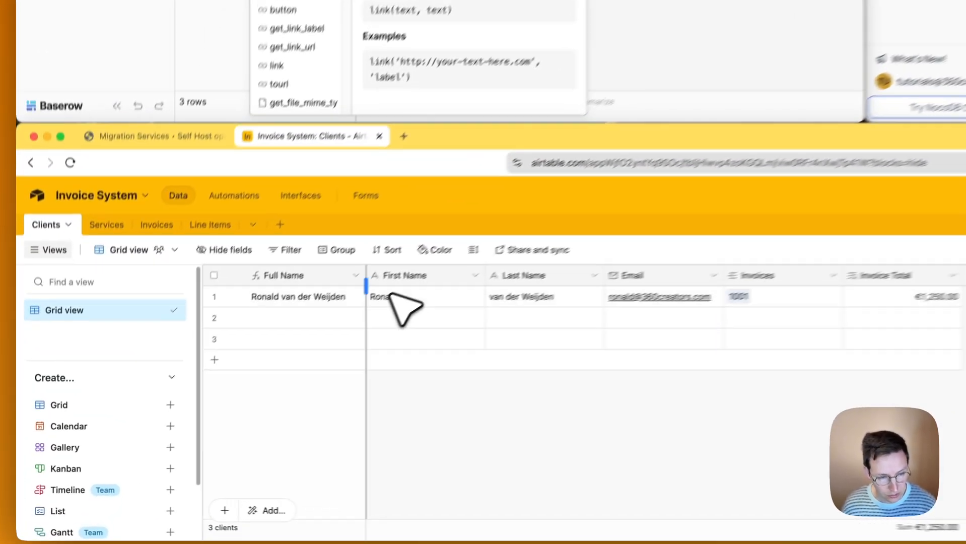
# - Check Airtable's CONCATENATE formula, then begin the Baserow formula as concat(field('First Name'))
pyautogui.click(205, 383)
pyautogui.click(356, 288)
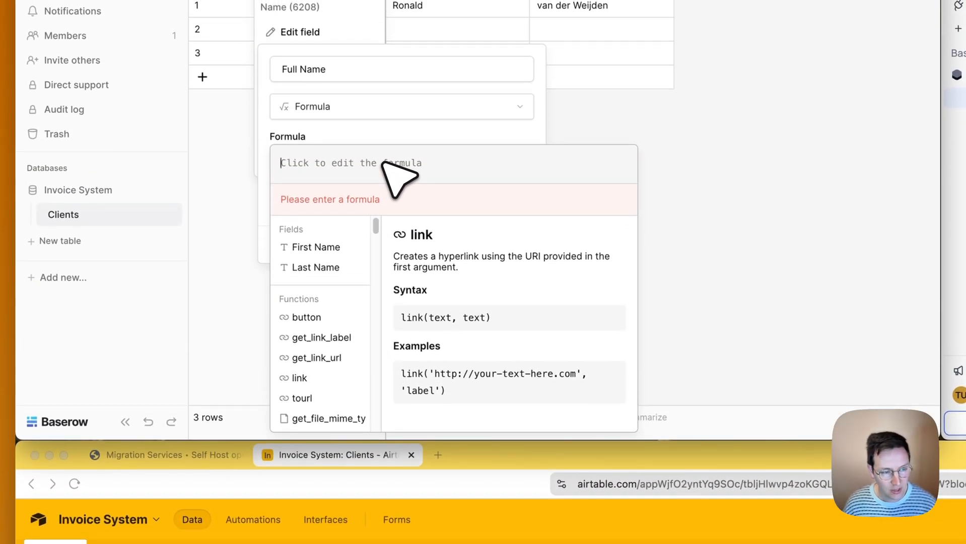
pyautogui.write('conca')
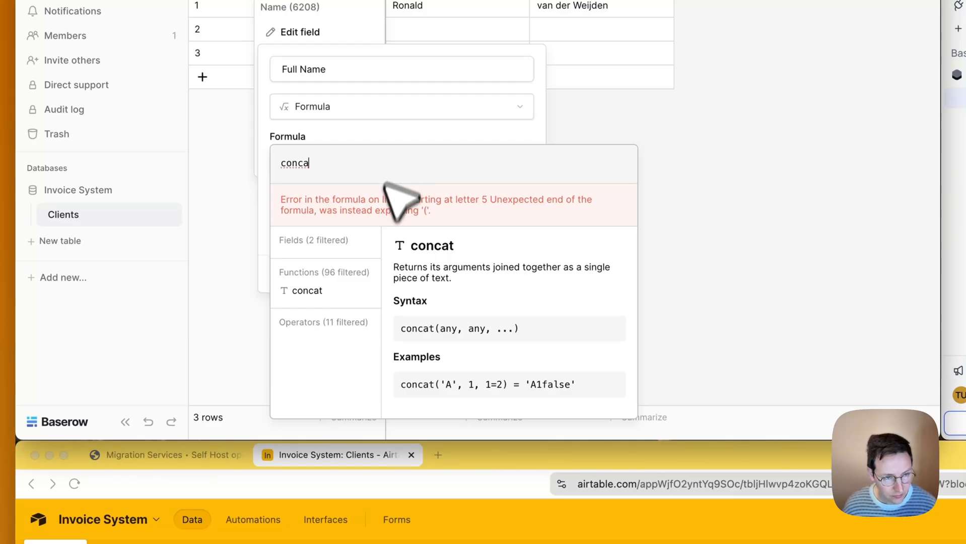
pyautogui.click(337, 287)
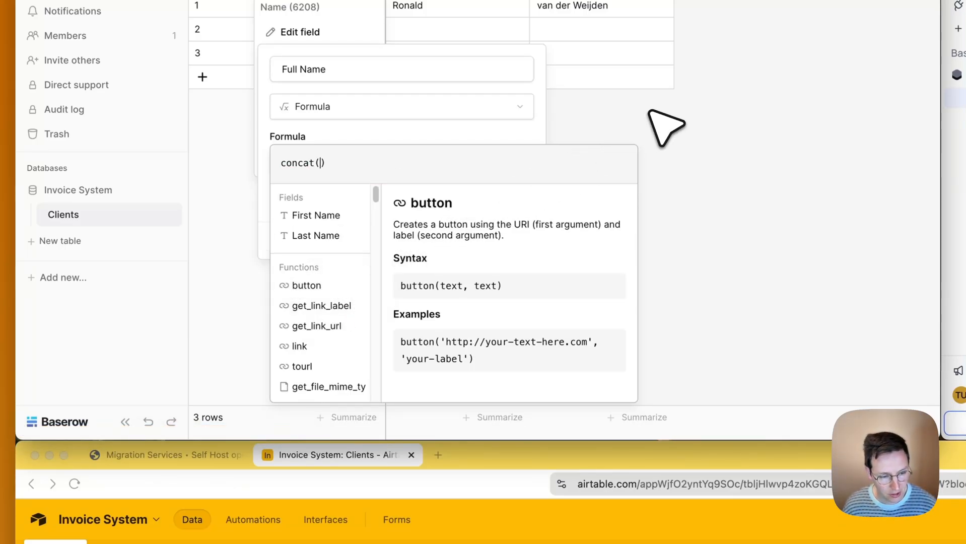
pyautogui.write('first')
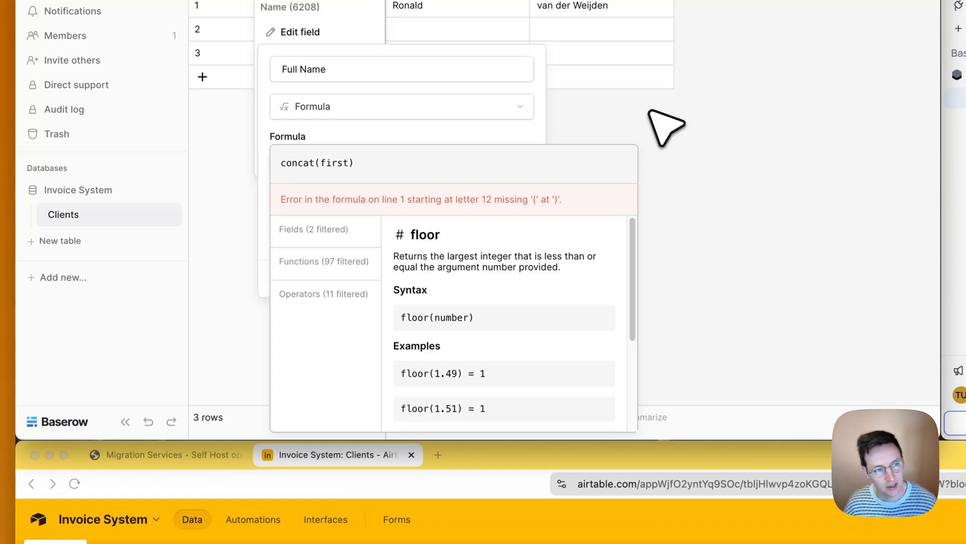
pyautogui.press('BackSpace')
pyautogui.press('BackSpace')
pyautogui.press('BackSpace')
pyautogui.press('BackSpace')
pyautogui.press('BackSpace')
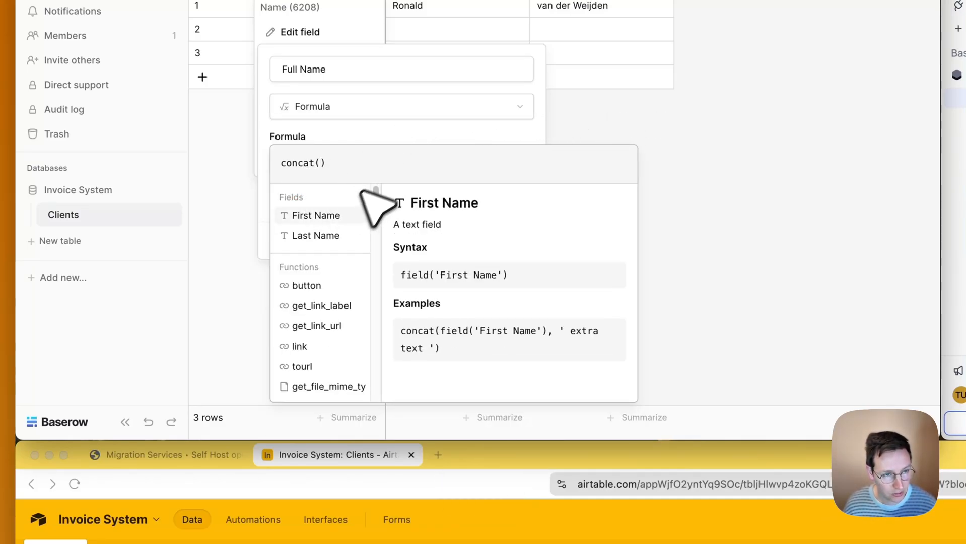
pyautogui.click(305, 217)
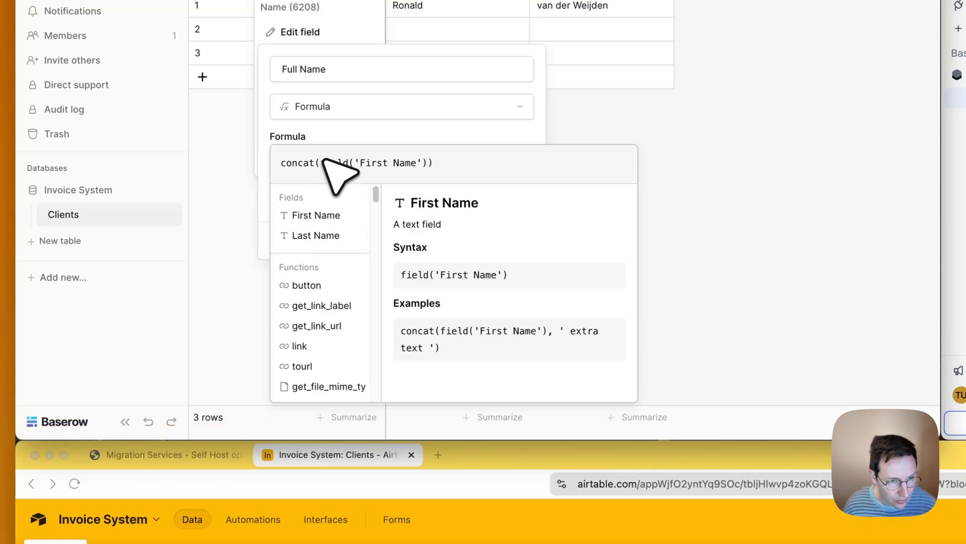
pyautogui.moveTo(356, 162); pyautogui.dragTo(422, 159)
pyautogui.click(427, 161)
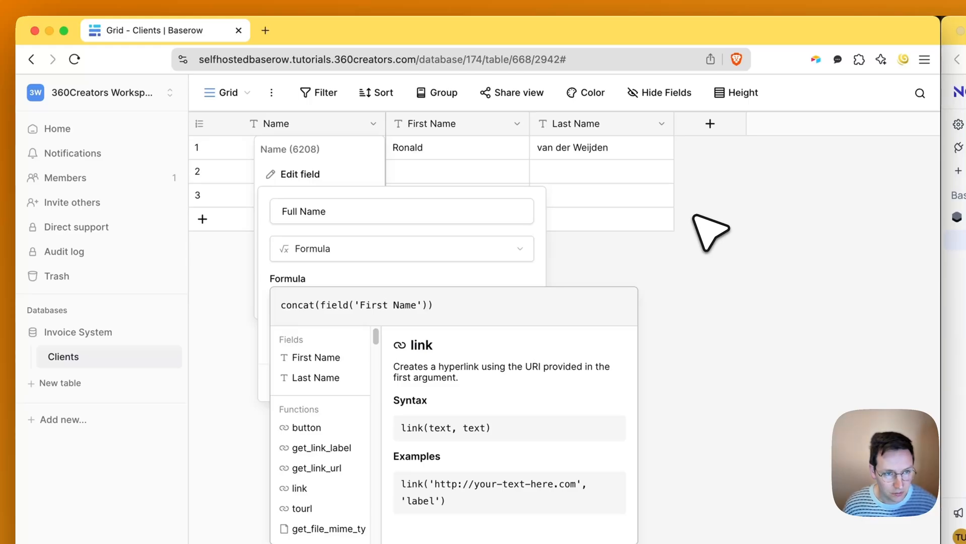
# - Complete the formula as concat(field('First Name'), ' ', field('Last Name')) and save the field
pyautogui.write(',')
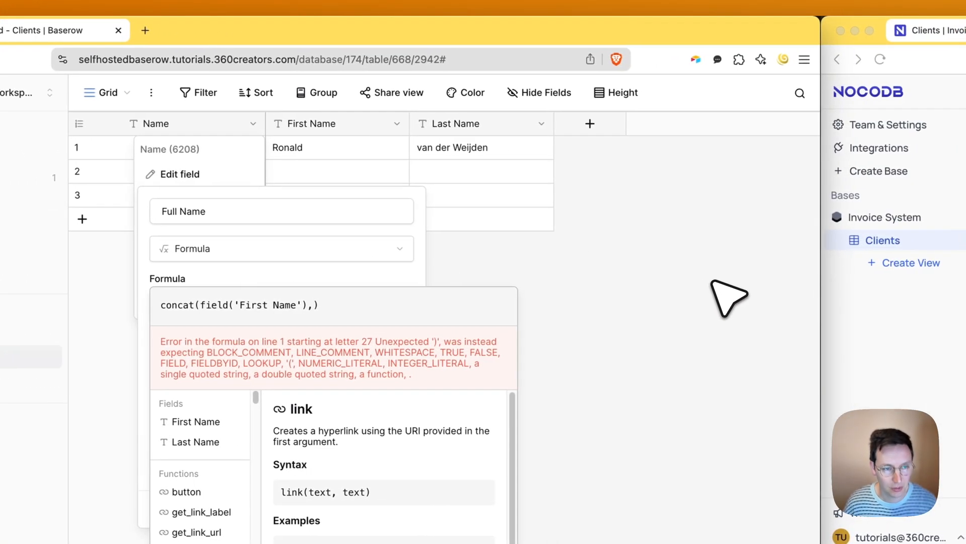
pyautogui.write('l')
pyautogui.press('BackSpace')
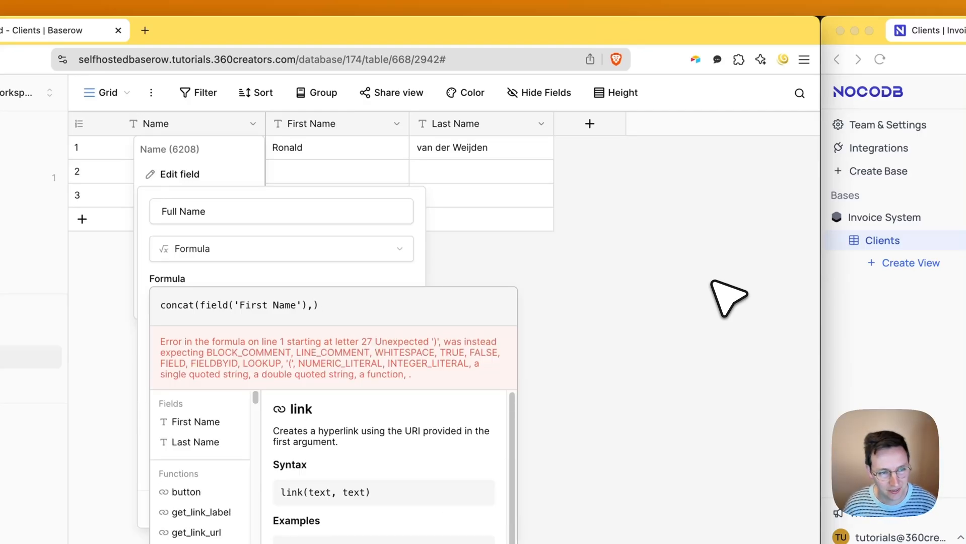
pyautogui.write('j')
pyautogui.press('BackSpace')
pyautogui.write("'")
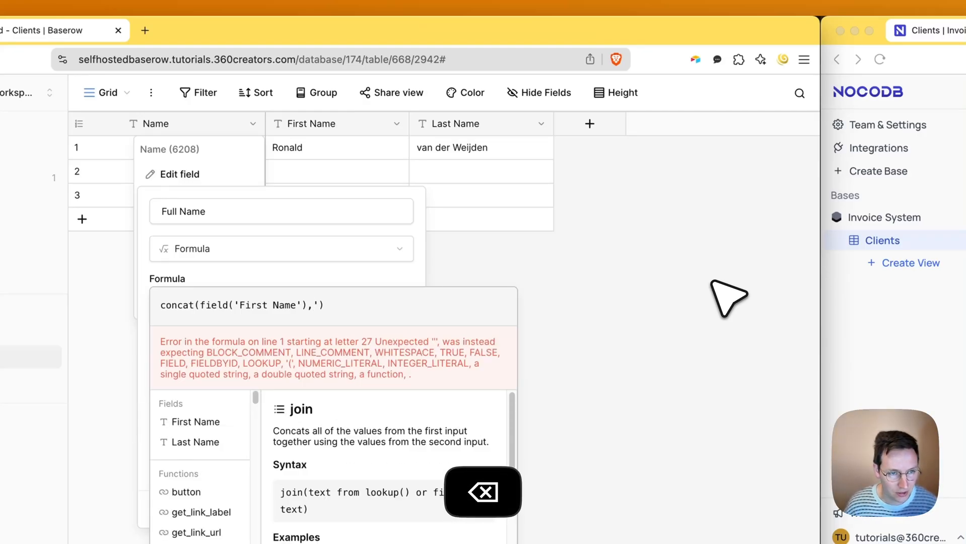
pyautogui.write(" ',")
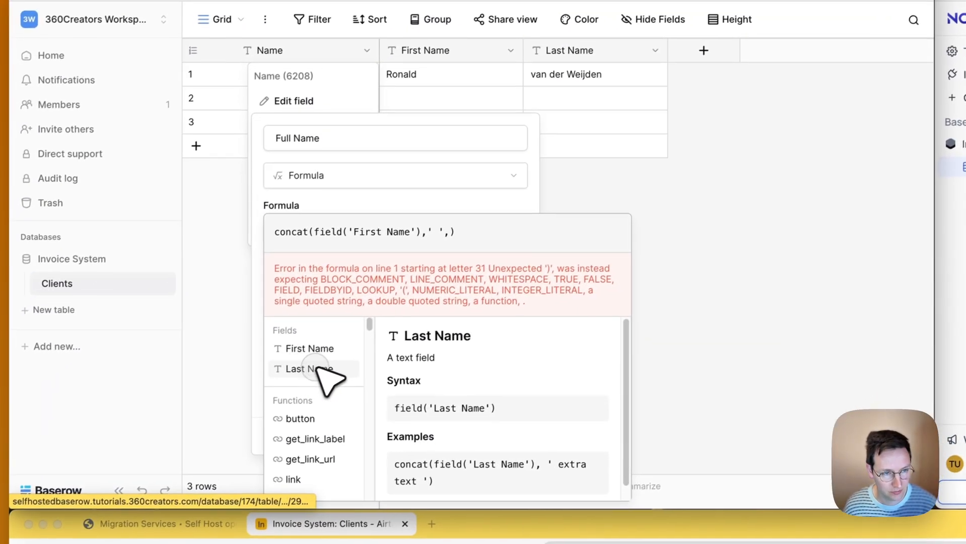
pyautogui.click(195, 441)
pyautogui.click(476, 197)
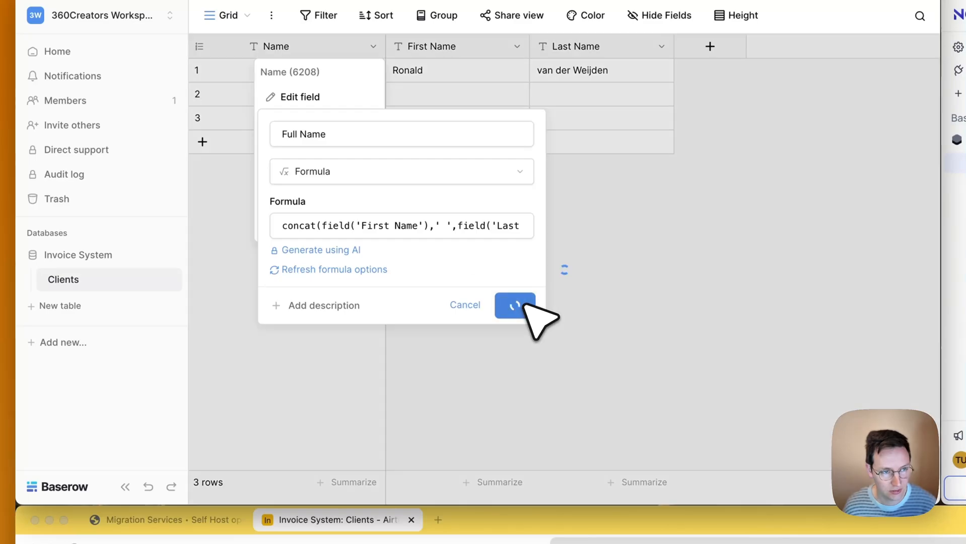
pyautogui.click(522, 303)
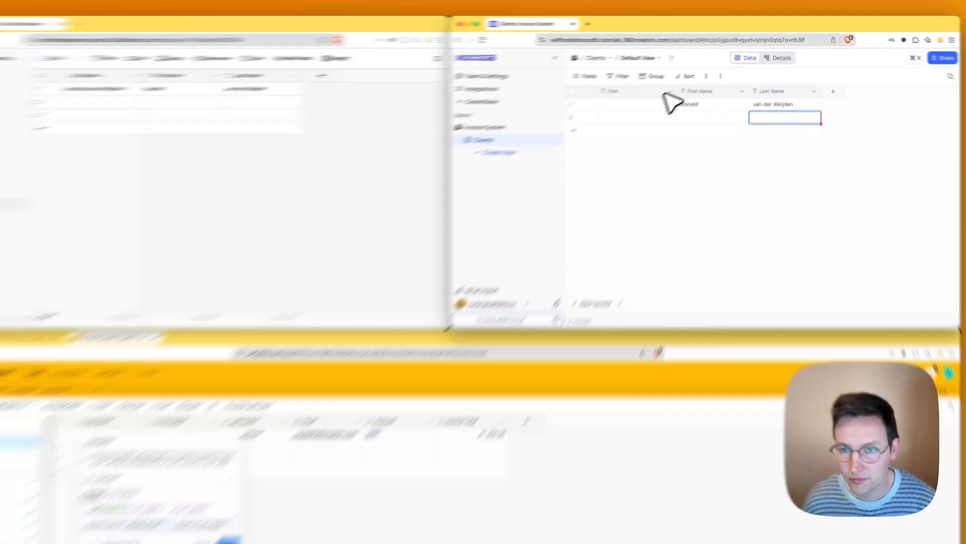
pyautogui.click(670, 91)
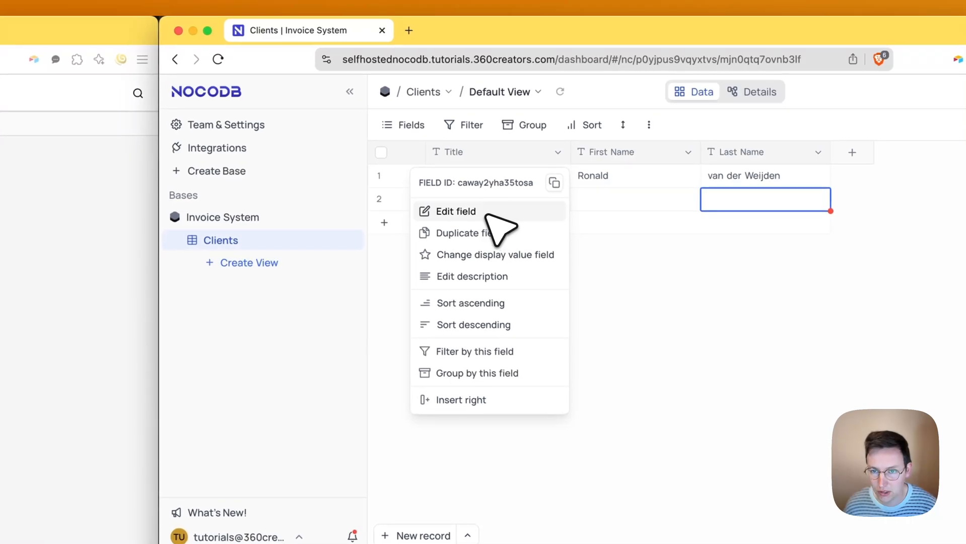
pyautogui.click(630, 126)
pyautogui.click(440, 228)
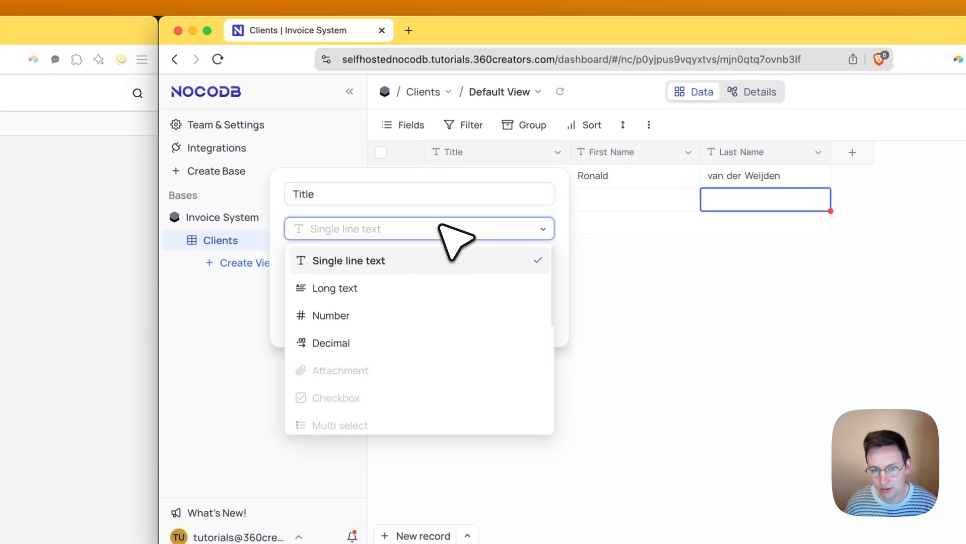
pyautogui.write('for')
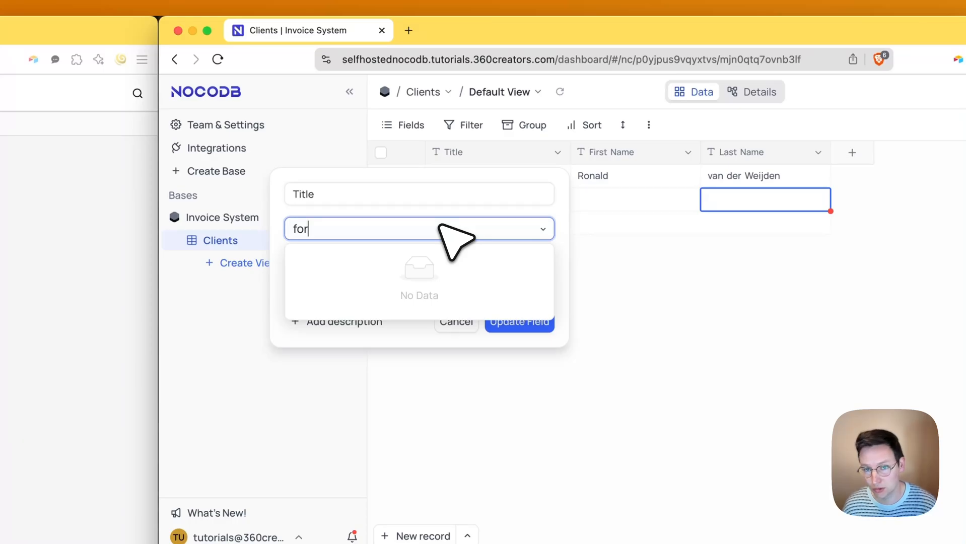
pyautogui.click(432, 341)
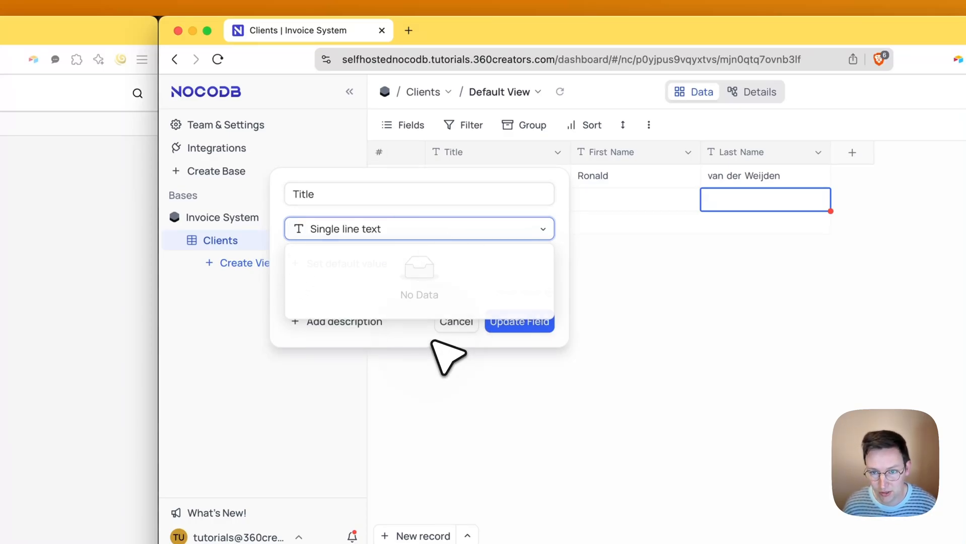
pyautogui.click(454, 322)
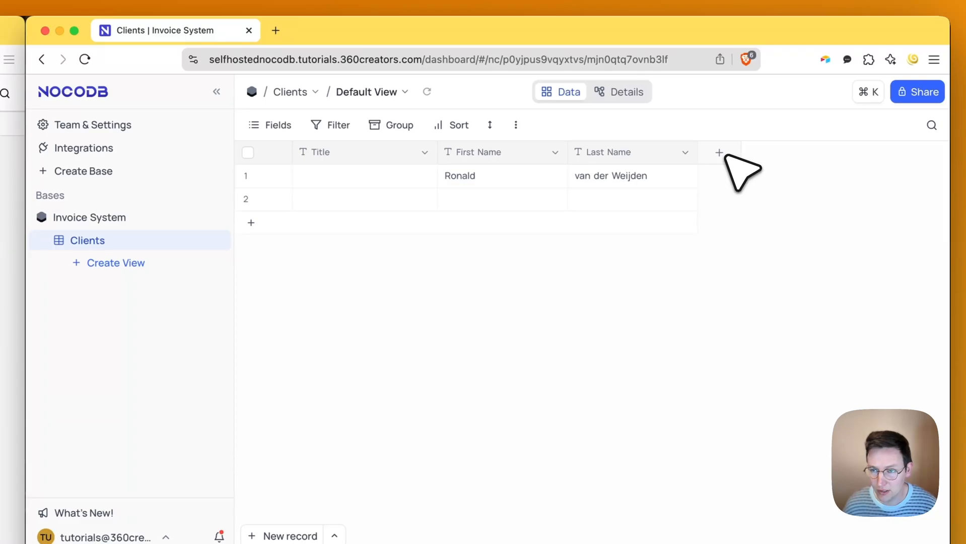
# - Add a new Formula field to NocoDB's Clients table with the draft CONCAT({First Name})
pyautogui.click(721, 153)
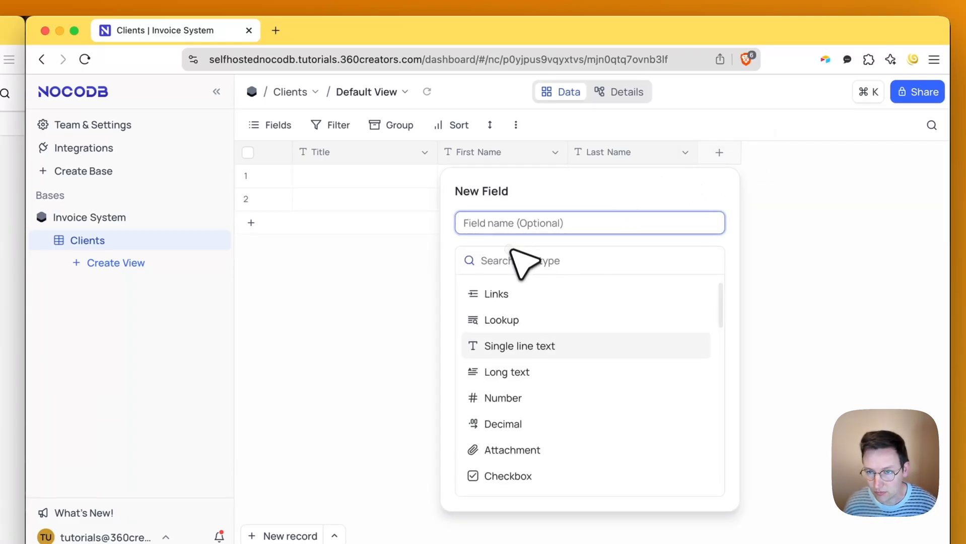
pyautogui.click(518, 261)
pyautogui.write('for')
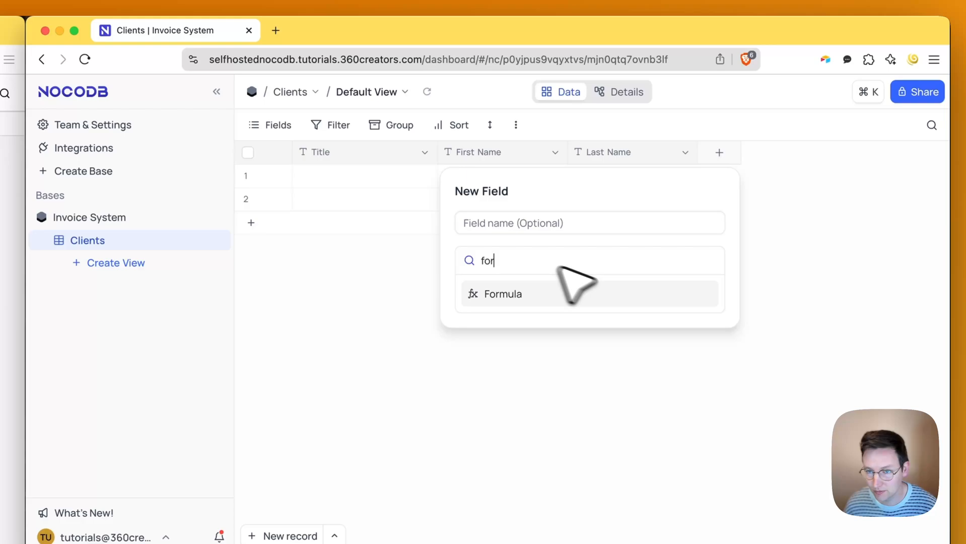
pyautogui.click(587, 291)
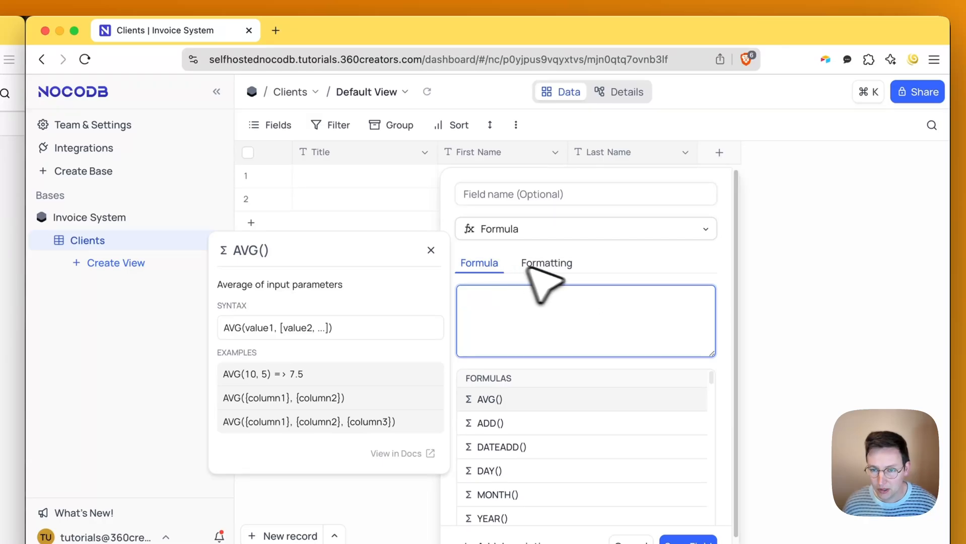
pyautogui.write('concat')
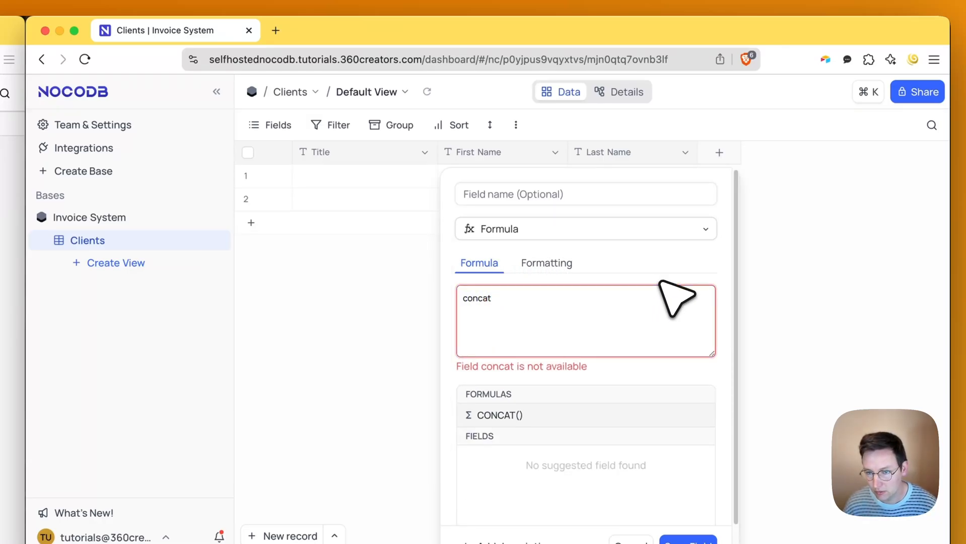
pyautogui.press('Return')
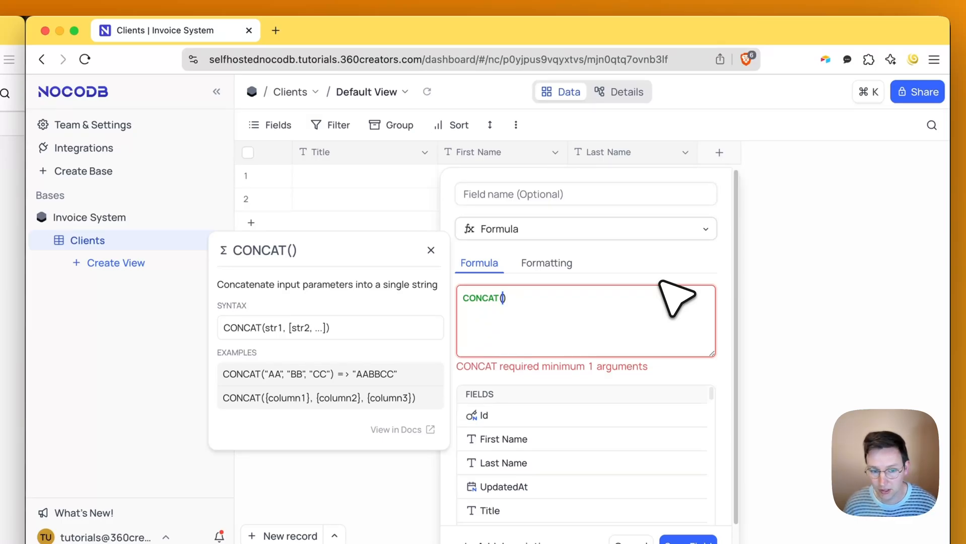
pyautogui.write('first')
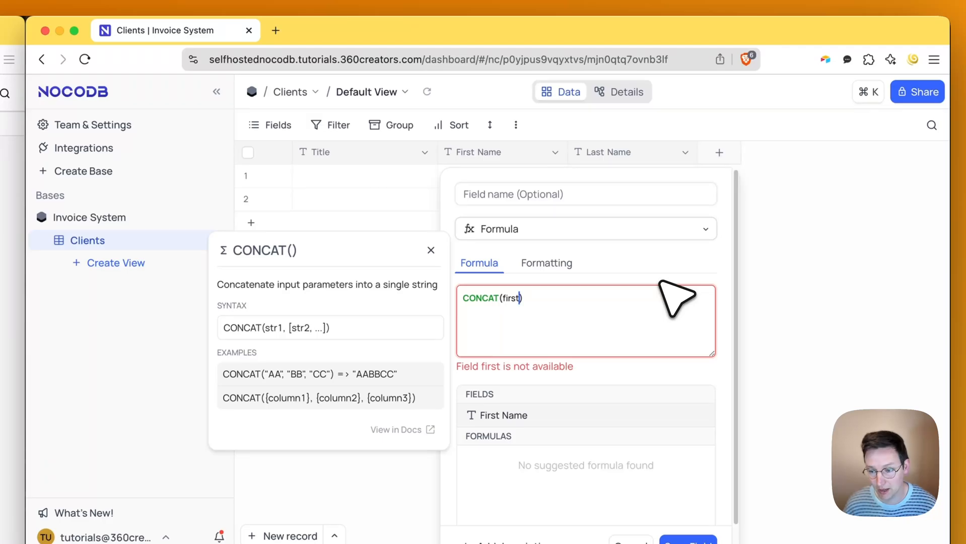
pyautogui.press('Return')
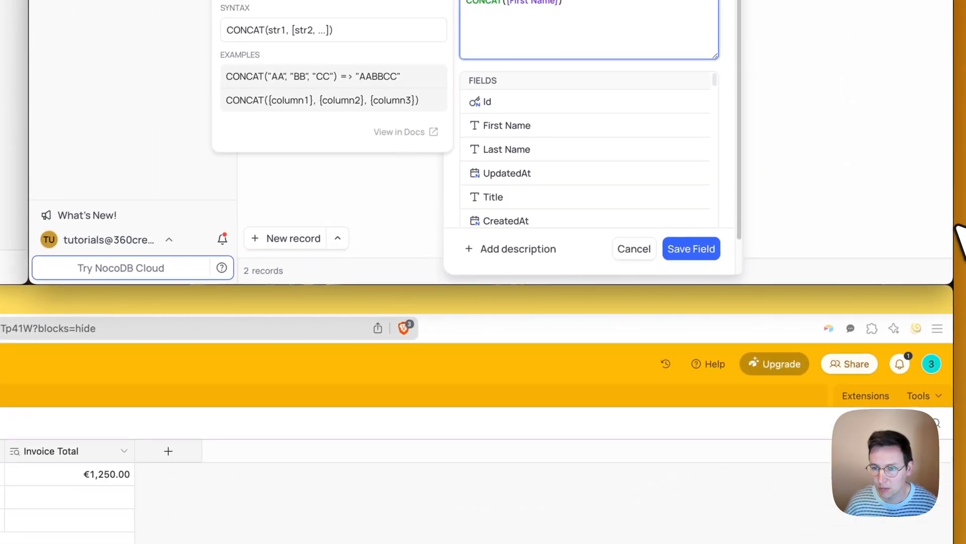
# - Complete the formula as CONCAT({First Name}, ' ', {Last Name}) and save the field
pyautogui.write(',')
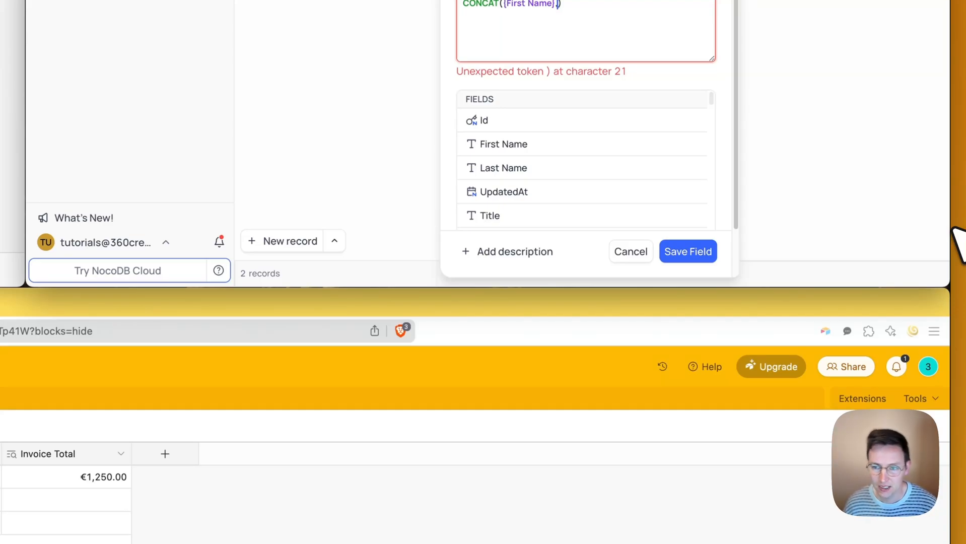
pyautogui.write('"')
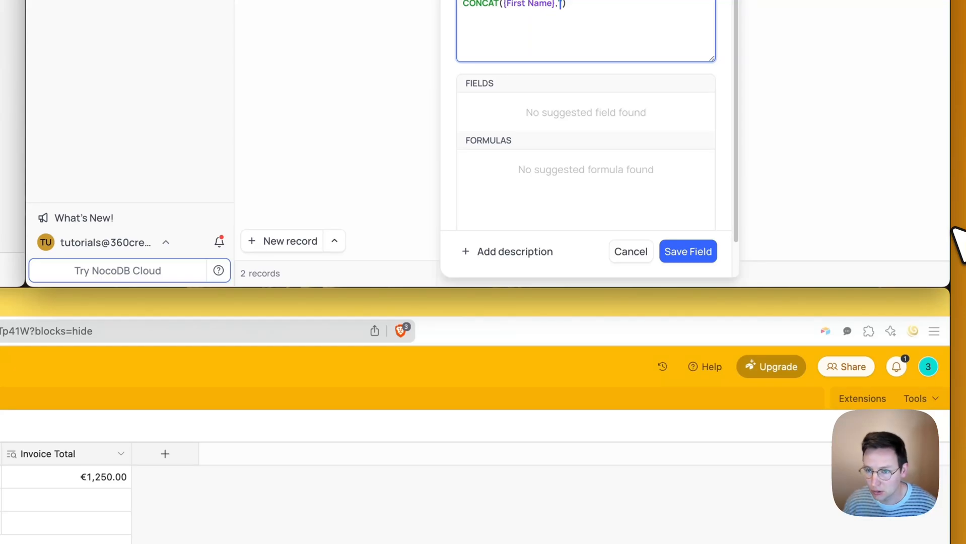
pyautogui.press('Right')
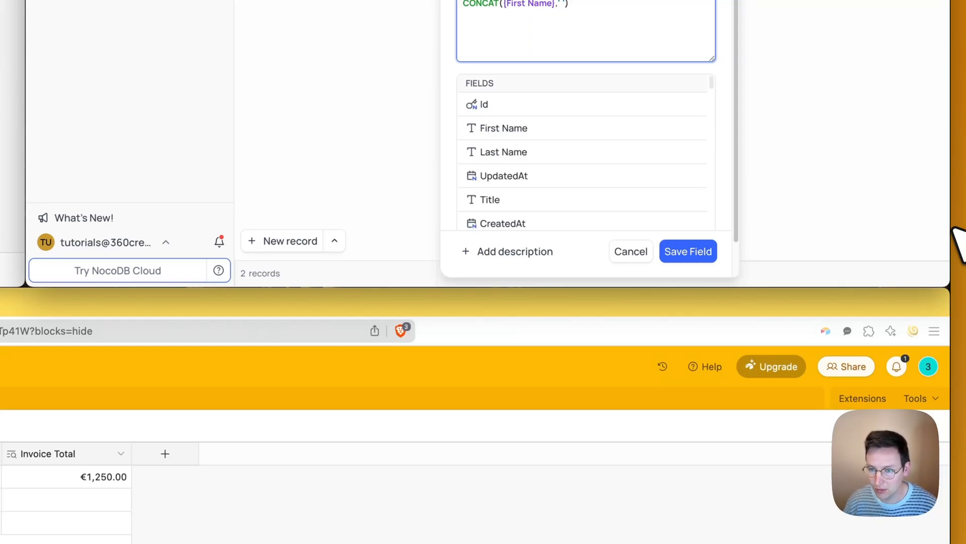
pyautogui.write(',las')
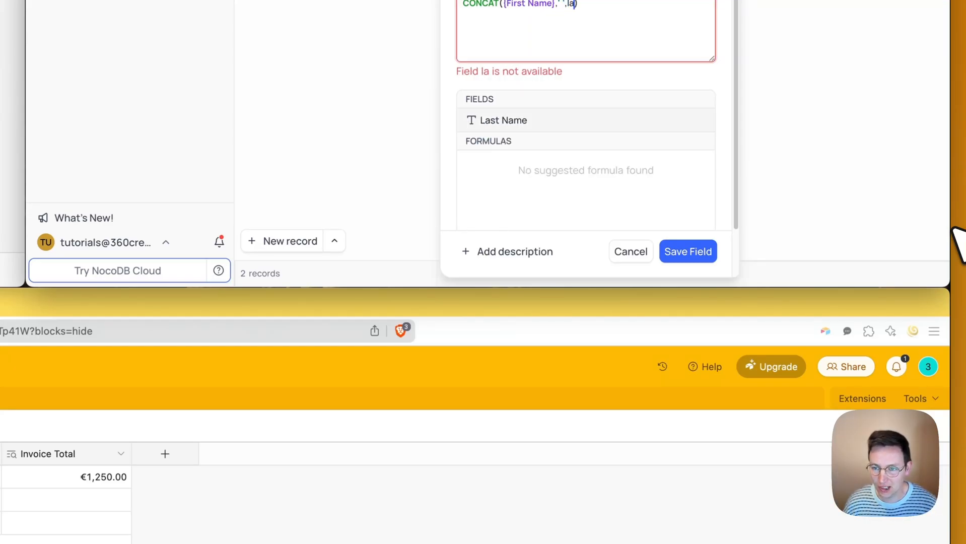
pyautogui.press('Return')
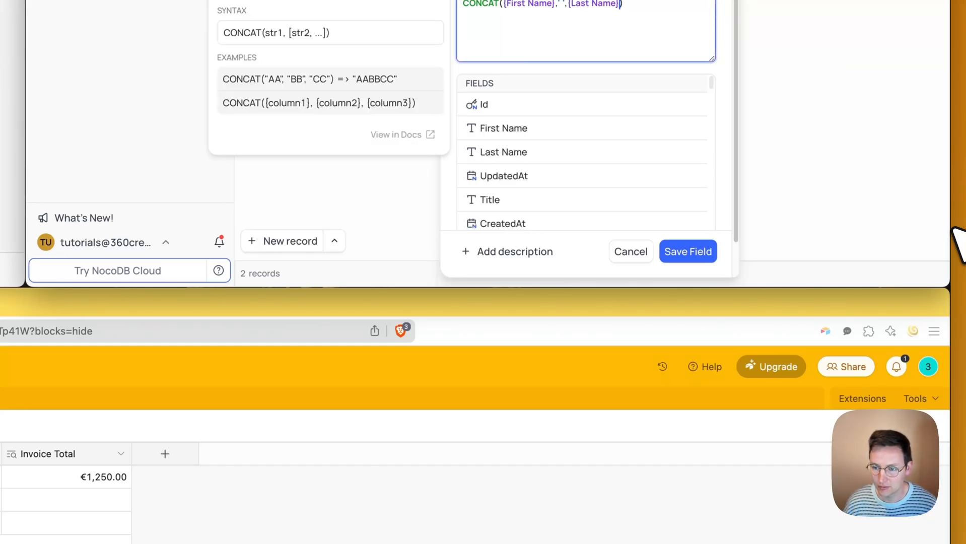
pyautogui.click(693, 252)
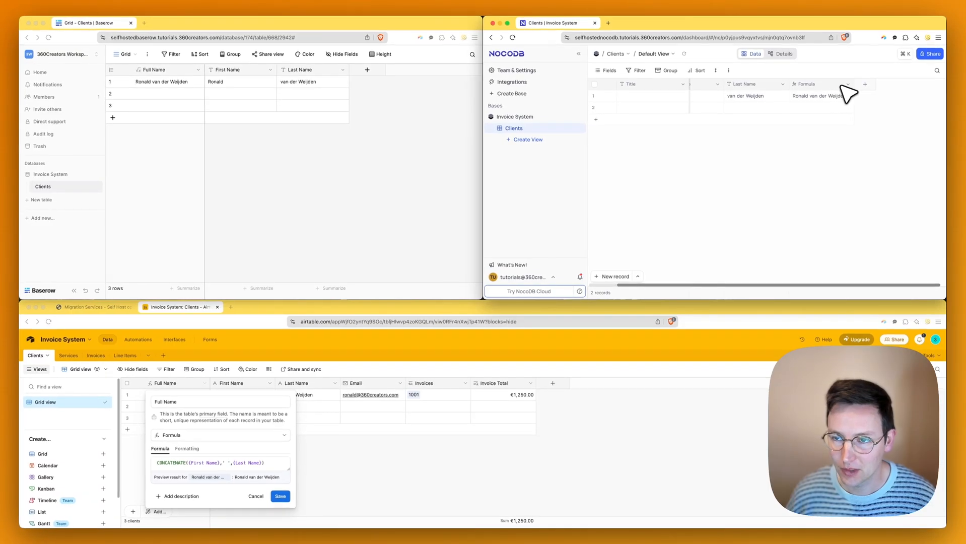
# - Rename NocoDB's Formula column to Full Name
pyautogui.click(847, 85)
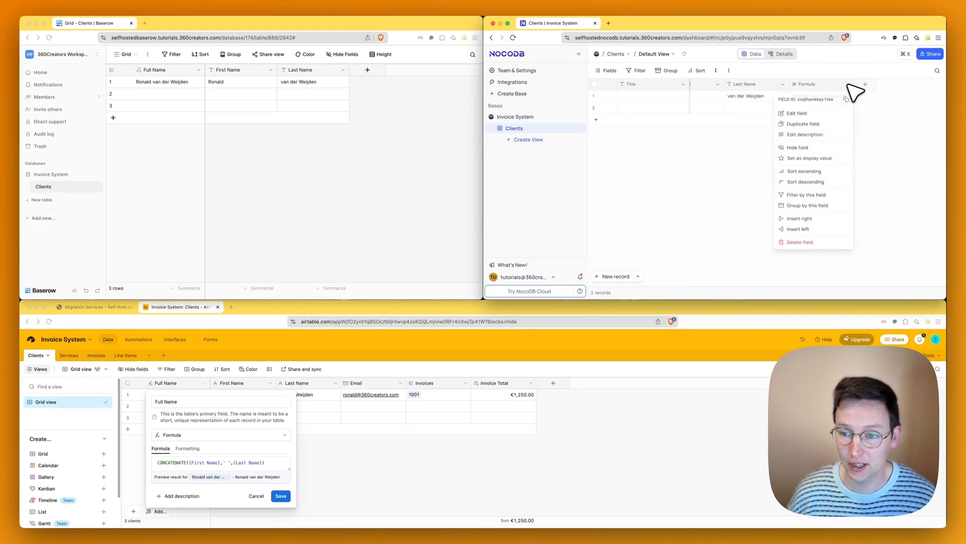
pyautogui.click(819, 113)
pyautogui.click(764, 106)
pyautogui.press('super+a')
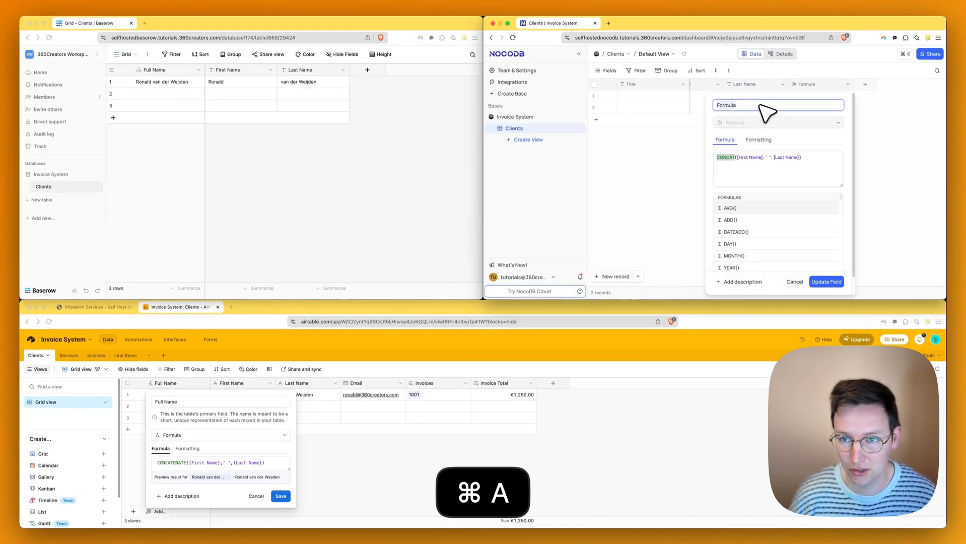
pyautogui.write('Full Name')
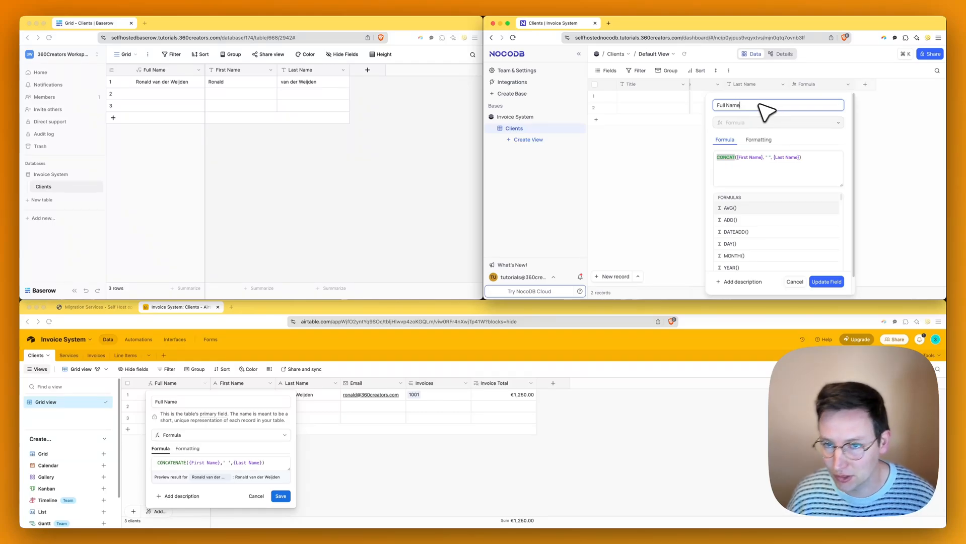
pyautogui.click(825, 281)
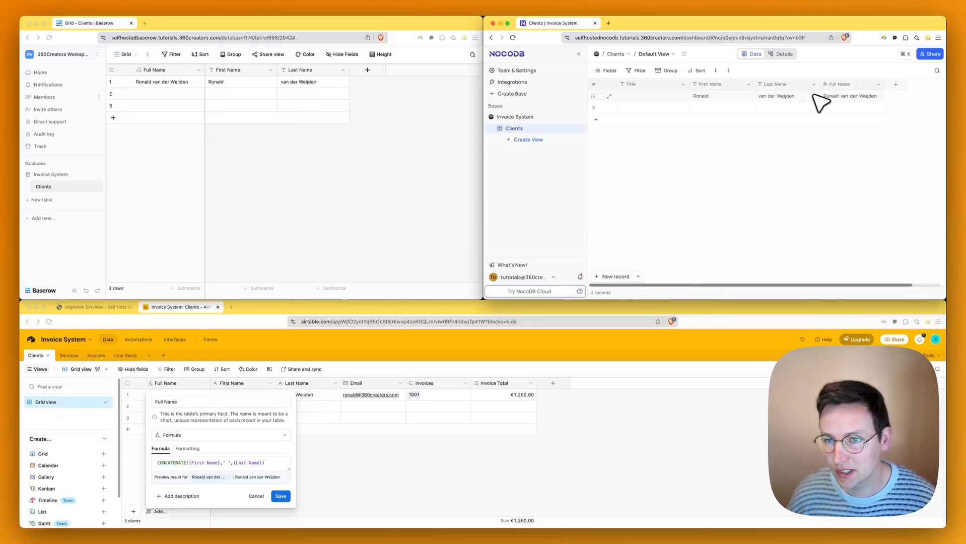
# - Make Full Name the Clients display value and delete the Title column
pyautogui.click(878, 84)
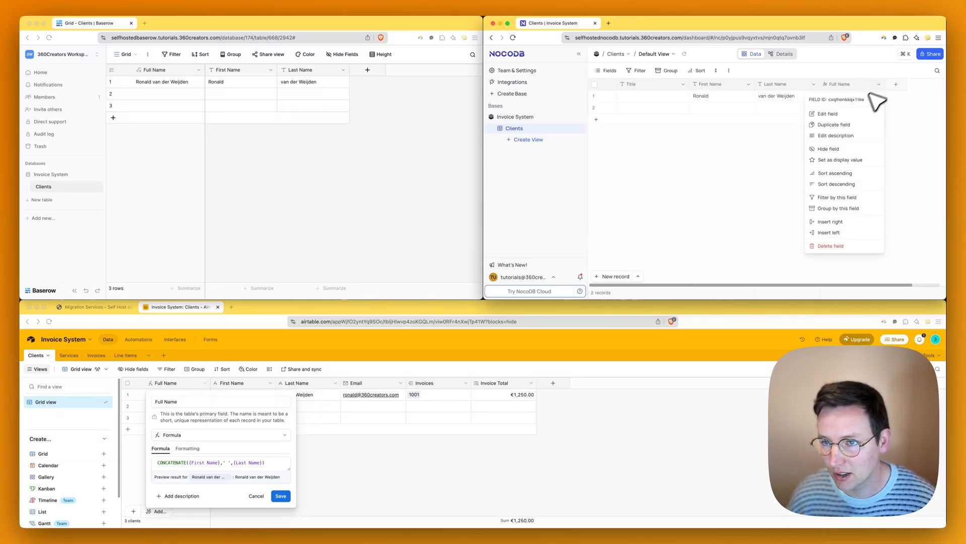
pyautogui.click(840, 161)
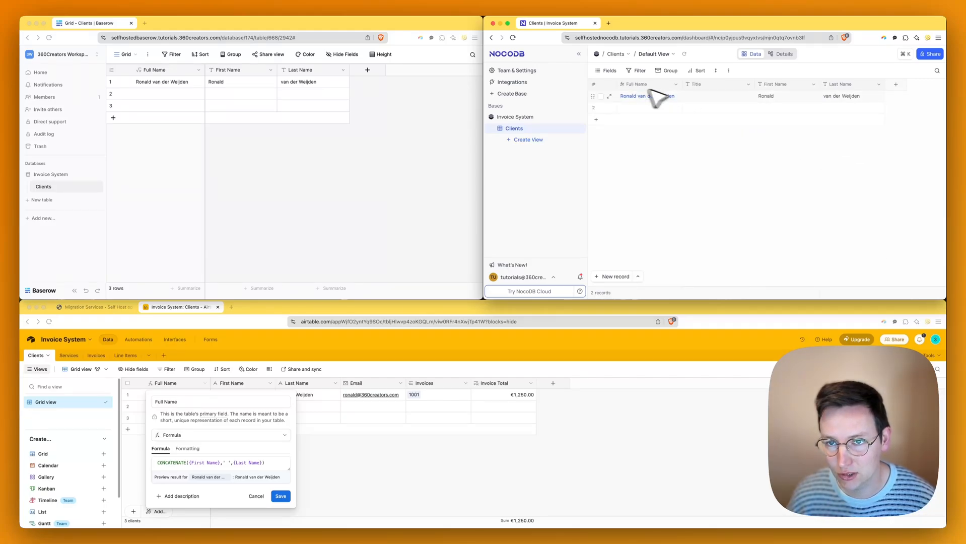
pyautogui.click(748, 85)
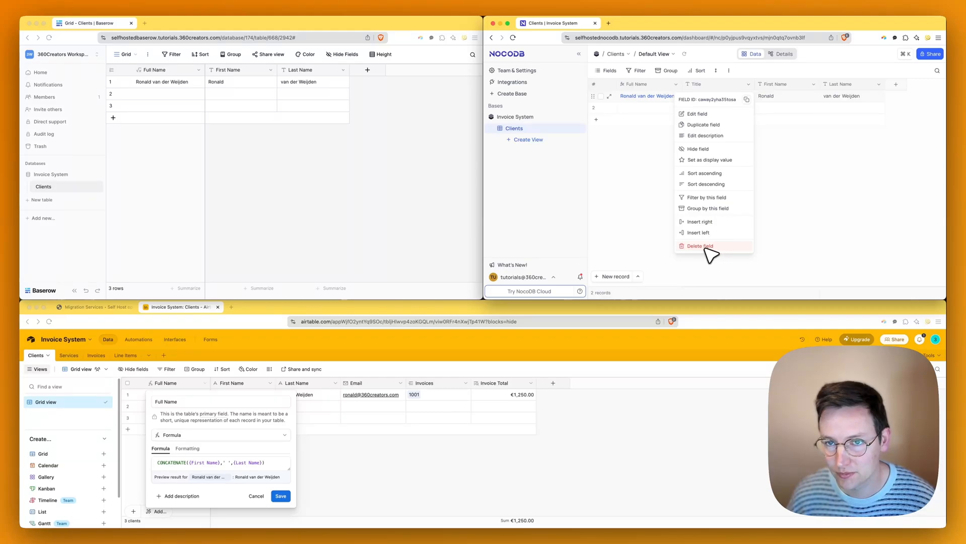
pyautogui.click(700, 246)
pyautogui.click(778, 207)
pyautogui.click(459, 166)
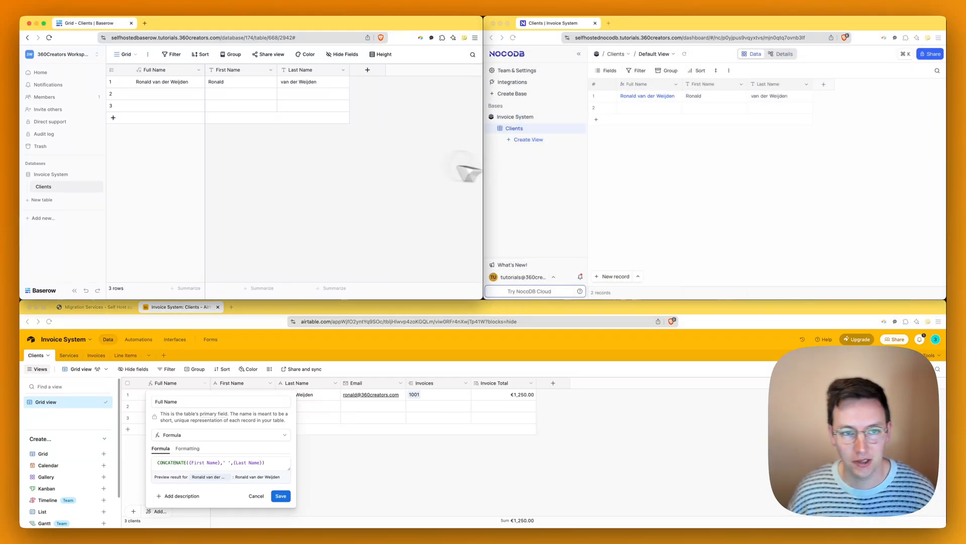
# - Create an Email-type column in Baserow's Clients and type the first client's e-mail into row 1
pyautogui.click(367, 70)
pyautogui.write('email')
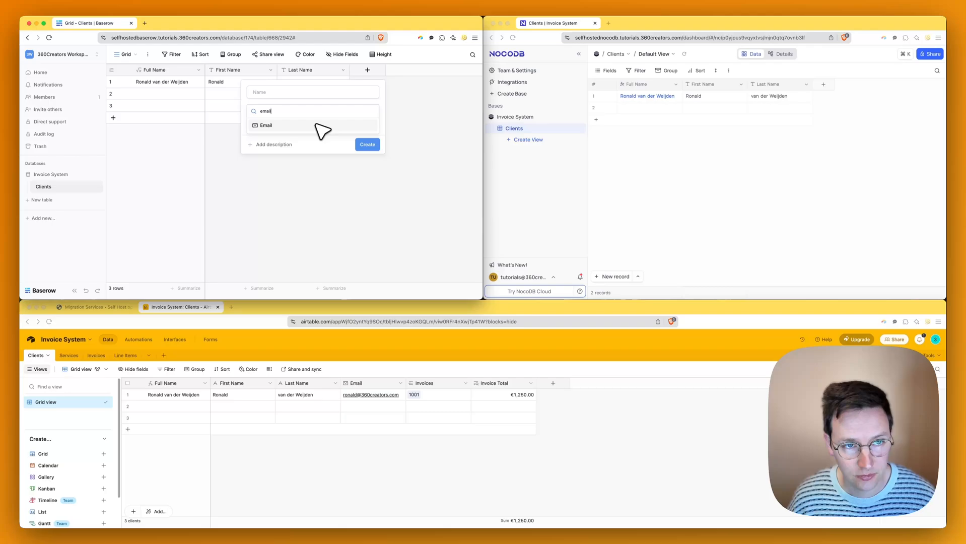
pyautogui.click(317, 124)
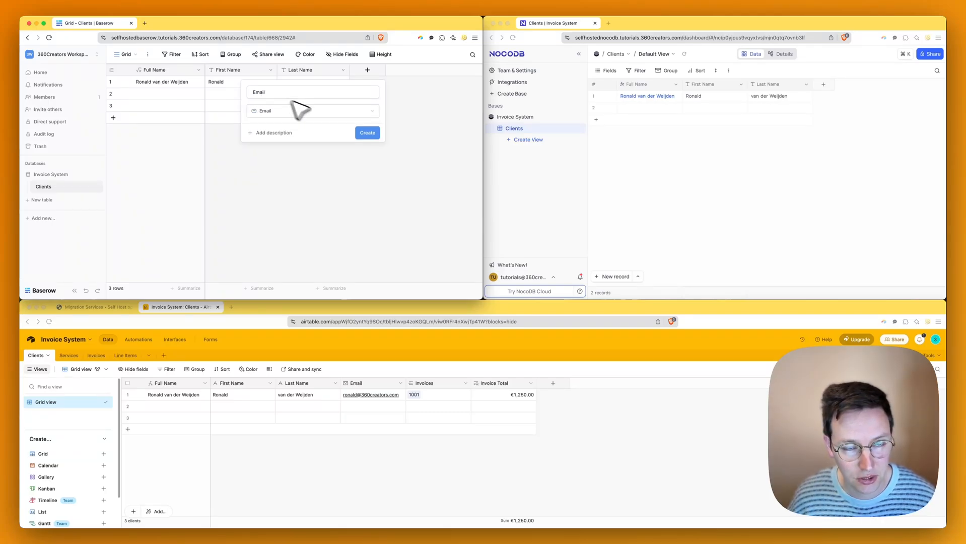
pyautogui.click(367, 132)
pyautogui.click(381, 83)
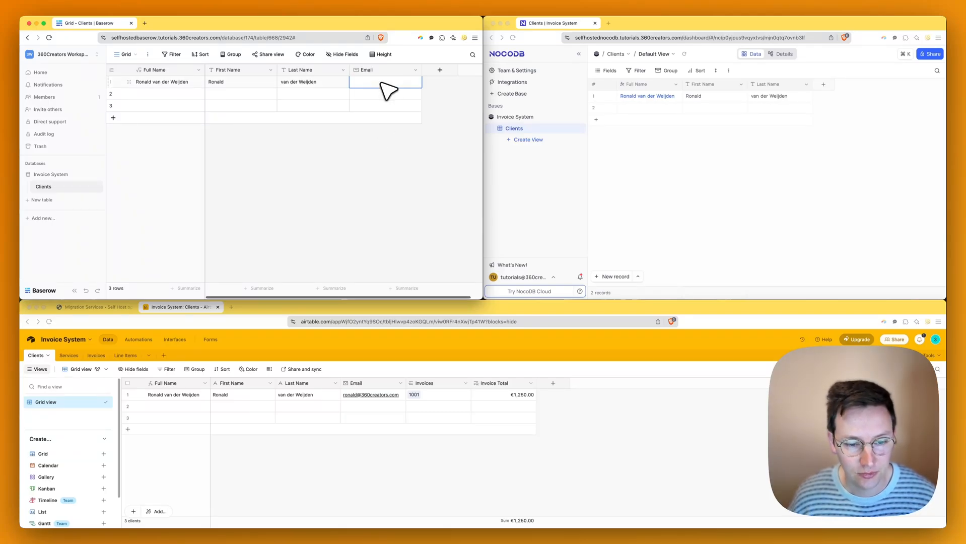
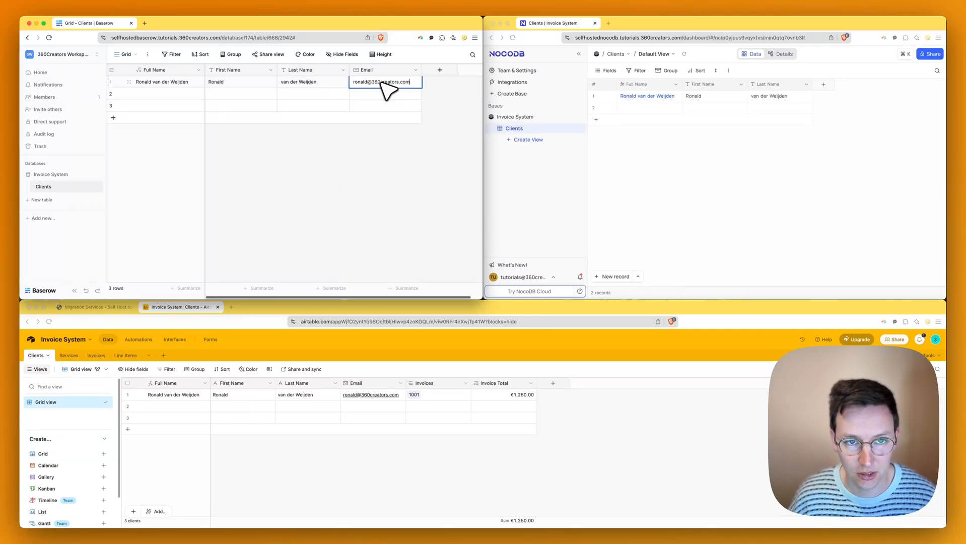
pyautogui.press('Return')
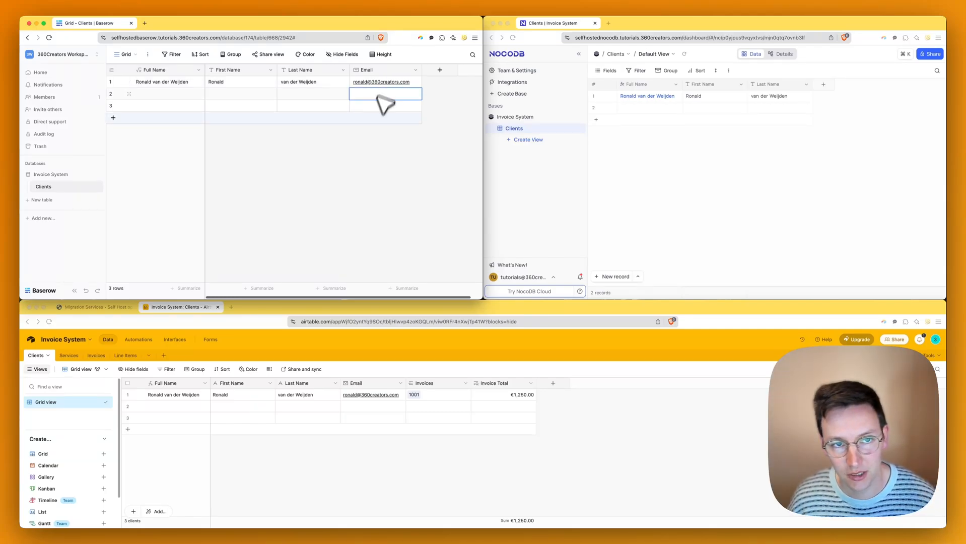
pyautogui.click(875, 182)
# - Add an Email field in NocoDB with Accept only valid emails turned on
pyautogui.click(823, 85)
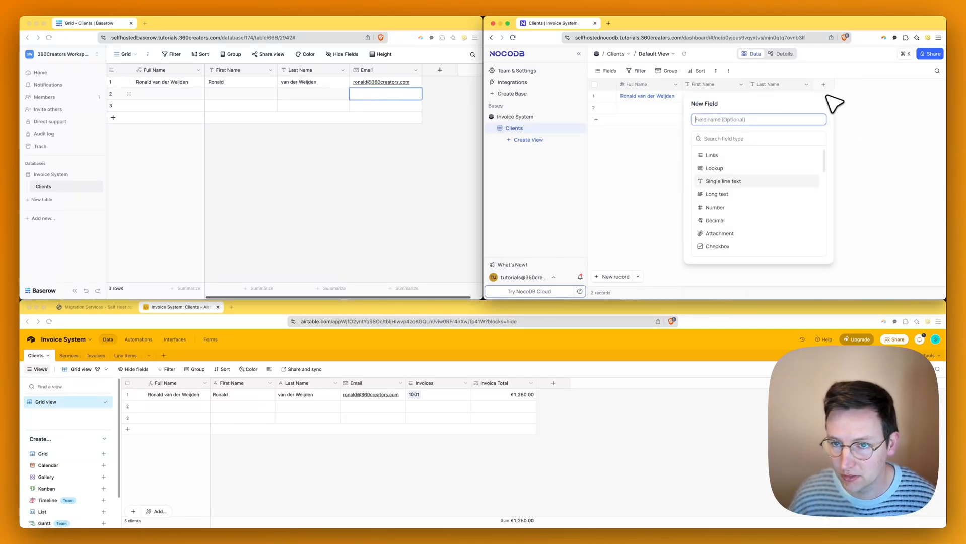
pyautogui.press('Tab')
pyautogui.write('email')
pyautogui.press('Return')
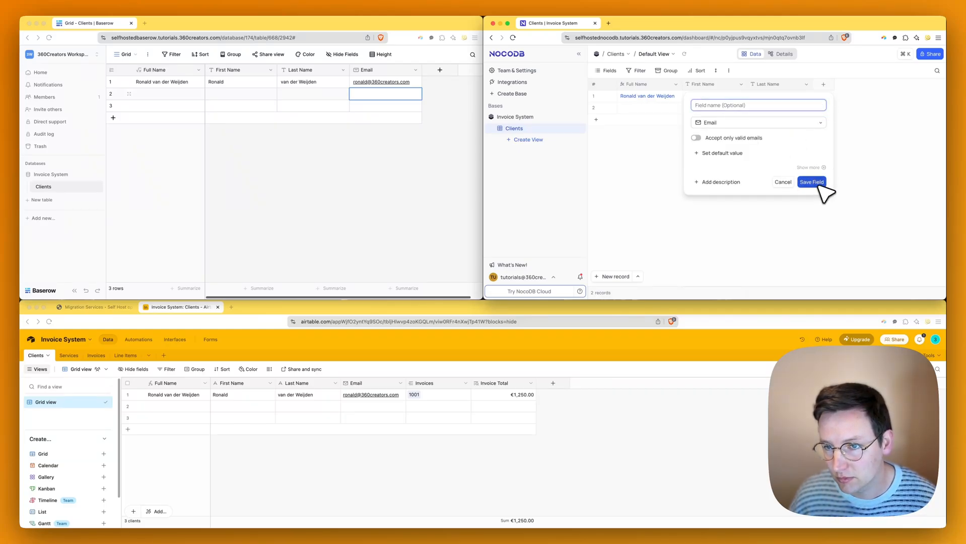
pyautogui.click(725, 138)
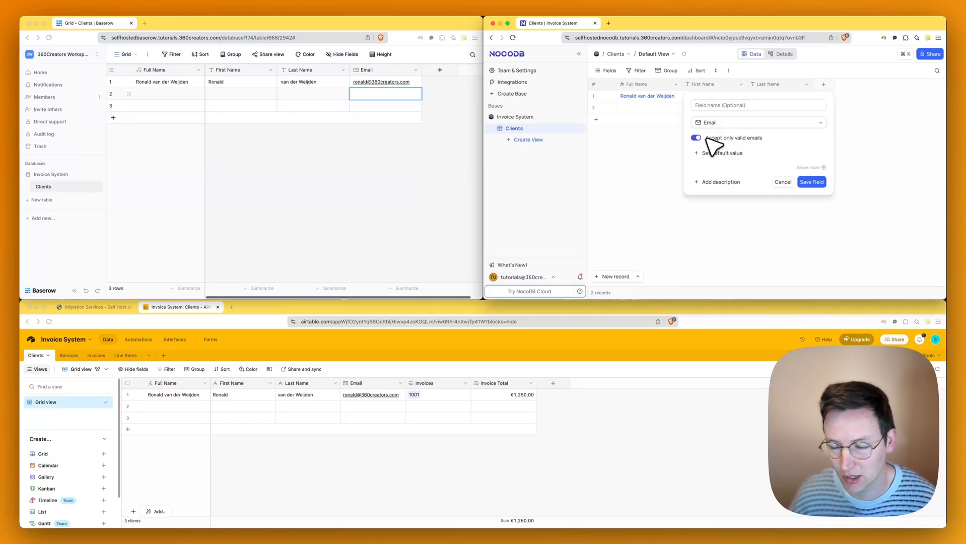
pyautogui.click(811, 181)
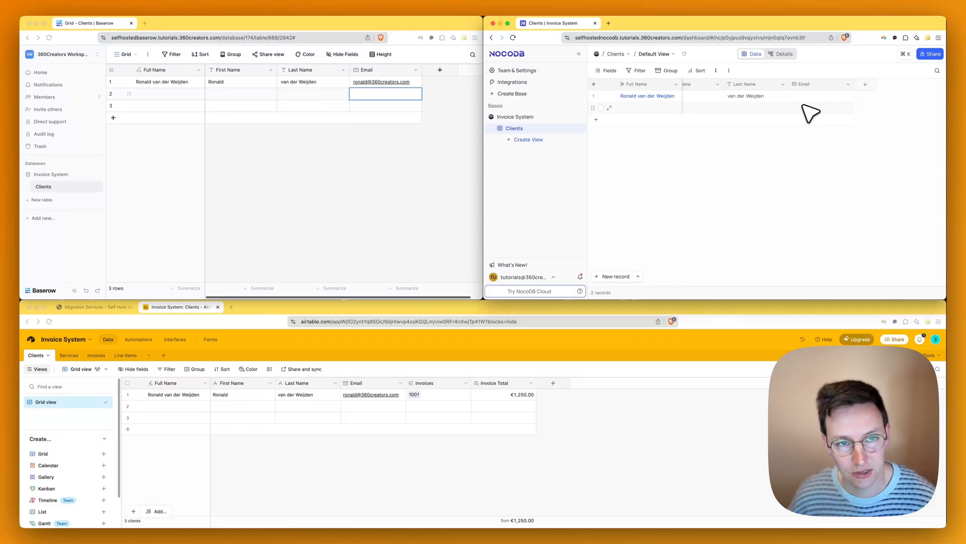
# - Enter the first client's e-mail address in row 1's Email cell
pyautogui.click(833, 98)
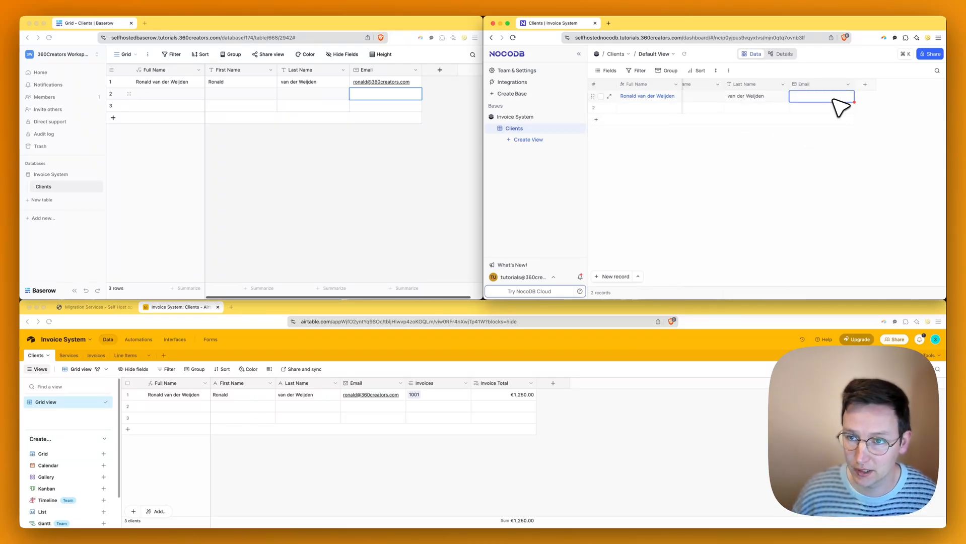
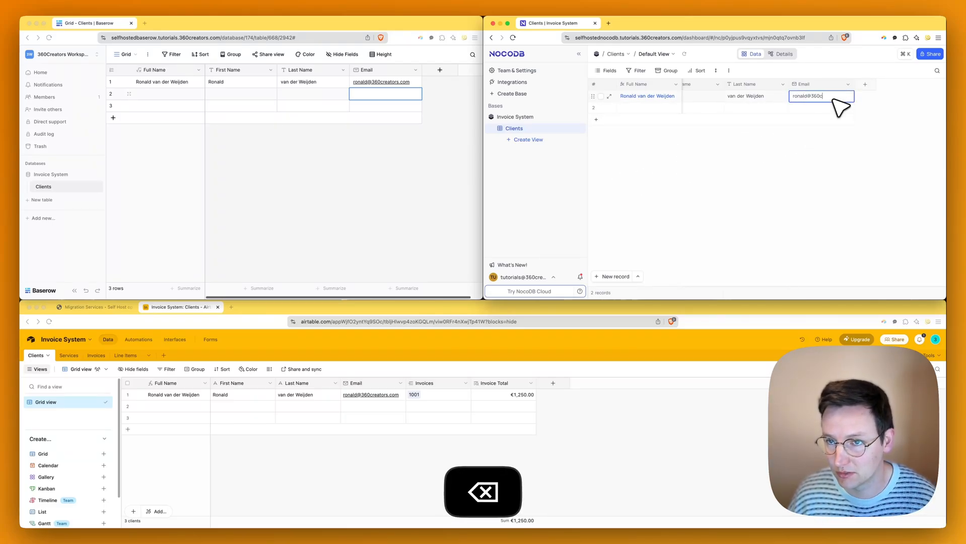
pyautogui.press('Return')
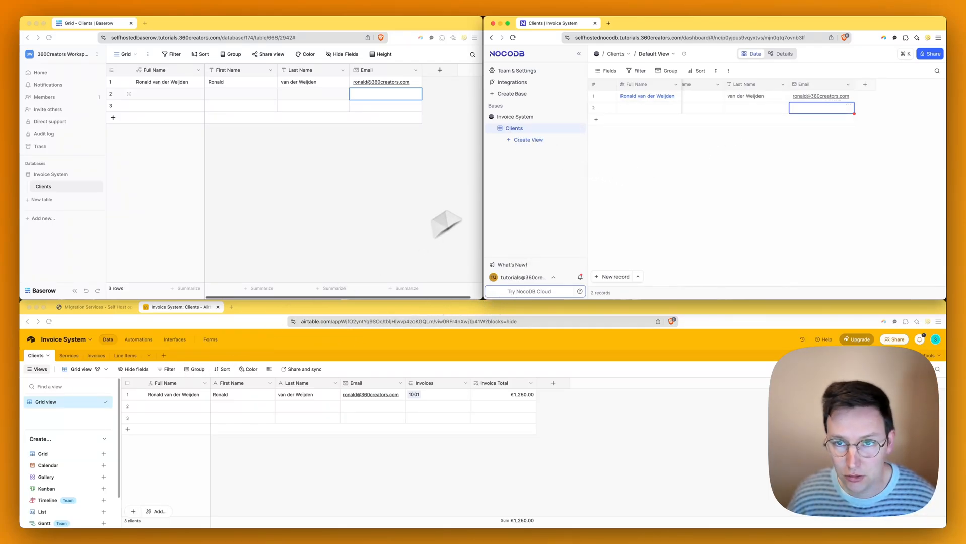
# - Create a new Services table in both Baserow and NocoDB
pyautogui.click(68, 355)
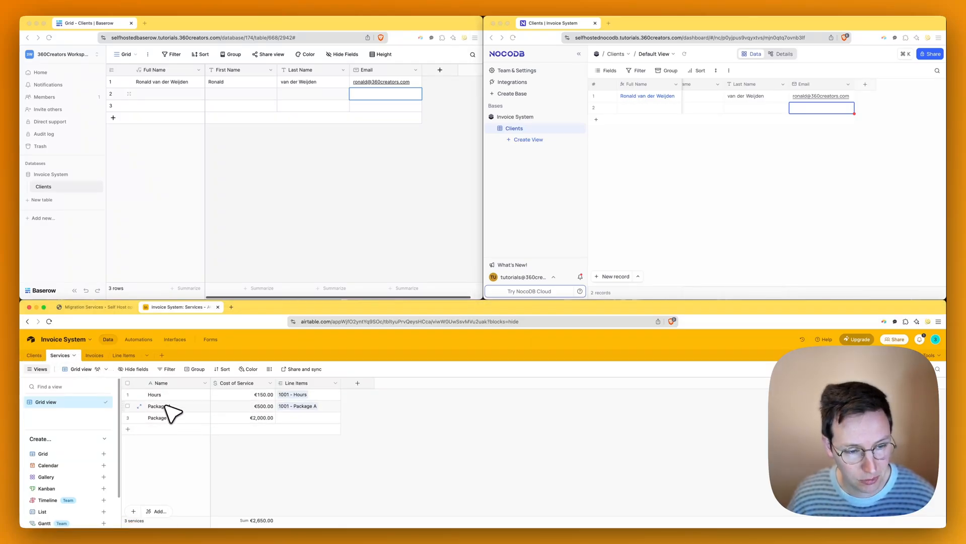
pyautogui.click(267, 259)
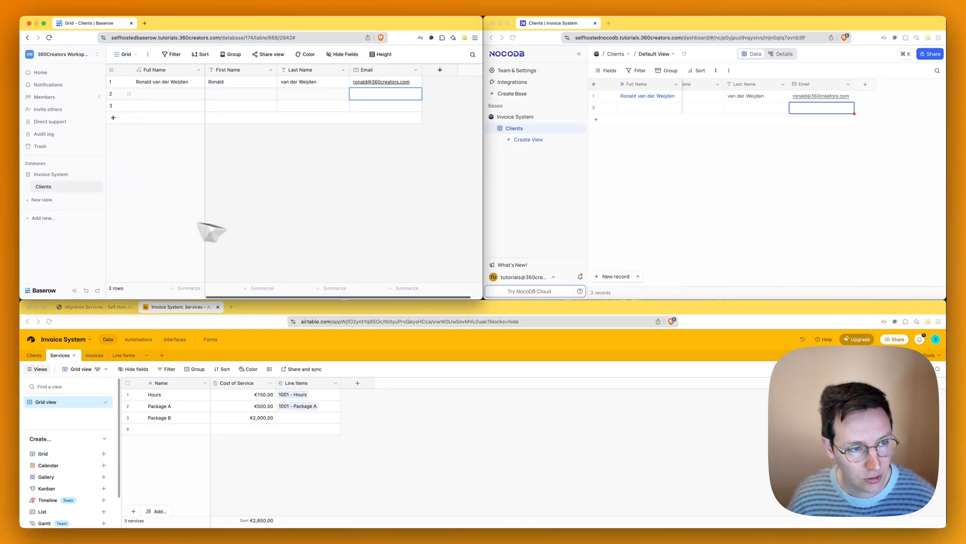
pyautogui.click(43, 200)
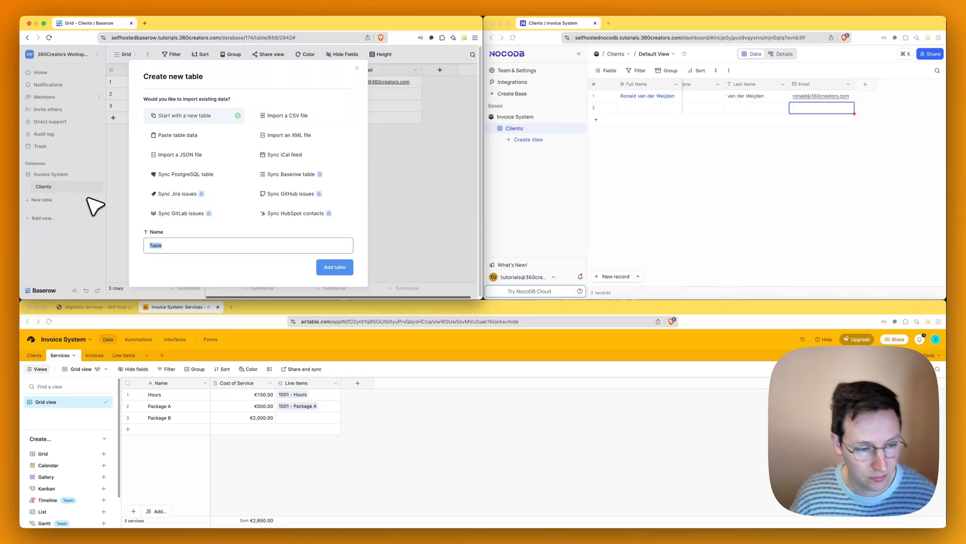
pyautogui.press('Return')
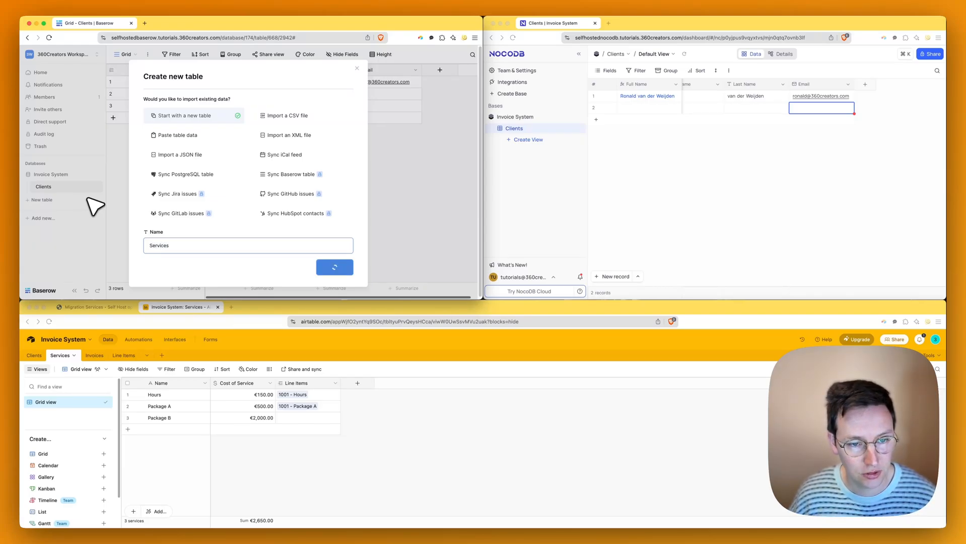
pyautogui.click(600, 145)
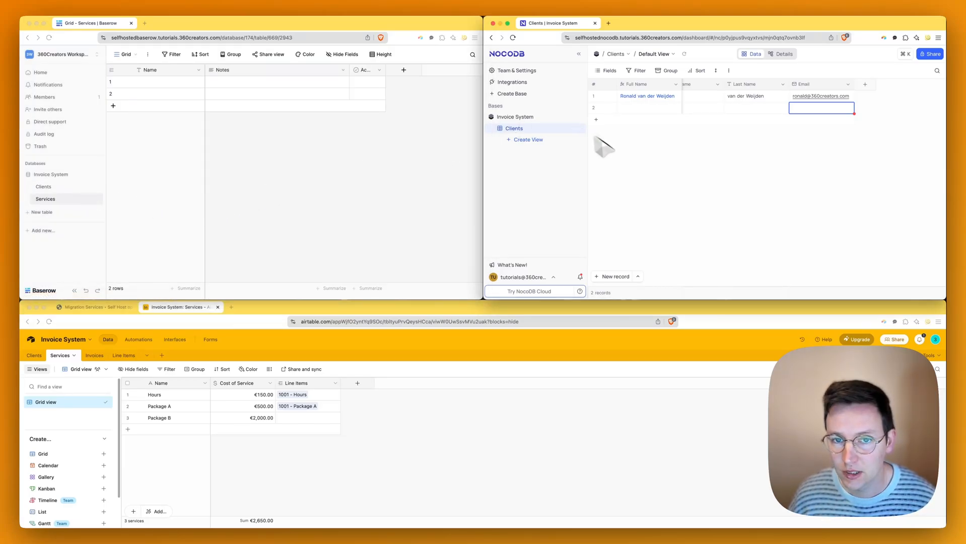
pyautogui.click(532, 140)
pyautogui.click(532, 140)
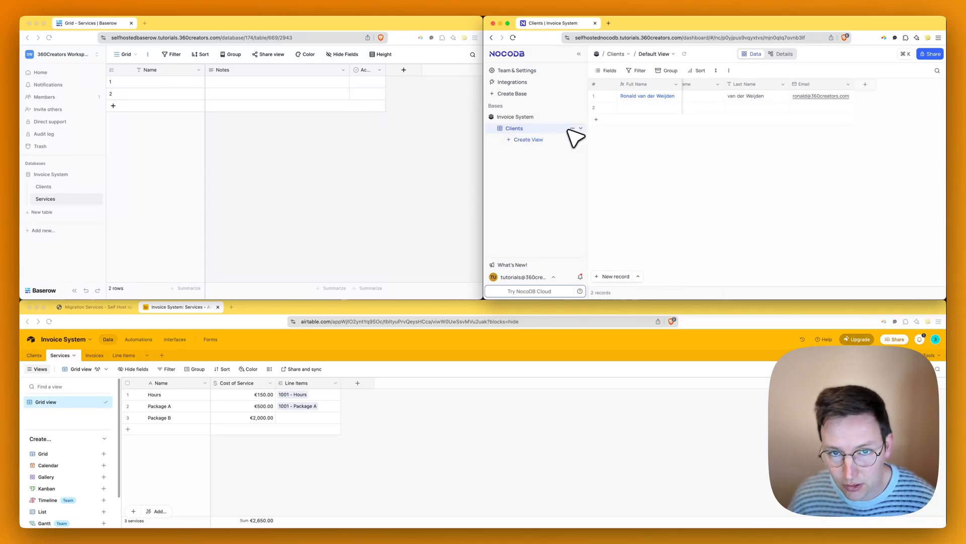
pyautogui.moveTo(568, 121)
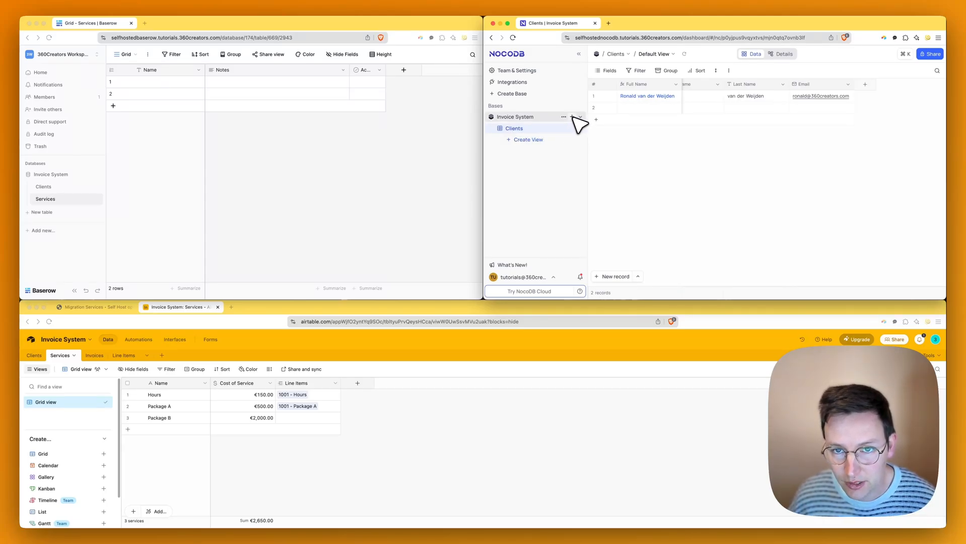
pyautogui.click(573, 117)
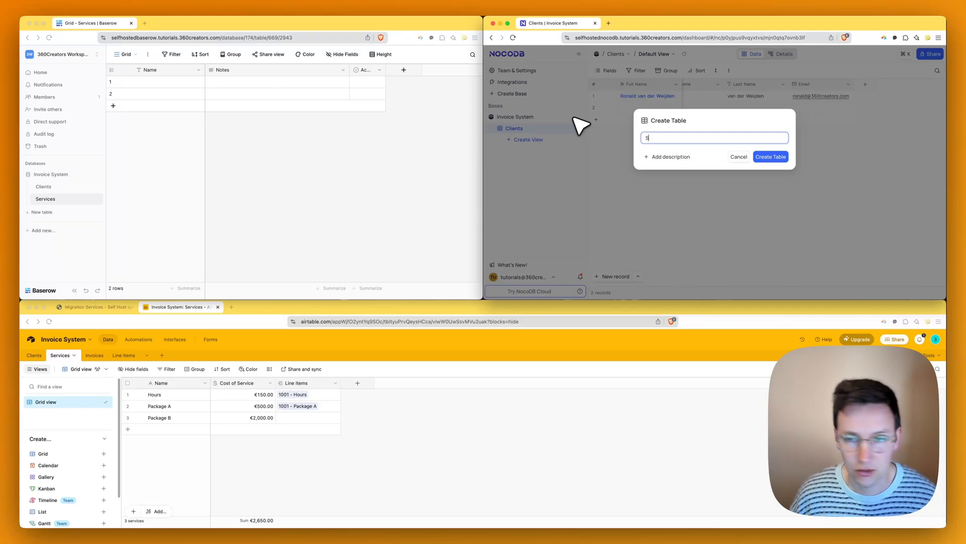
pyautogui.write('Services')
pyautogui.press('Return')
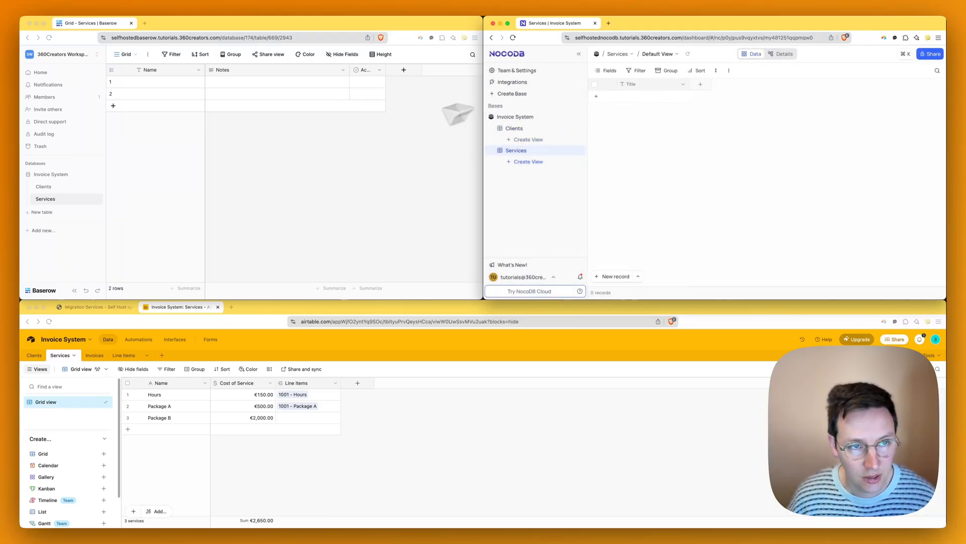
# - Delete the Active and Notes fields from Baserow's Services table
pyautogui.click(380, 70)
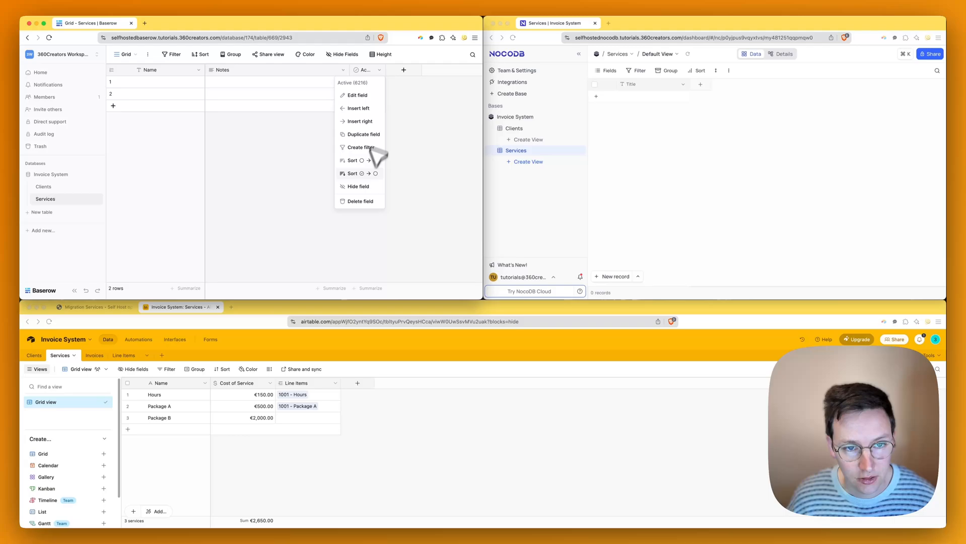
pyautogui.click(363, 202)
pyautogui.click(343, 70)
pyautogui.click(331, 202)
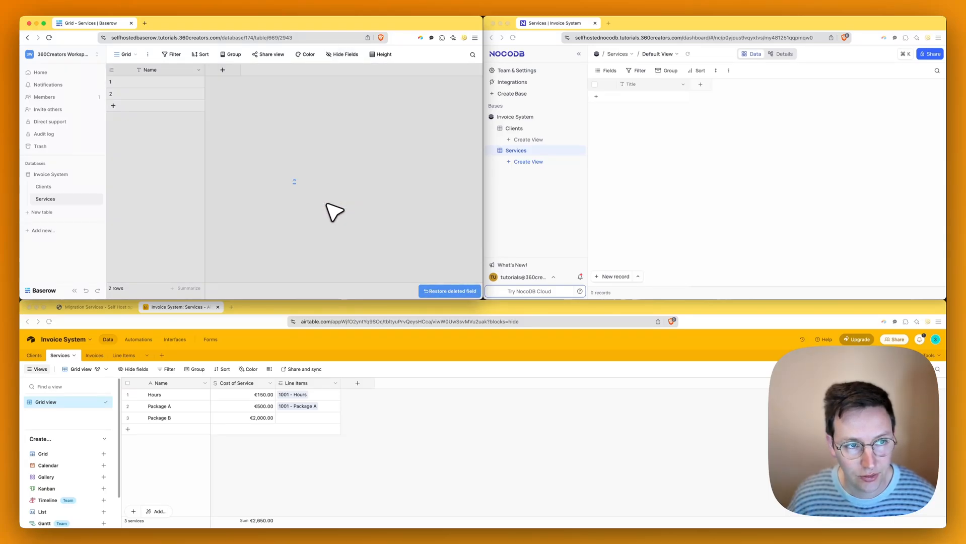
# - Rename Airtable's Services Name field to Service Name
pyautogui.click(171, 392)
pyautogui.click(204, 383)
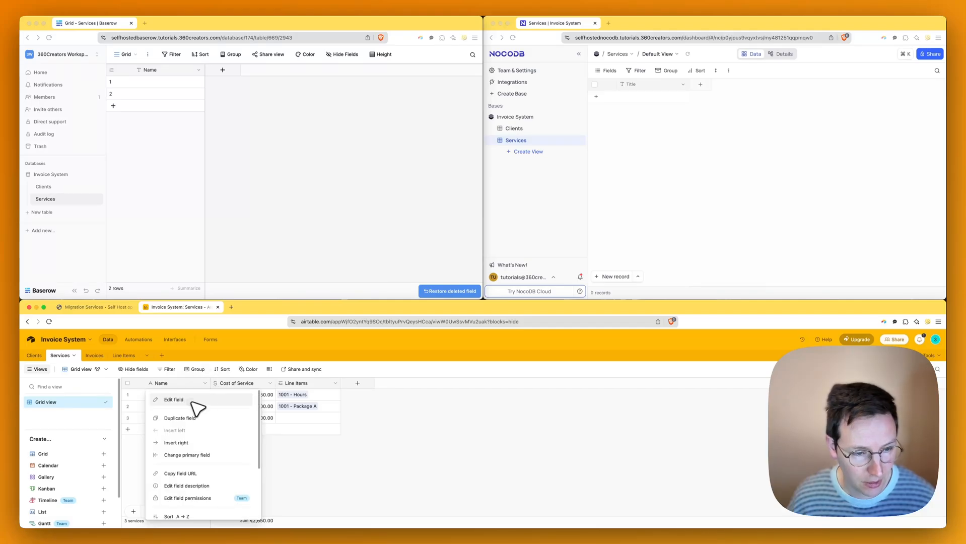
pyautogui.click(192, 400)
pyautogui.press('super+a')
pyautogui.write('Servic')
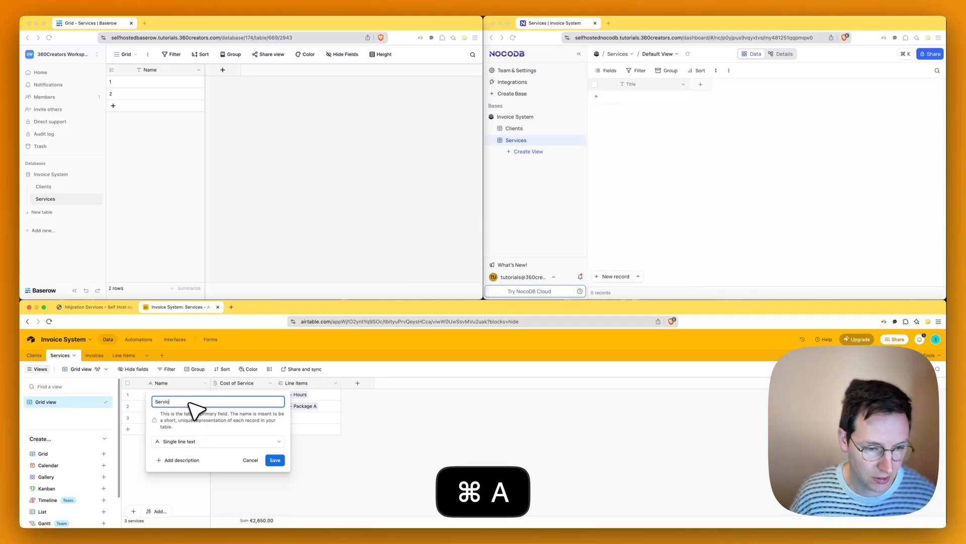
pyautogui.write('e Name')
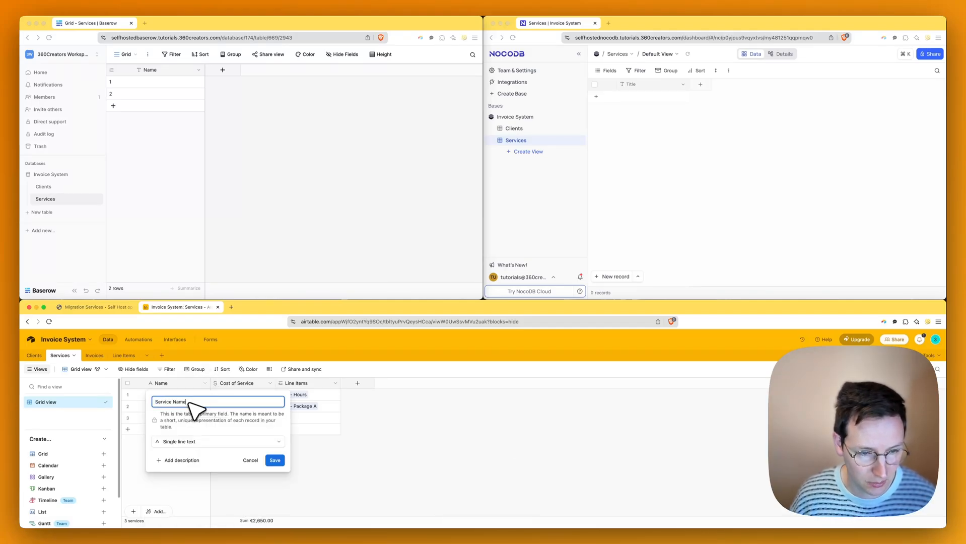
pyautogui.click(276, 460)
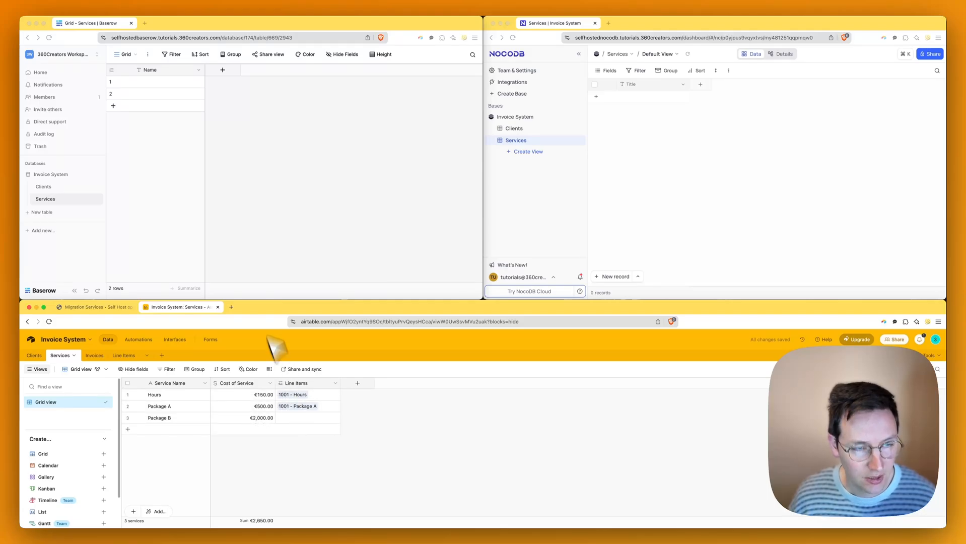
# - Rename Baserow's Name field to Service Name, copying the new name
pyautogui.click(253, 174)
pyautogui.click(199, 71)
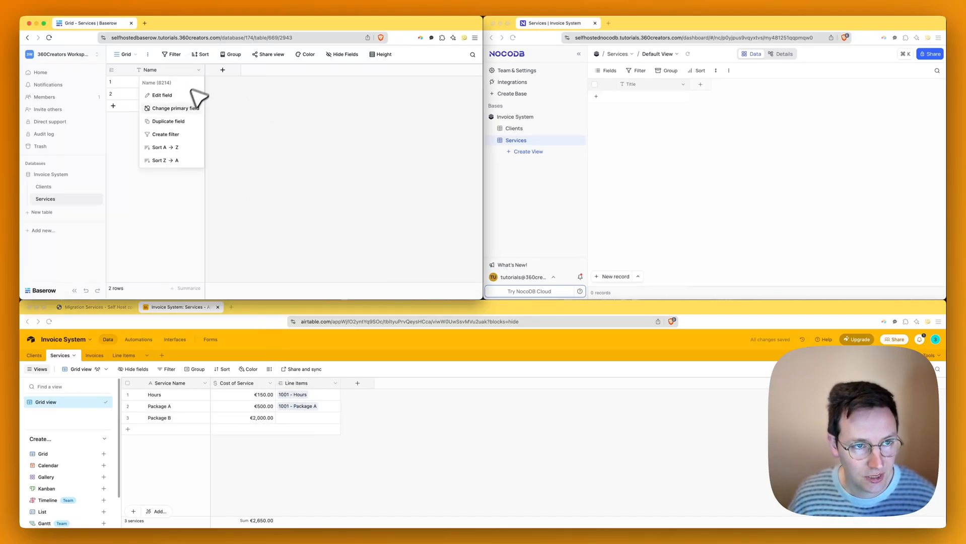
pyautogui.click(182, 95)
pyautogui.press('super+a')
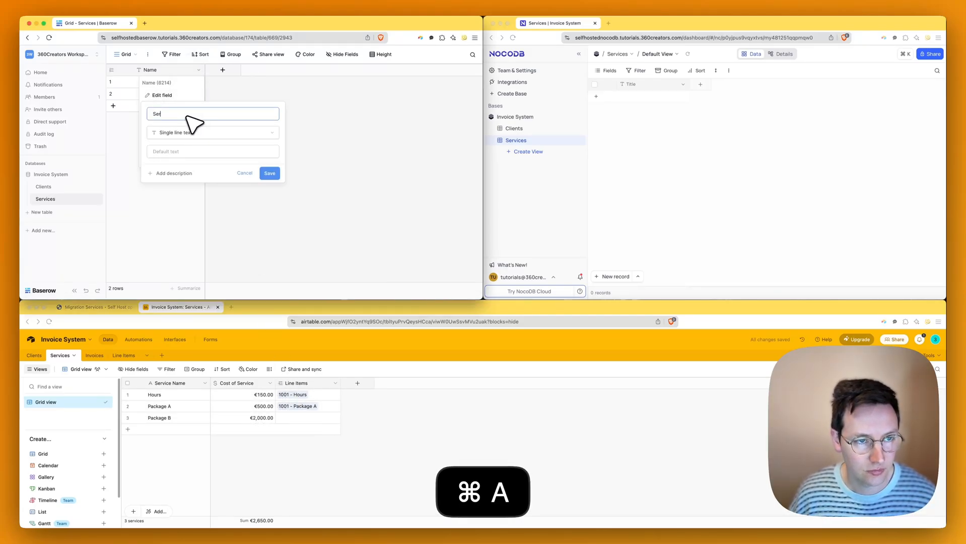
pyautogui.write('Service Name')
pyautogui.press('super+a')
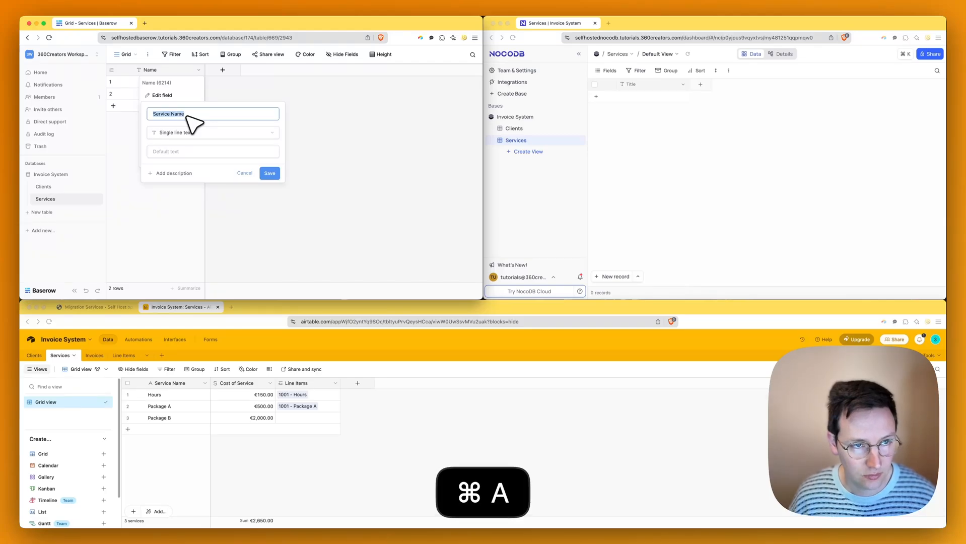
pyautogui.press('super+c')
pyautogui.click(269, 173)
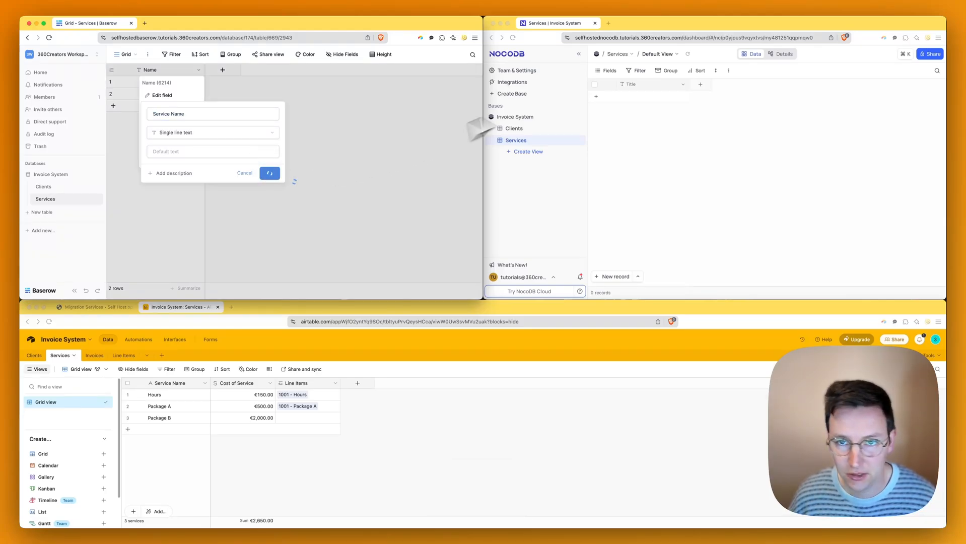
# - Rename NocoDB's Title field to Service Name by pasting the copied name
pyautogui.click(705, 119)
pyautogui.click(684, 85)
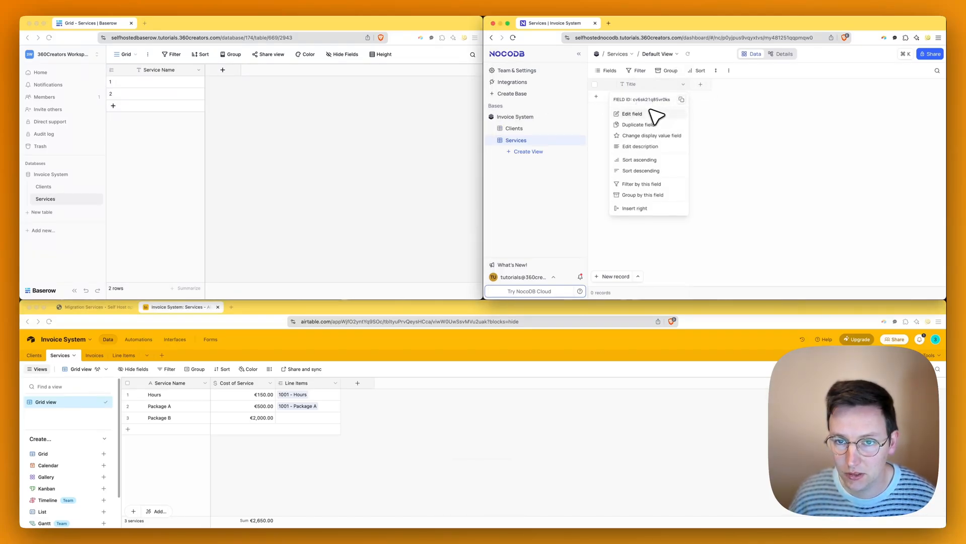
pyautogui.click(649, 114)
pyautogui.click(643, 107)
pyautogui.press('super+a')
pyautogui.press('super+v')
pyautogui.click(674, 172)
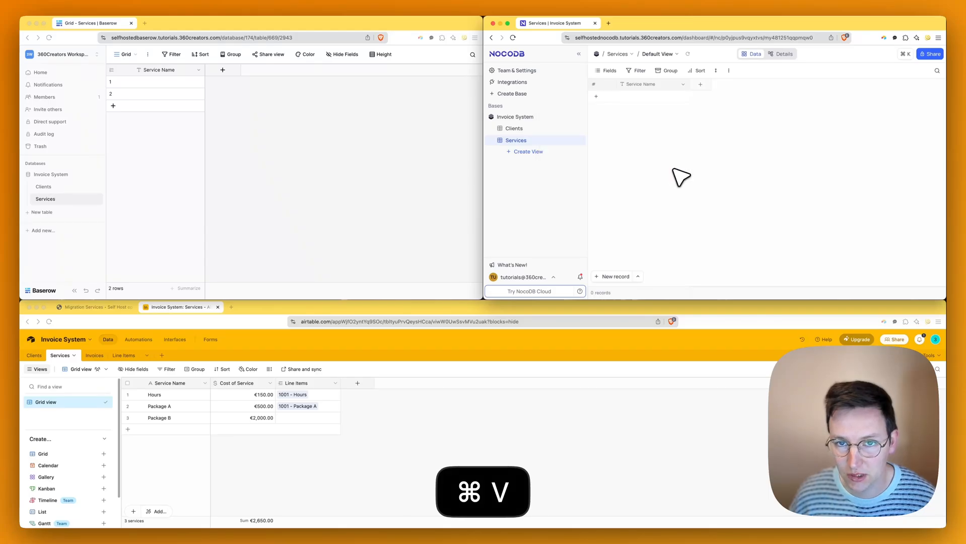
pyautogui.click(171, 83)
# - Type Hours, Package A and Package B into three rows of Baserow's Service Name column
pyautogui.write('H')
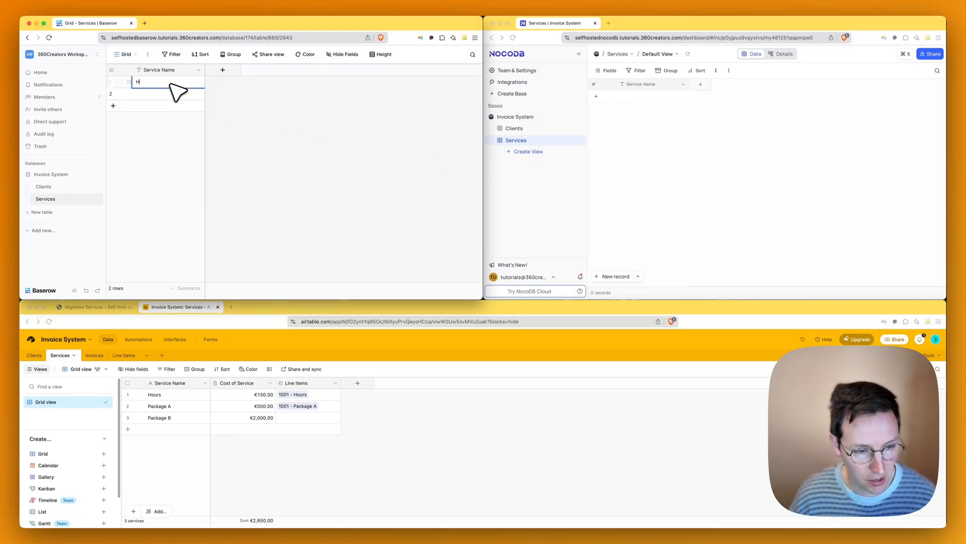
pyautogui.write('ours')
pyautogui.press('Return')
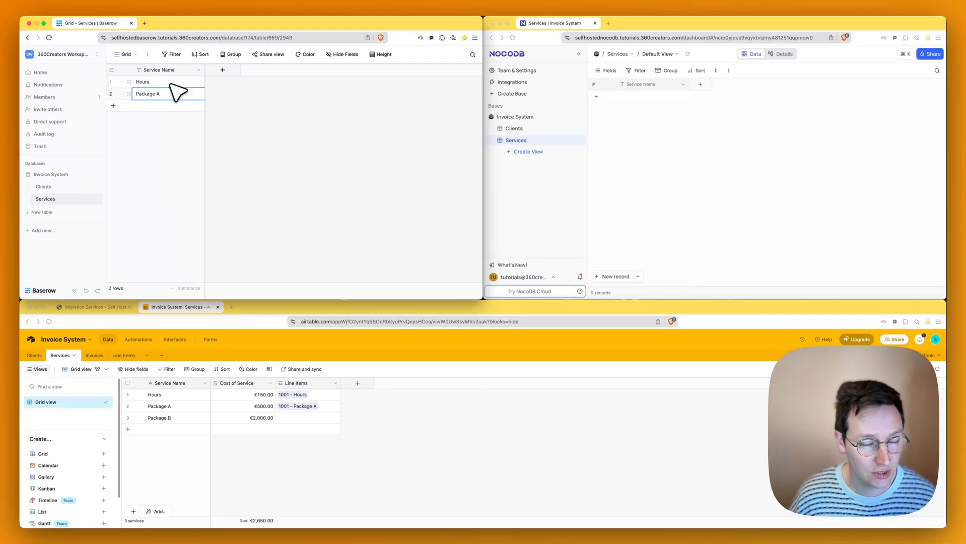
pyautogui.hotkey('shift', 'Return')
pyautogui.write('ackage B')
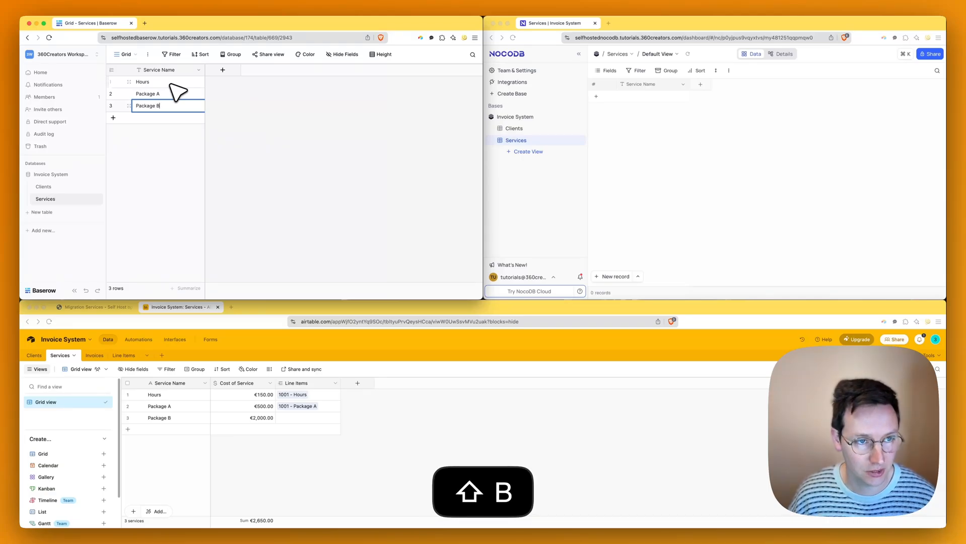
pyautogui.press('Return')
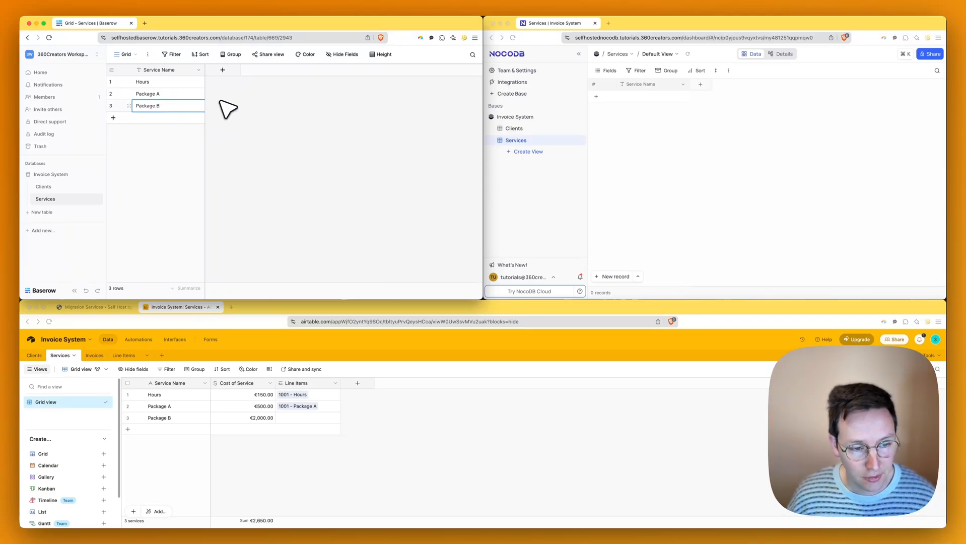
# - Add the Hours, Package A and Package B records in NocoDB's Services and delete the empty fourth row
pyautogui.click(759, 136)
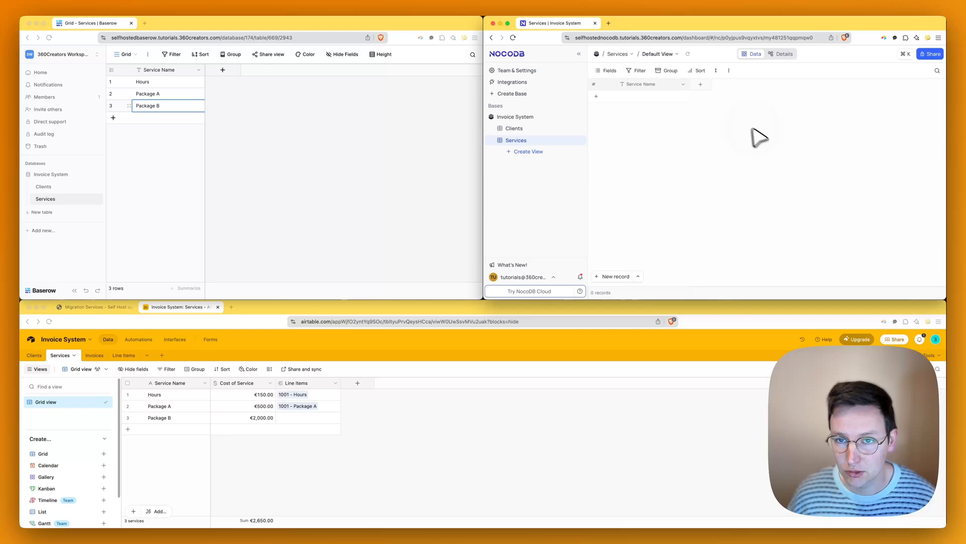
pyautogui.click(664, 97)
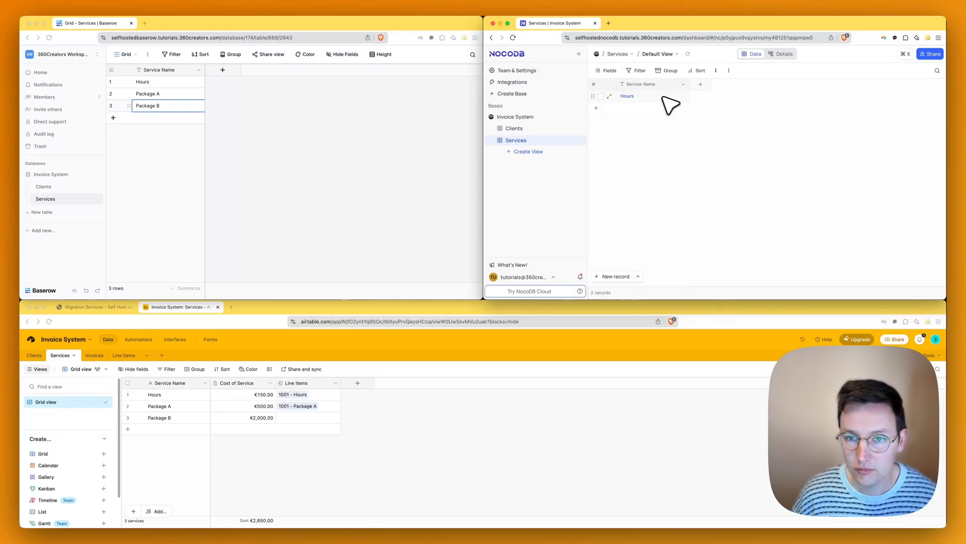
pyautogui.hotkey('shift', 'Return')
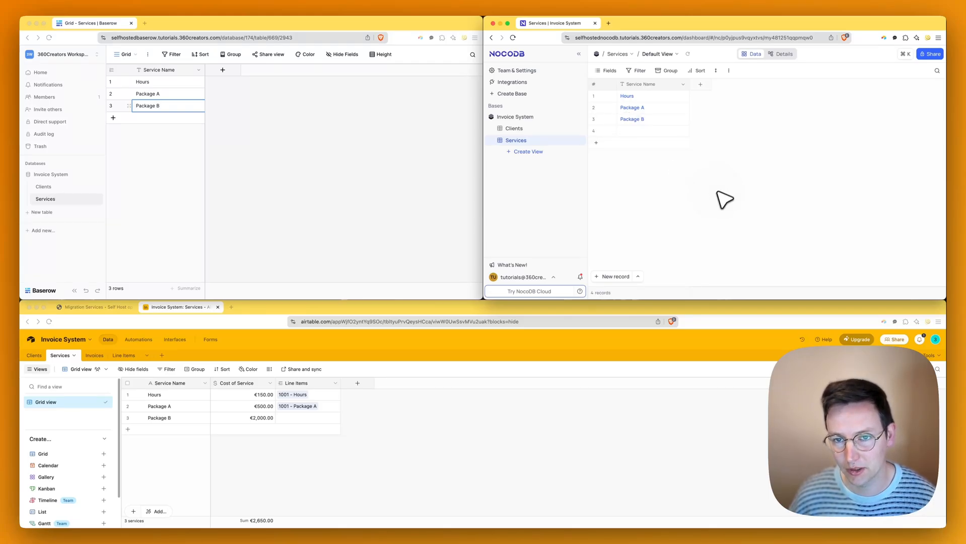
pyautogui.rightClick(649, 134)
pyautogui.click(674, 214)
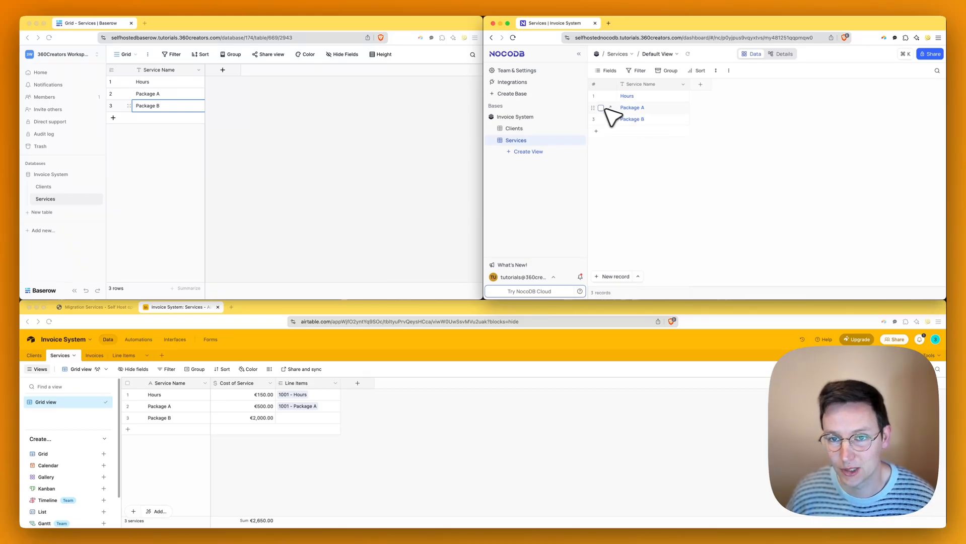
# - Add a Package C record, then delete it so only the three services remain
pyautogui.click(658, 132)
pyautogui.write('Package')
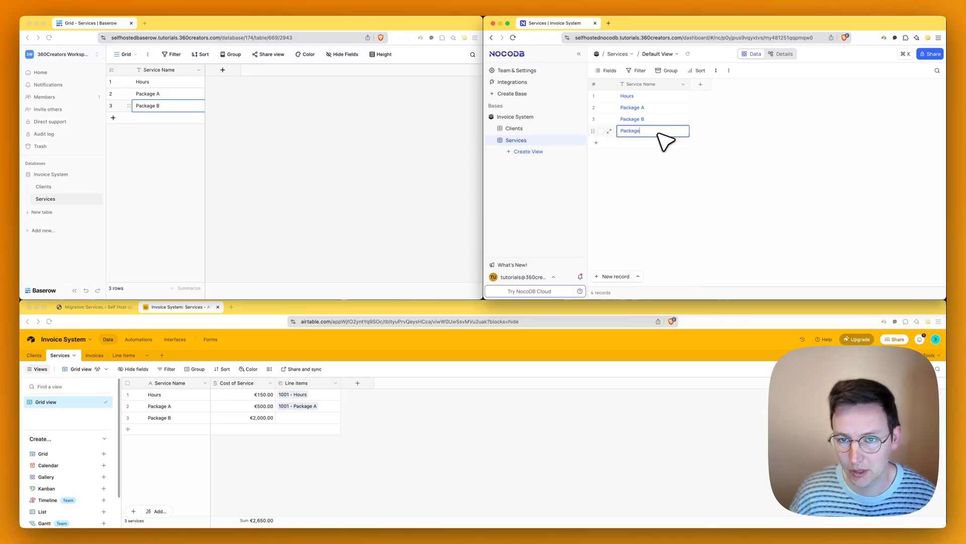
pyautogui.write(' C')
pyautogui.click(743, 151)
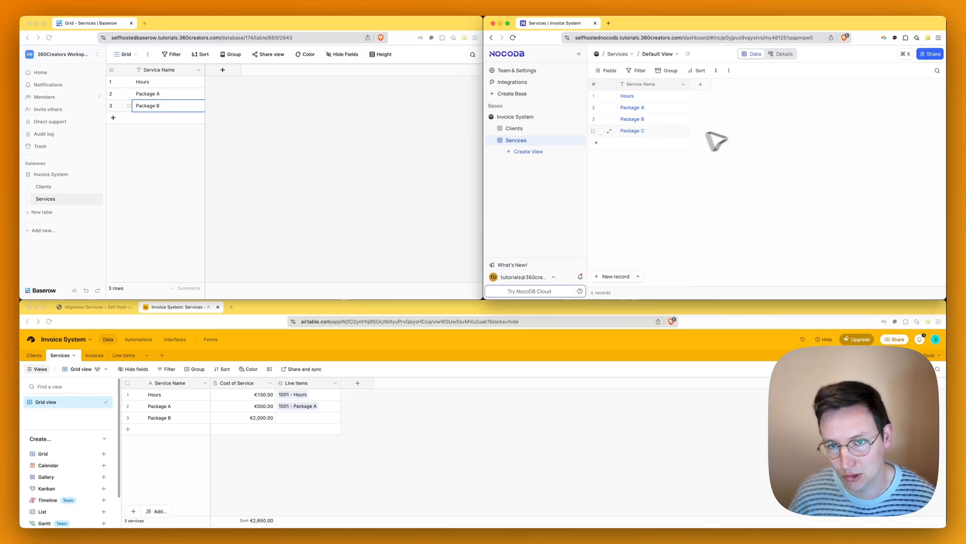
pyautogui.rightClick(670, 132)
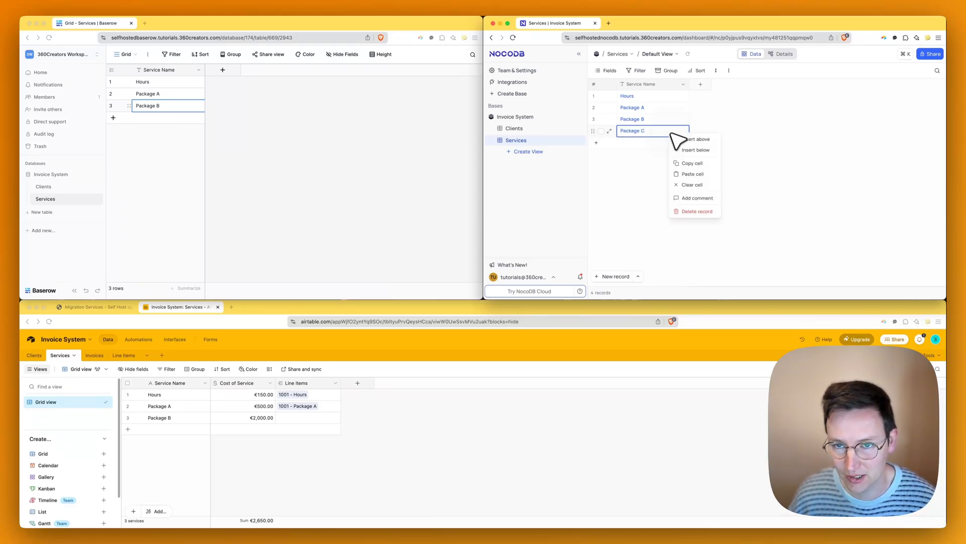
pyautogui.click(700, 212)
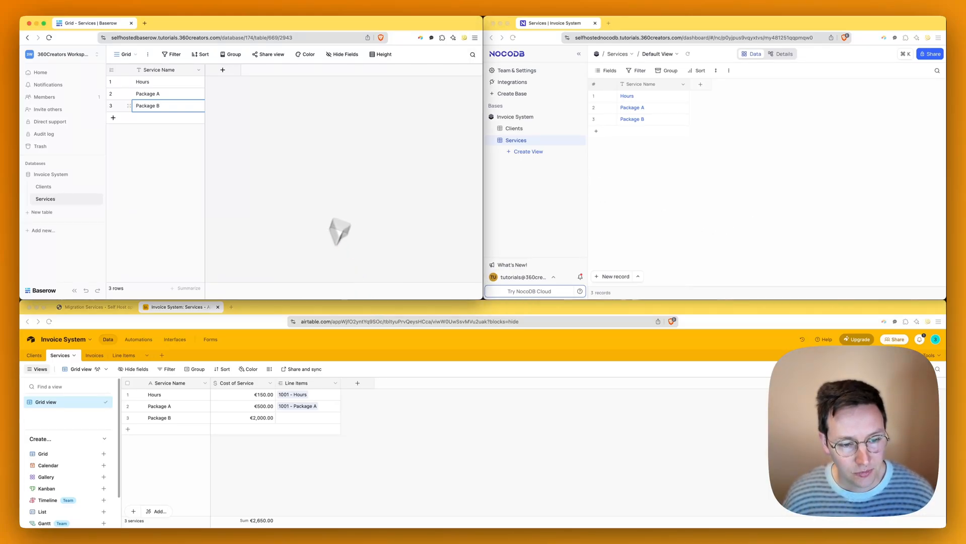
pyautogui.click(238, 395)
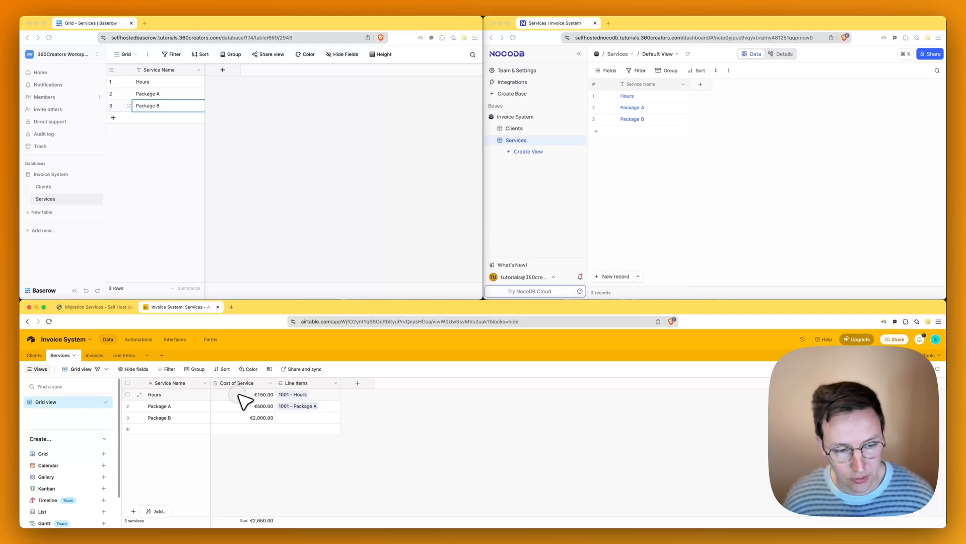
# - Check Airtable's Cost of Service settings, then choose the Number type for a new Baserow field
pyautogui.click(270, 384)
pyautogui.click(276, 401)
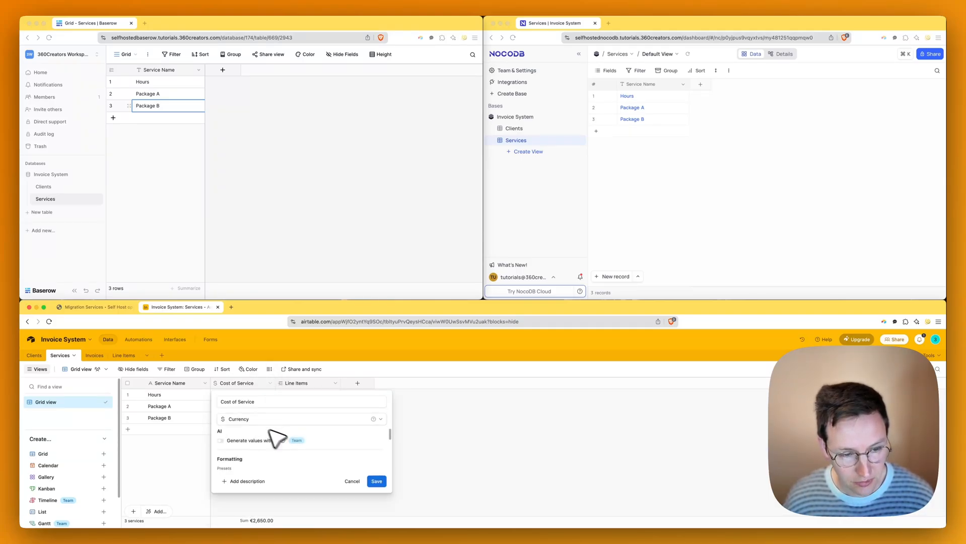
pyautogui.click(330, 227)
pyautogui.click(223, 71)
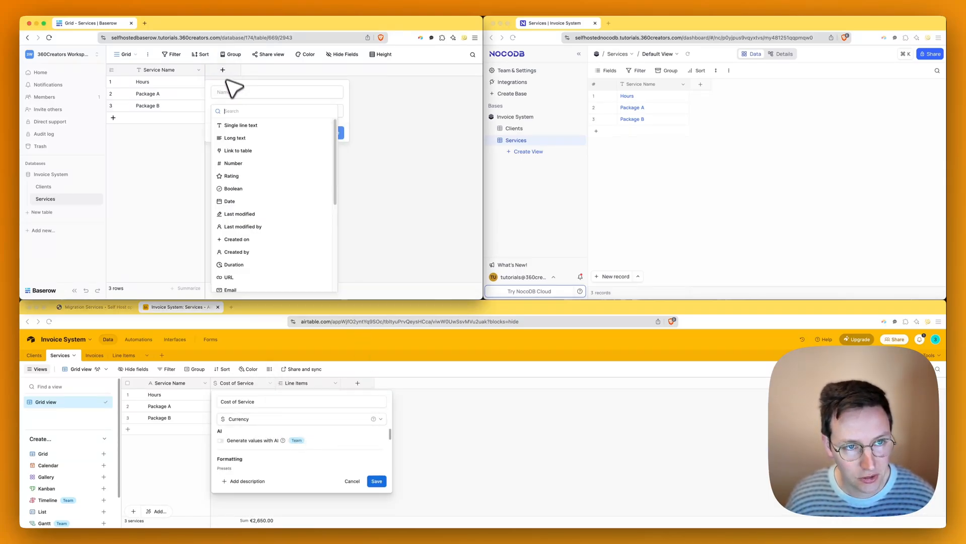
pyautogui.write('curren')
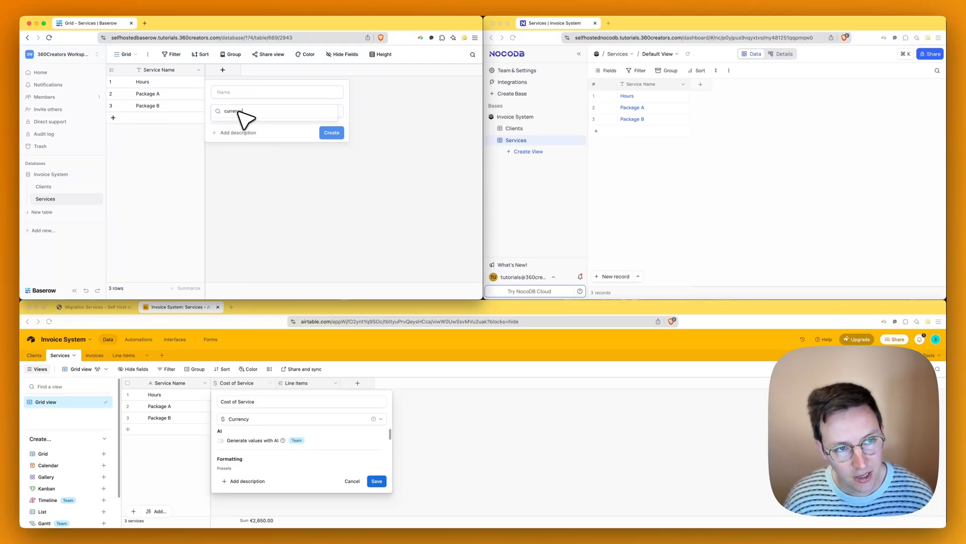
pyautogui.press('super+a')
pyautogui.press('BackSpace')
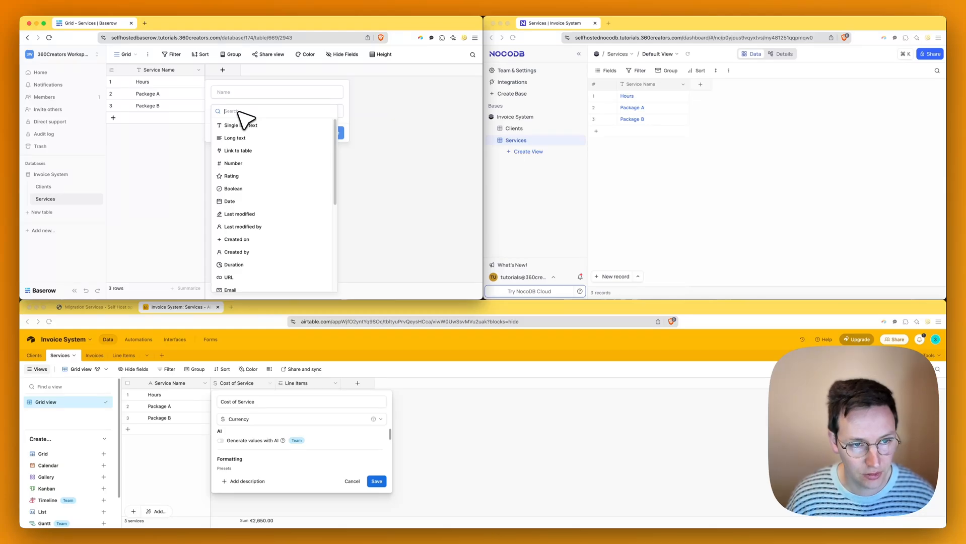
pyautogui.write('numb')
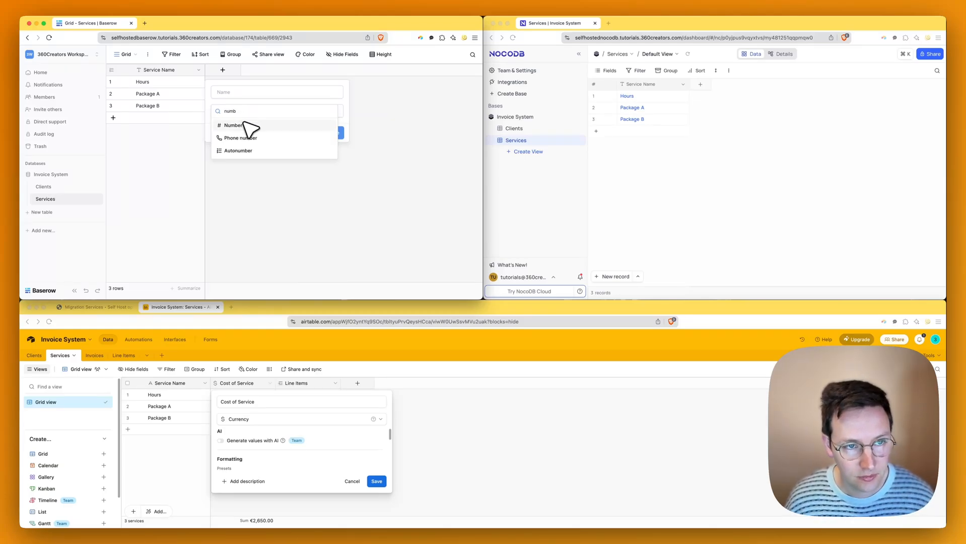
pyautogui.click(232, 125)
# - Name the field Cost of Service, give it a € prefix, and create it
pyautogui.click(242, 94)
pyautogui.press('super+a')
pyautogui.write('C')
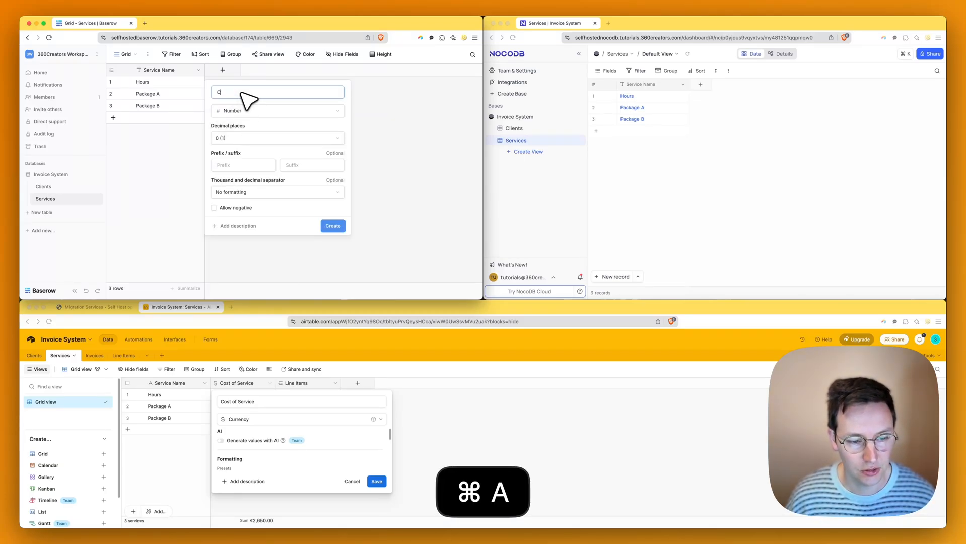
pyautogui.write('ost of Service')
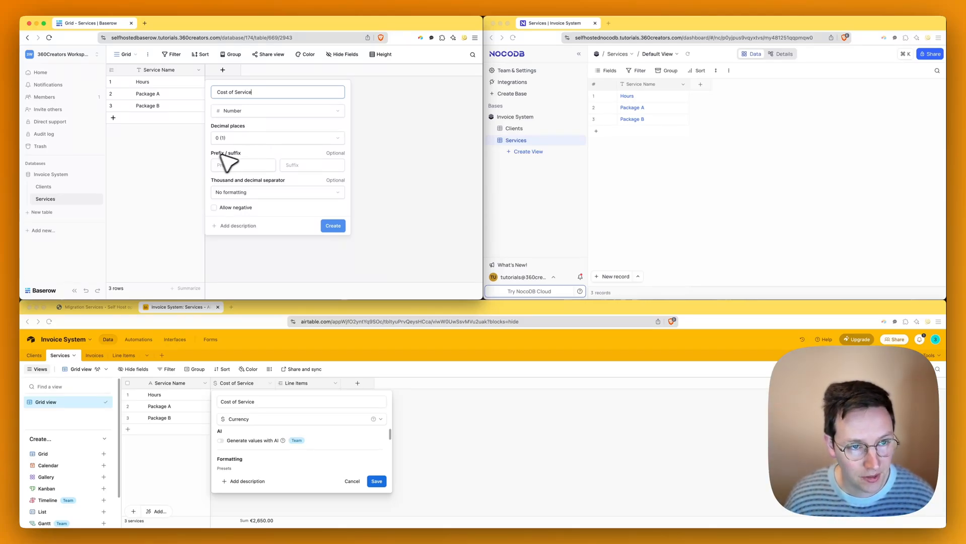
pyautogui.click(245, 165)
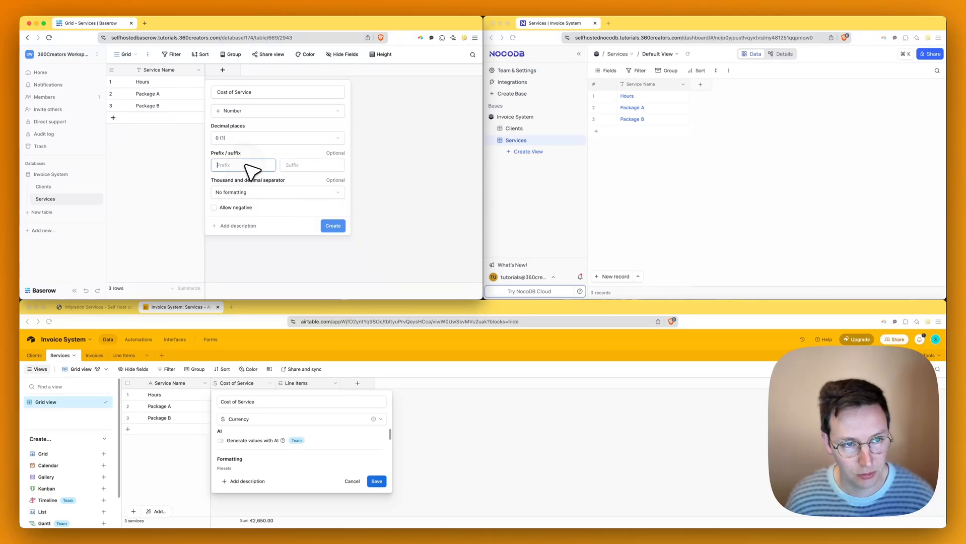
pyautogui.write('€')
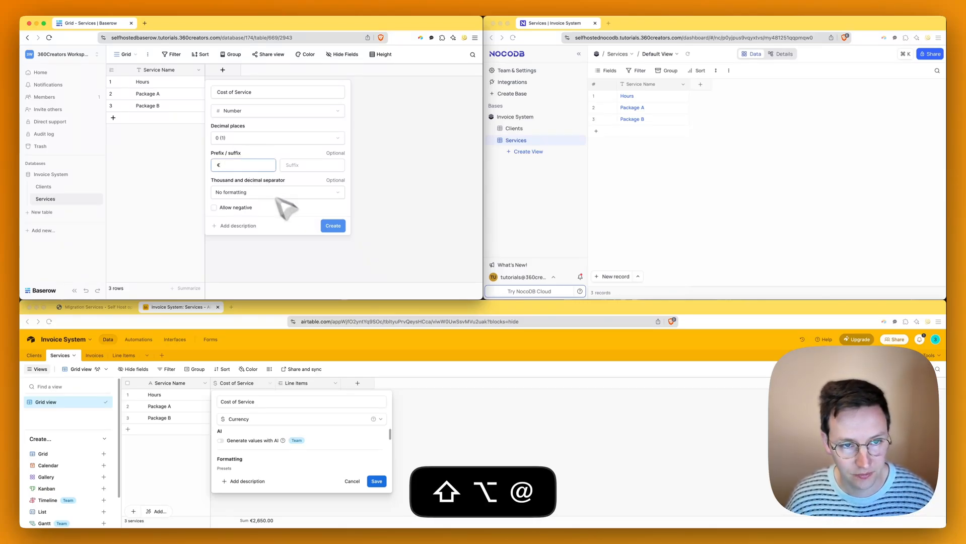
pyautogui.click(335, 228)
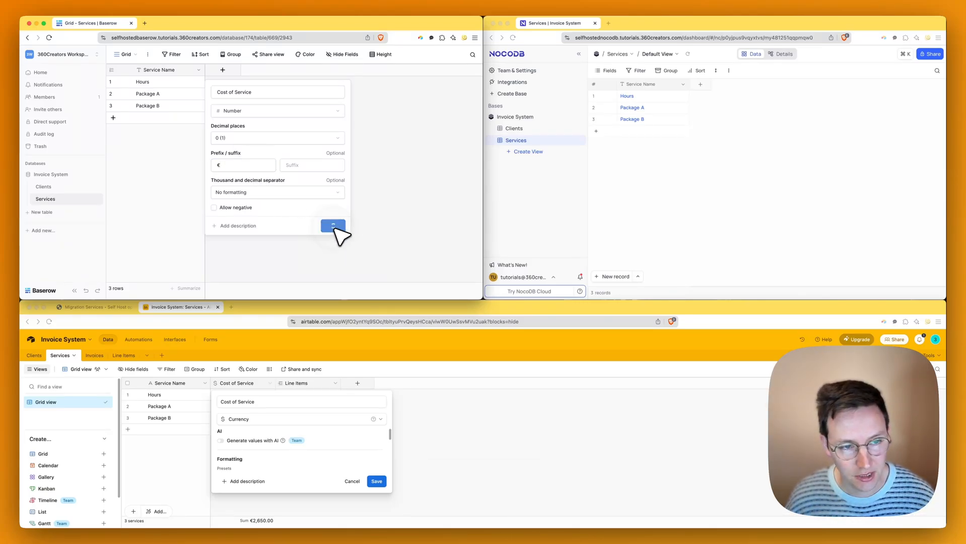
# - Close Airtable's field editor and enter costs 150 for Hours and 500 for Package A
pyautogui.click(268, 305)
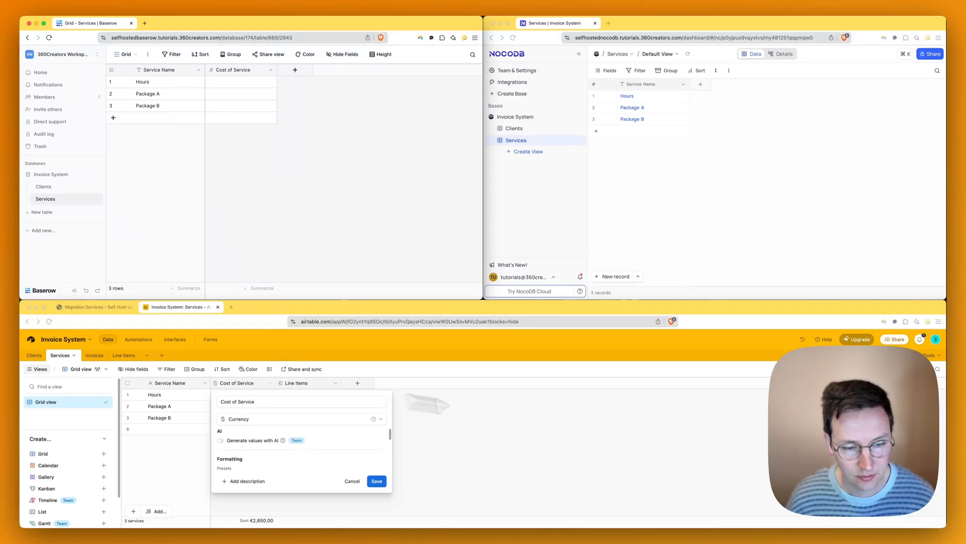
pyautogui.click(503, 409)
pyautogui.click(233, 91)
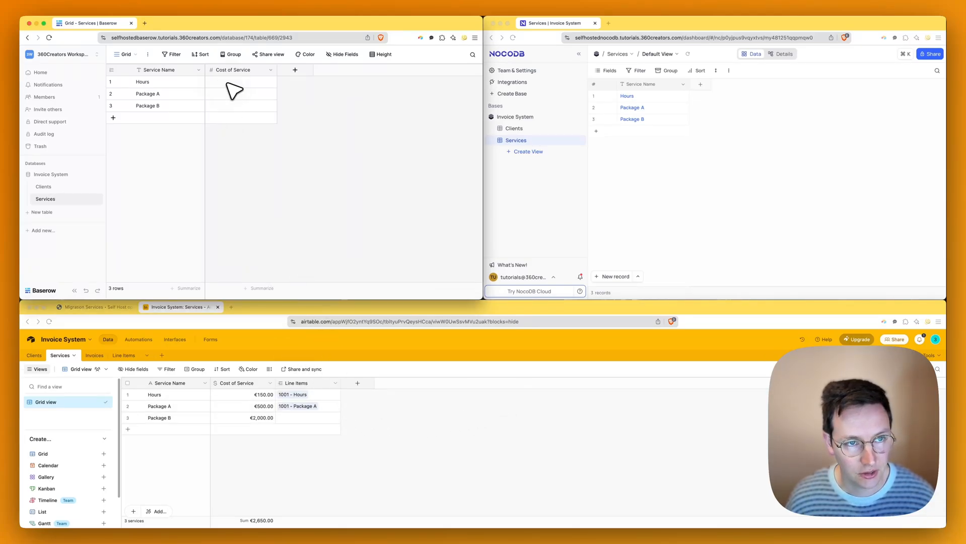
pyautogui.write('150')
pyautogui.press('Return')
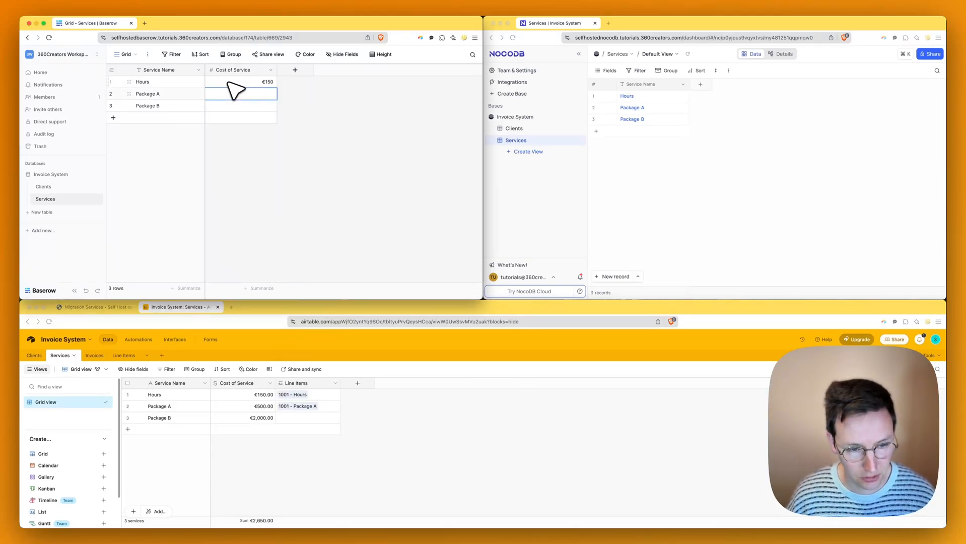
pyautogui.write('500')
pyautogui.press('Return')
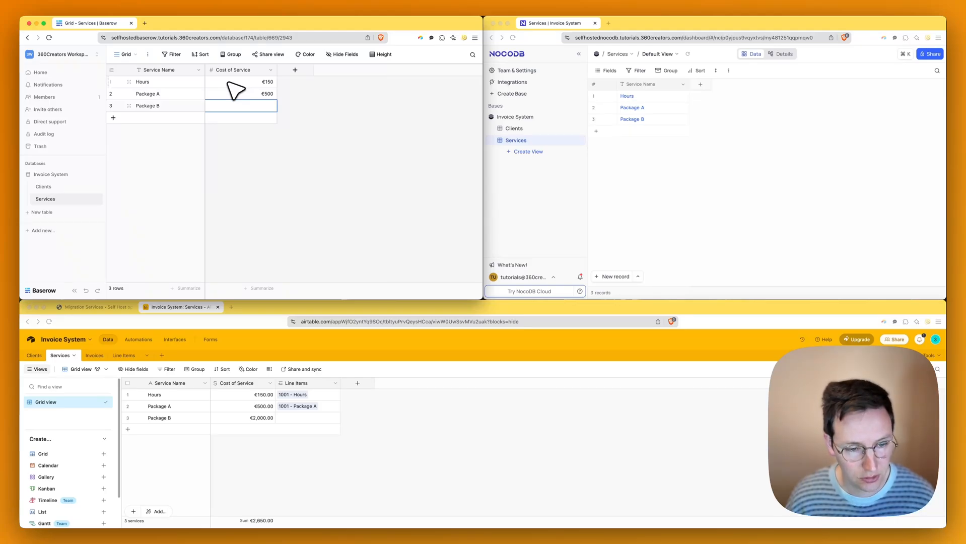
# - Try two decimal places on Baserow's Cost of Service field, then undo the change
pyautogui.click(270, 69)
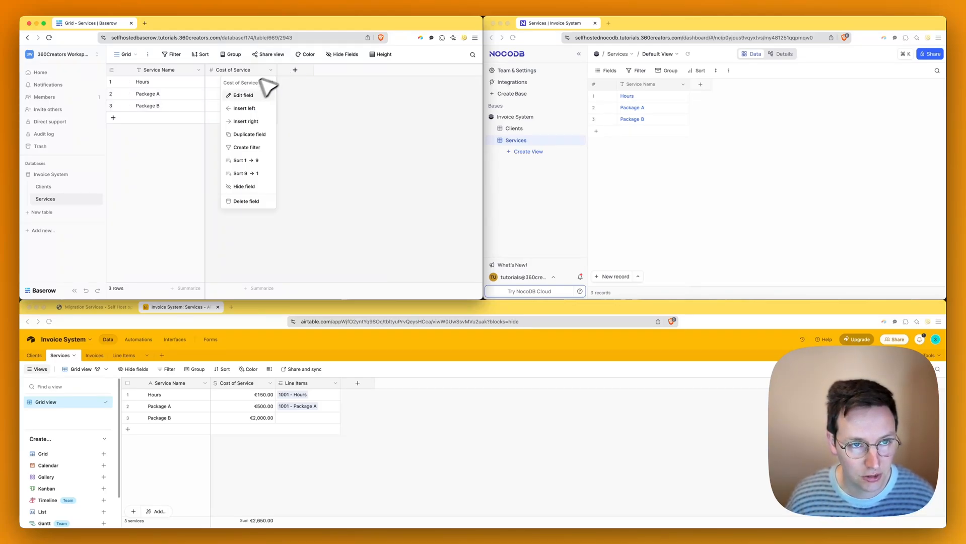
pyautogui.click(243, 96)
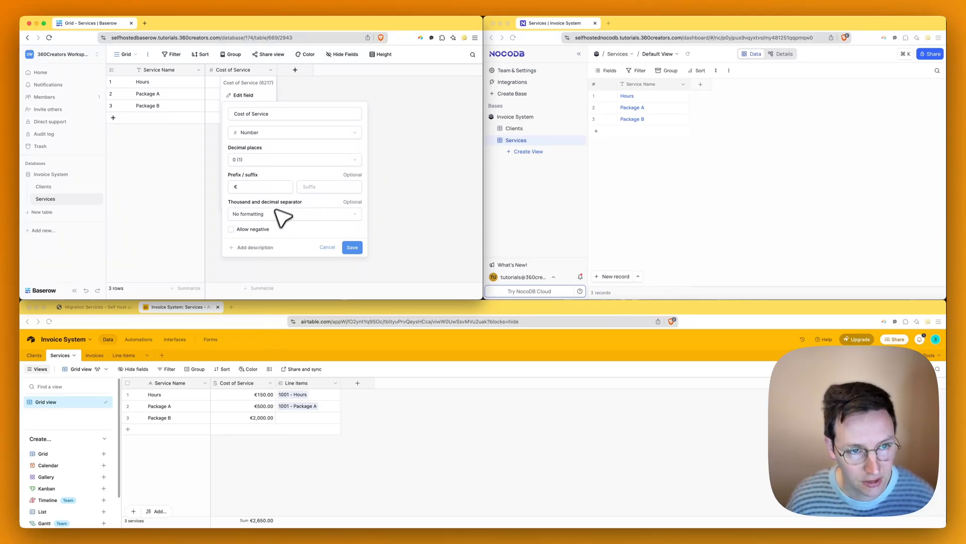
pyautogui.click(293, 215)
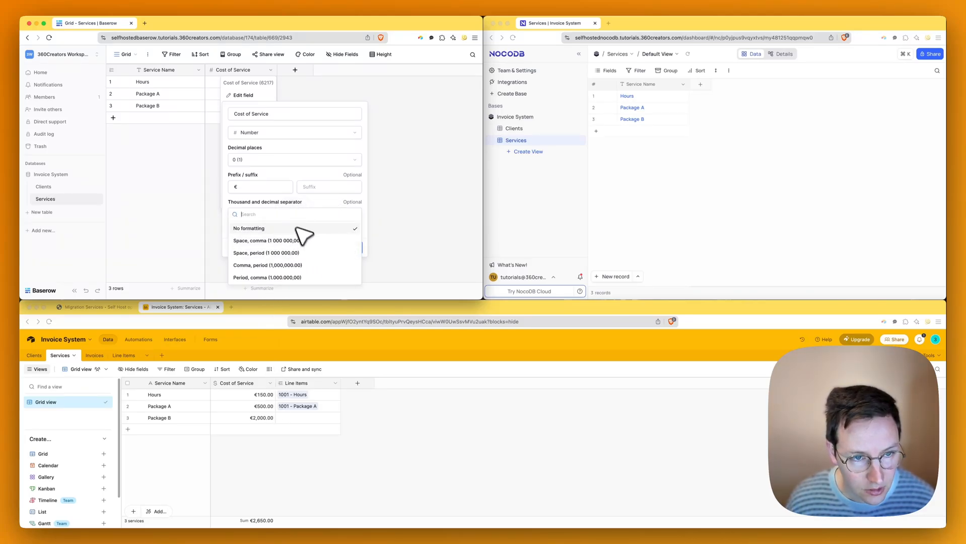
pyautogui.click(286, 203)
pyautogui.click(267, 160)
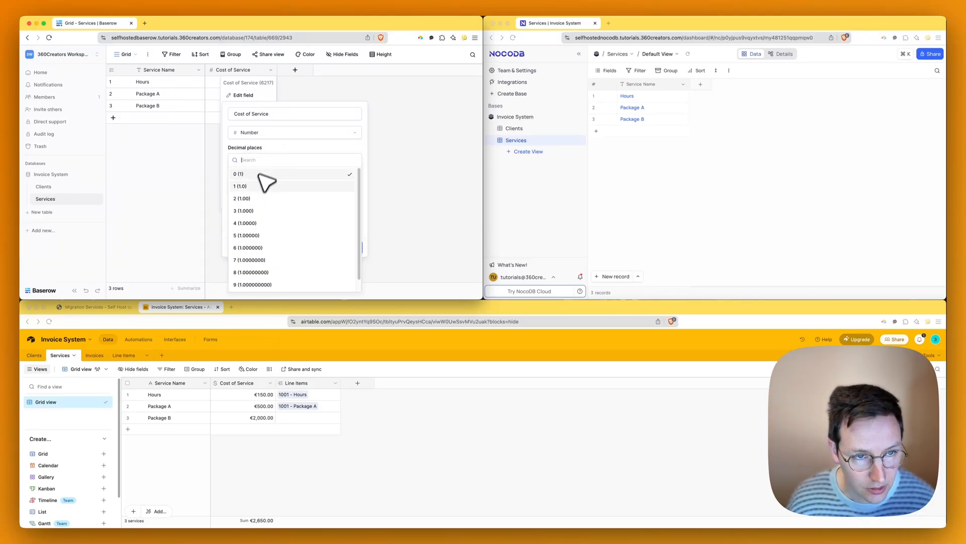
pyautogui.click(247, 198)
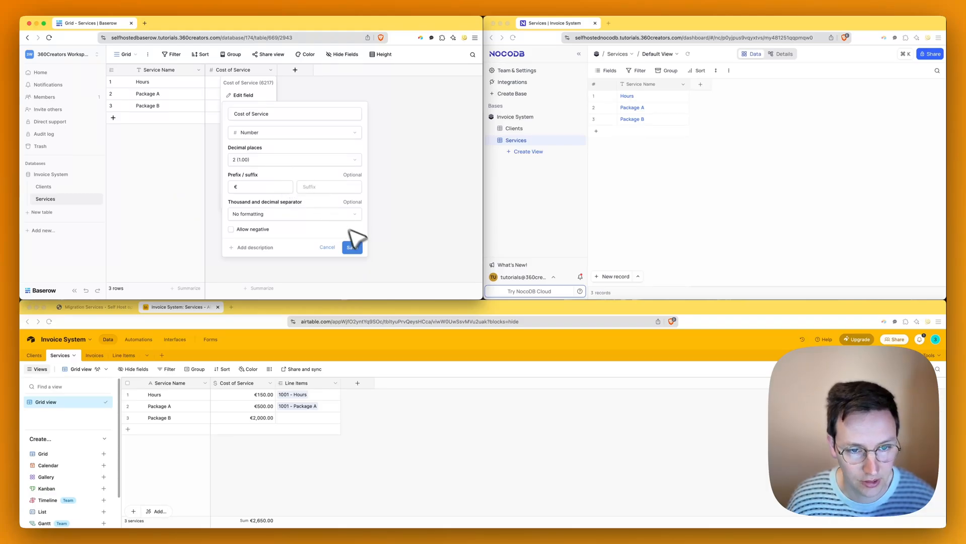
pyautogui.click(351, 244)
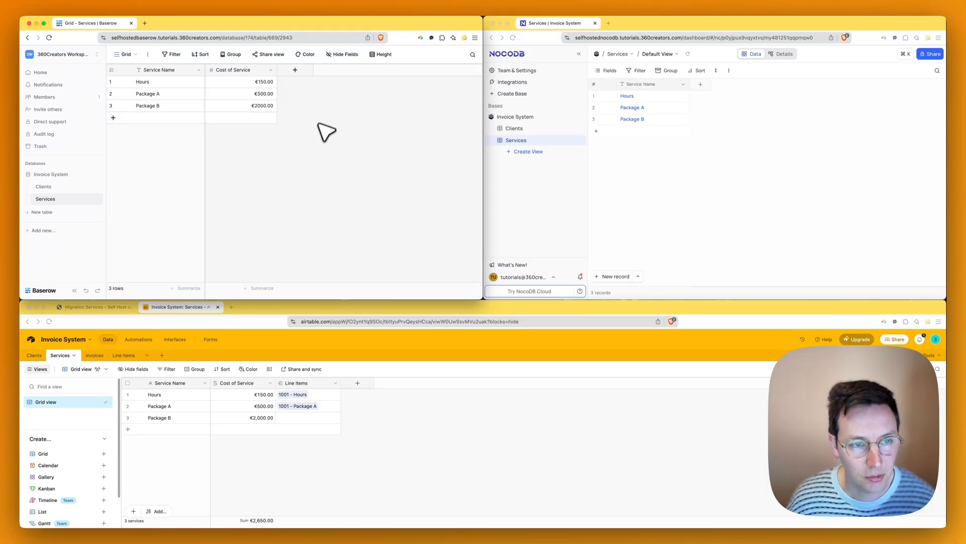
pyautogui.press('super+z')
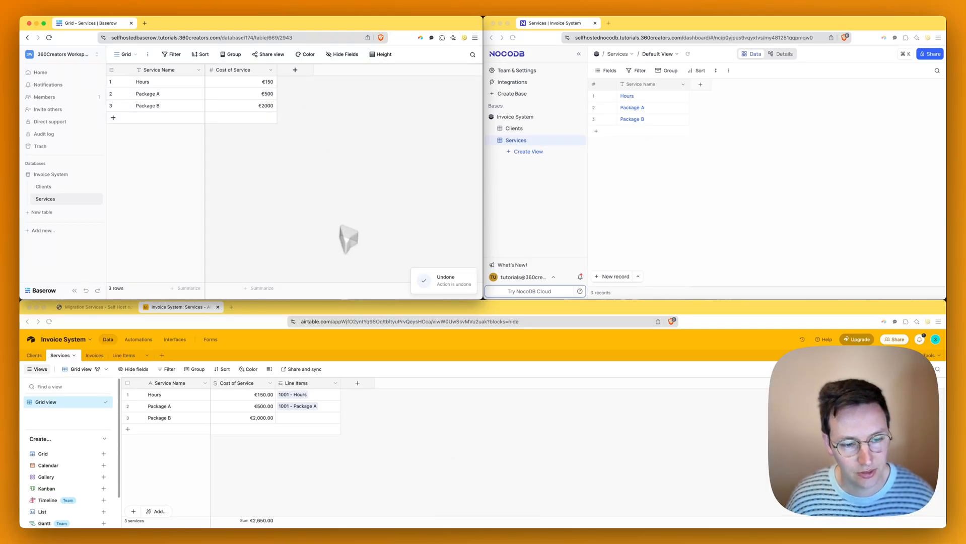
# - Set Airtable's Cost of Service currency field to 0 decimal places
pyautogui.click(332, 460)
pyautogui.click(270, 385)
pyautogui.click(257, 399)
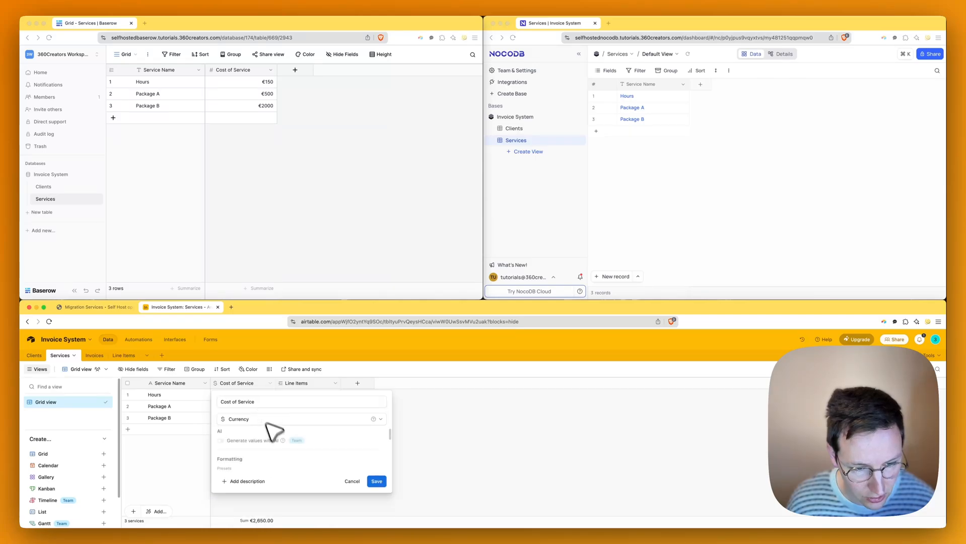
pyautogui.scroll(-5, 282, 441)
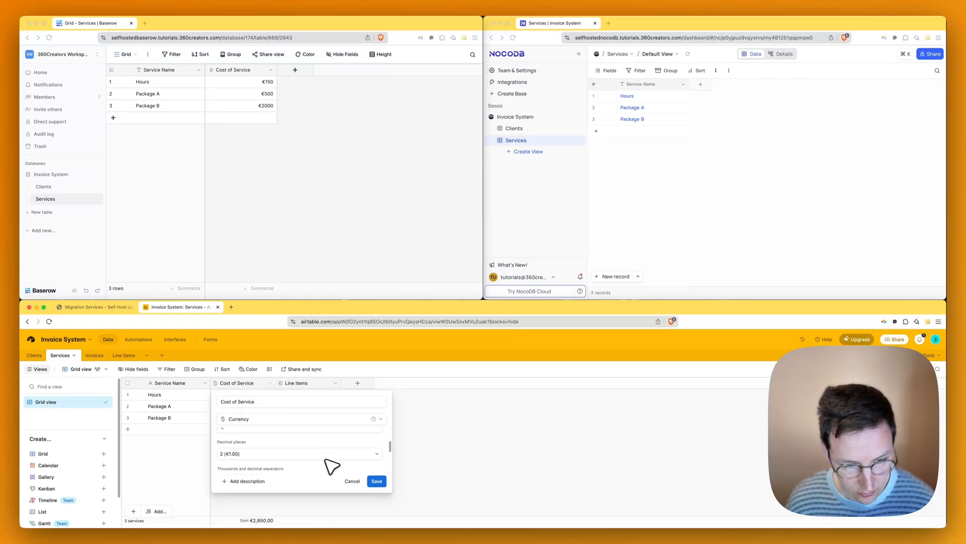
pyautogui.click(326, 456)
pyautogui.click(285, 365)
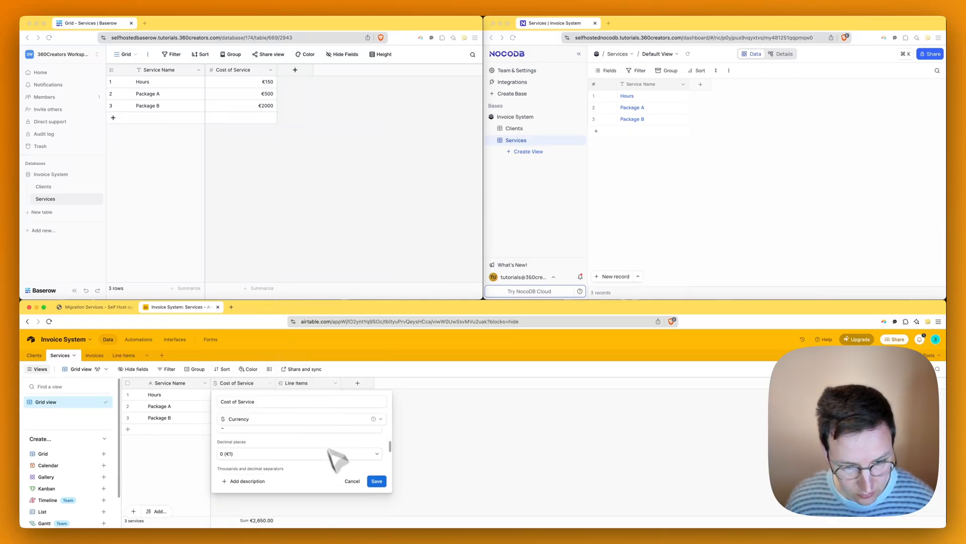
pyautogui.click(378, 482)
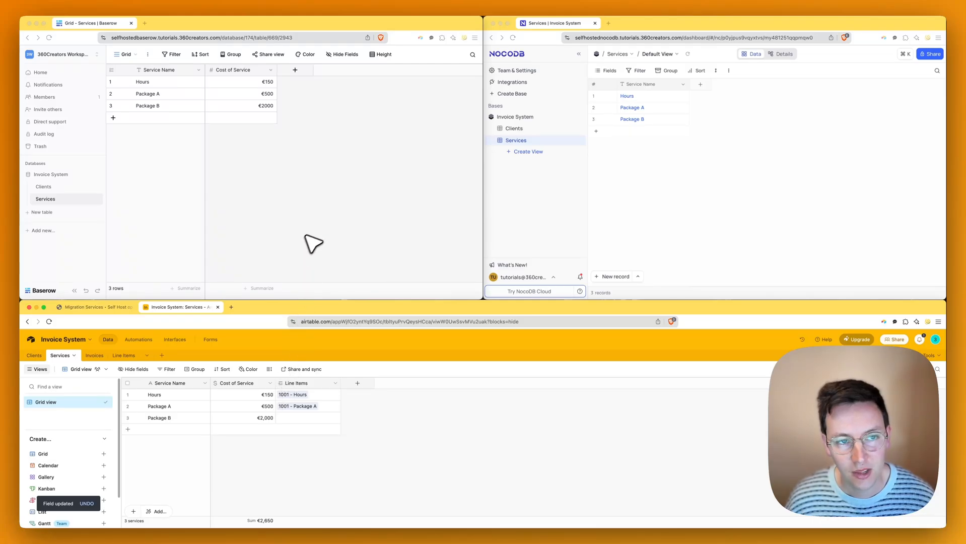
# - Add a Cost of Service Currency field in EUR to NocoDB's Services table
pyautogui.click(672, 182)
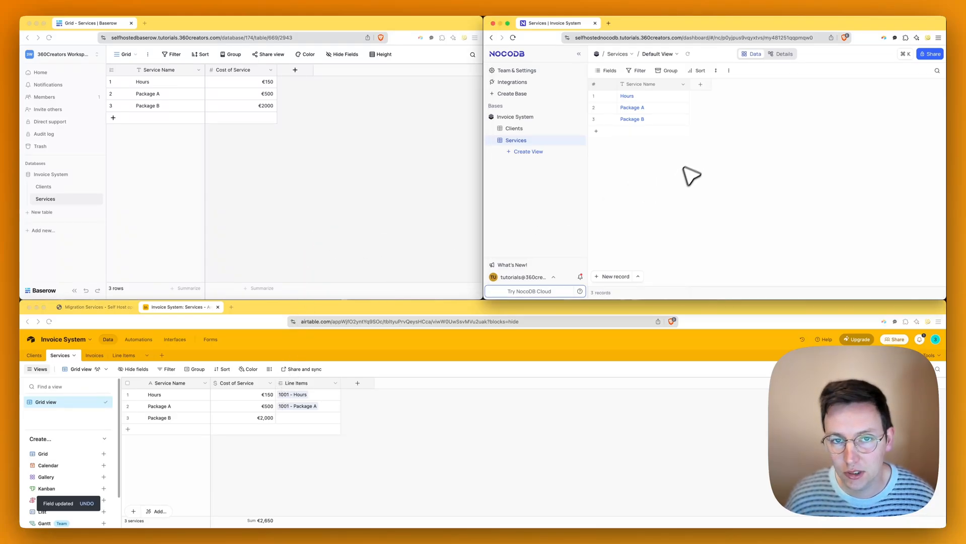
pyautogui.click(700, 84)
pyautogui.click(613, 137)
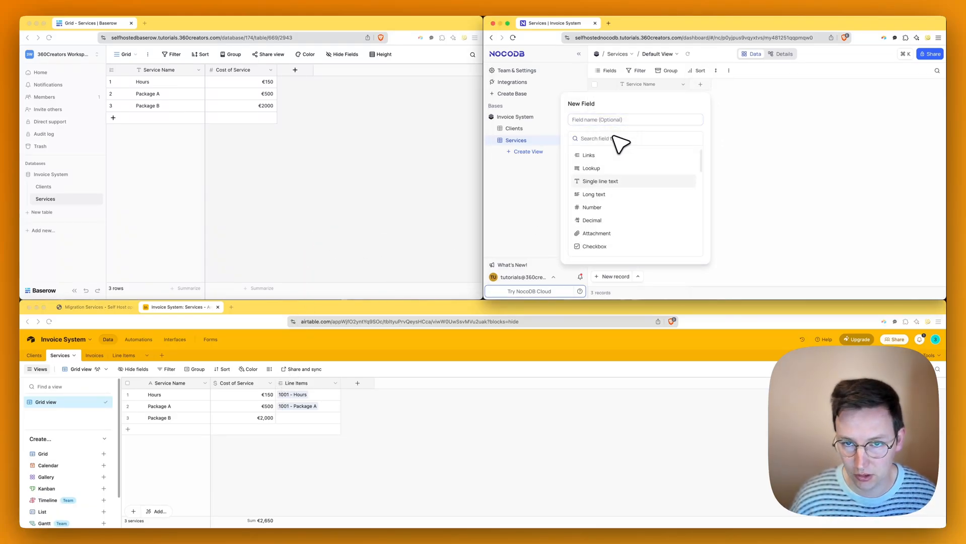
pyautogui.write('curre')
pyautogui.press('Return')
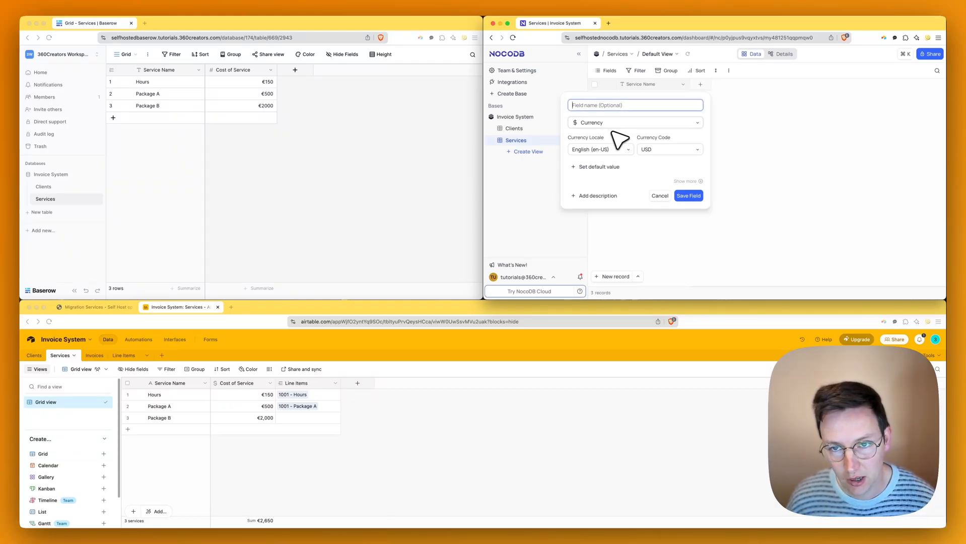
pyautogui.click(663, 149)
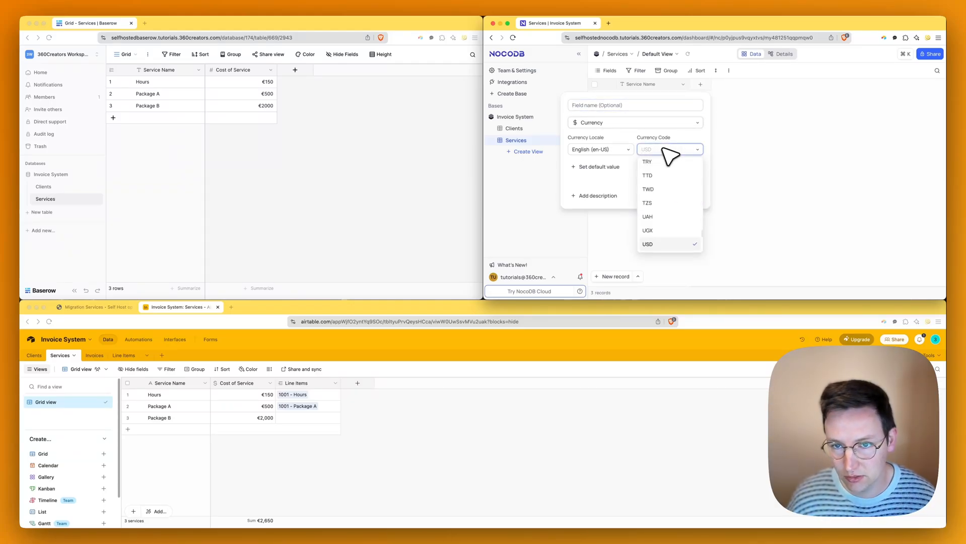
pyautogui.write('eu')
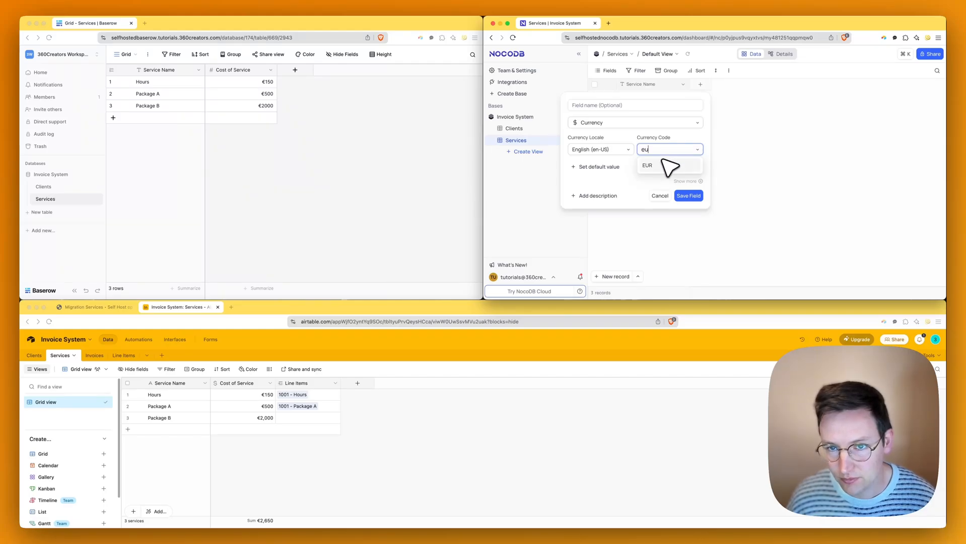
pyautogui.click(665, 165)
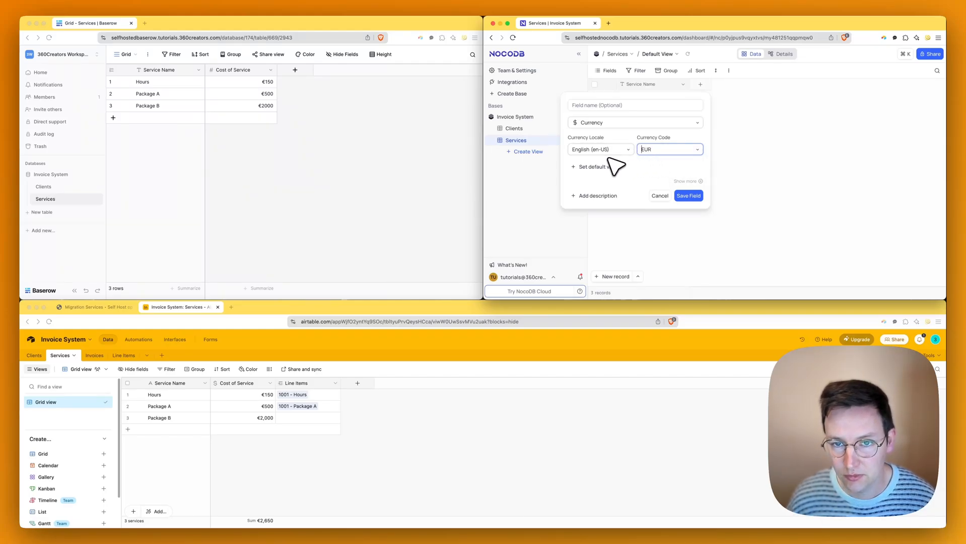
pyautogui.click(614, 107)
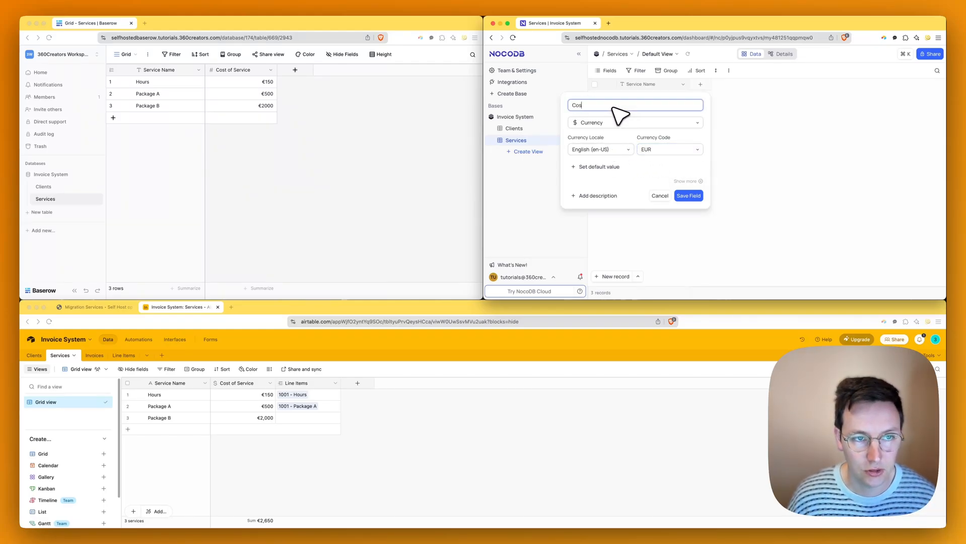
pyautogui.write('Cost of Service')
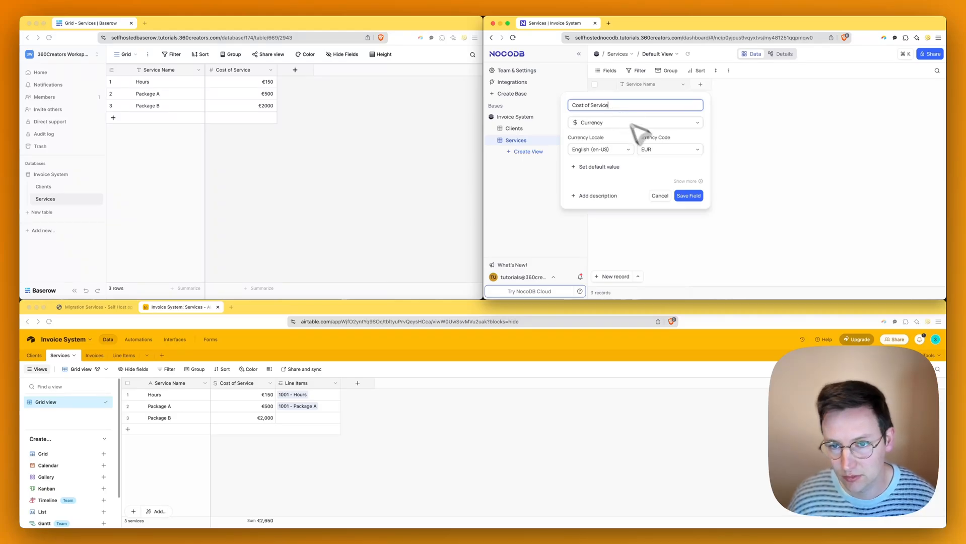
pyautogui.click(688, 195)
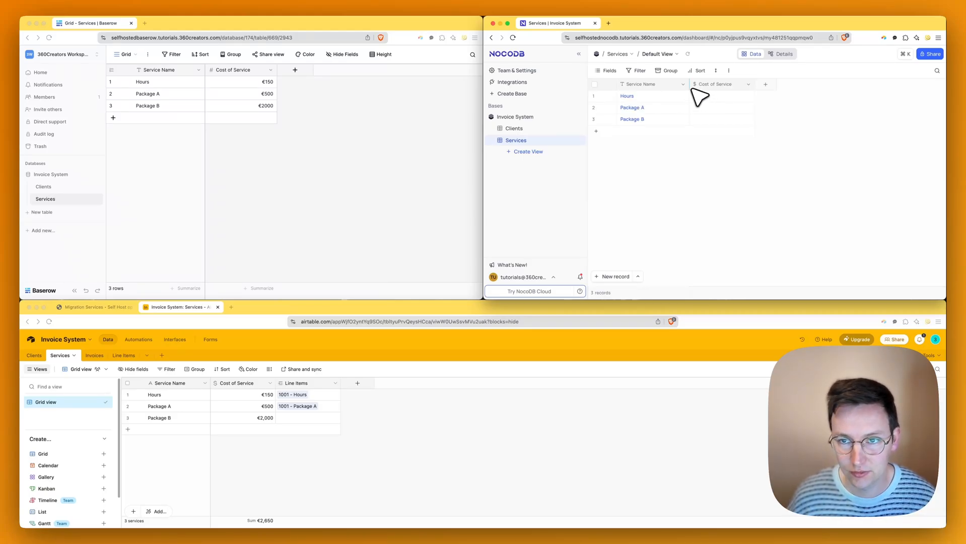
# - Enter costs 150, 500 and 2000 for Hours, Package A and Package B
pyautogui.click(723, 99)
pyautogui.write('150')
pyautogui.press('Return')
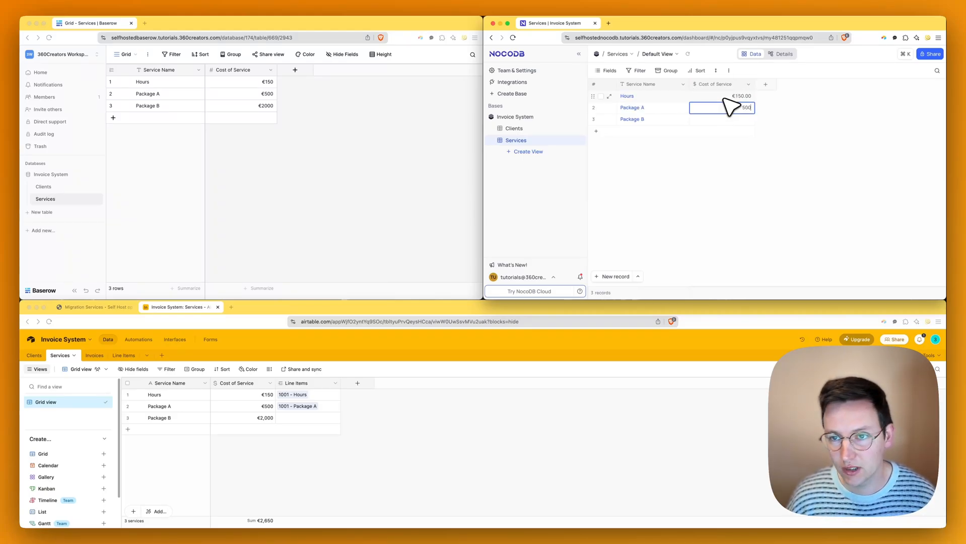
pyautogui.write('500')
pyautogui.press('Return')
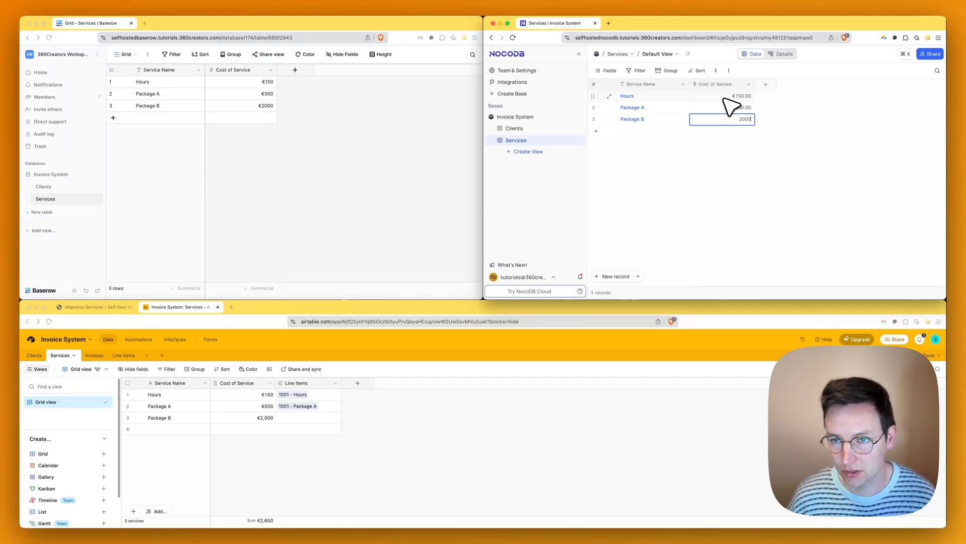
pyautogui.click(812, 147)
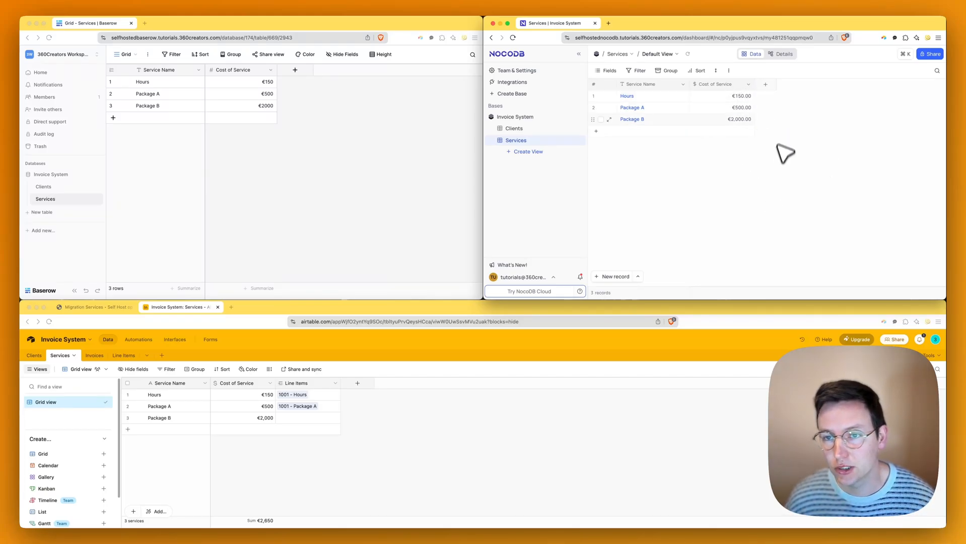
pyautogui.click(748, 85)
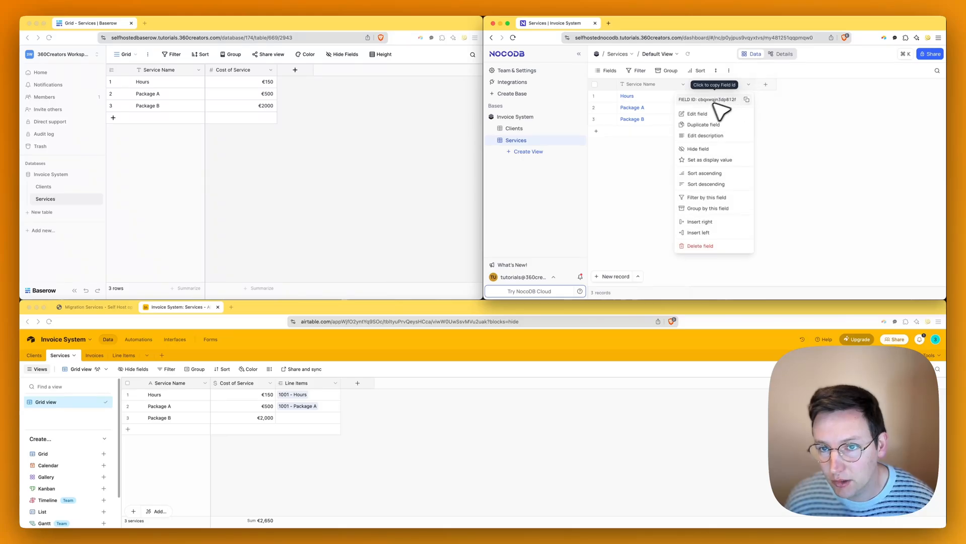
pyautogui.click(694, 113)
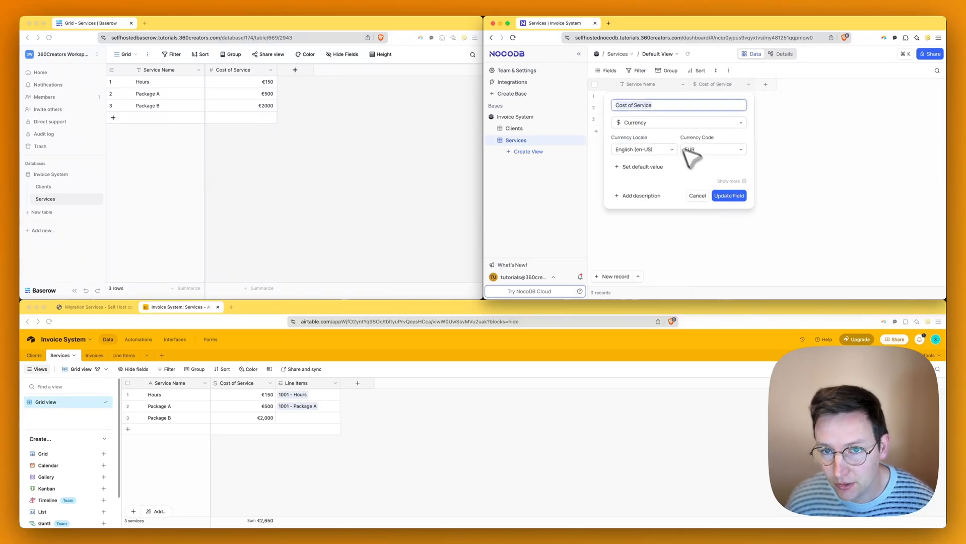
pyautogui.click(438, 125)
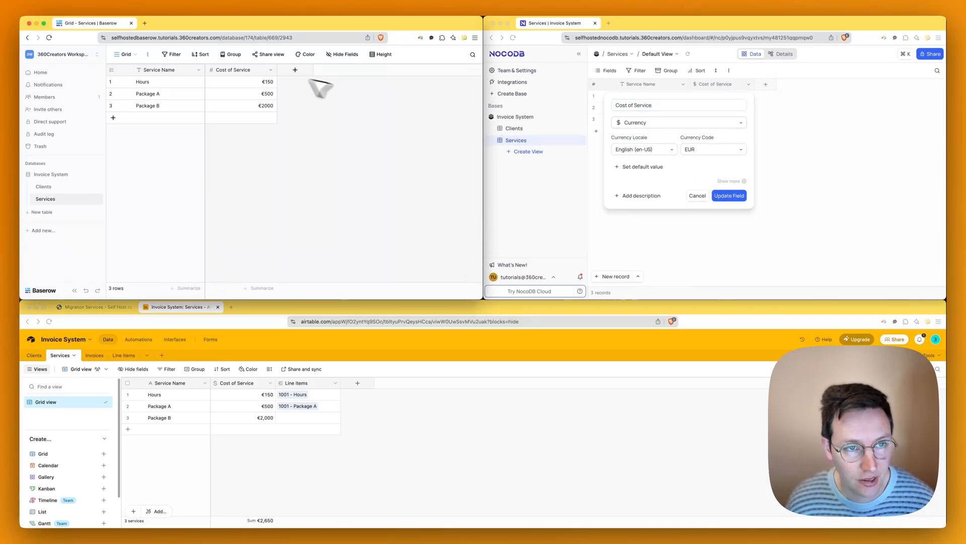
pyautogui.click(270, 70)
pyautogui.click(251, 95)
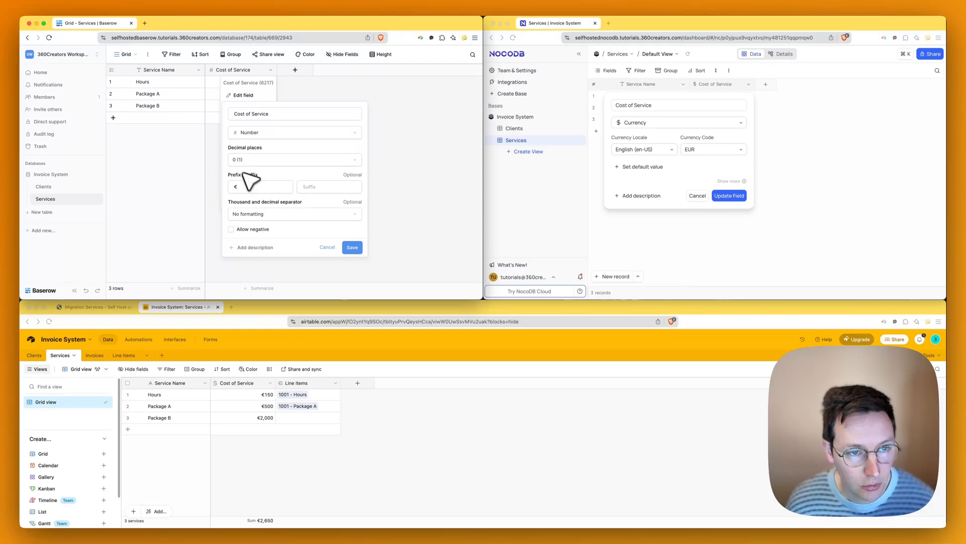
pyautogui.click(713, 139)
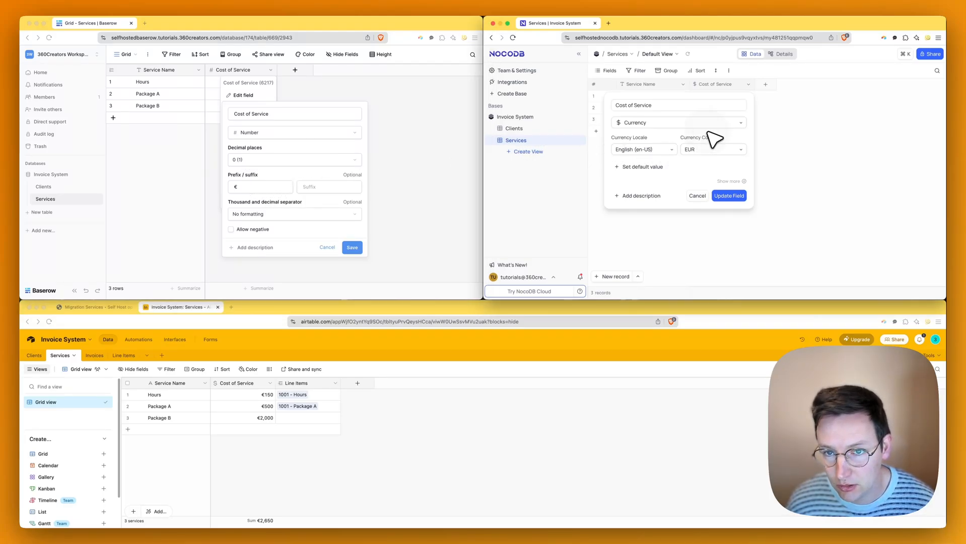
pyautogui.click(729, 182)
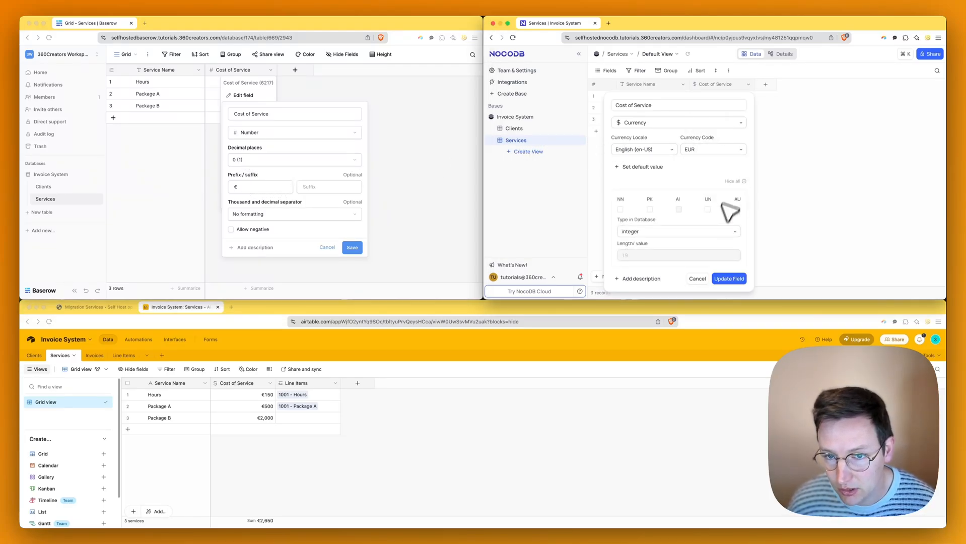
pyautogui.click(663, 233)
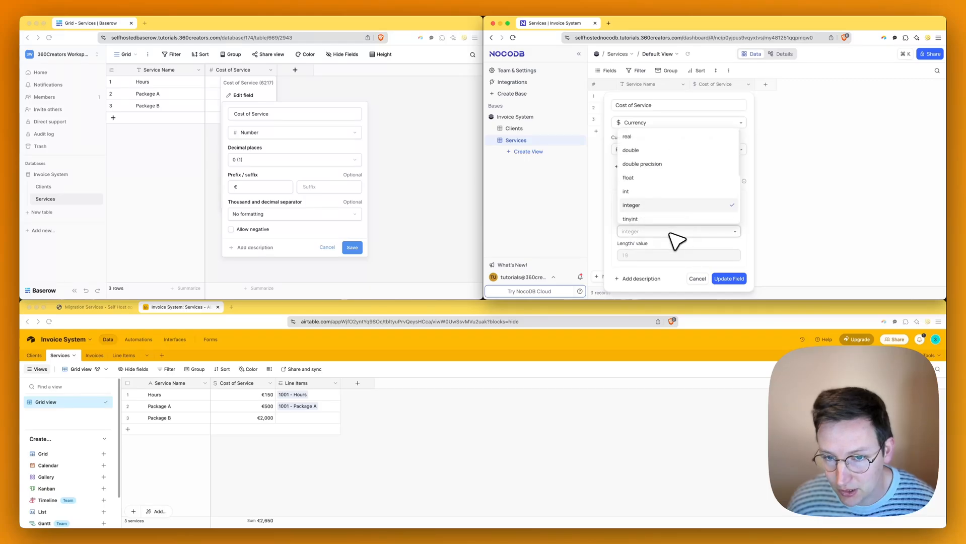
pyautogui.scroll(-3, 673, 160)
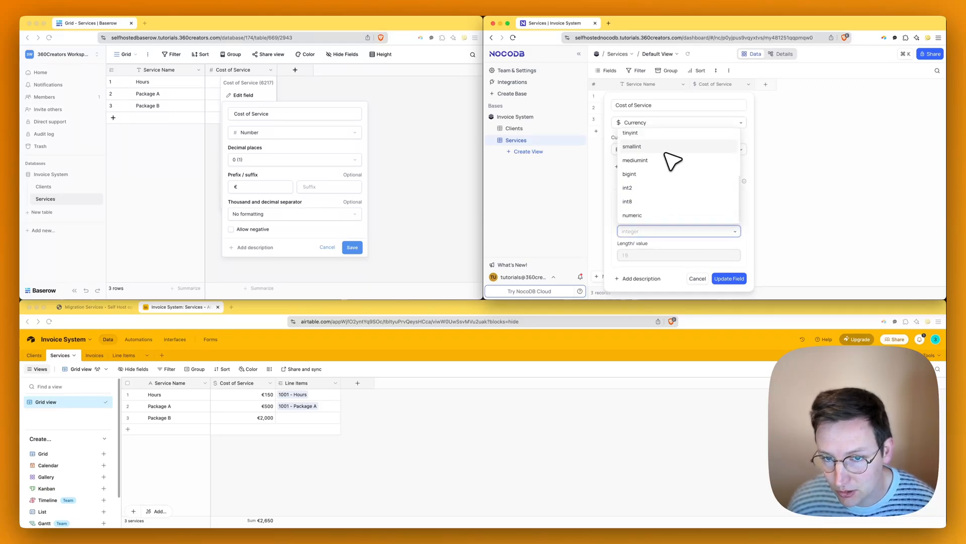
pyautogui.click(749, 238)
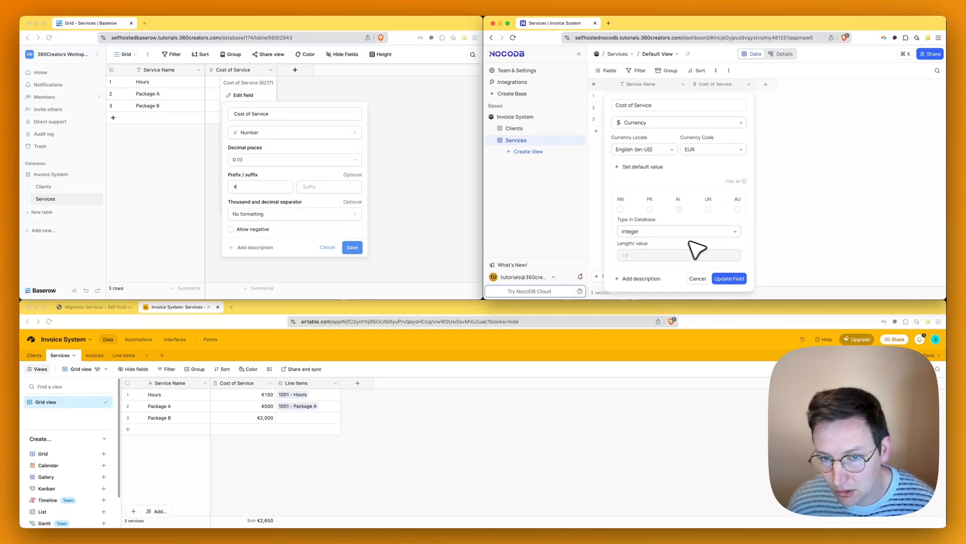
pyautogui.click(714, 279)
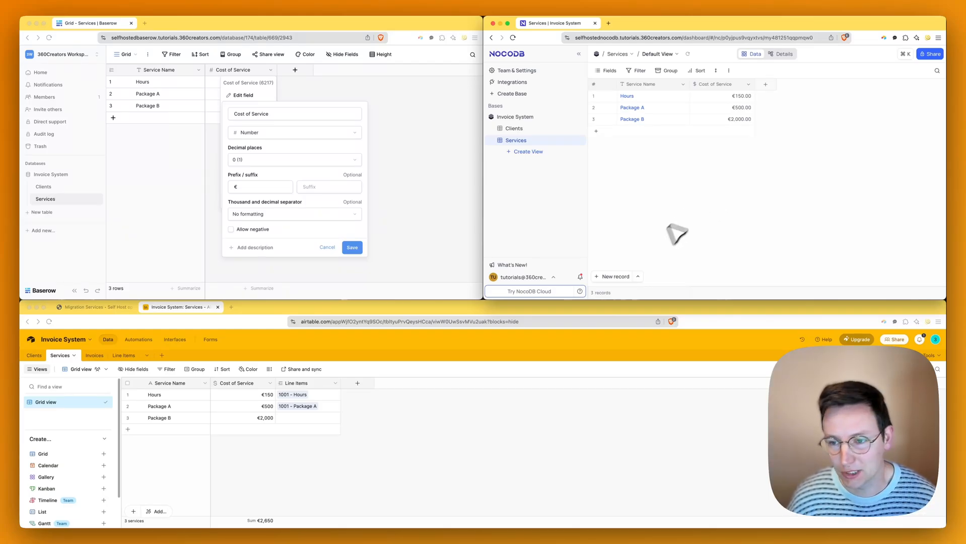
# - Glance at Airtable's Invoices table, then create an Invoices table in Baserow
pyautogui.click(425, 147)
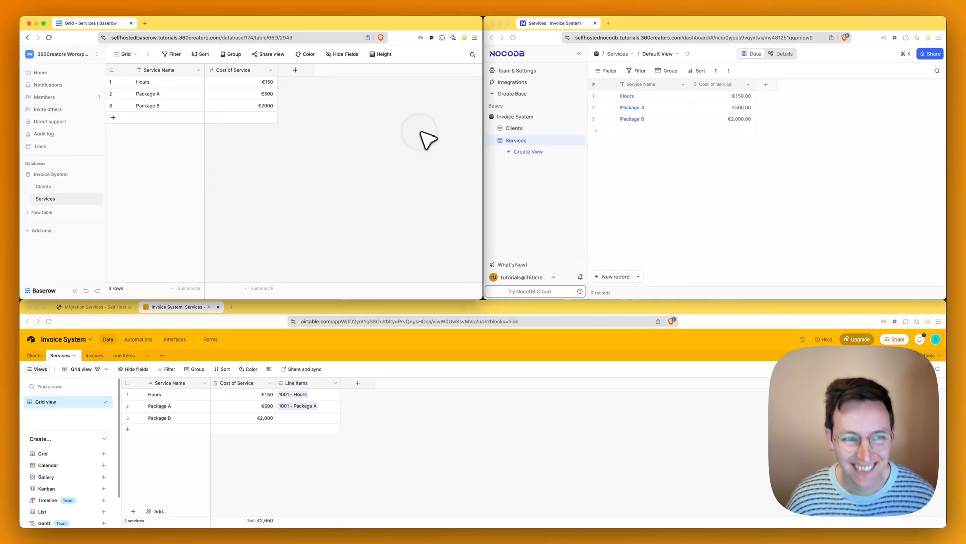
pyautogui.click(94, 355)
pyautogui.click(403, 233)
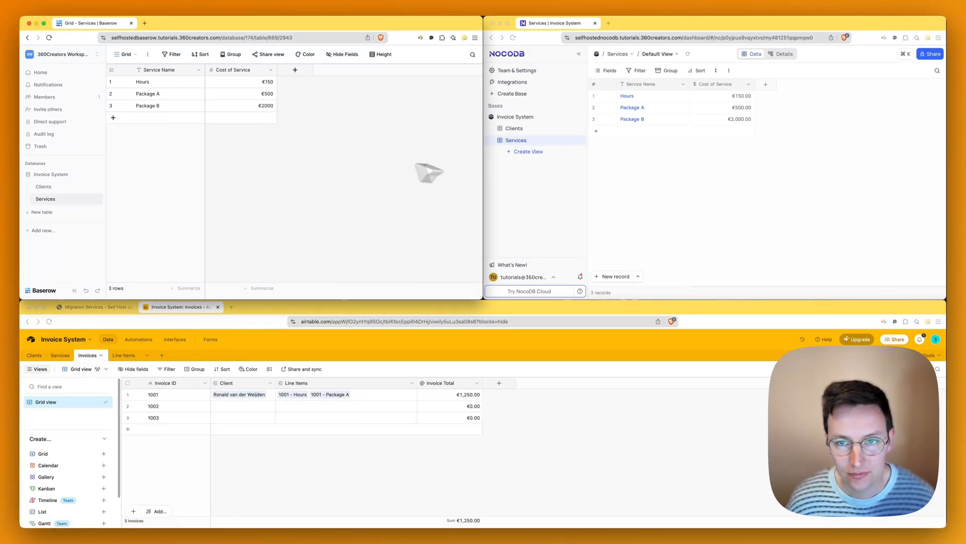
pyautogui.click(54, 214)
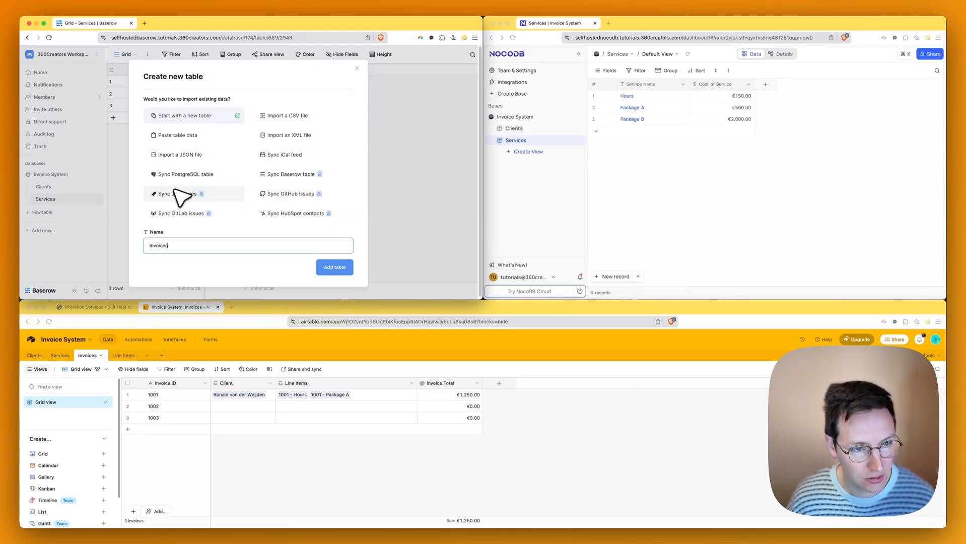
pyautogui.write('Invoices')
pyautogui.press('Return')
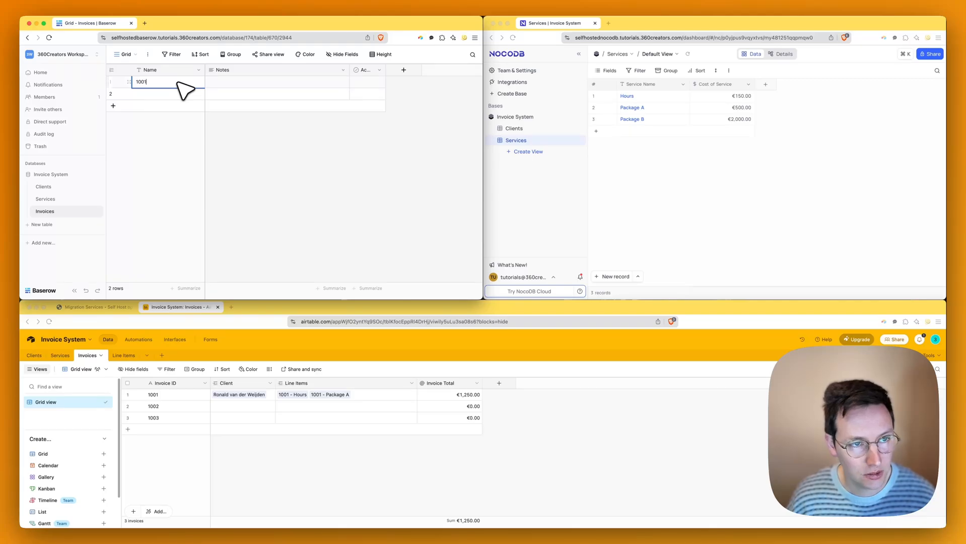
# - Enter invoice numbers 1001 and 1002 in the Name column
pyautogui.click(178, 83)
pyautogui.write('1001')
pyautogui.press('Return')
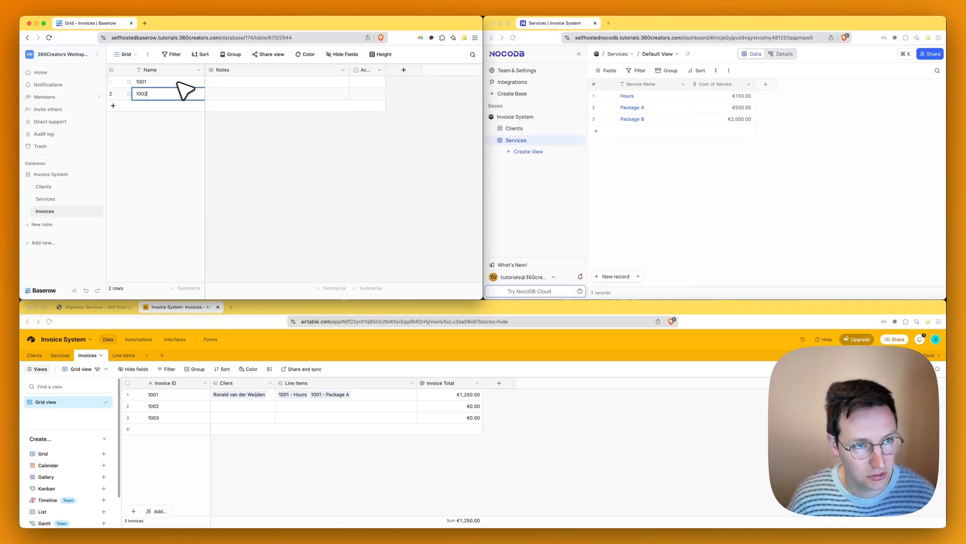
pyautogui.write('1002')
pyautogui.press('Return')
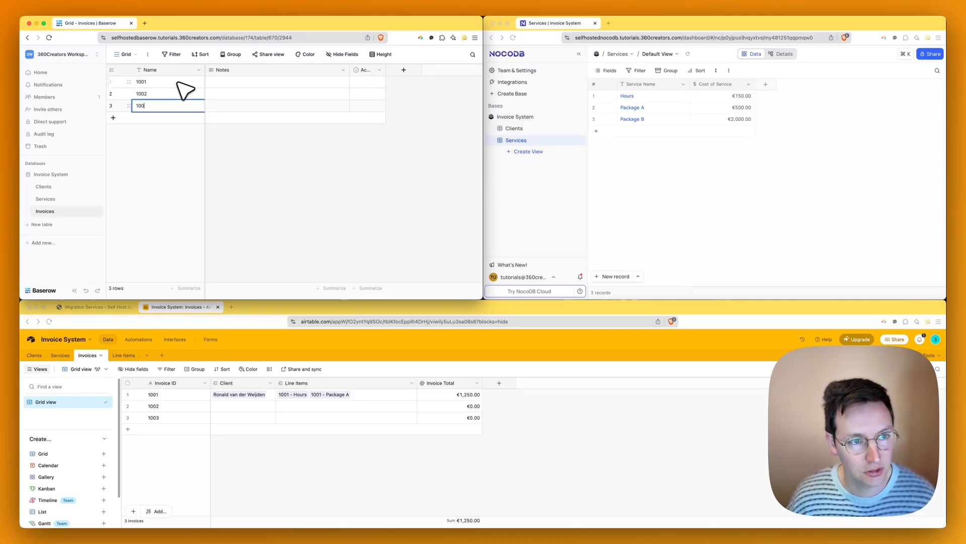
# - Start adding a grid view to NocoDB's Services table, then cancel it
pyautogui.click(688, 157)
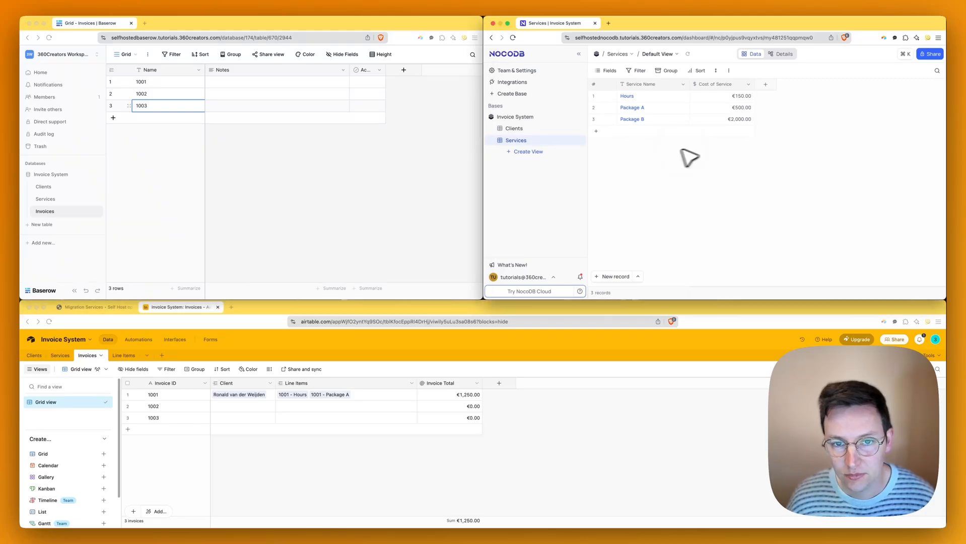
pyautogui.click(541, 153)
pyautogui.click(564, 166)
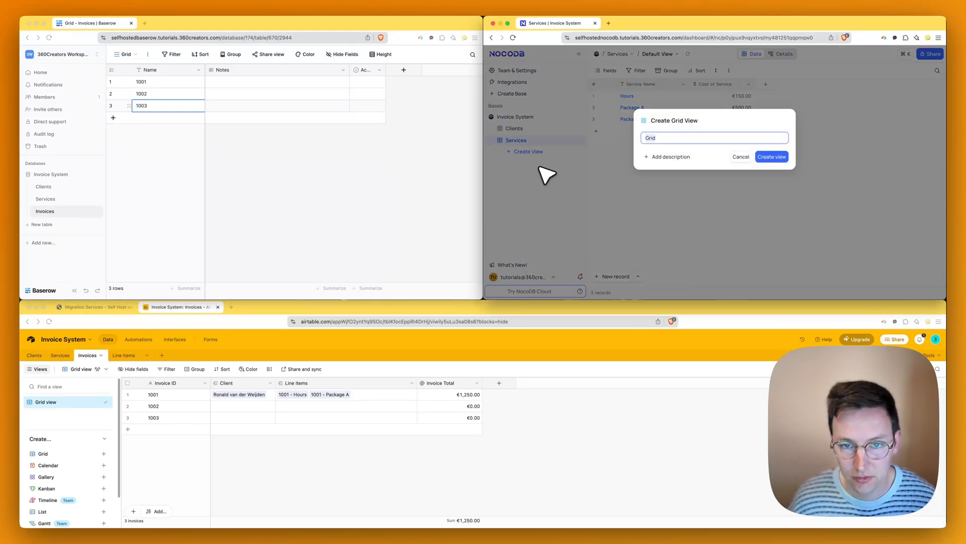
pyautogui.click(570, 157)
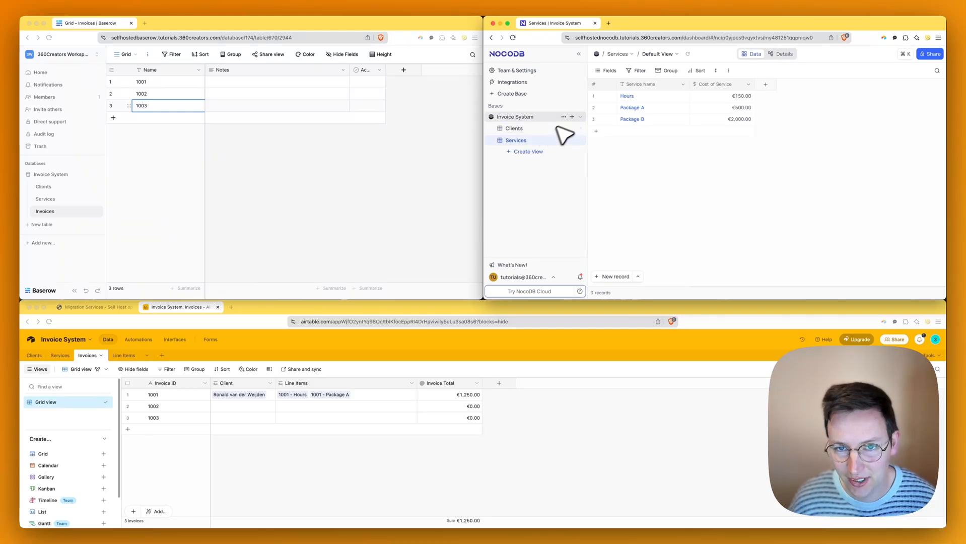
# - Create an Invoices table in NocoDB's Invoice System
pyautogui.click(572, 117)
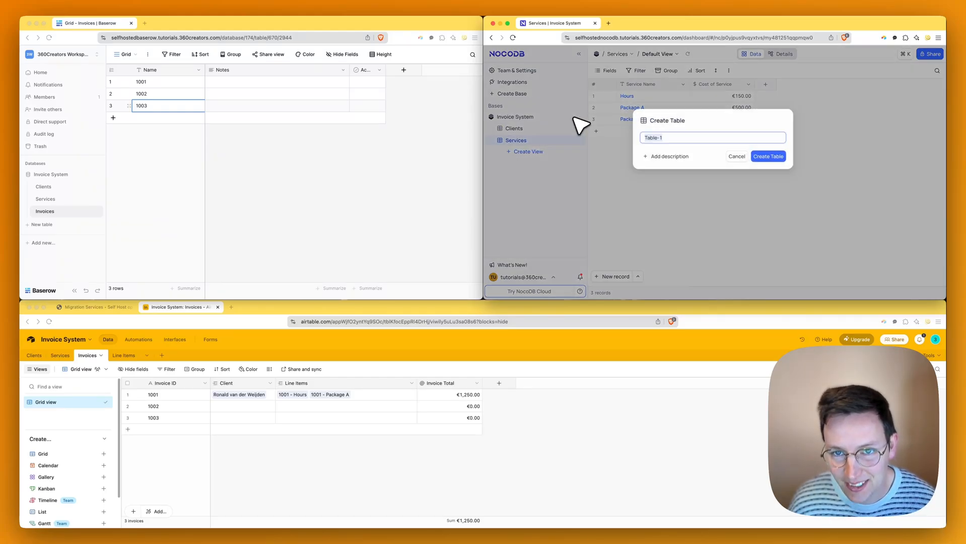
pyautogui.write('Ino')
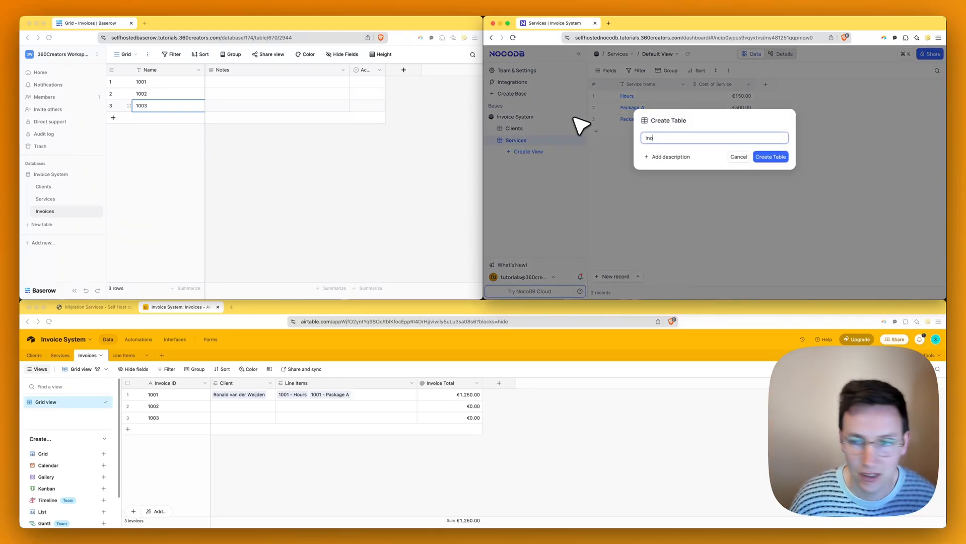
pyautogui.press('BackSpace')
pyautogui.write('voices')
pyautogui.press('Return')
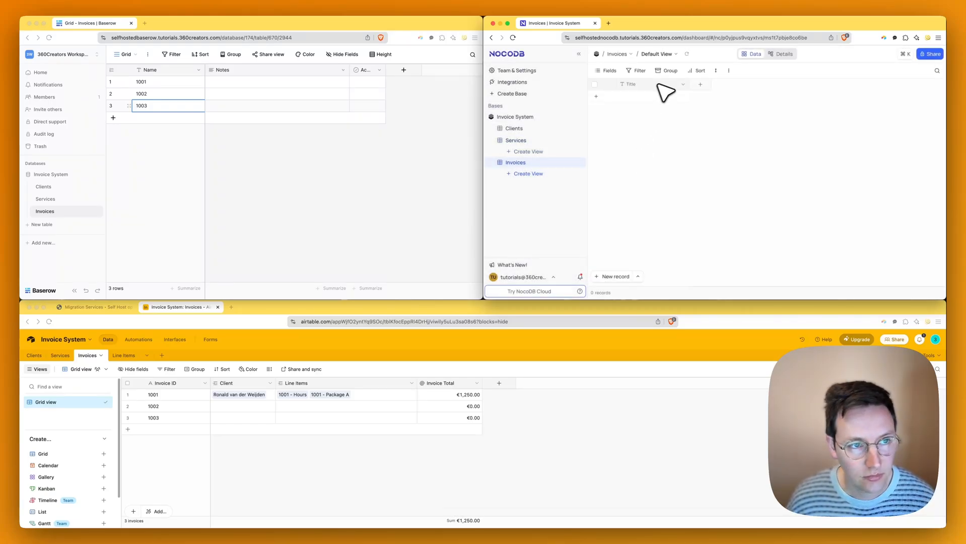
# - Rename the Title field to Invoice ID
pyautogui.click(683, 84)
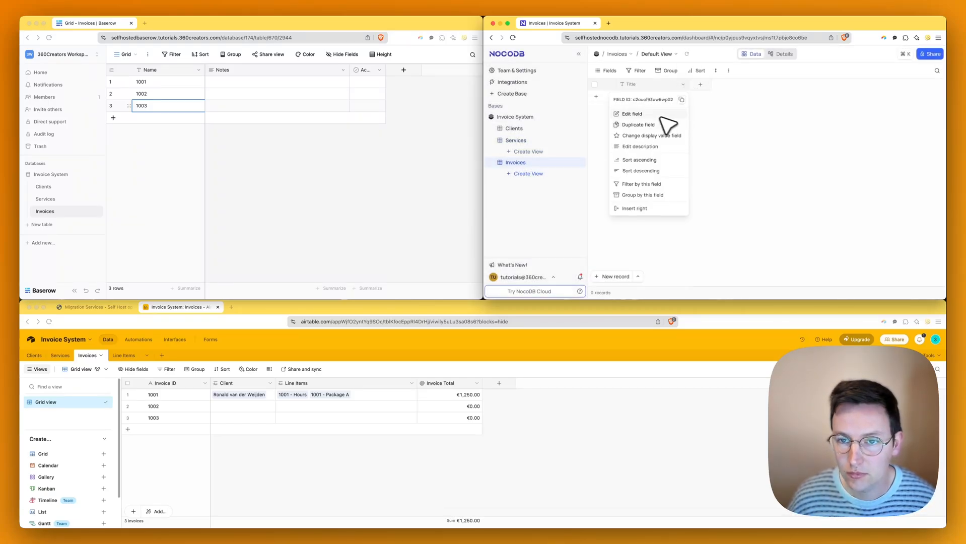
pyautogui.click(654, 114)
pyautogui.press('super+a')
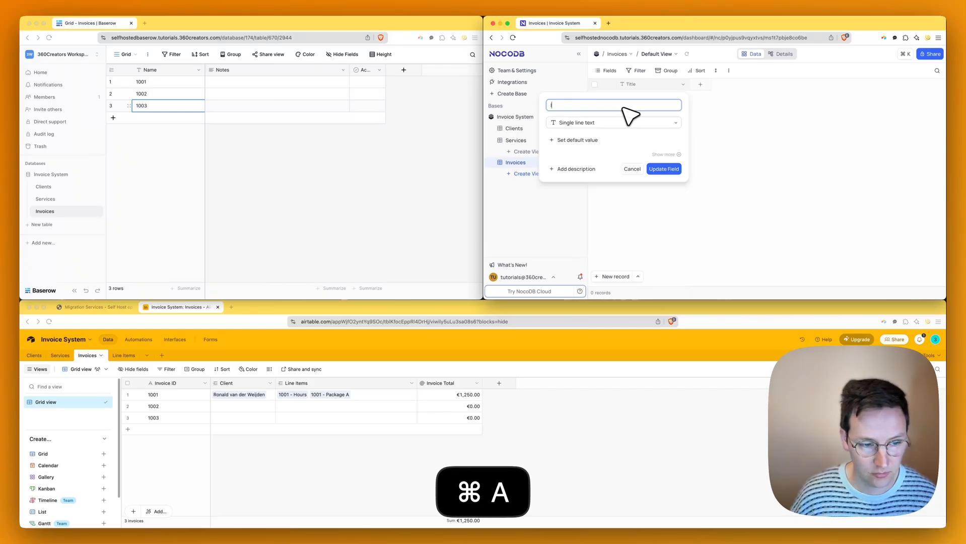
pyautogui.write('Invoice ID')
pyautogui.press('Return')
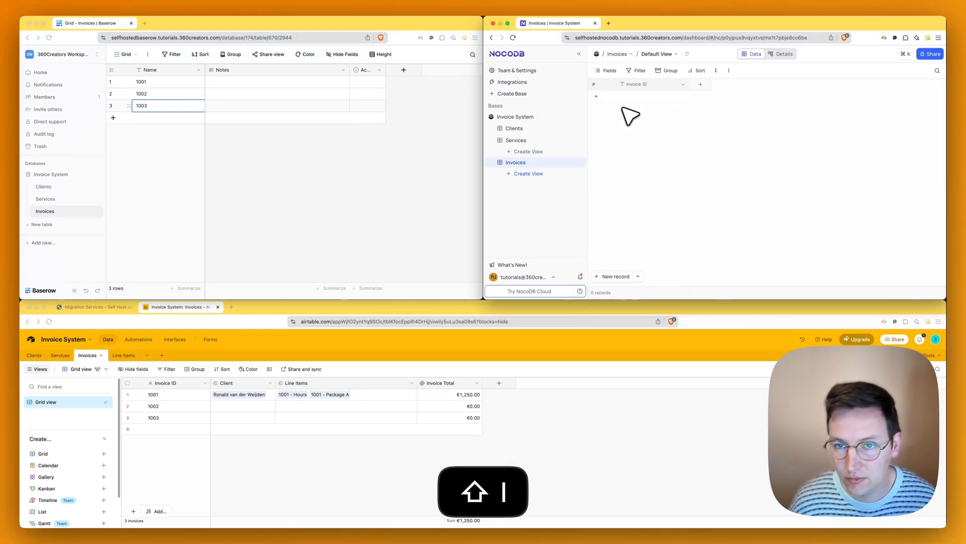
# - Add records 1001, 1002 and 1003 in the Invoice ID column
pyautogui.click(646, 98)
pyautogui.write('1001')
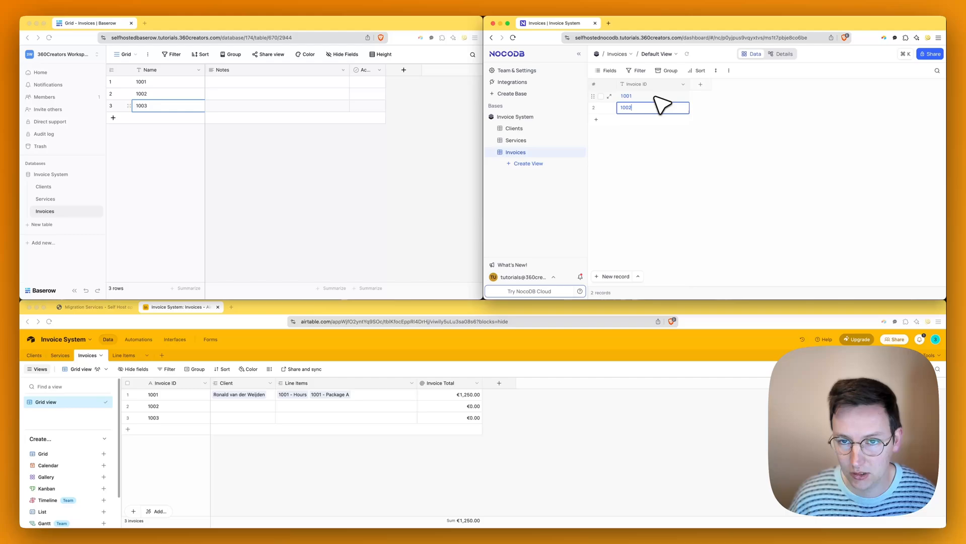
pyautogui.press('Return')
pyautogui.write('1003')
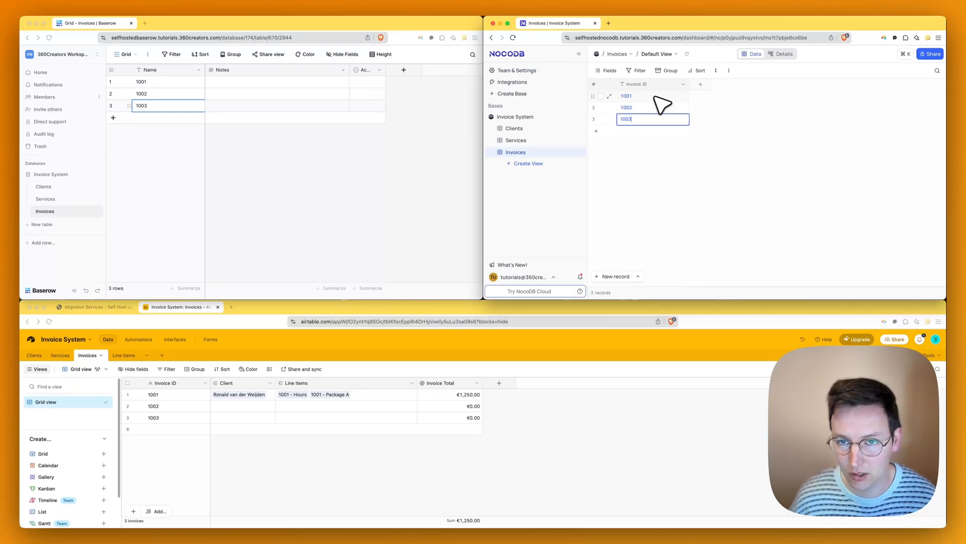
pyautogui.click(743, 134)
# - Rename Baserow's Invoices primary field from Name to Invoice ID
pyautogui.click(403, 166)
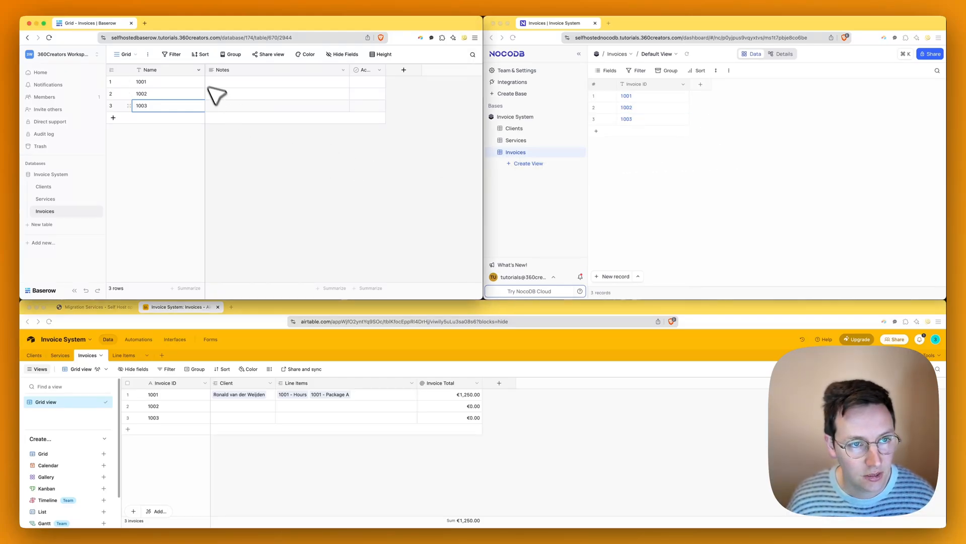
pyautogui.click(198, 70)
pyautogui.click(174, 95)
pyautogui.press('super+a')
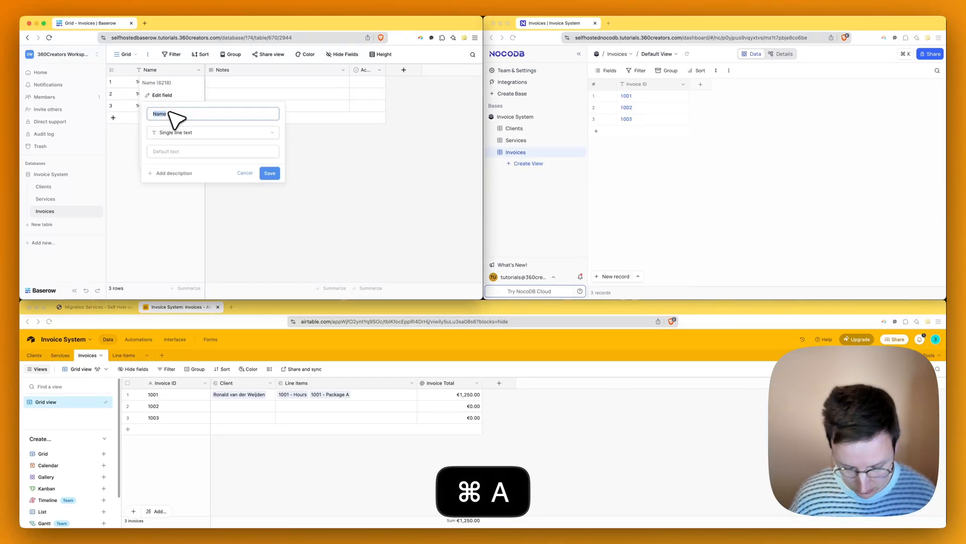
pyautogui.write('Invoice ID')
pyautogui.press('Return')
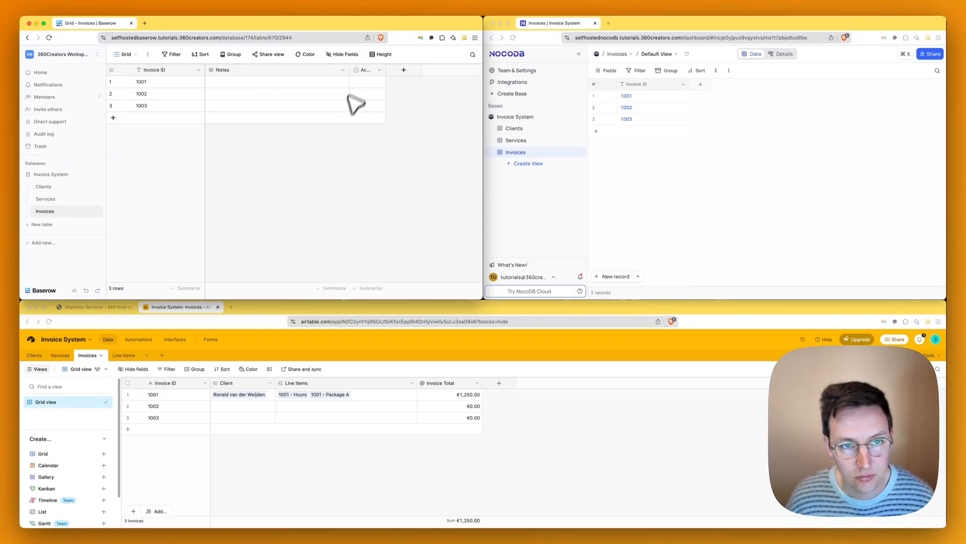
# - Delete the Active and Notes fields from Baserow's Invoices table
pyautogui.click(380, 70)
pyautogui.click(370, 201)
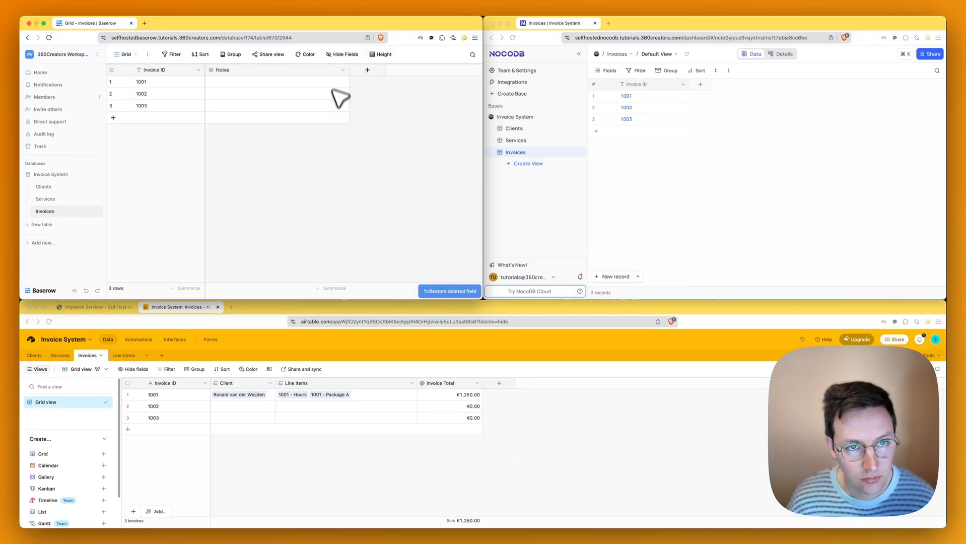
pyautogui.click(343, 70)
pyautogui.click(322, 201)
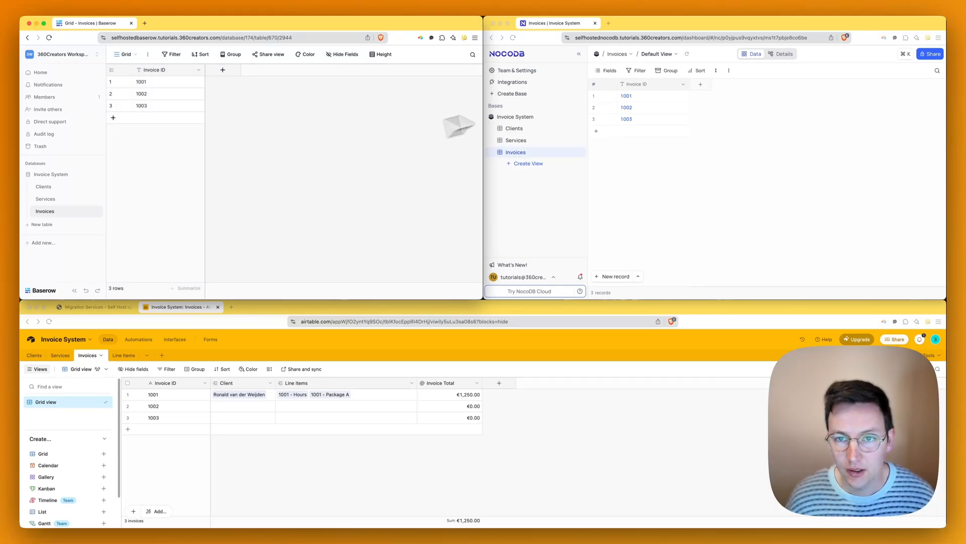
pyautogui.click(626, 167)
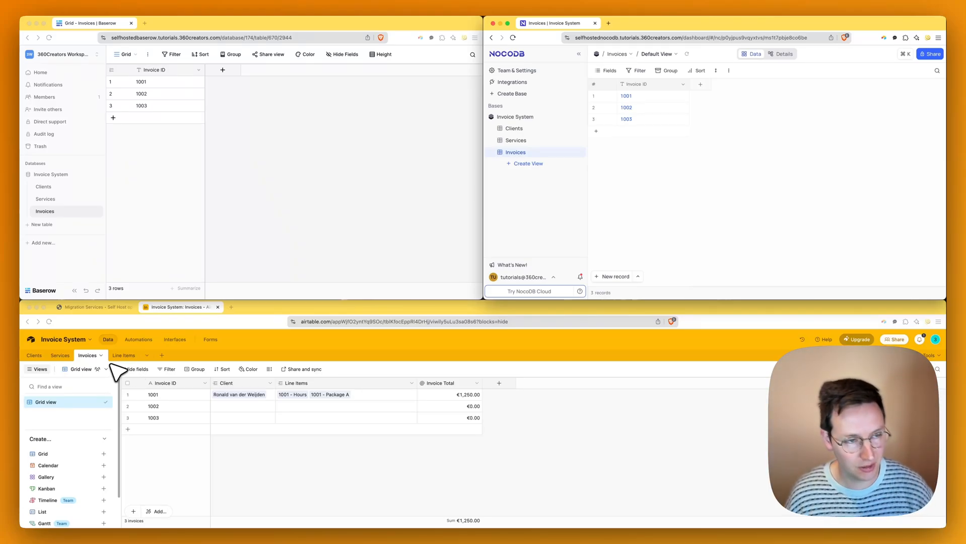
# - Create a Line Items table in both Baserow and NocoDB
pyautogui.click(127, 236)
pyautogui.click(41, 224)
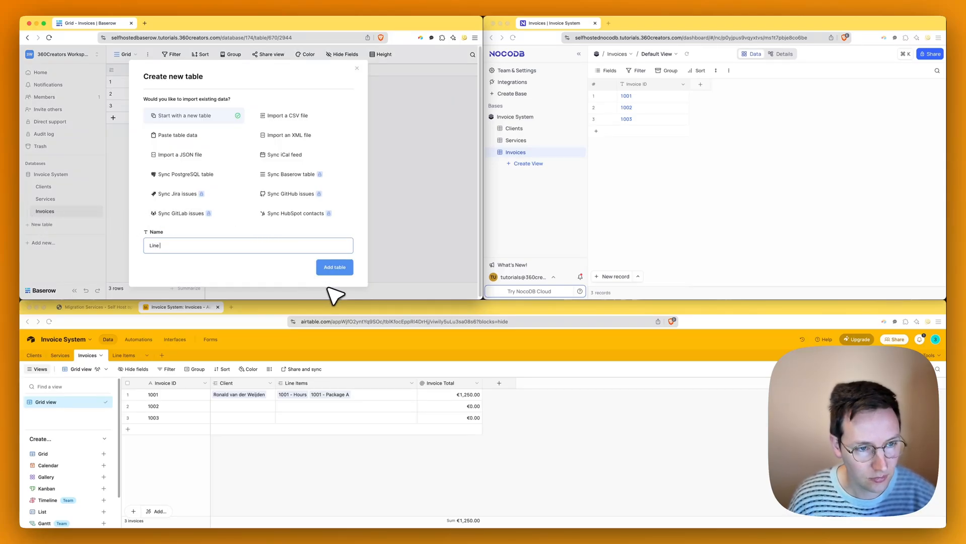
pyautogui.click(335, 267)
pyautogui.click(599, 201)
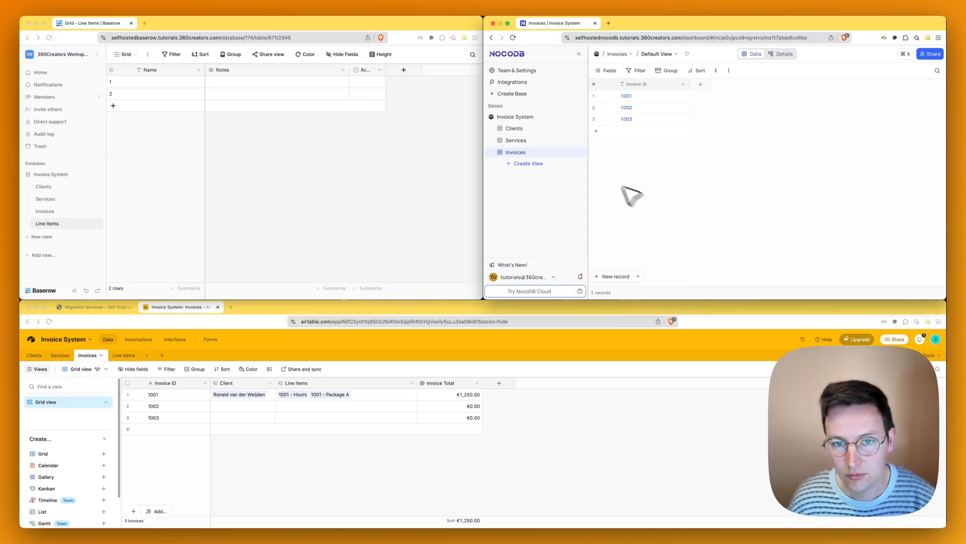
pyautogui.click(572, 117)
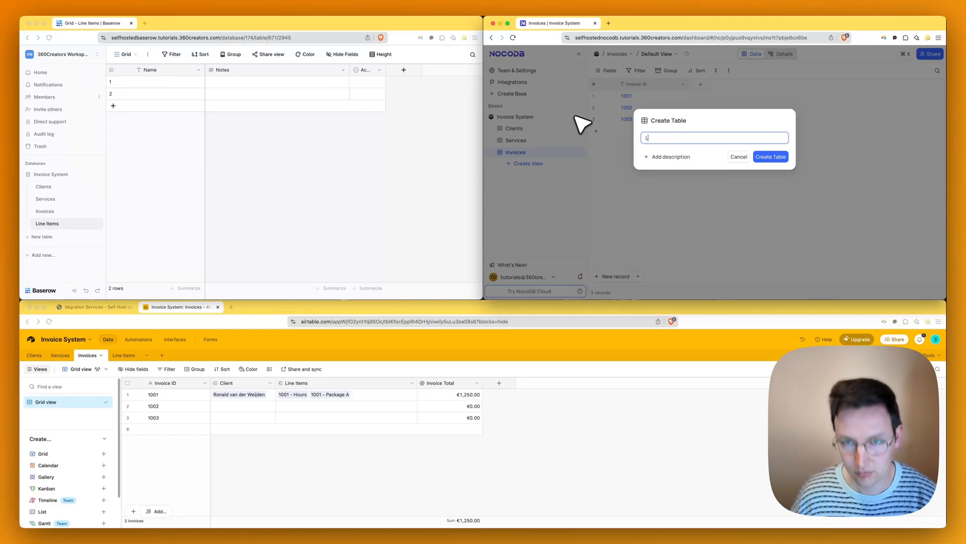
pyautogui.write('Line Items')
pyautogui.press('Return')
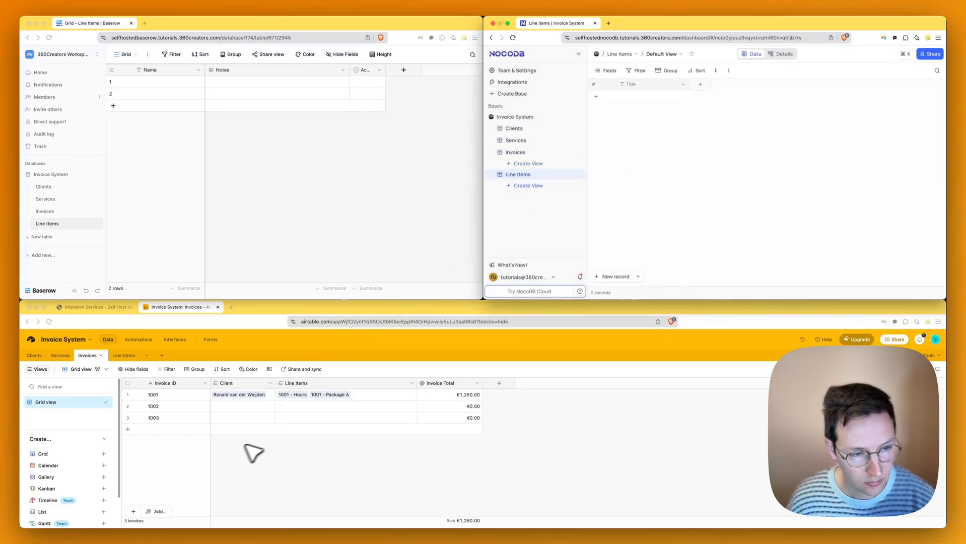
# - Inspect the Line Item ID formula in Airtable's Line Items table
pyautogui.click(129, 363)
pyautogui.click(124, 356)
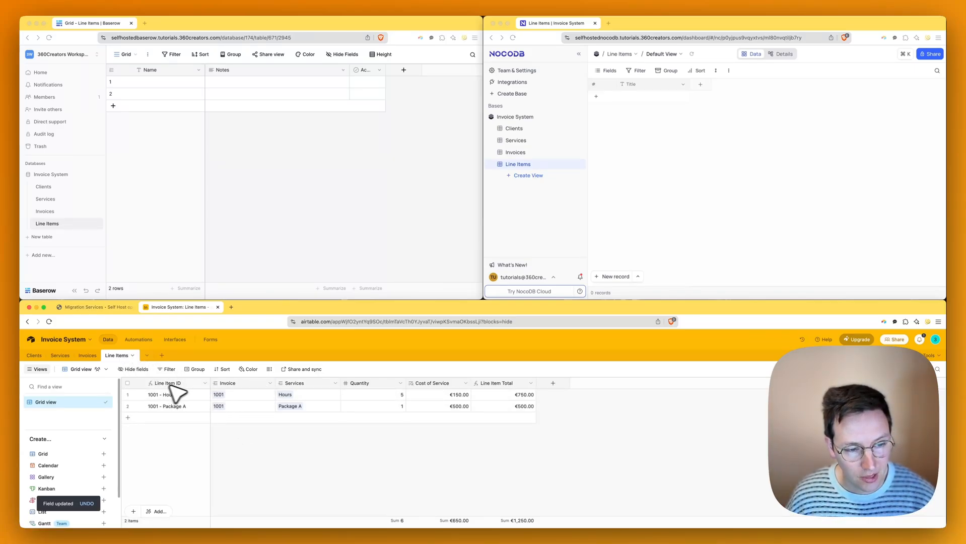
pyautogui.click(204, 384)
pyautogui.click(188, 402)
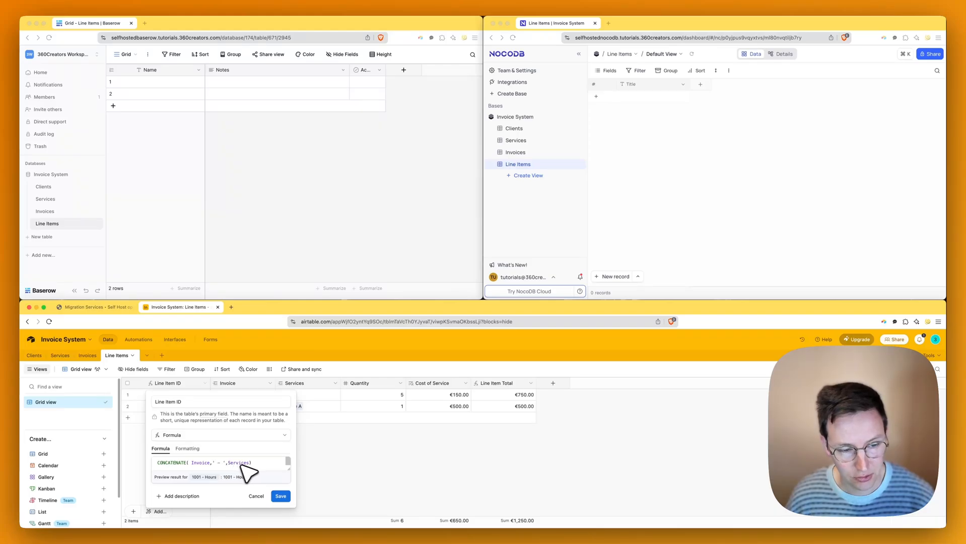
pyautogui.click(263, 464)
pyautogui.click(362, 454)
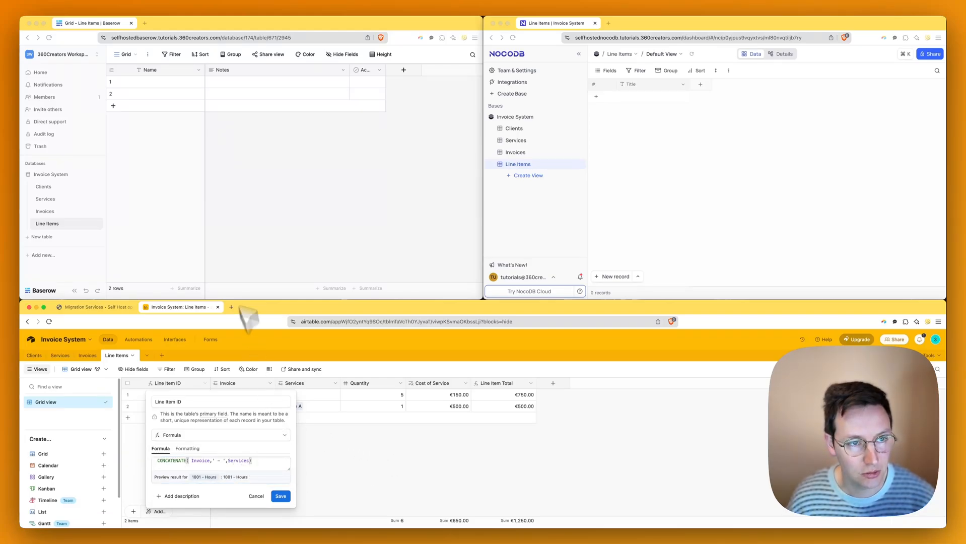
# - Delete the Notes and Active fields from Baserow's Line Items table
pyautogui.click(215, 197)
pyautogui.click(343, 70)
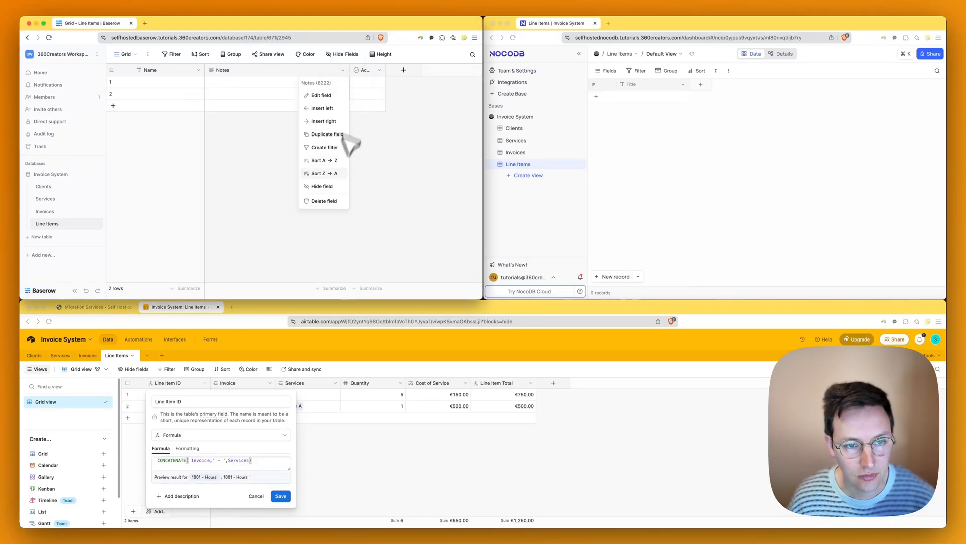
pyautogui.click(326, 201)
pyautogui.click(234, 70)
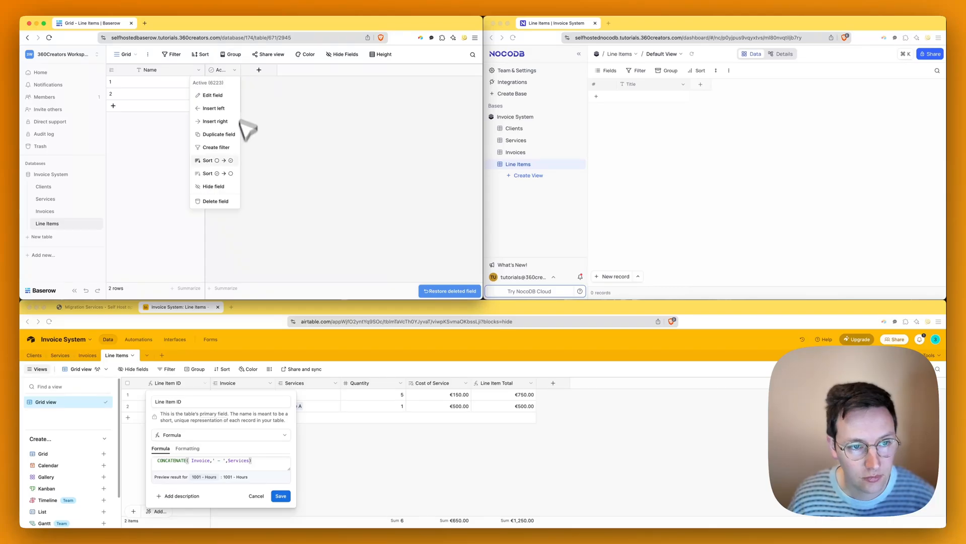
pyautogui.click(221, 201)
# - Rename Baserow's Name field to Line Item ID and save it
pyautogui.click(199, 70)
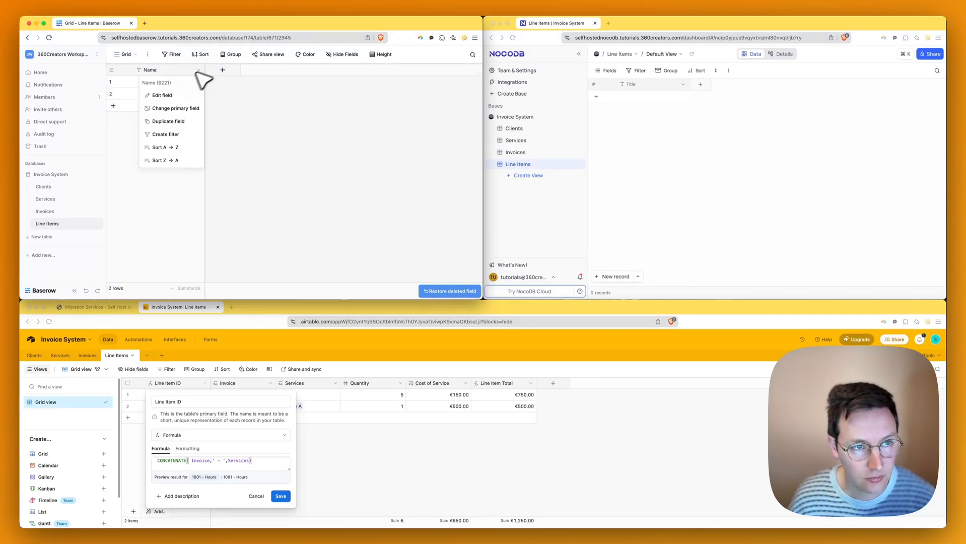
pyautogui.click(161, 95)
pyautogui.click(190, 116)
pyautogui.press('super+a')
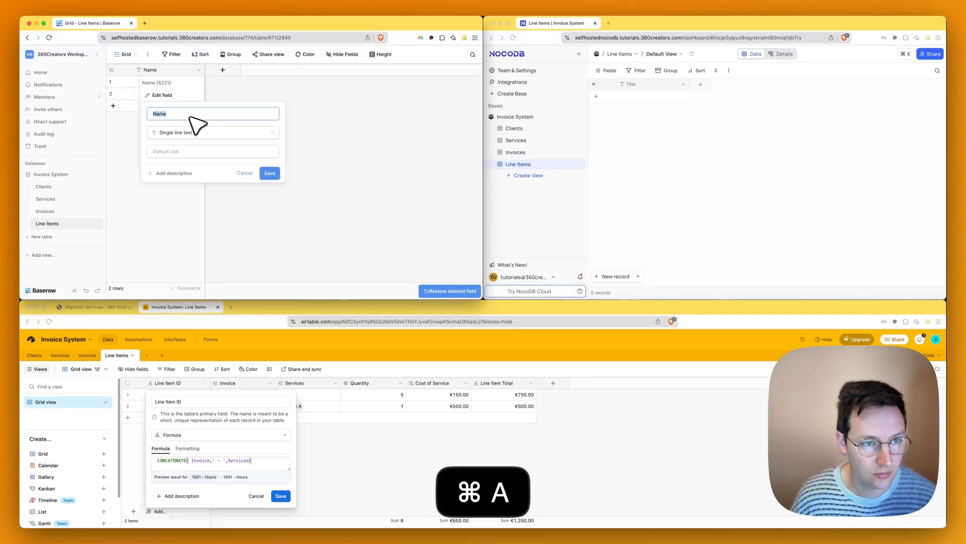
pyautogui.write('Line Item ID')
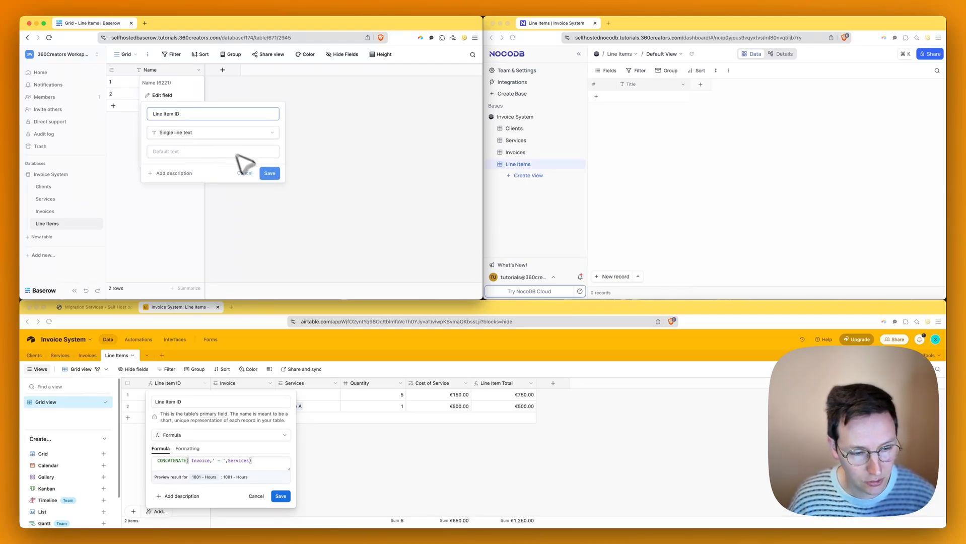
pyautogui.click(277, 175)
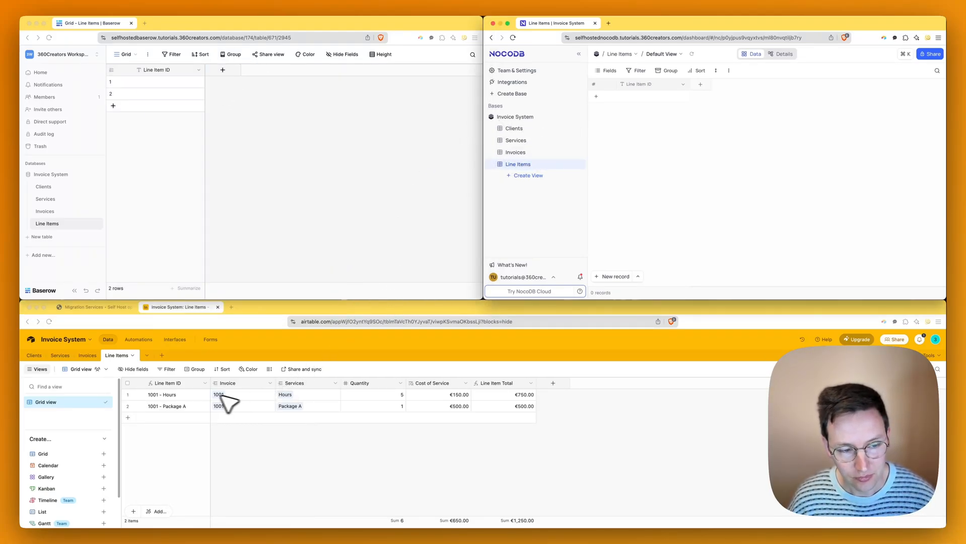
# - Draft a Link to table field named Invoice in Line Items, pointing at Invoices
pyautogui.click(269, 209)
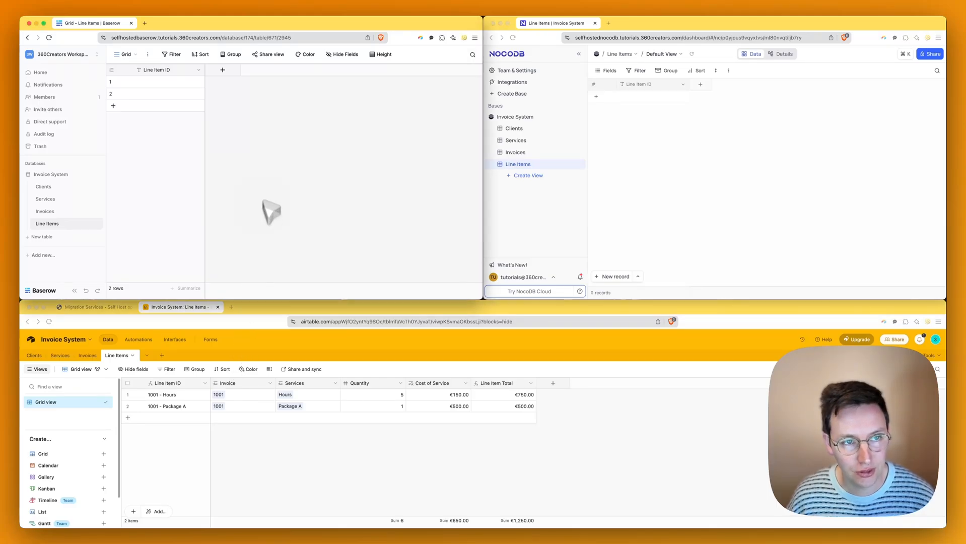
pyautogui.click(222, 70)
pyautogui.write('link')
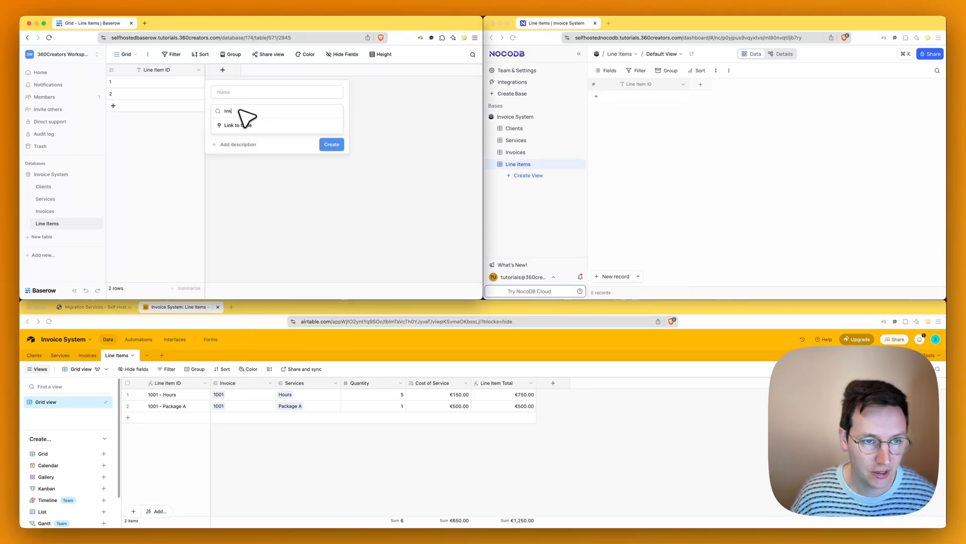
pyautogui.click(248, 125)
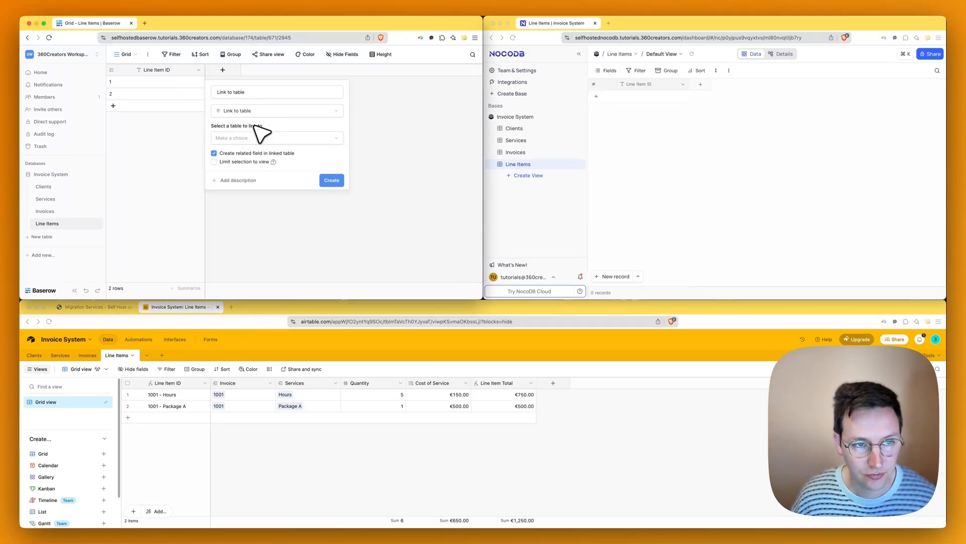
pyautogui.click(259, 93)
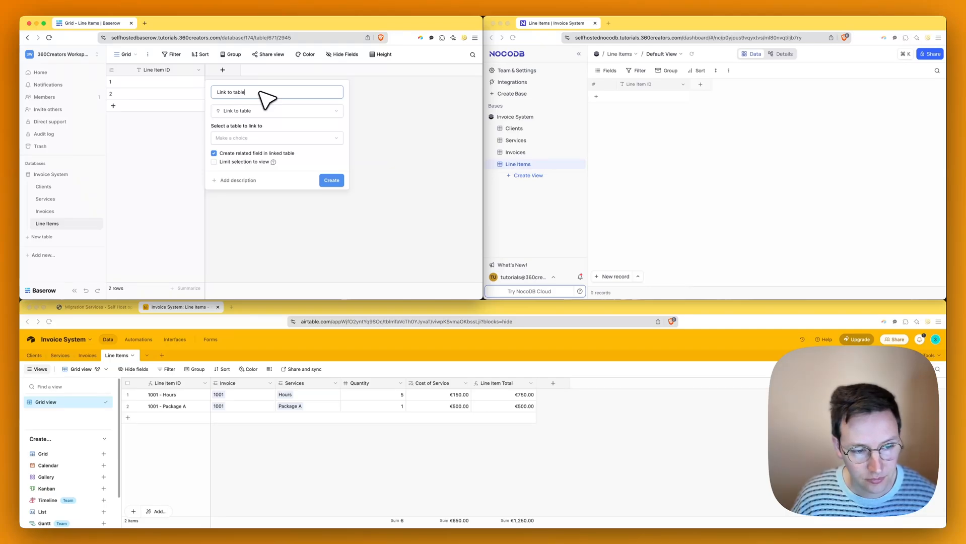
pyautogui.press('super+a')
pyautogui.write('Invoic')
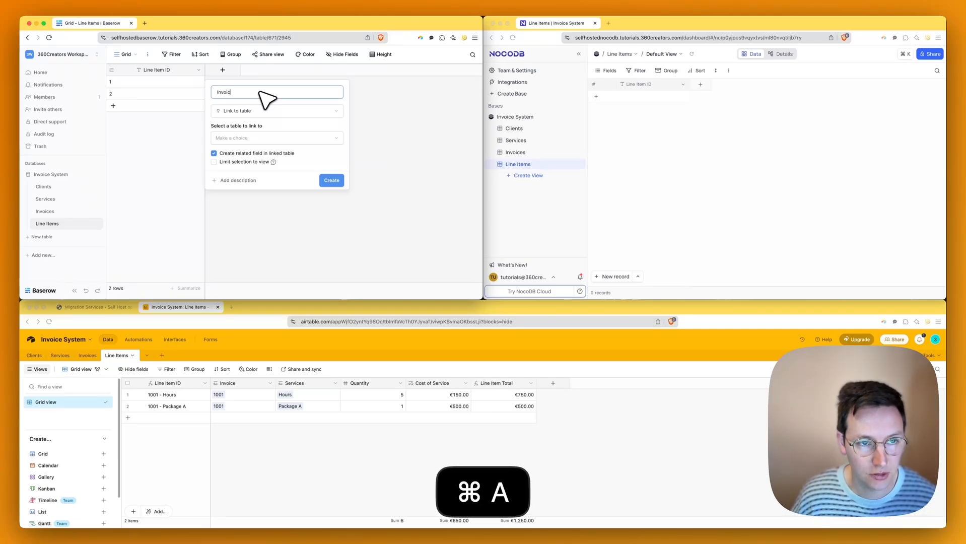
pyautogui.write('e')
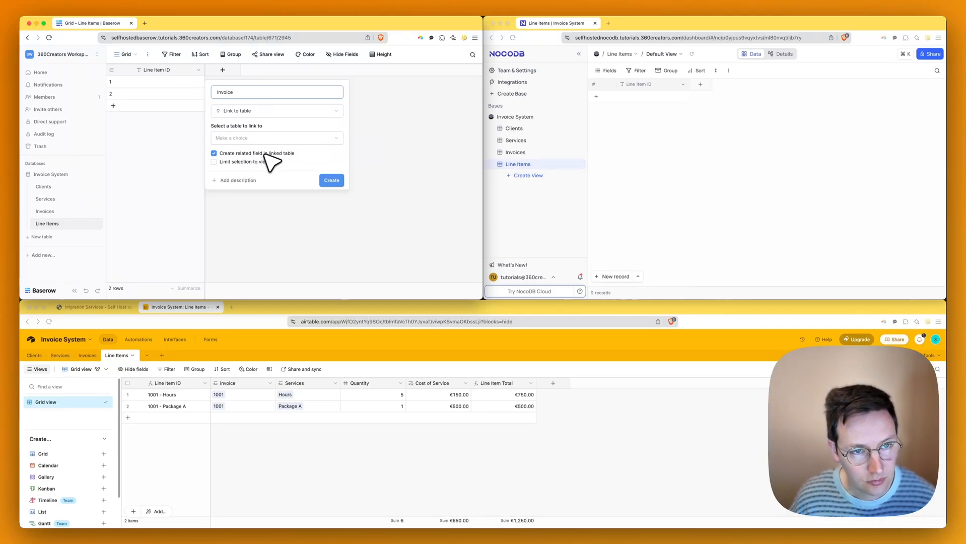
pyautogui.click(240, 139)
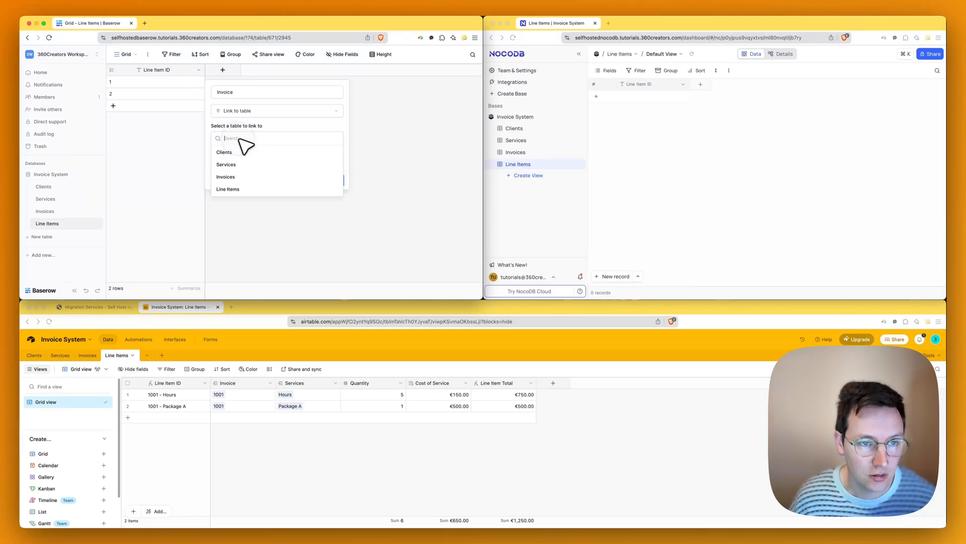
pyautogui.click(236, 176)
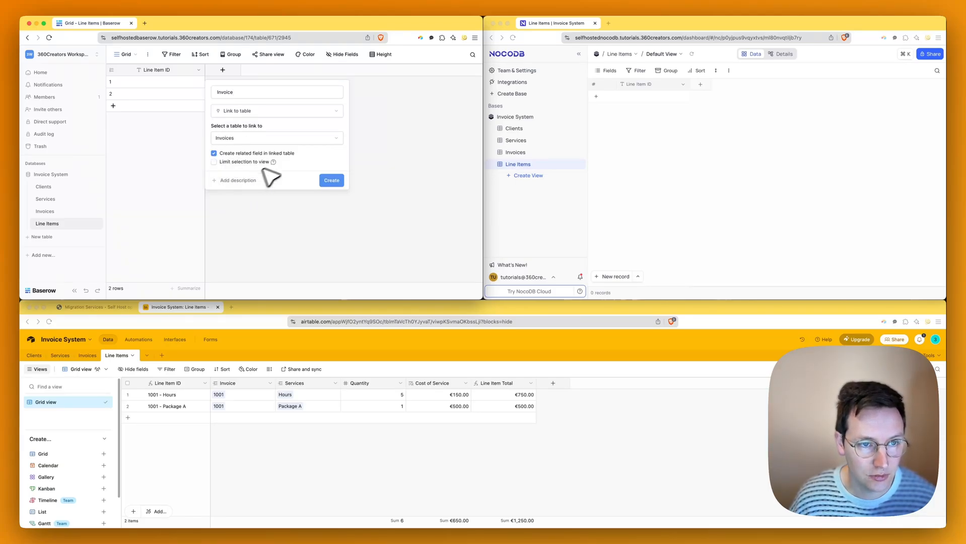
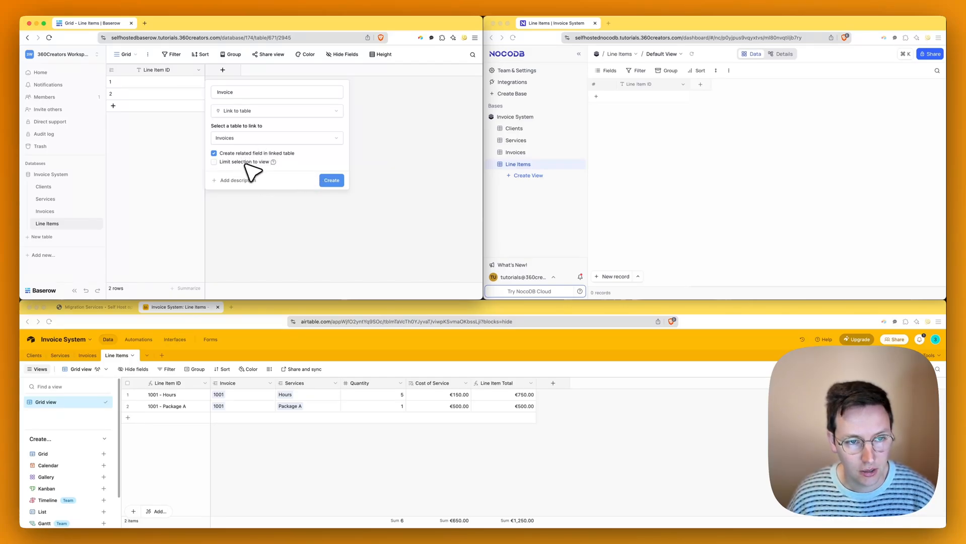
# - Switch to NocoDB and start a new field in its Line Items table
pyautogui.click(675, 144)
pyautogui.click(700, 84)
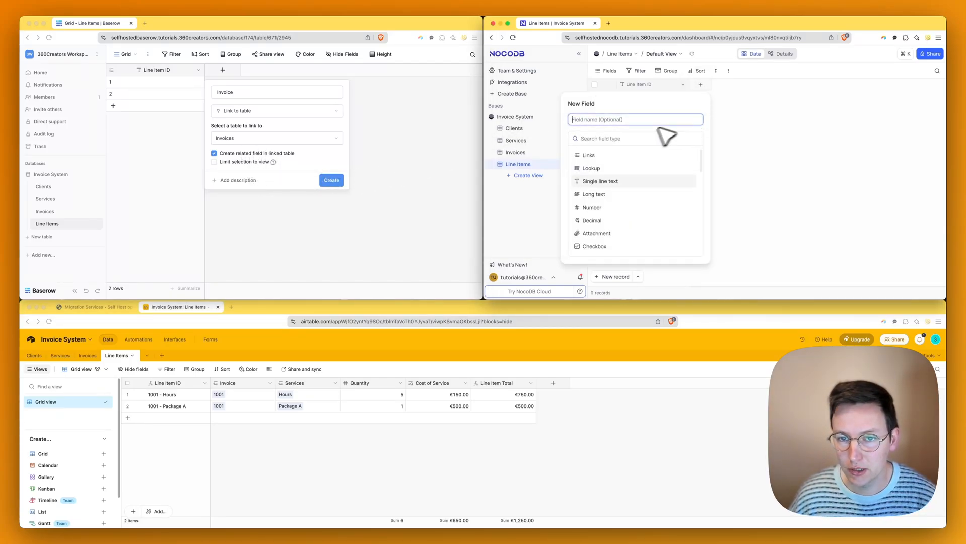
# - Save a one-to-one Invoice link to Invoices in NocoDB Line Items, and create Baserow's Invoice field
pyautogui.write('link')
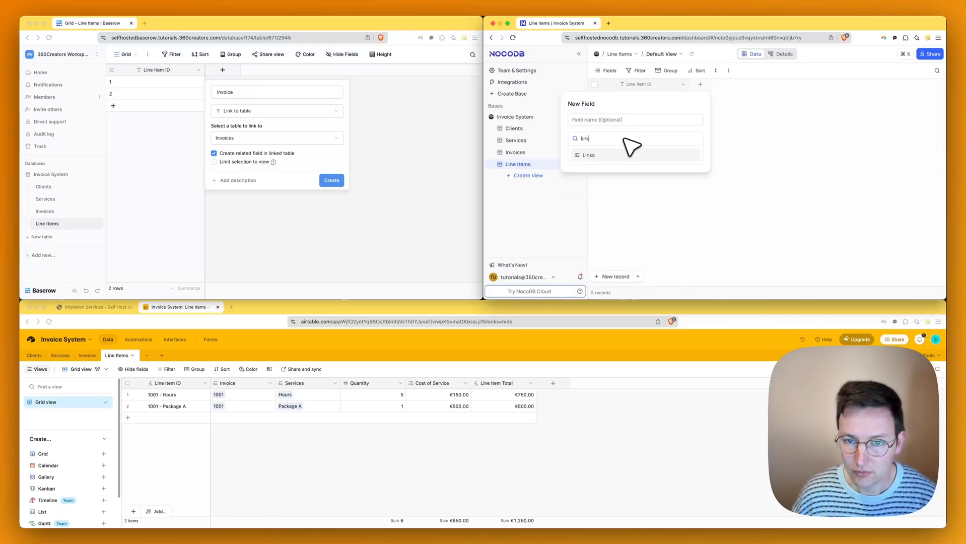
pyautogui.press('Return')
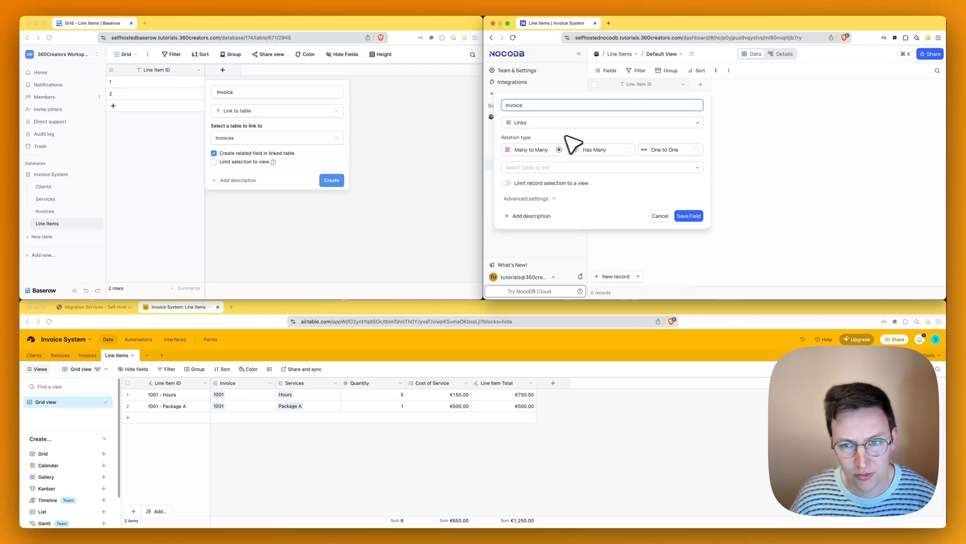
pyautogui.click(673, 140)
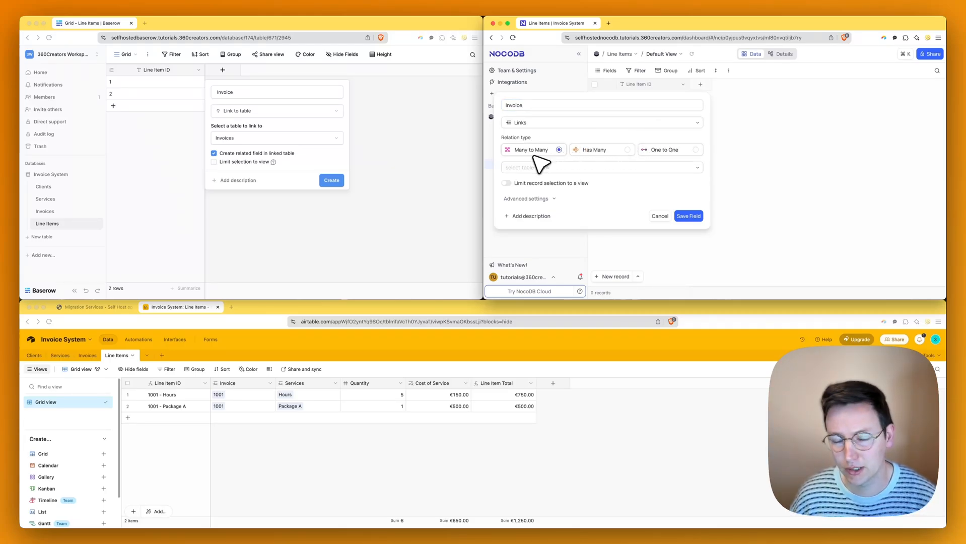
pyautogui.click(659, 158)
pyautogui.click(588, 168)
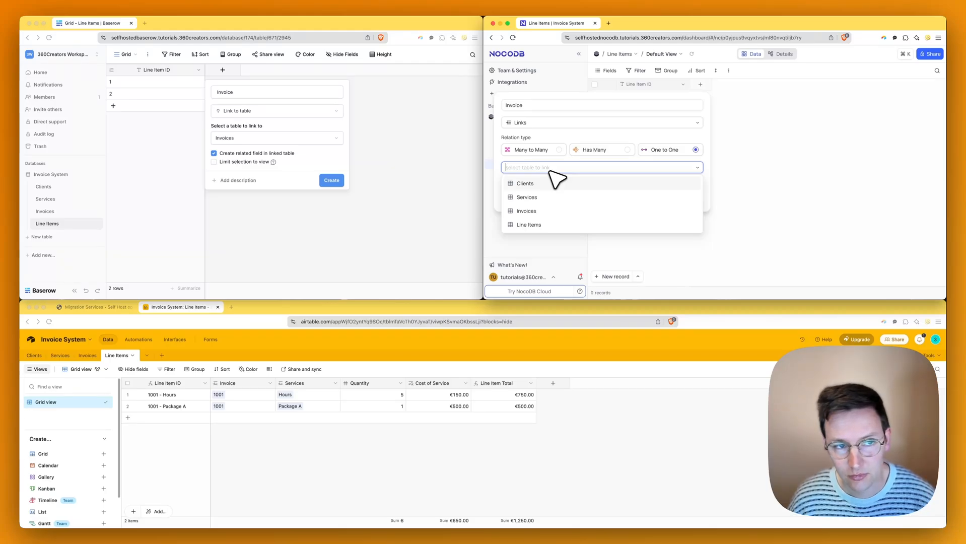
pyautogui.click(546, 212)
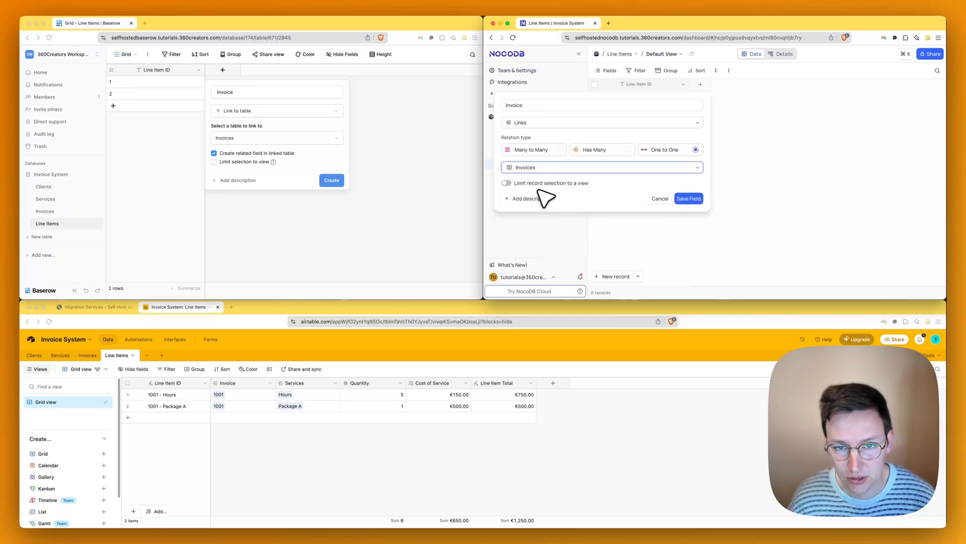
pyautogui.click(688, 198)
pyautogui.click(339, 179)
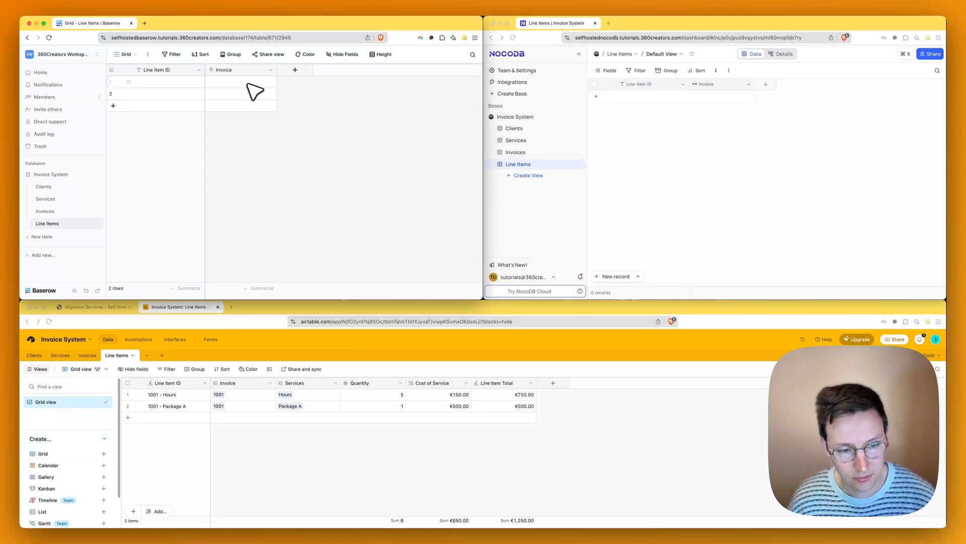
# - Link Baserow's first line item to invoice 1001 through its Invoice cell
pyautogui.click(246, 84)
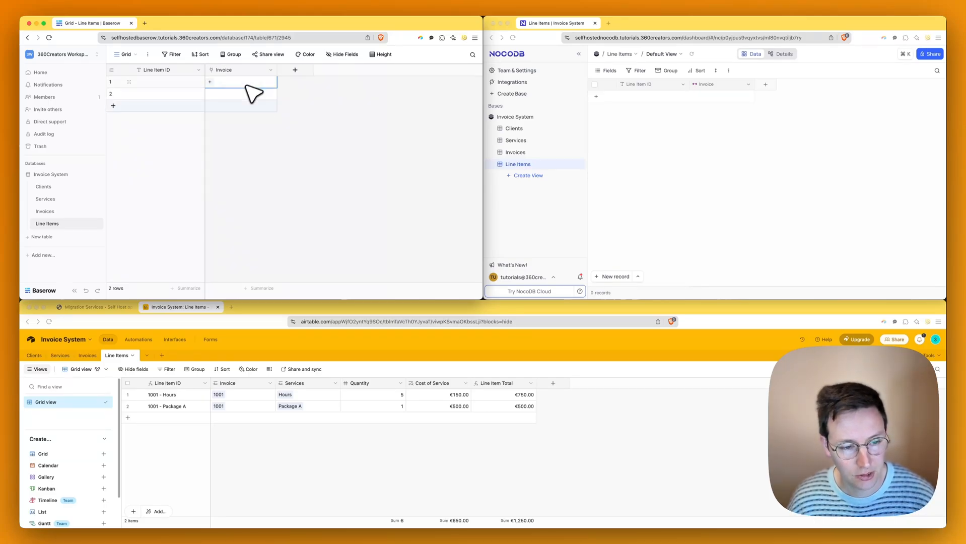
pyautogui.click(210, 82)
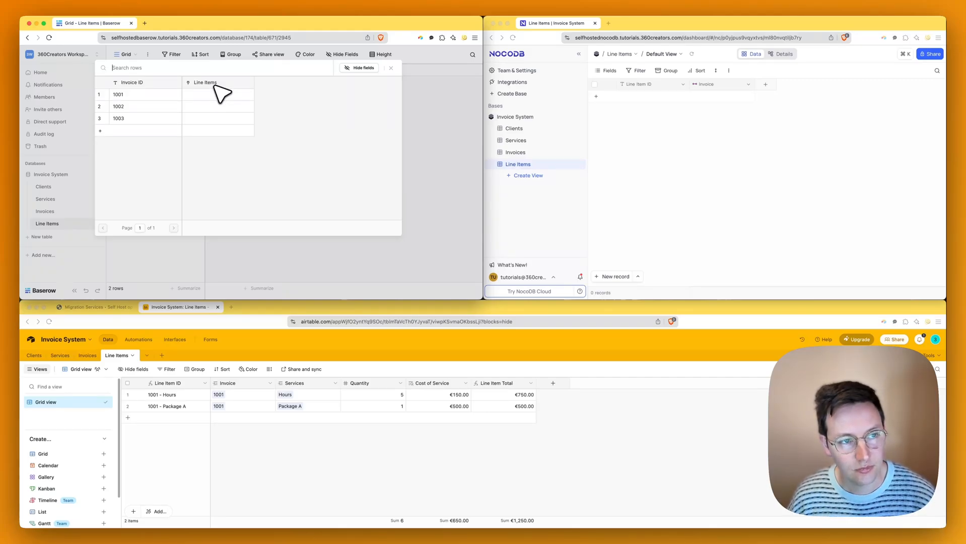
pyautogui.click(151, 95)
pyautogui.click(378, 147)
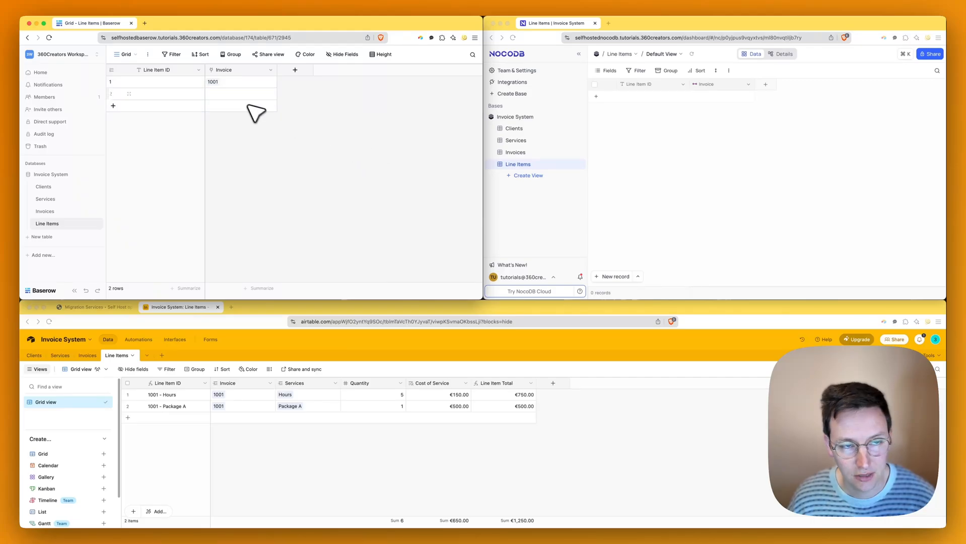
pyautogui.press('BackSpace')
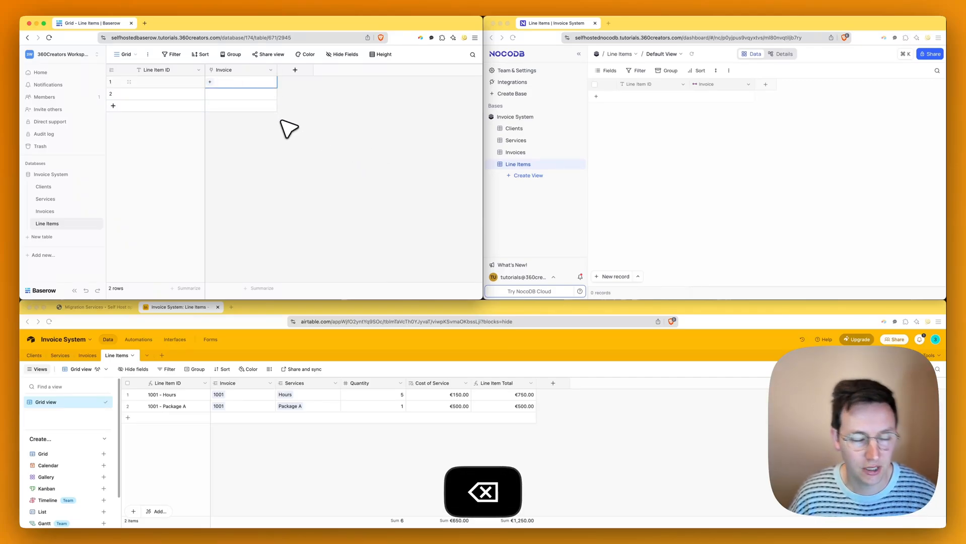
pyautogui.write('1001')
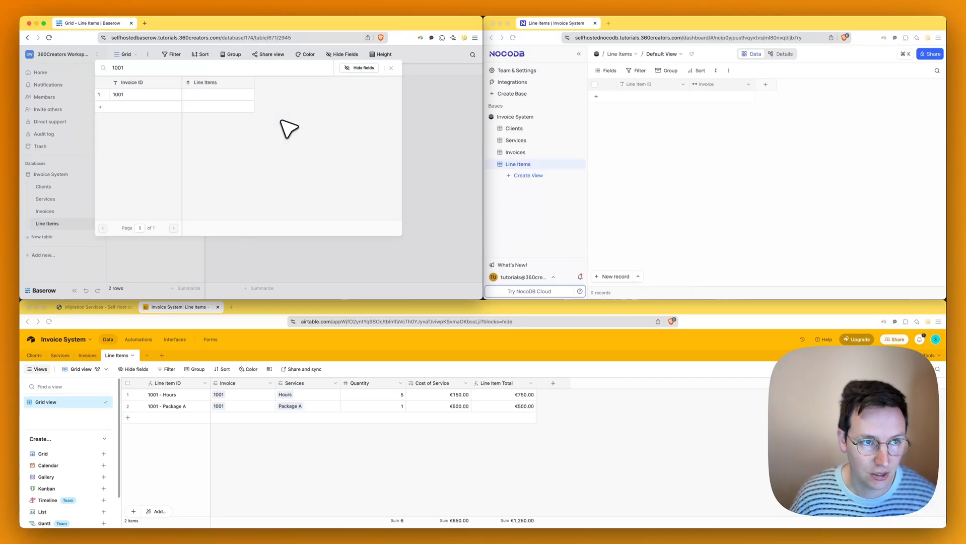
pyautogui.press('Return')
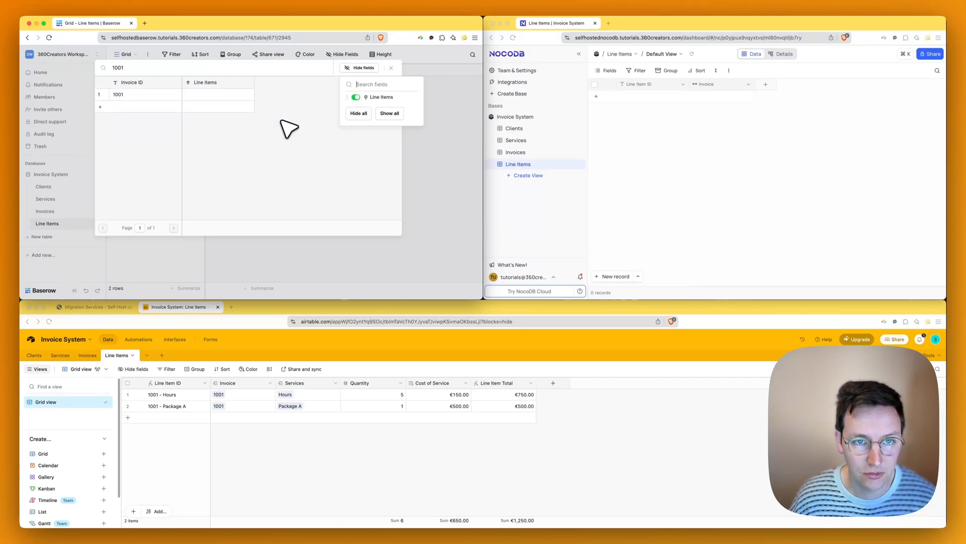
pyautogui.click(258, 156)
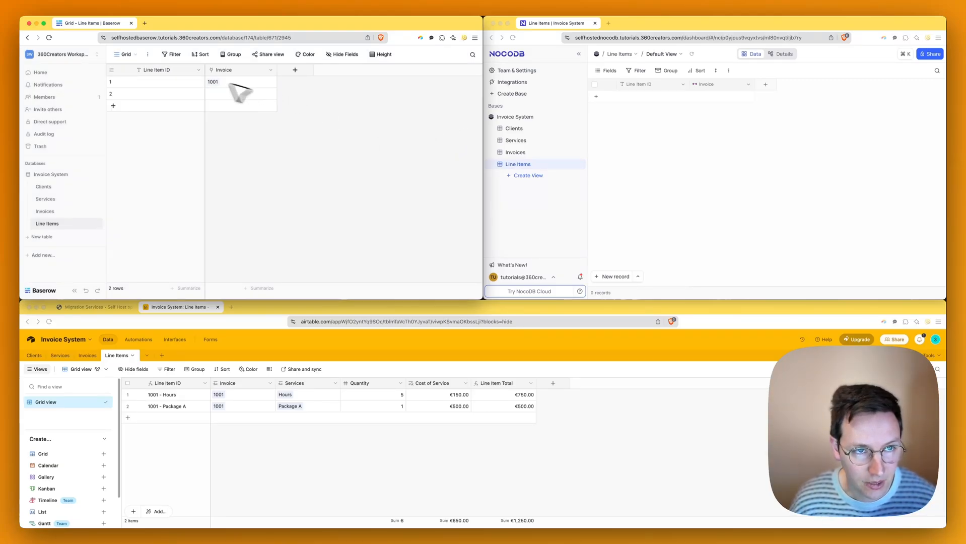
# - Add a first NocoDB Line Items record and link its Invoice cell to invoice 1001
pyautogui.click(588, 181)
pyautogui.click(731, 96)
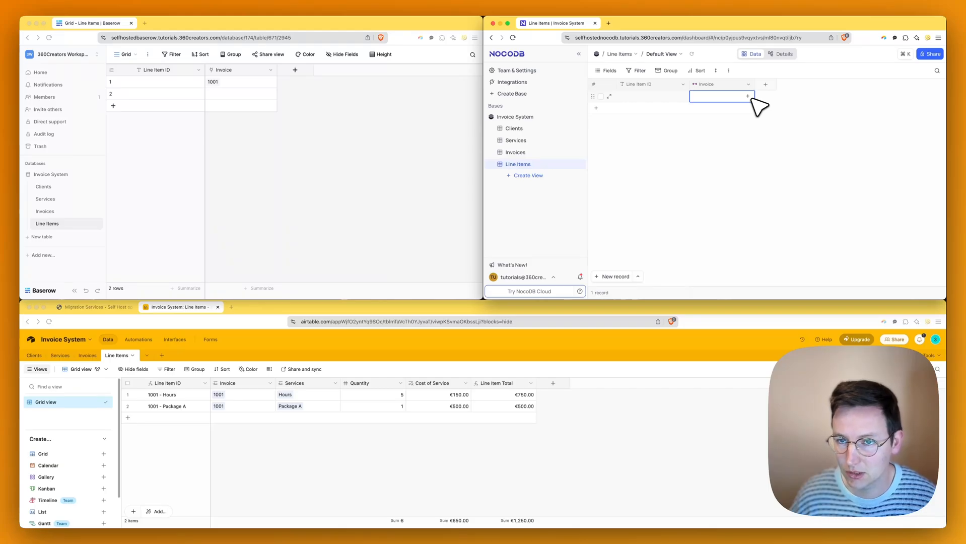
pyautogui.click(751, 98)
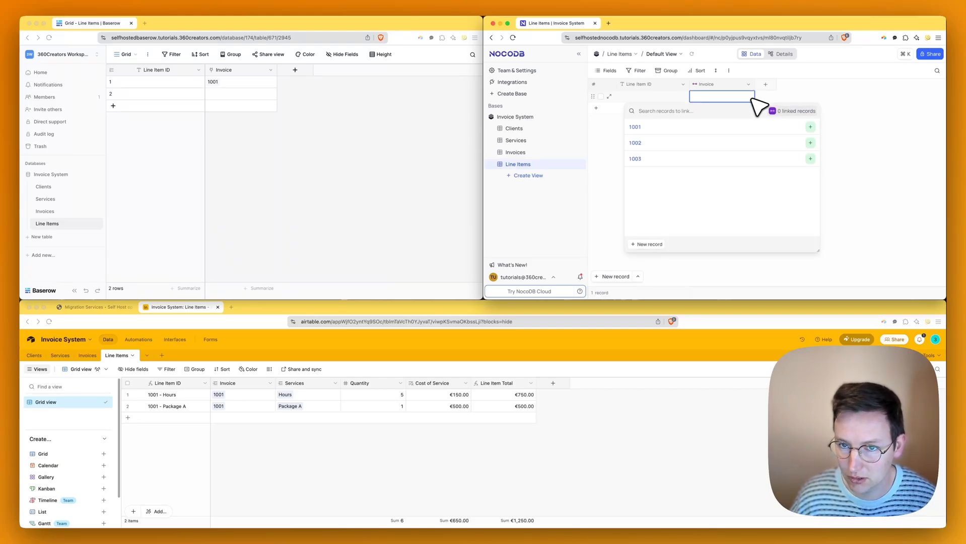
pyautogui.write('1001')
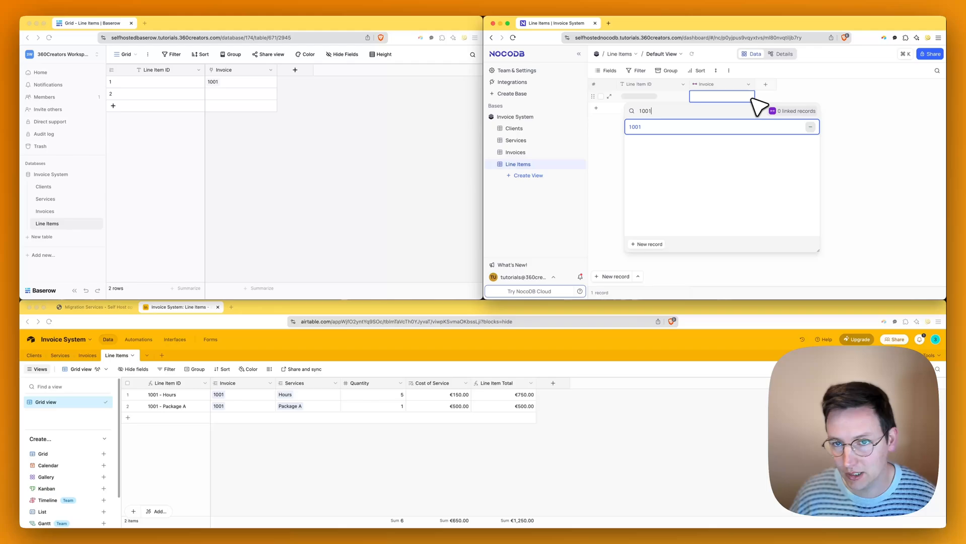
pyautogui.press('Return')
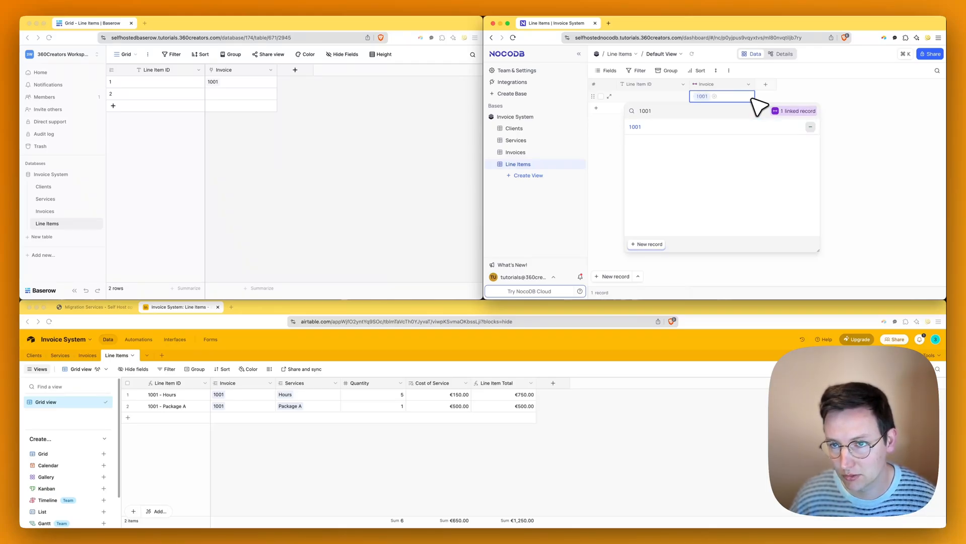
pyautogui.press('Escape')
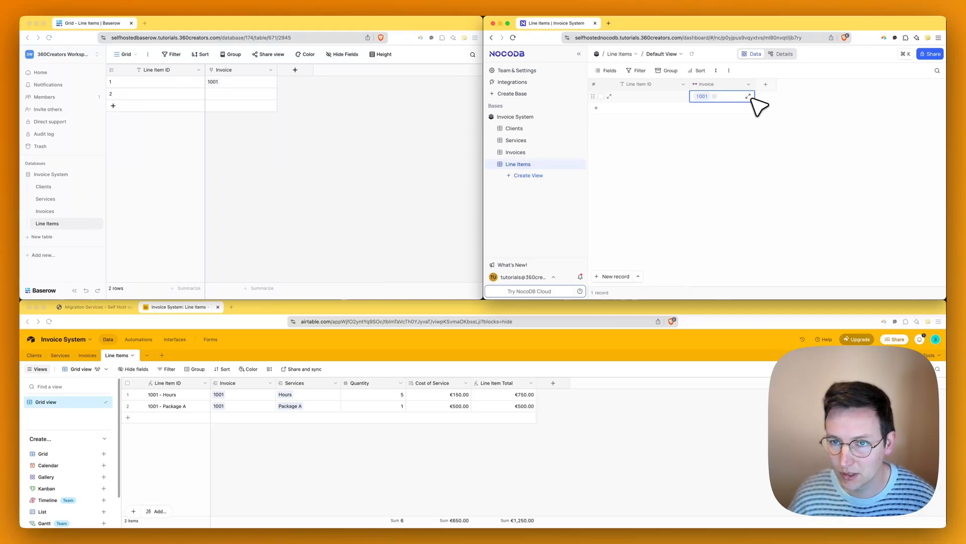
pyautogui.click(678, 135)
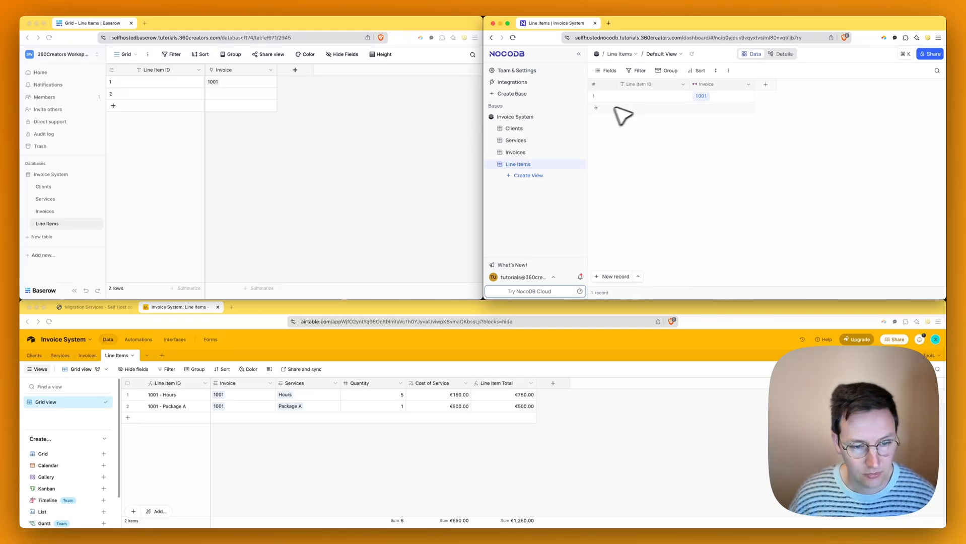
# - Add a one-to-one Links field named Service to NocoDB Line Items, connected to the Services table
pyautogui.click(766, 84)
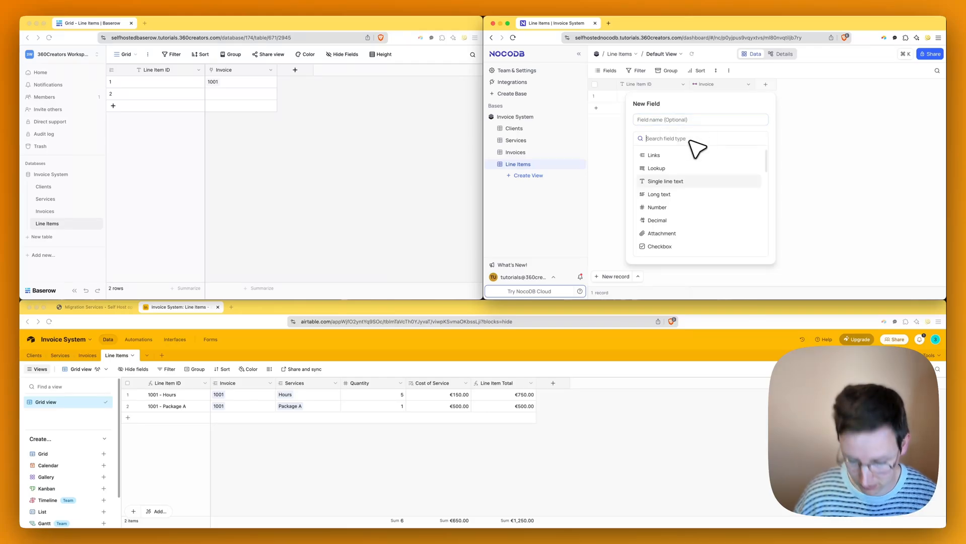
pyautogui.write('link')
pyautogui.press('Return')
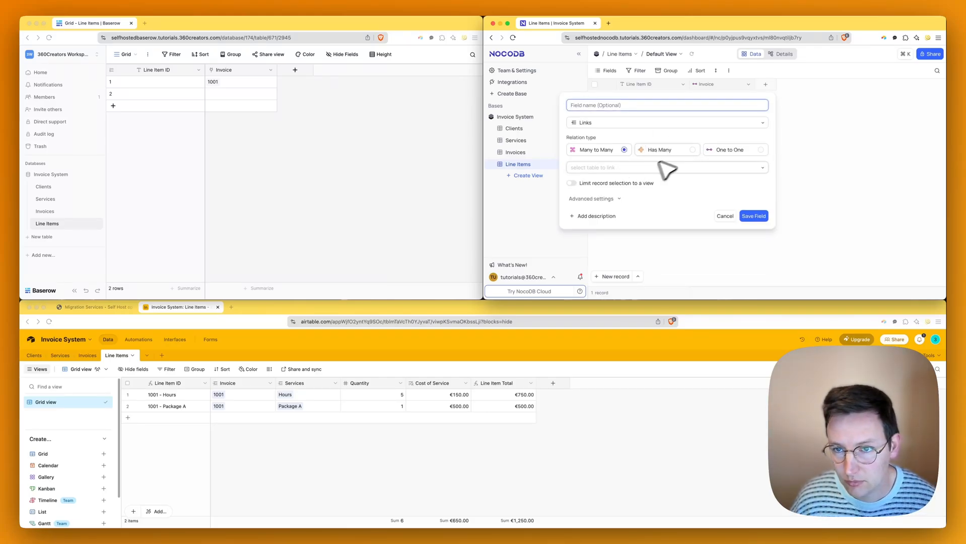
pyautogui.click(733, 150)
pyautogui.click(580, 106)
pyautogui.write('Se')
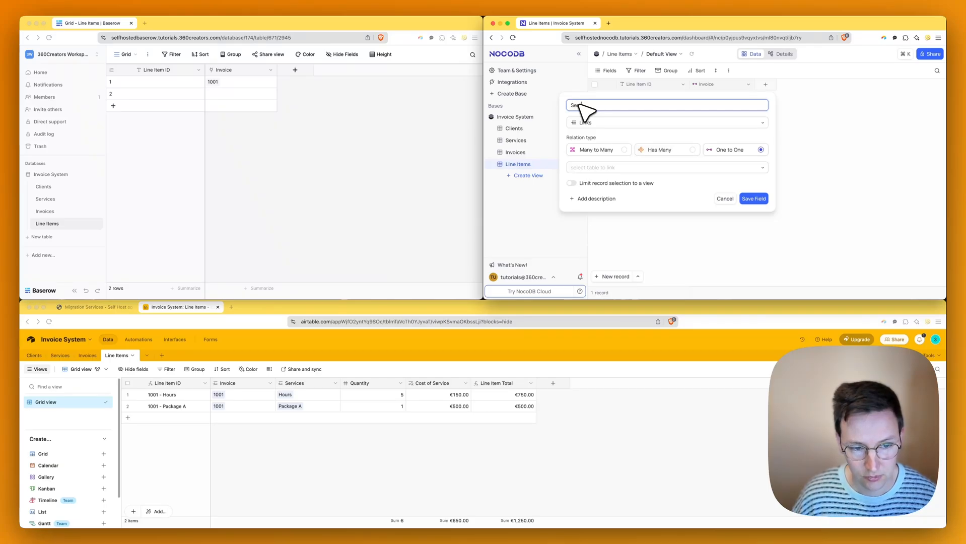
pyautogui.write('rvices')
pyautogui.press('BackSpace')
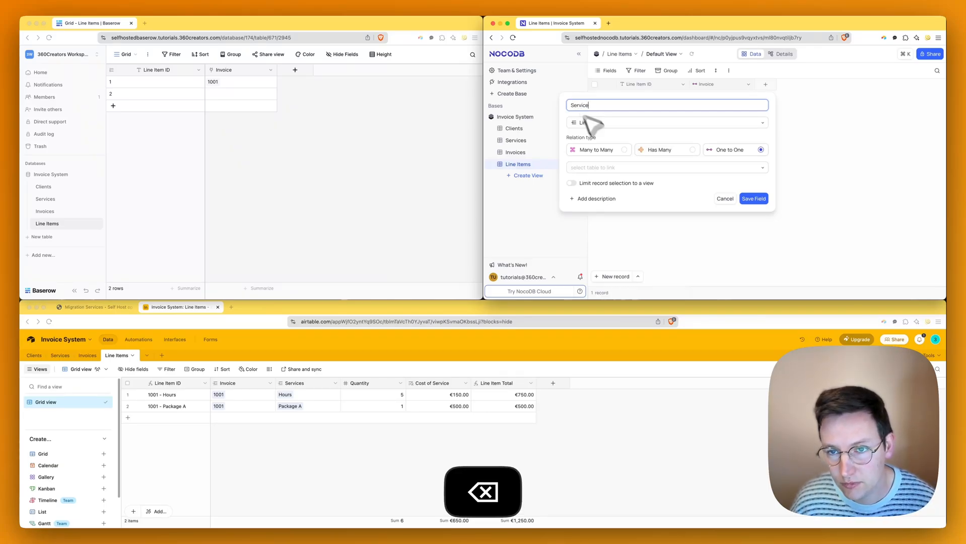
pyautogui.click(629, 168)
pyautogui.click(619, 197)
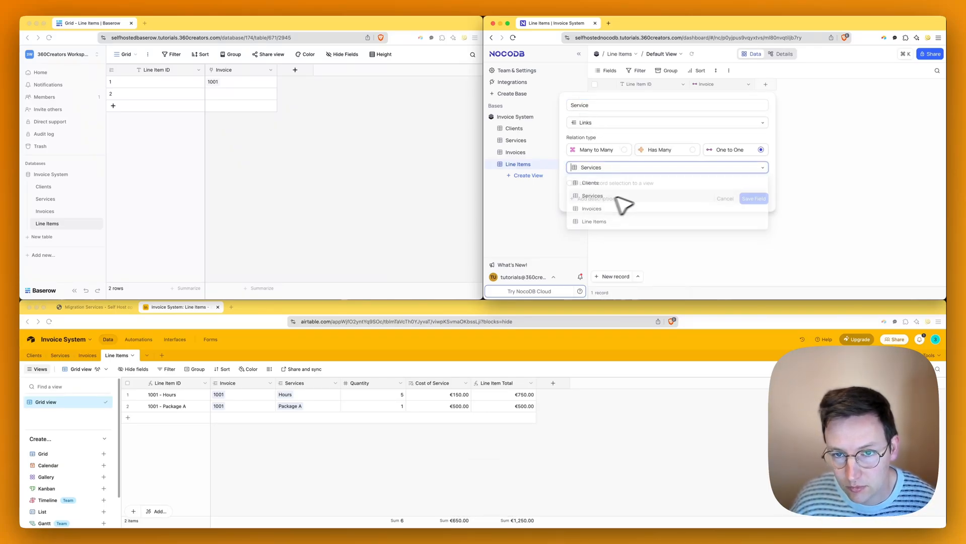
pyautogui.click(752, 200)
pyautogui.click(393, 136)
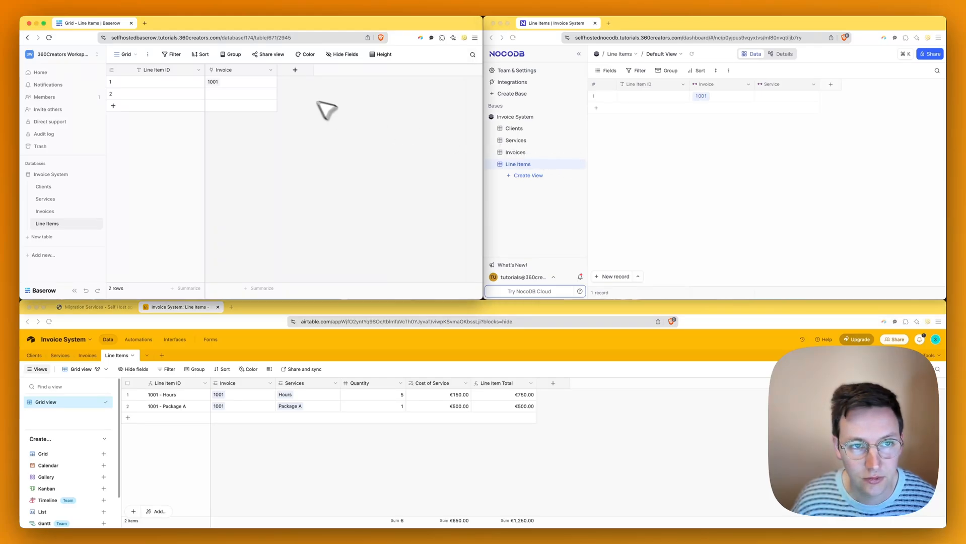
pyautogui.click(295, 70)
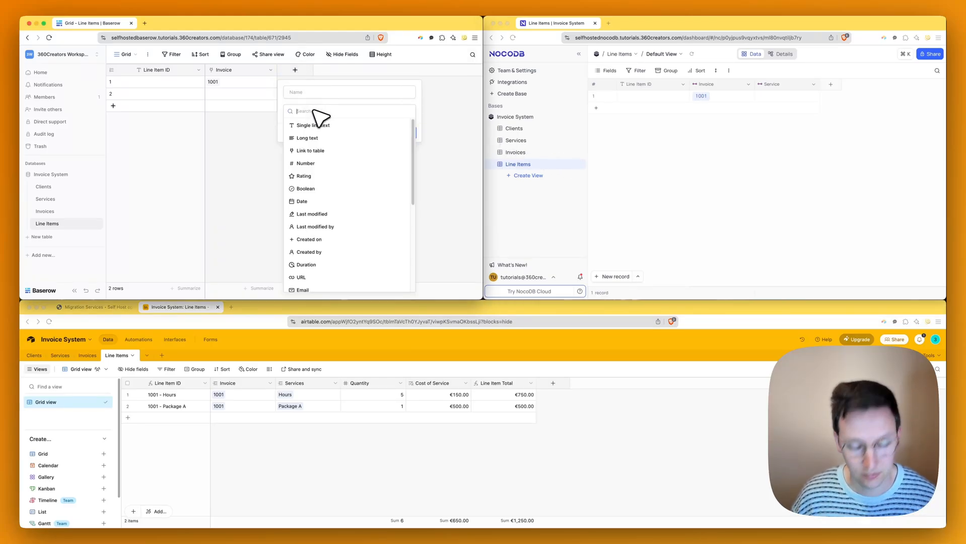
# - Create a Baserow Link to table field named Service pointing at Services
pyautogui.write('link')
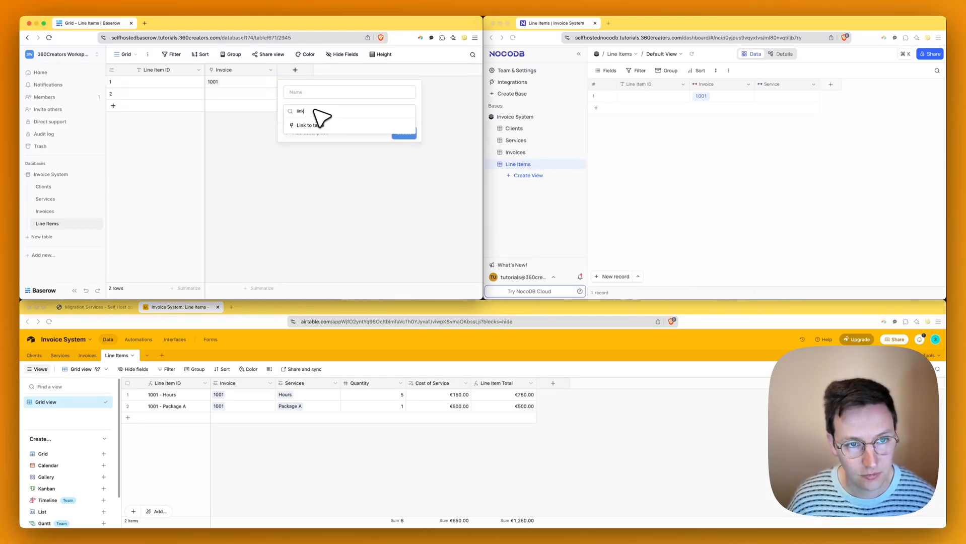
pyautogui.click(311, 125)
pyautogui.click(322, 95)
pyautogui.press('super+a')
pyautogui.write('S')
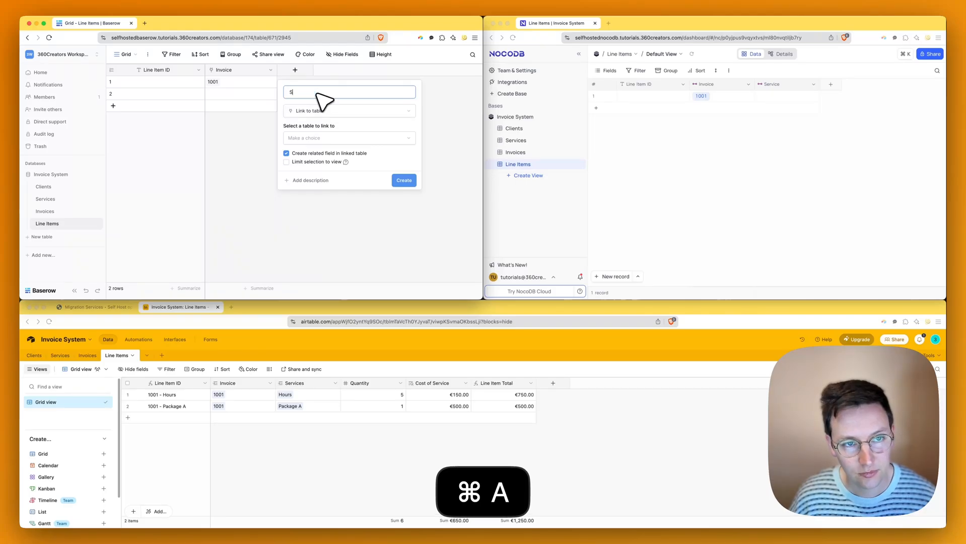
pyautogui.write('ervice')
pyautogui.click(323, 137)
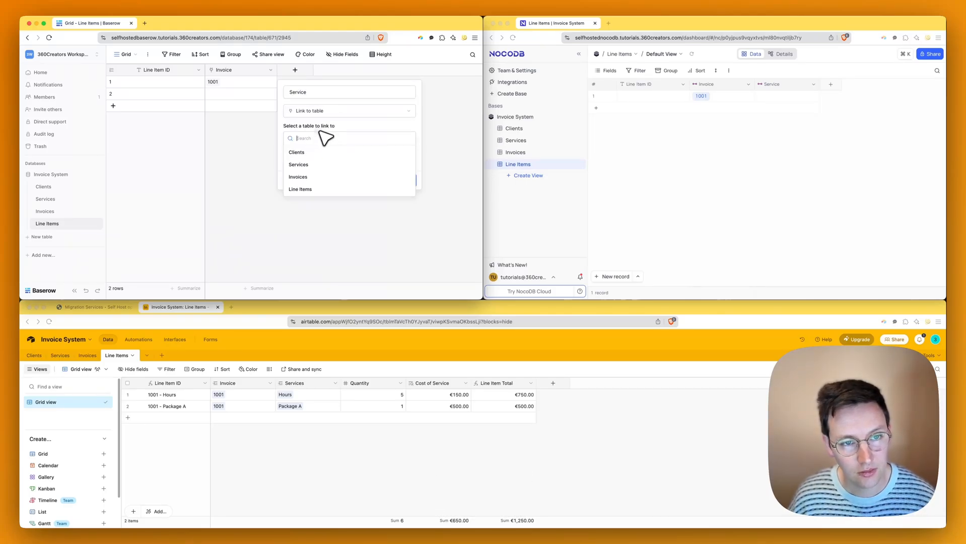
pyautogui.click(302, 165)
pyautogui.click(402, 180)
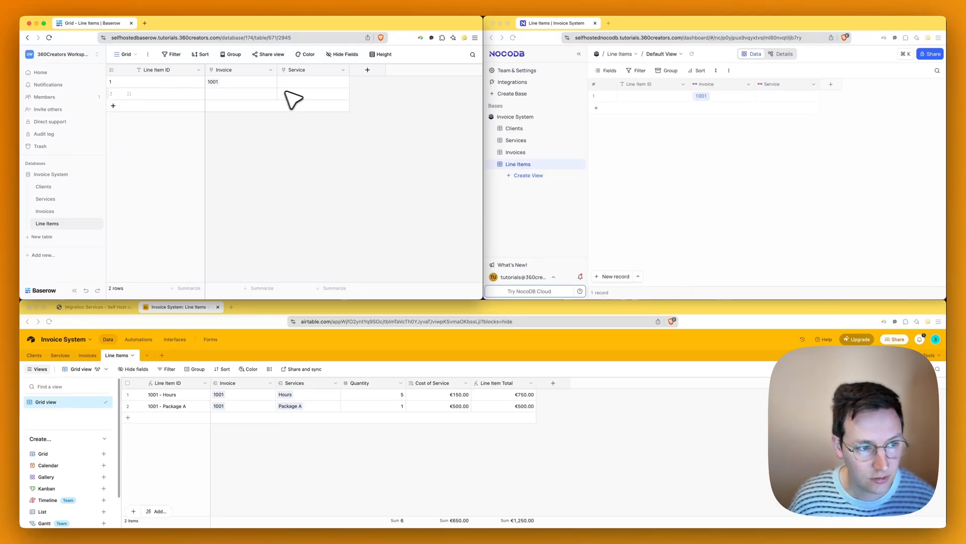
# - Link the first Baserow line item's Service cell to Hours
pyautogui.click(299, 83)
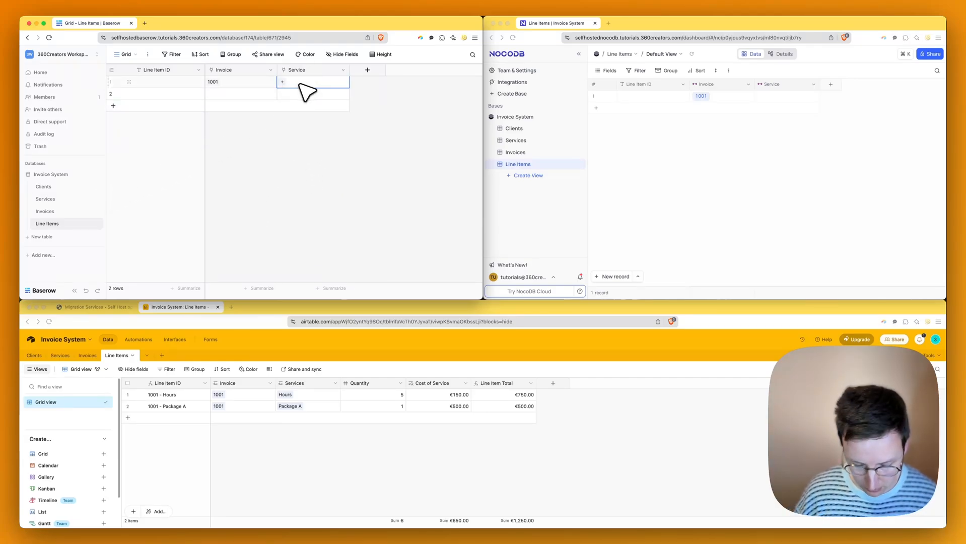
pyautogui.press('Return')
pyautogui.write('hour')
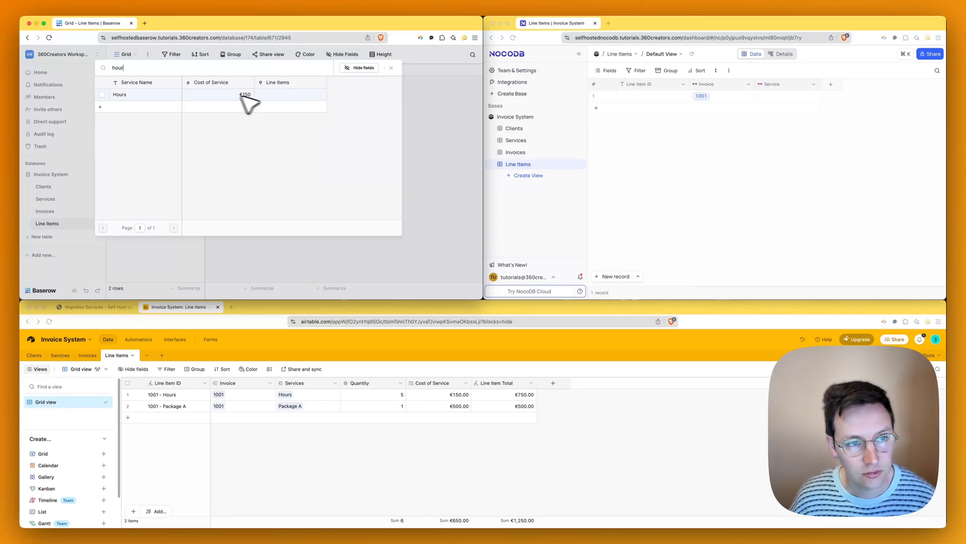
pyautogui.click(232, 95)
pyautogui.click(418, 124)
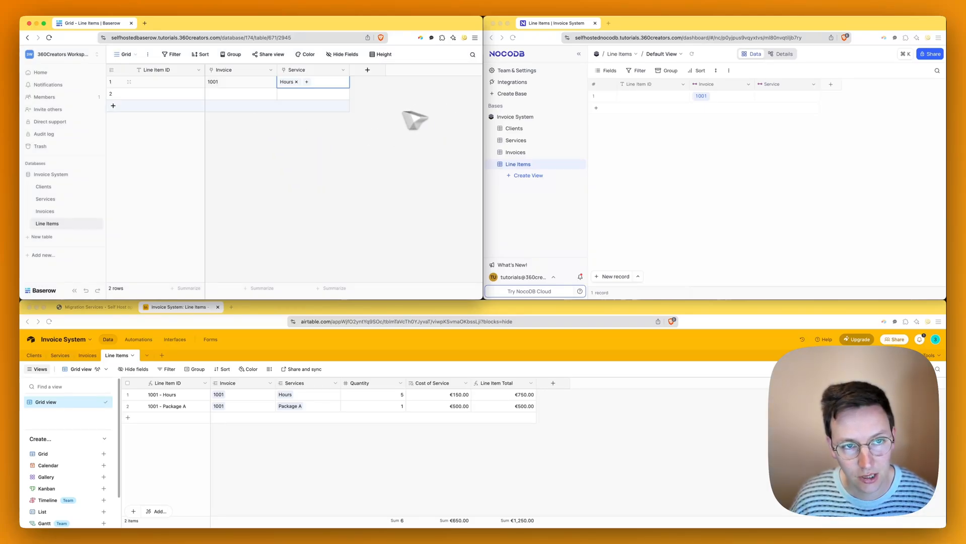
pyautogui.click(775, 154)
# - Link NocoDB's first line item to the Hours service
pyautogui.click(778, 98)
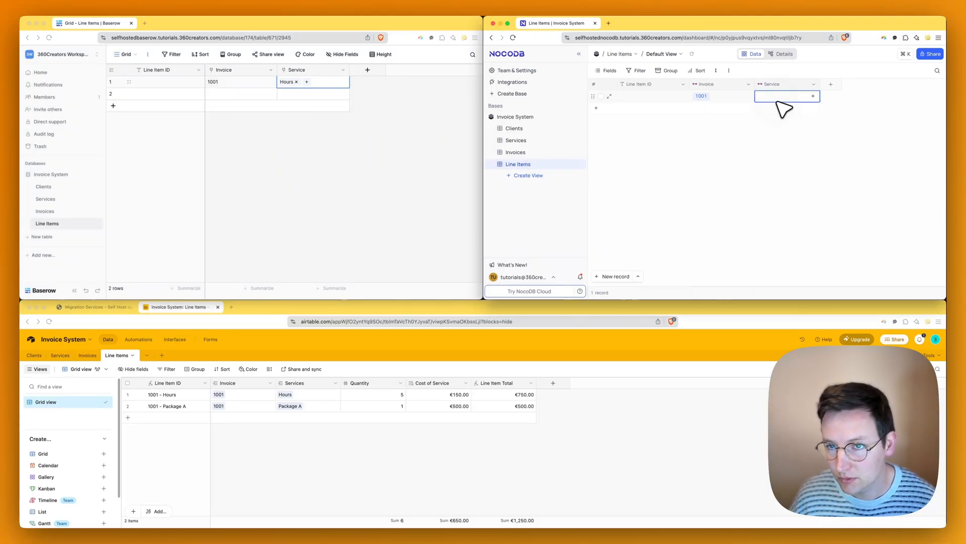
pyautogui.click(778, 99)
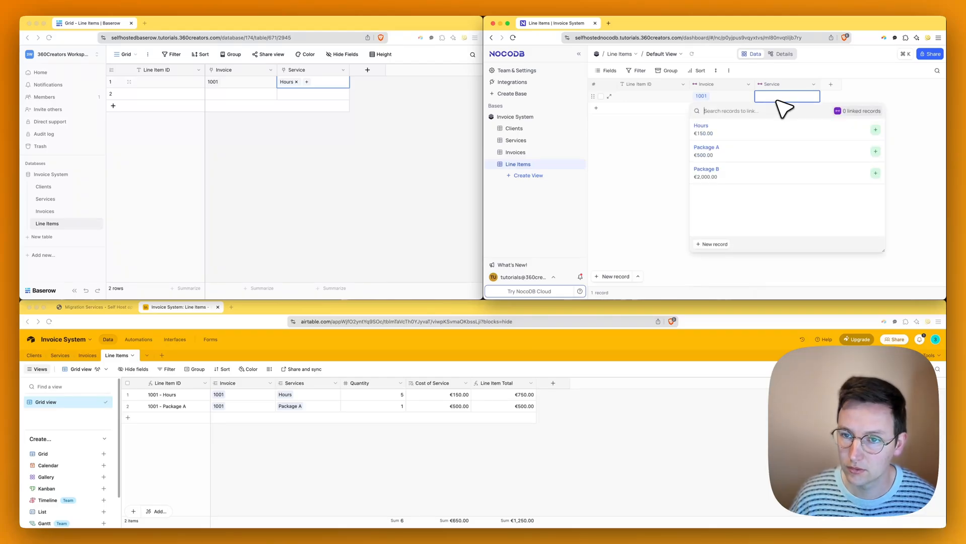
pyautogui.write('hours')
pyautogui.press('Return')
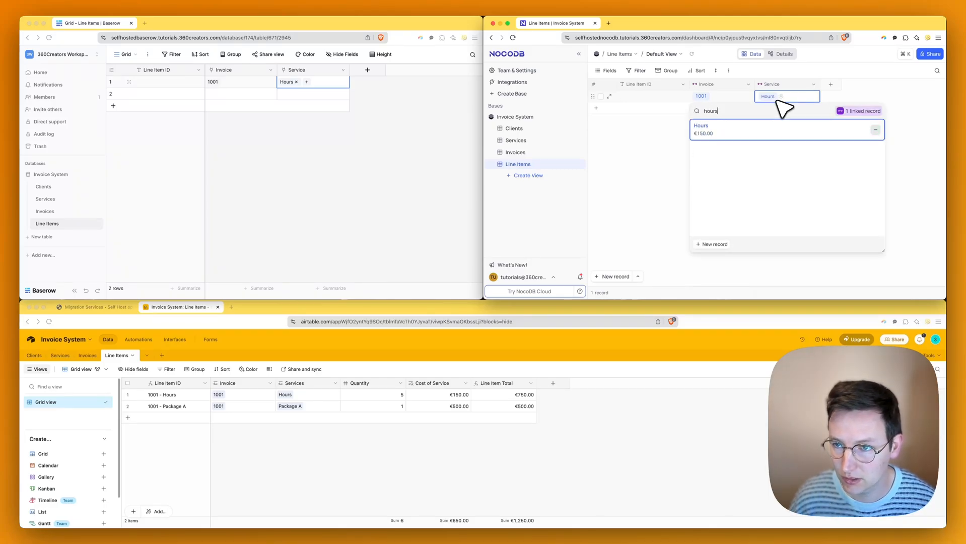
pyautogui.press('Escape')
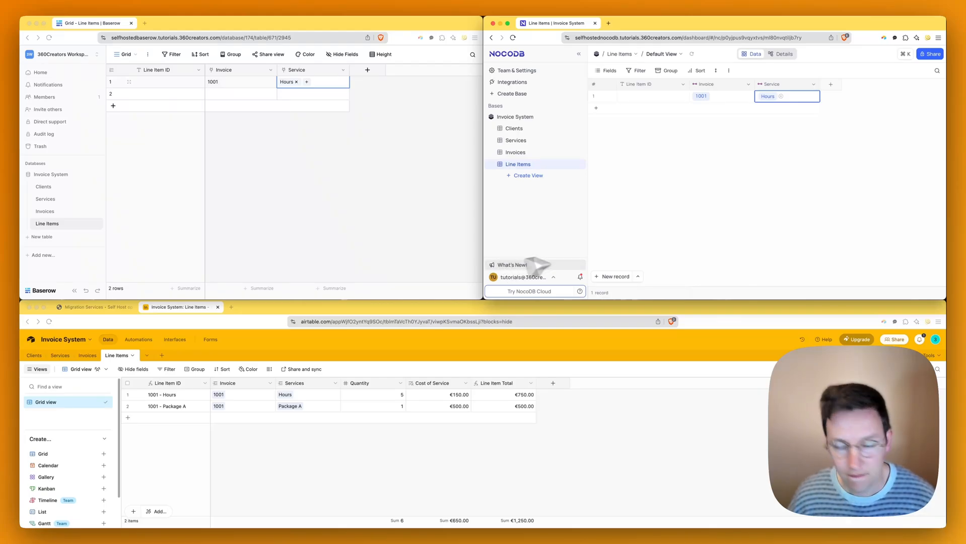
pyautogui.hotkey('shift', 'Return')
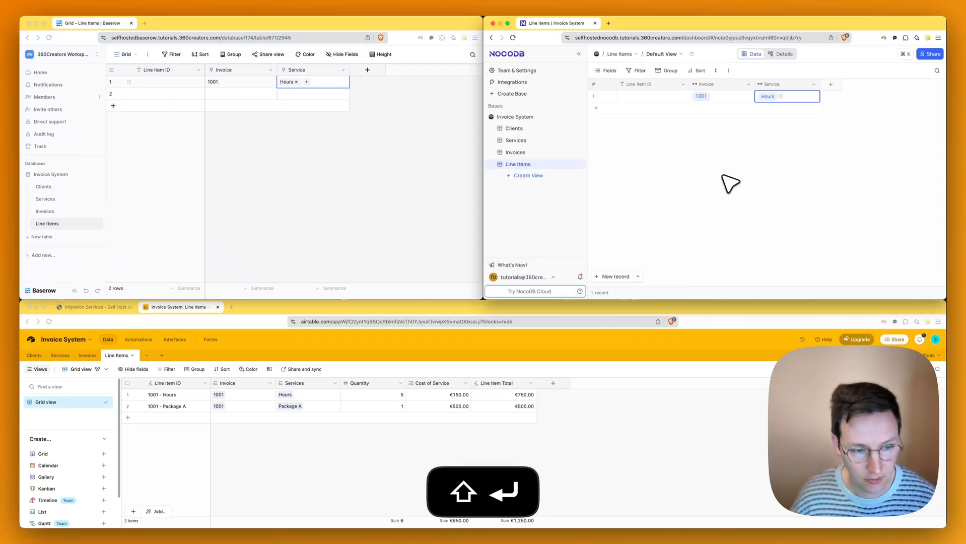
pyautogui.click(795, 134)
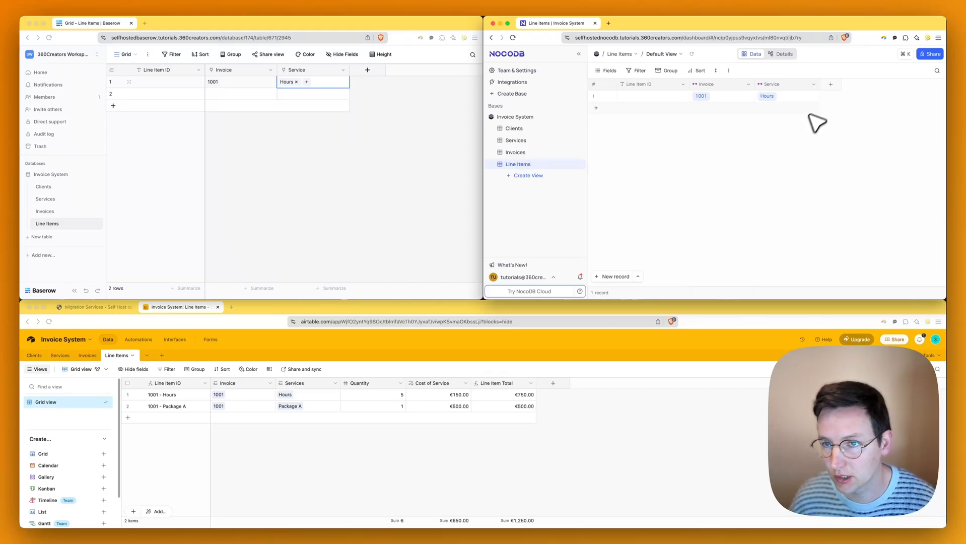
# - Check the first record's linked Hours service, then add a second blank line item record
pyautogui.click(813, 96)
pyautogui.click(845, 88)
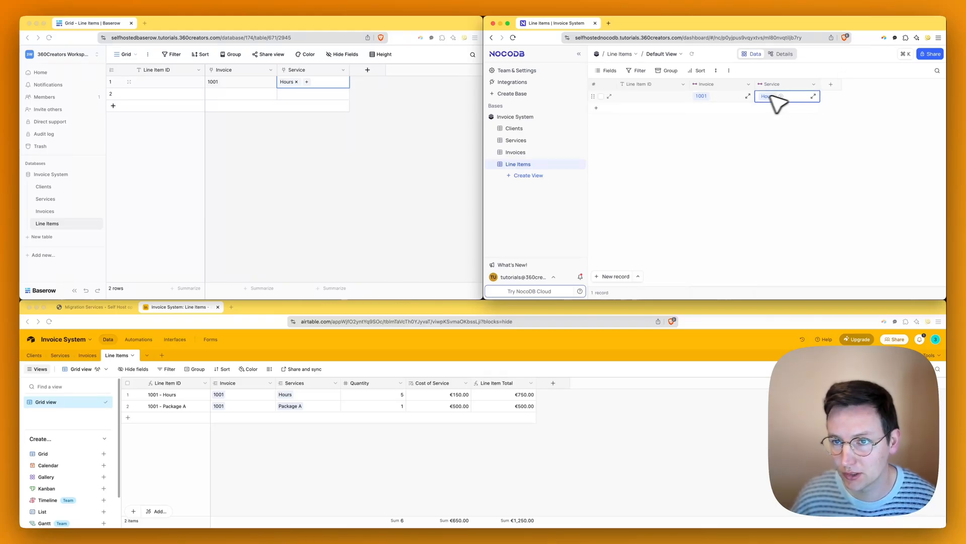
pyautogui.hotkey('shift', 'Return')
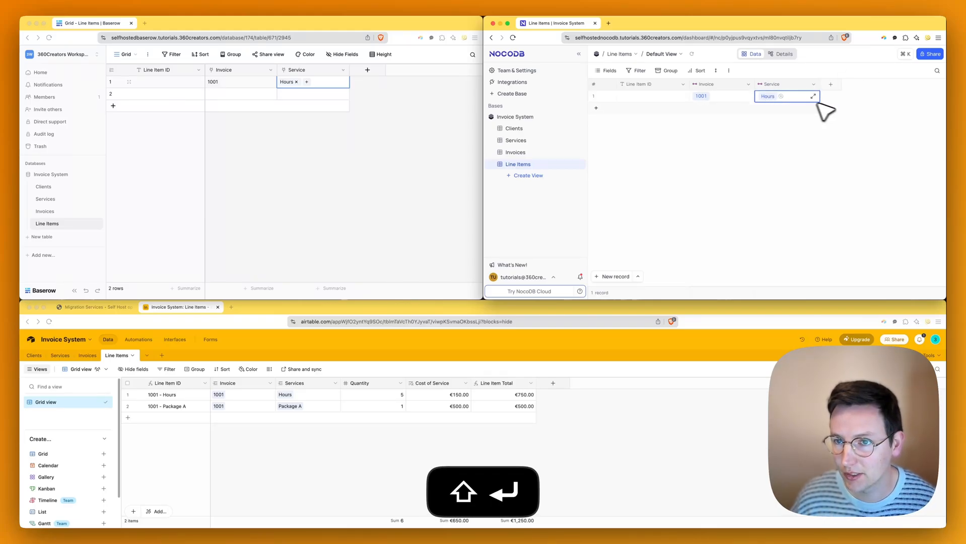
pyautogui.click(842, 107)
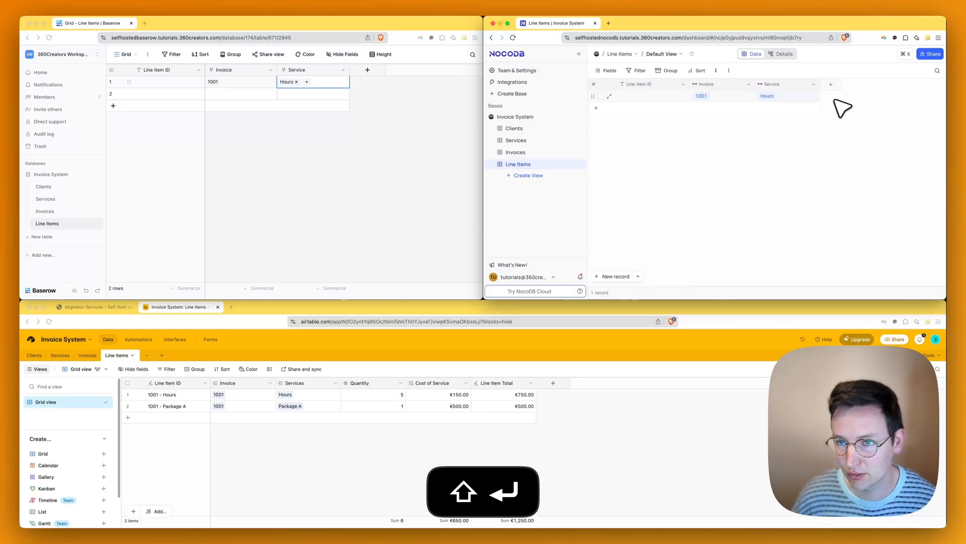
pyautogui.click(808, 95)
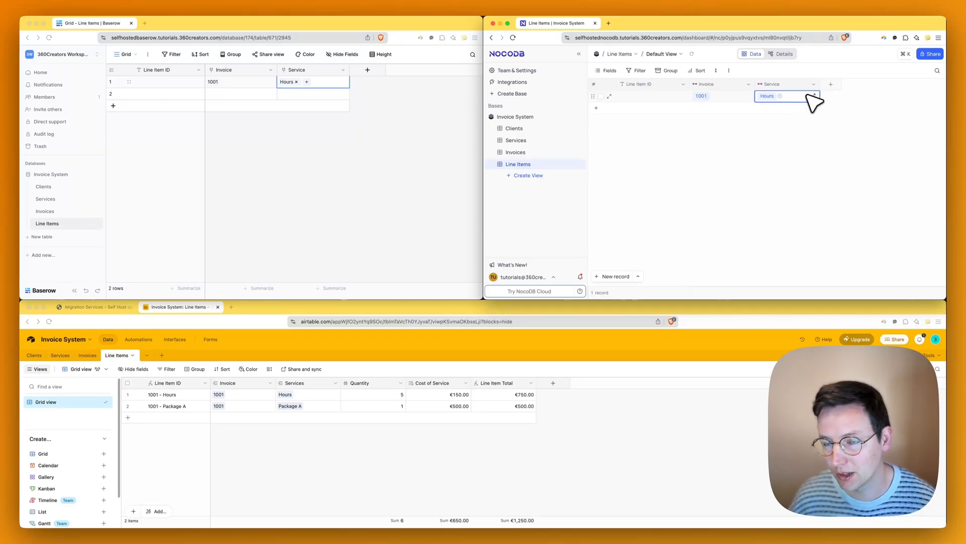
pyautogui.click(808, 95)
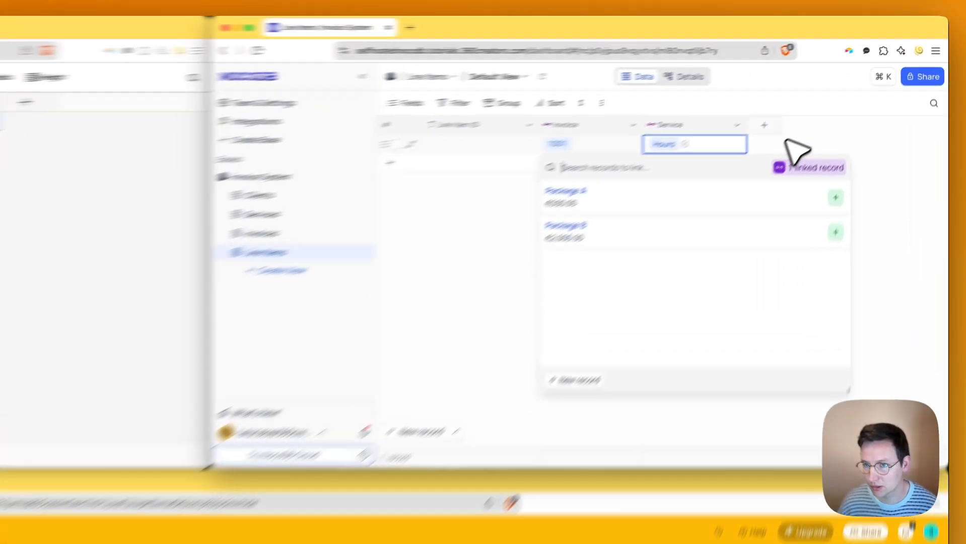
pyautogui.click(847, 96)
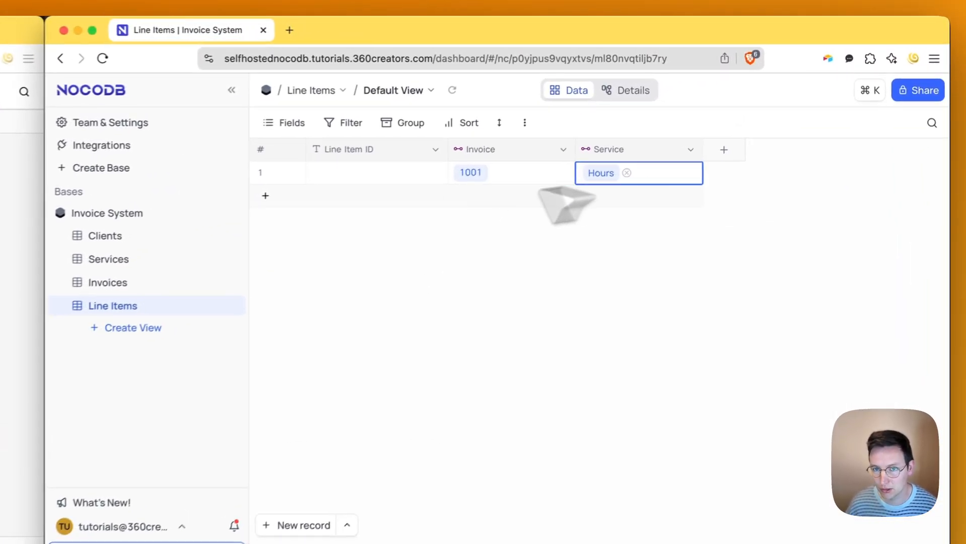
pyautogui.click(608, 108)
# - Undo an extra third record and copy row 1's 1001 invoice link into row 2
pyautogui.click(722, 122)
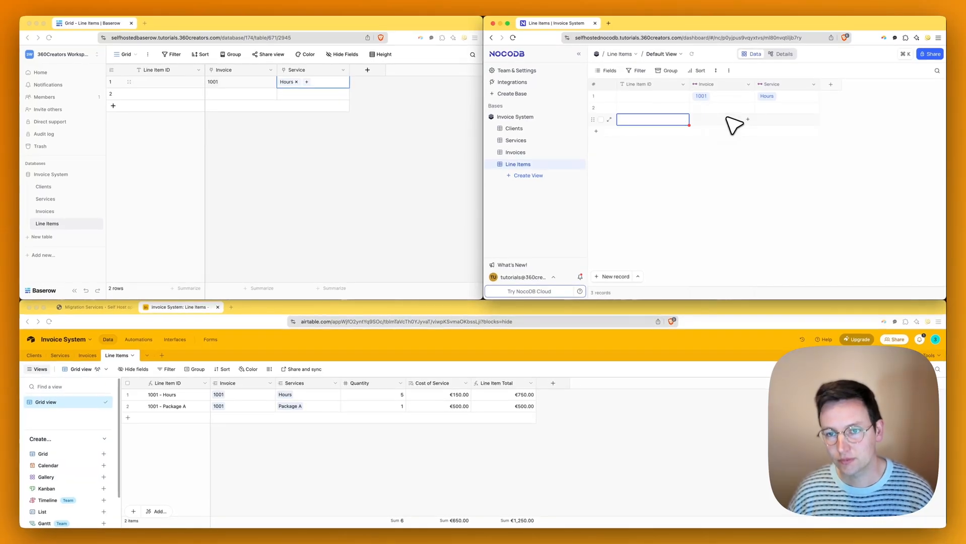
pyautogui.press('super+z')
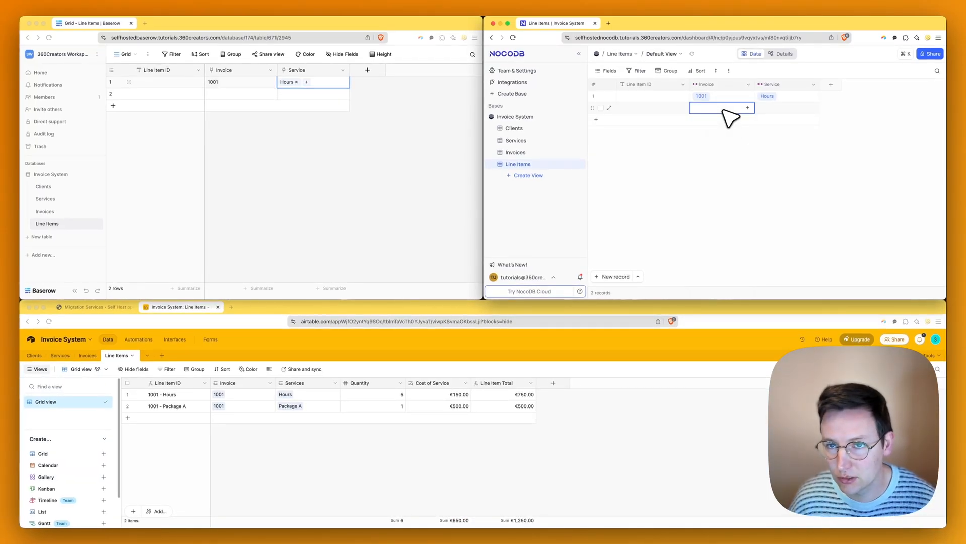
pyautogui.press('Up')
pyautogui.press('super+c')
pyautogui.press('Down')
pyautogui.press('super+v')
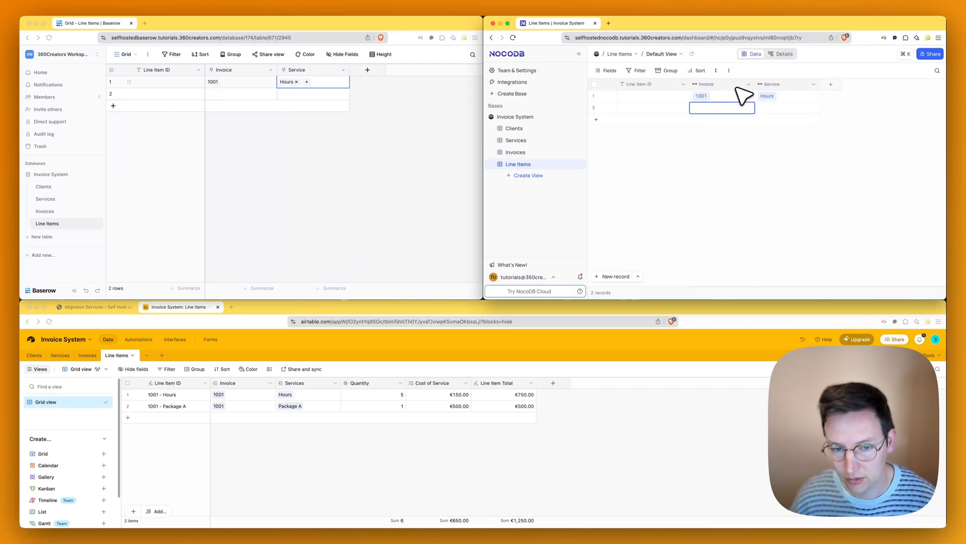
# - Check row 2's invoice choices, then open the Invoice field's edit settings
pyautogui.doubleClick(721, 110)
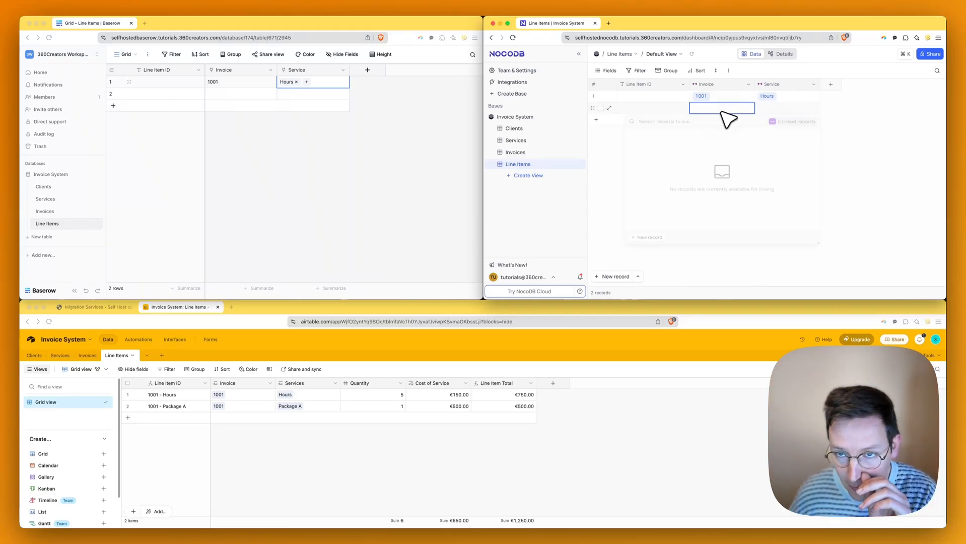
pyautogui.click(721, 110)
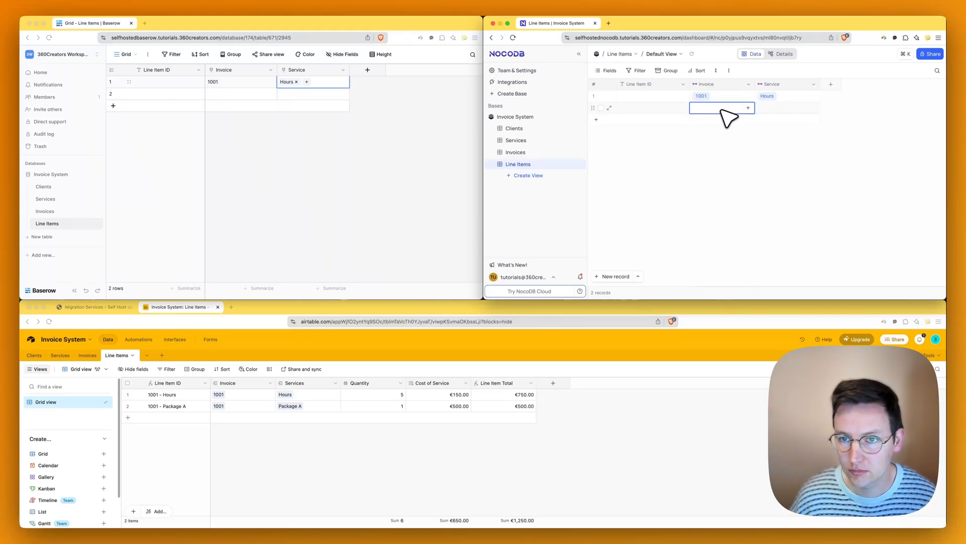
pyautogui.click(707, 199)
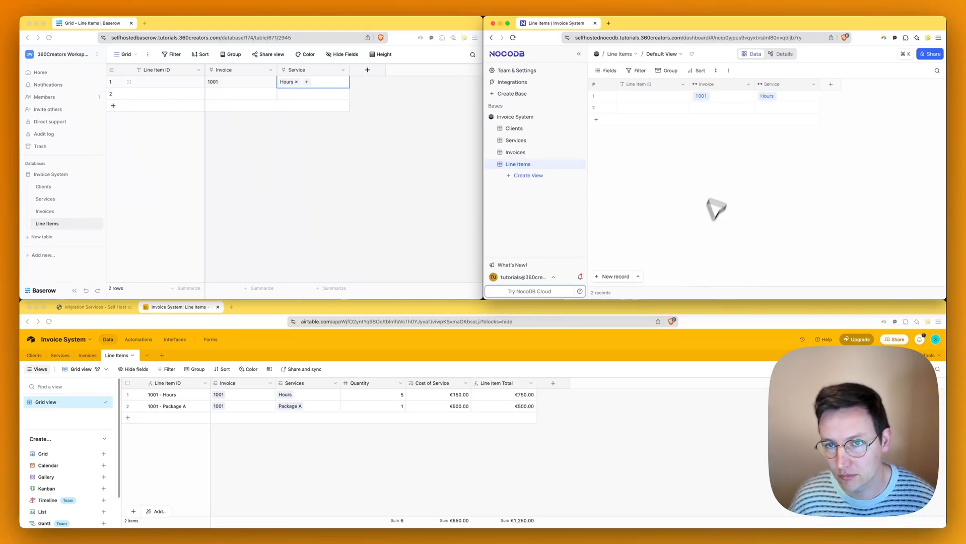
pyautogui.click(749, 84)
pyautogui.click(698, 114)
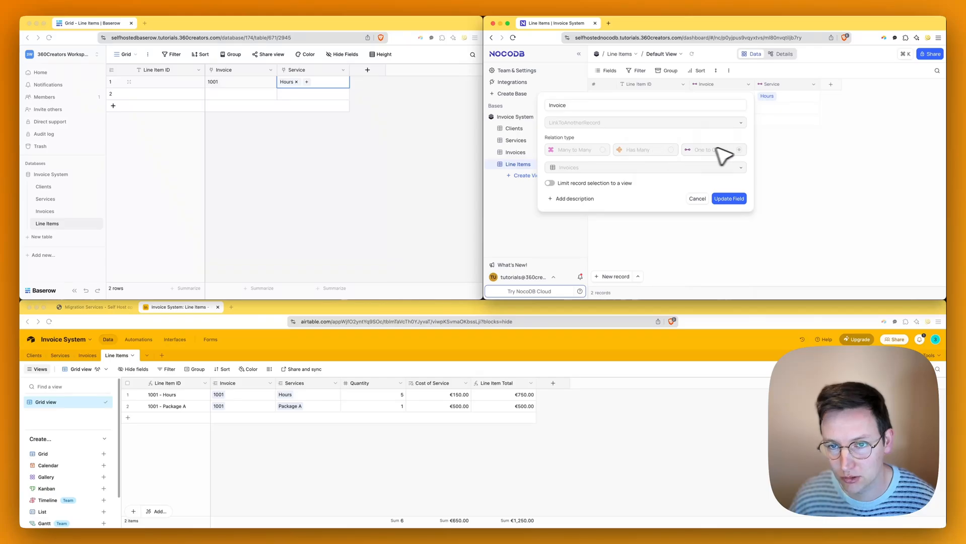
# - Close the Invoice field settings unchanged and dismiss its options menu
pyautogui.click(697, 199)
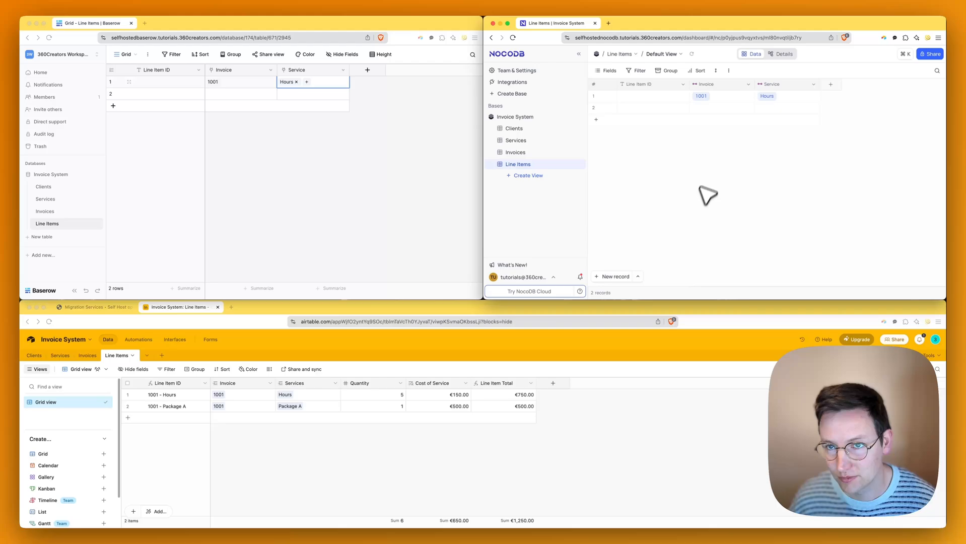
pyautogui.click(748, 85)
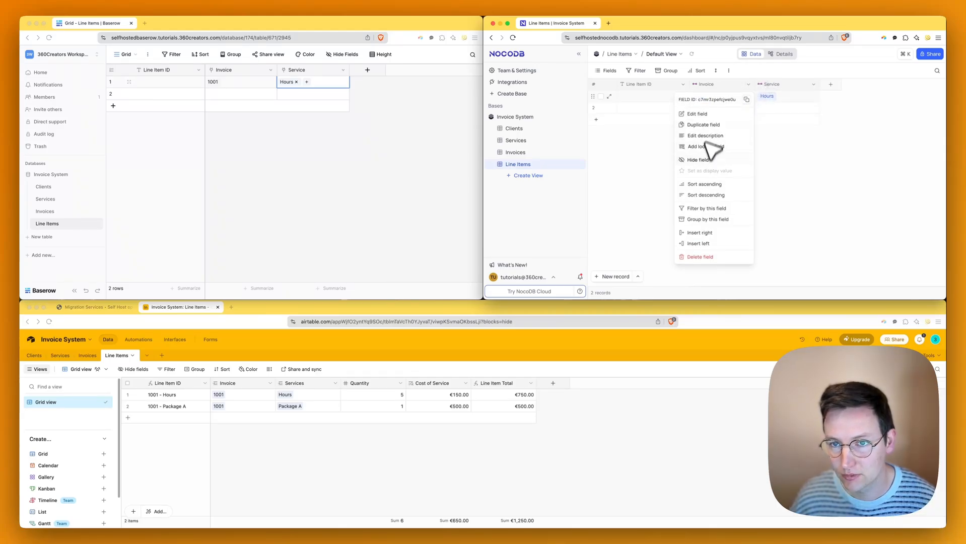
pyautogui.click(645, 171)
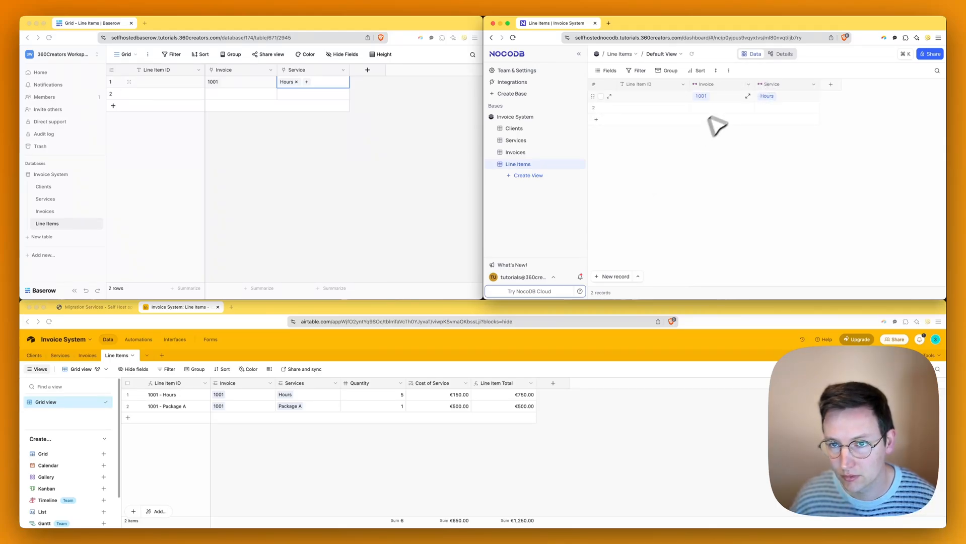
pyautogui.click(749, 85)
pyautogui.click(836, 114)
# - Add a many-to-many Links field named 'Invoice Many' to Line Items, connected to Invoices
pyautogui.click(831, 84)
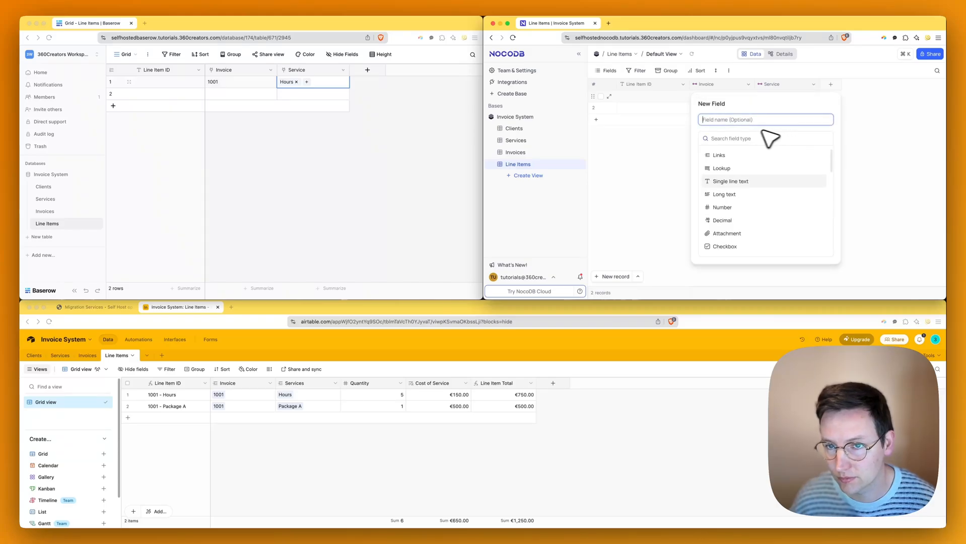
pyautogui.click(747, 140)
pyautogui.write('link')
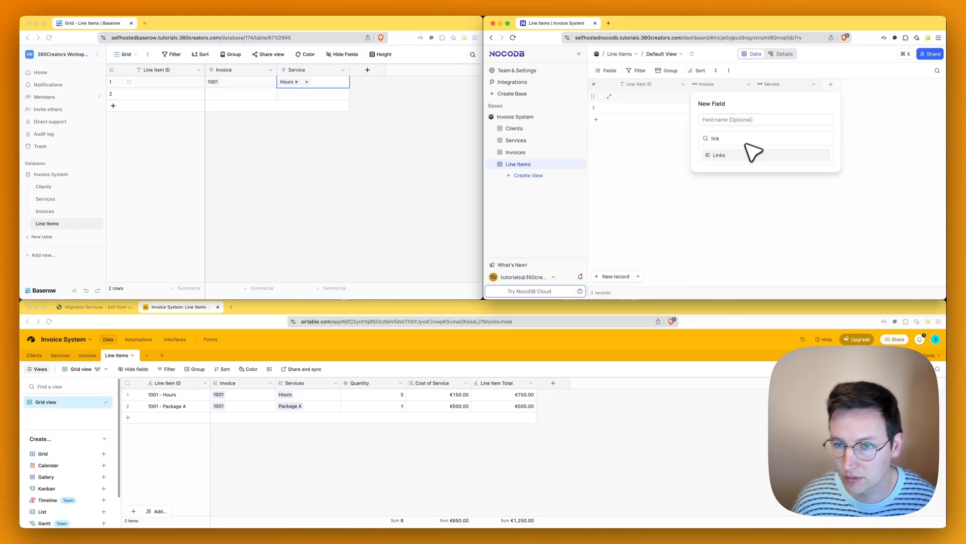
pyautogui.click(746, 151)
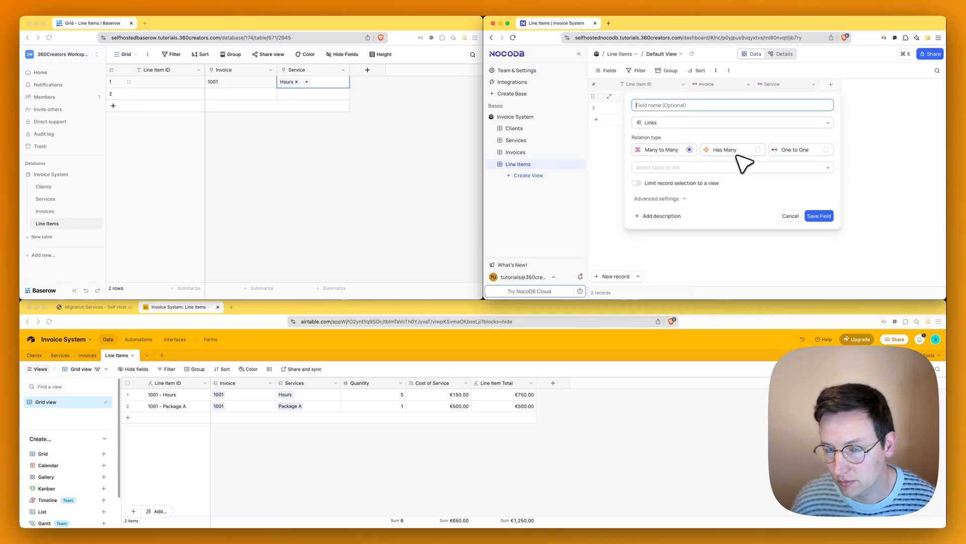
pyautogui.click(672, 168)
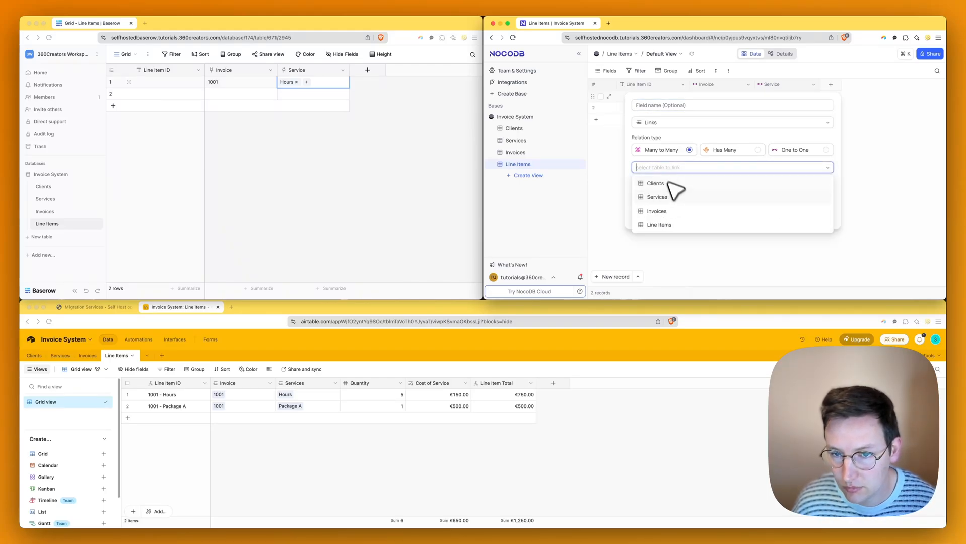
pyautogui.click(657, 211)
pyautogui.click(684, 109)
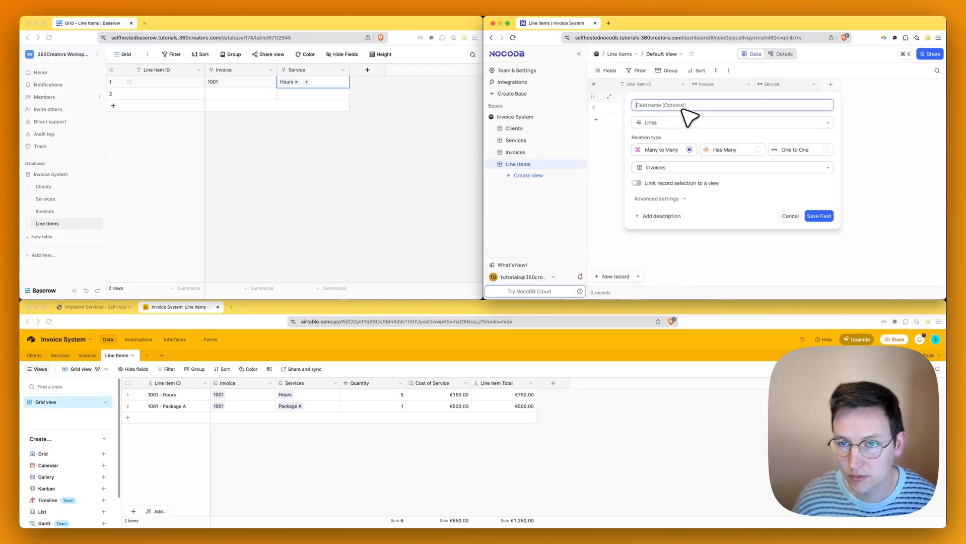
pyautogui.write('Invoice')
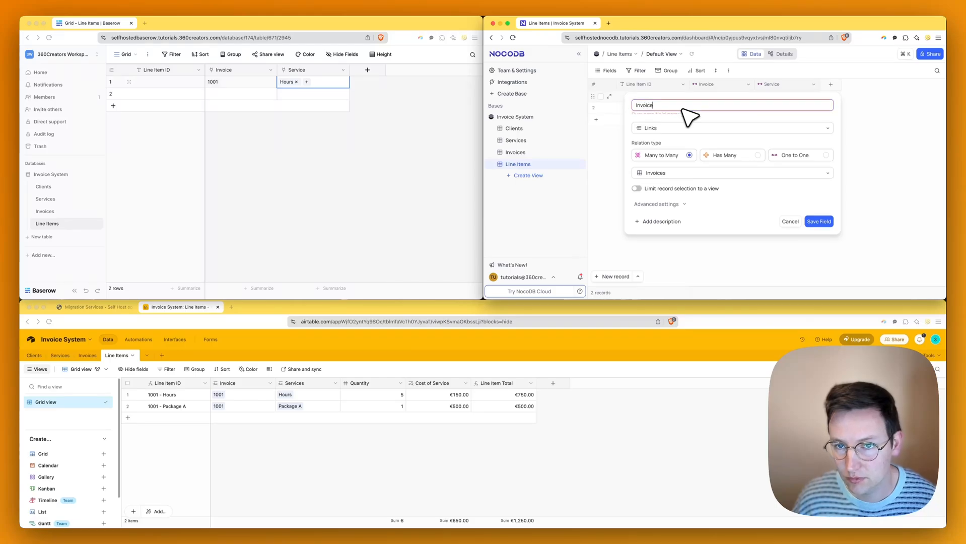
pyautogui.write('s')
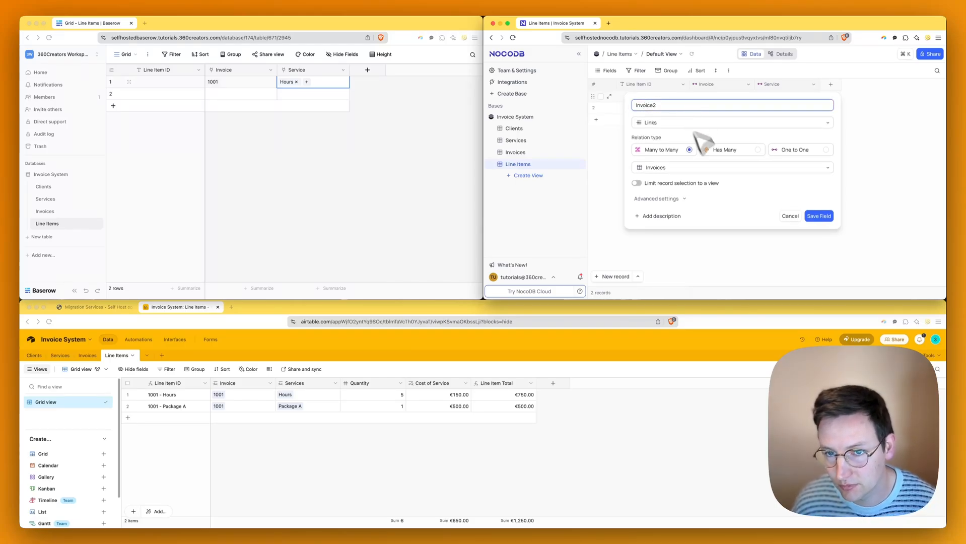
pyautogui.press('BackSpace')
pyautogui.write('Ma')
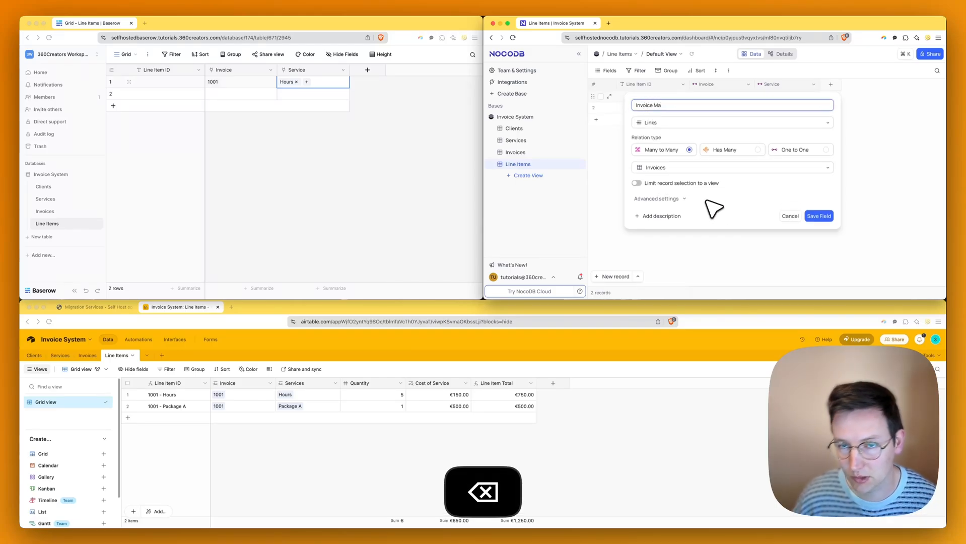
pyautogui.write('ny')
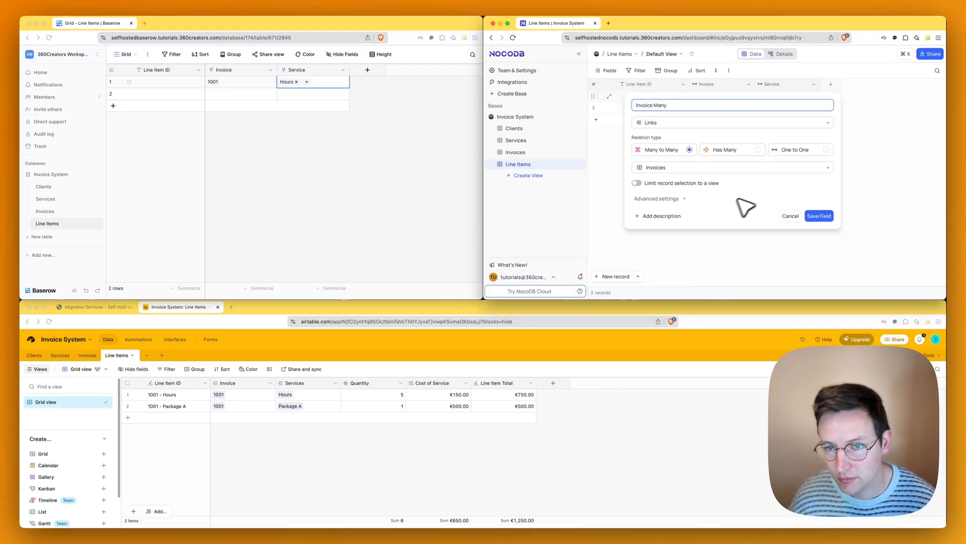
pyautogui.click(817, 216)
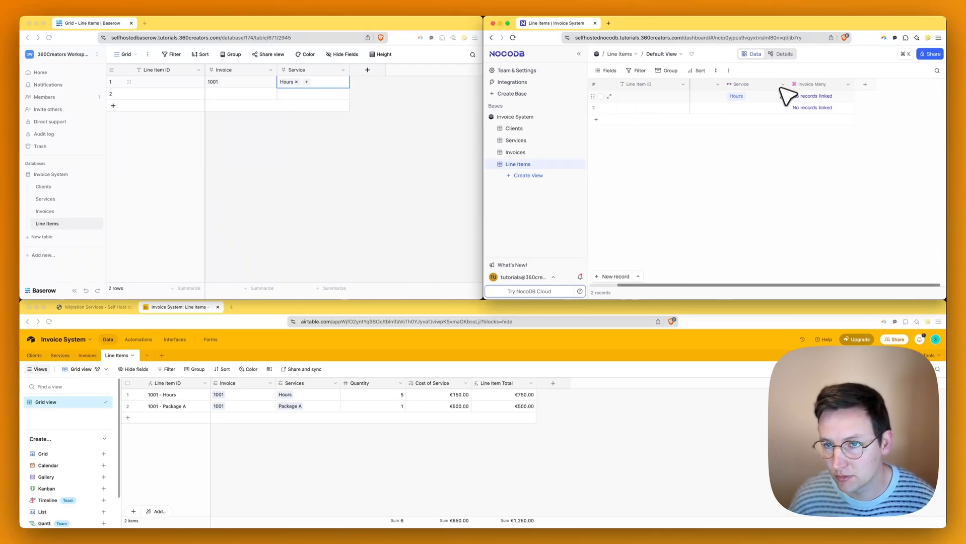
# - Browse the first line item's linkable invoices without linking any
pyautogui.click(824, 96)
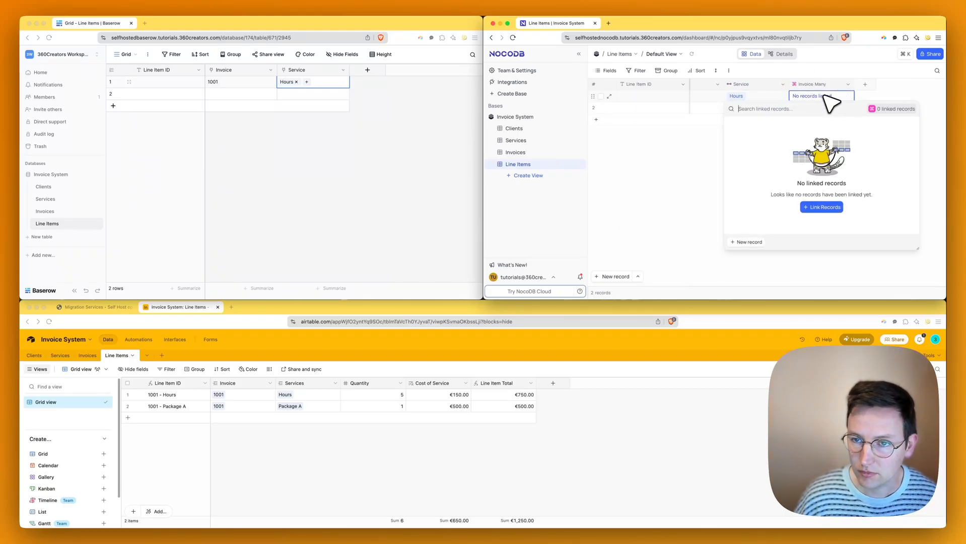
pyautogui.write('hours')
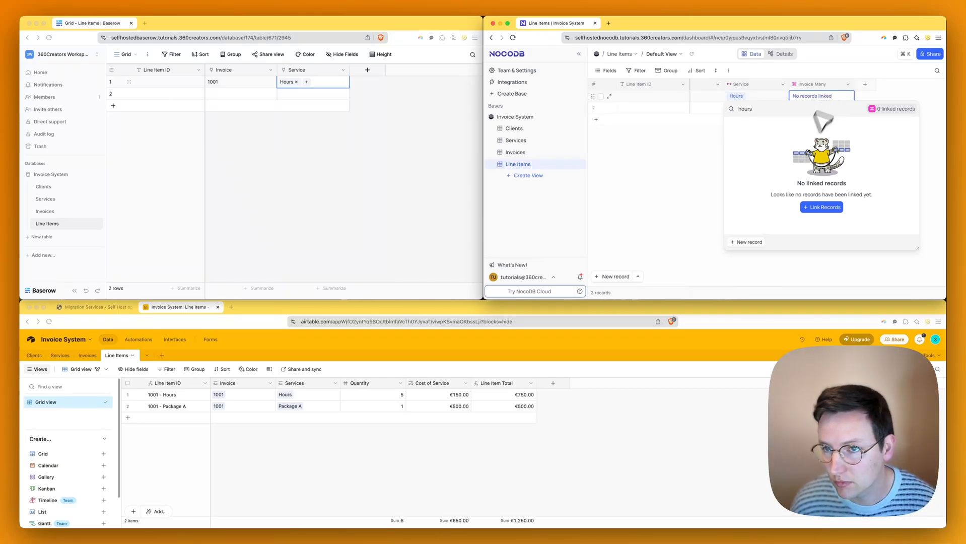
pyautogui.click(820, 207)
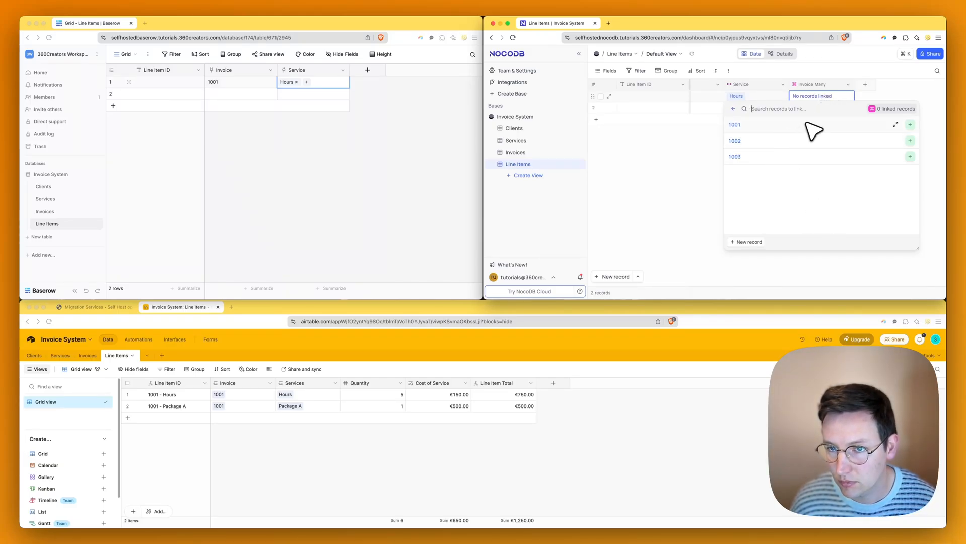
pyautogui.click(681, 138)
pyautogui.click(718, 185)
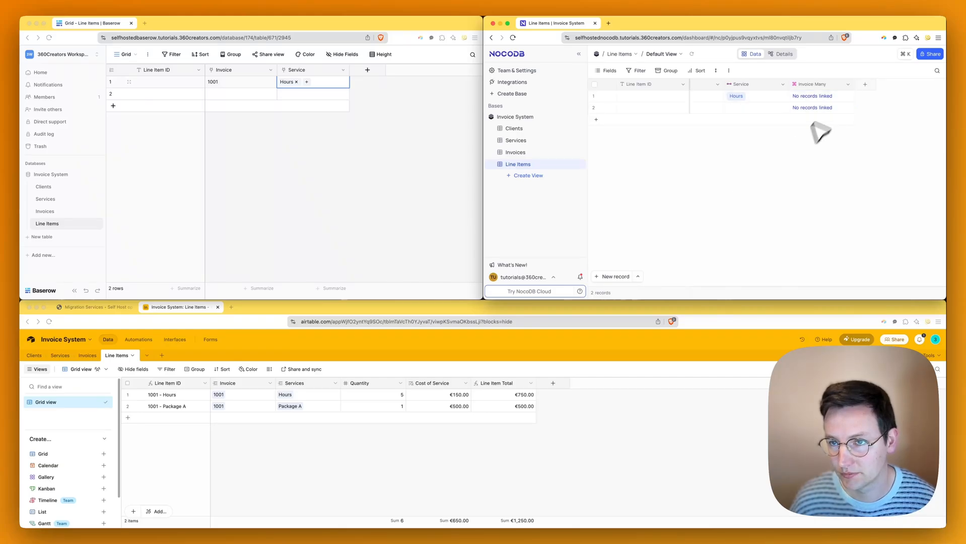
# - Move Invoice Many beside Invoice and link the first line item to invoice 1001
pyautogui.hscroll(-1, 819, 114)
pyautogui.moveTo(831, 84); pyautogui.dragTo(721, 93)
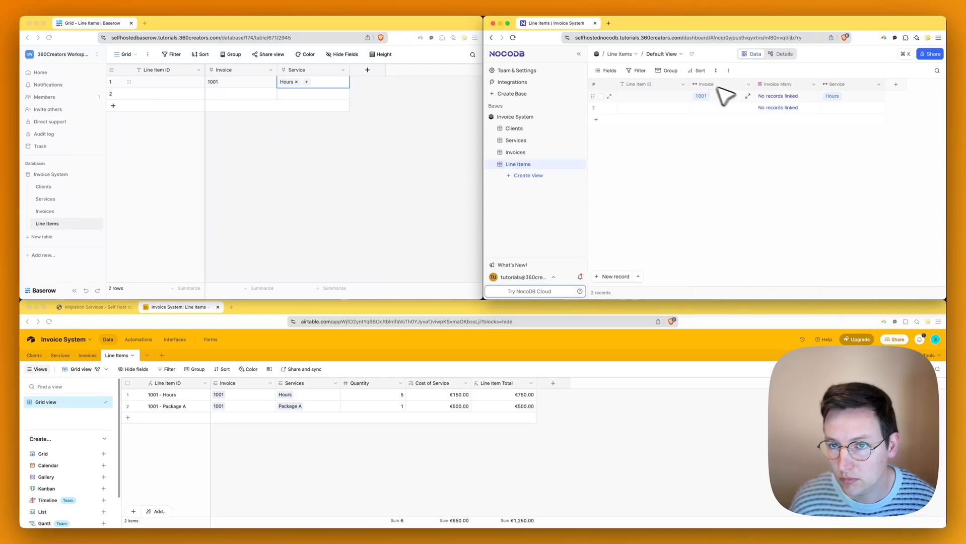
pyautogui.click(796, 103)
pyautogui.click(795, 105)
pyautogui.write('1001')
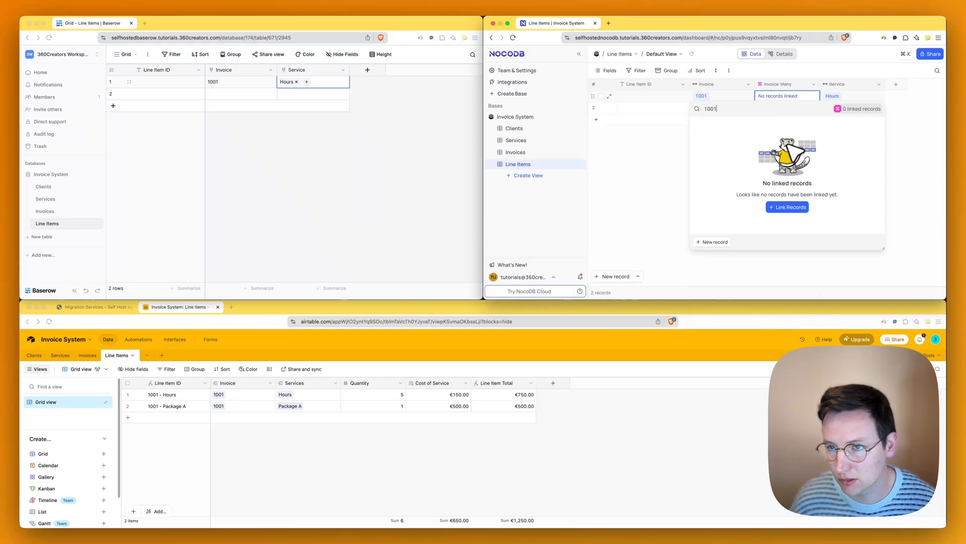
pyautogui.click(791, 206)
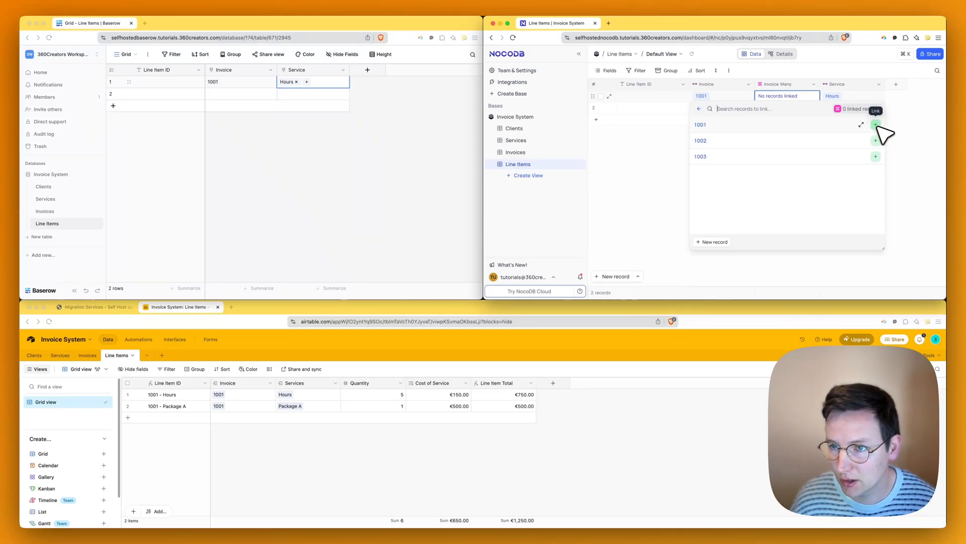
pyautogui.click(876, 125)
pyautogui.click(670, 210)
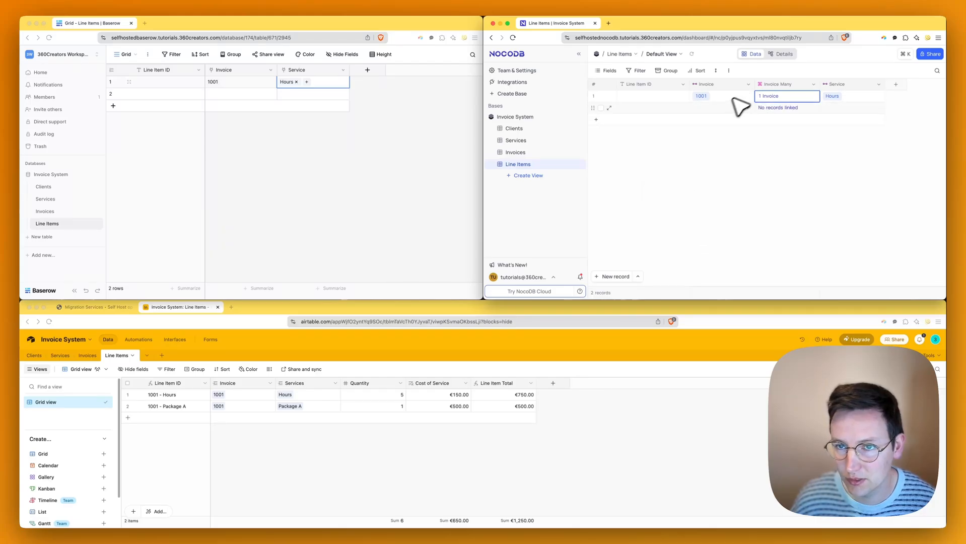
pyautogui.click(721, 108)
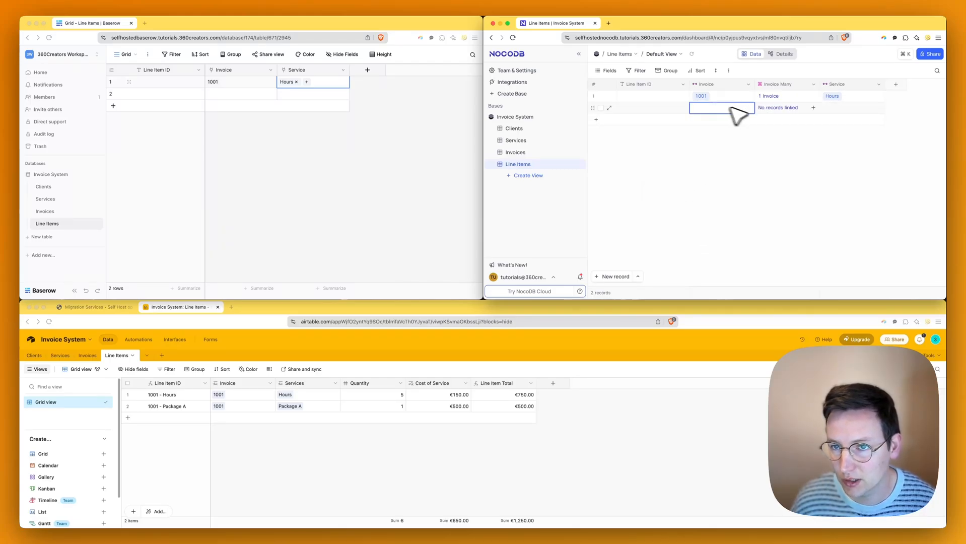
# - Link invoice 1002 to the second line item and compare it with the first item's invoice
pyautogui.click(778, 107)
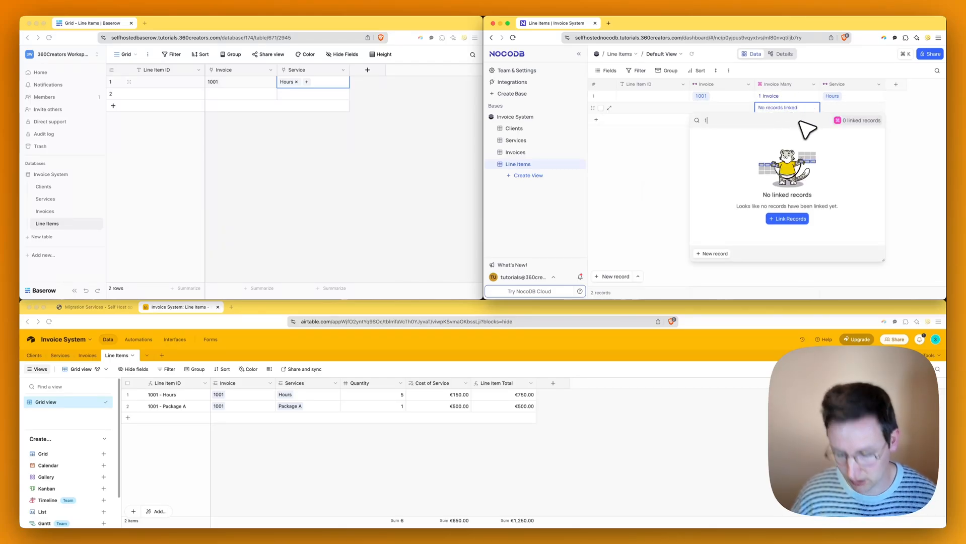
pyautogui.click(802, 220)
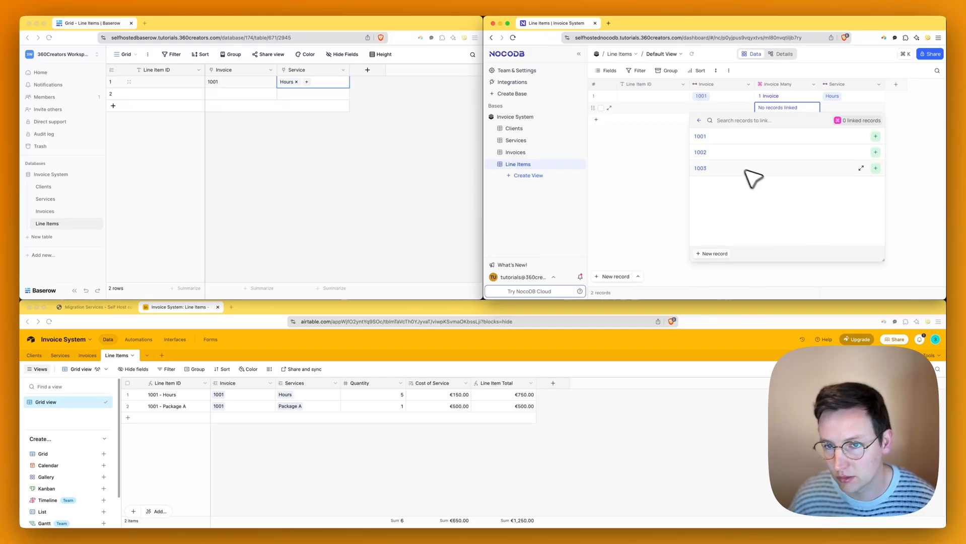
pyautogui.click(875, 152)
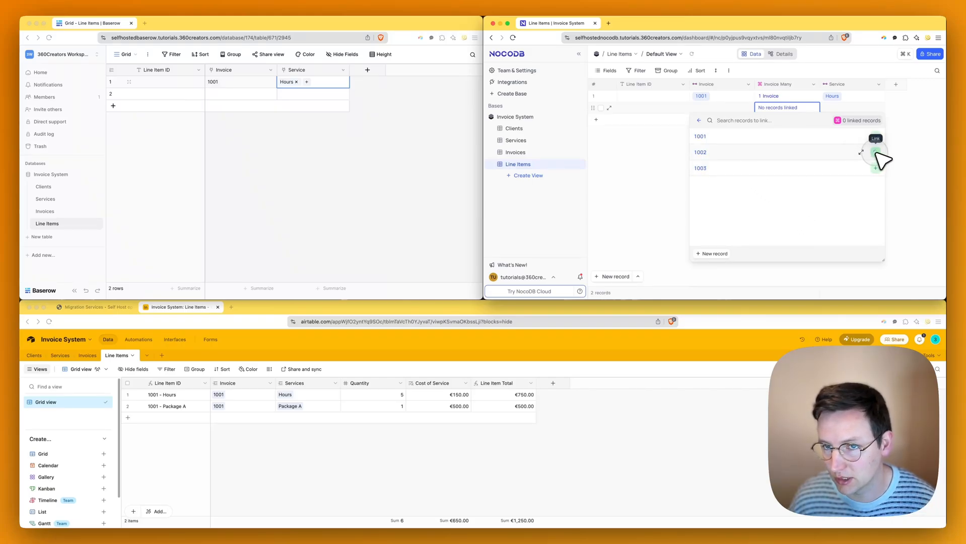
pyautogui.click(668, 179)
pyautogui.click(725, 96)
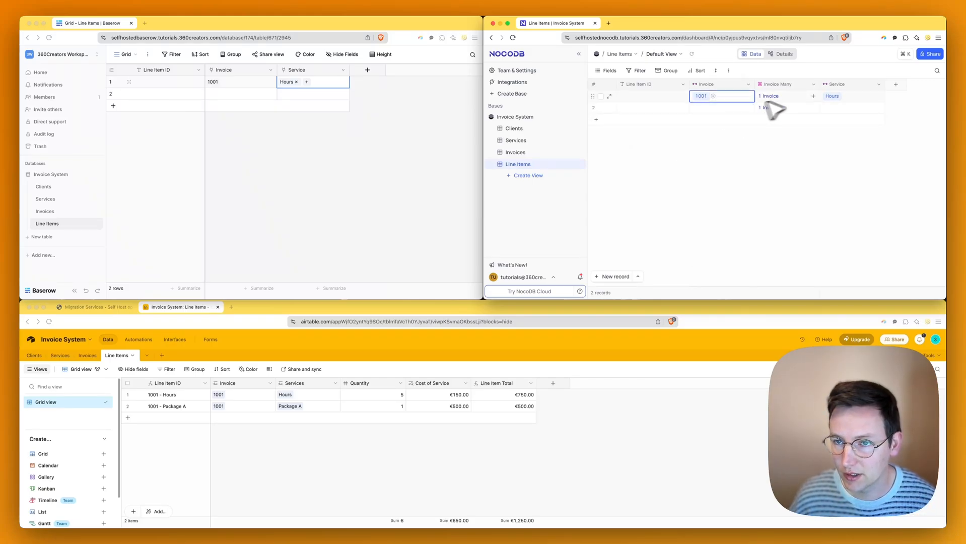
pyautogui.click(795, 108)
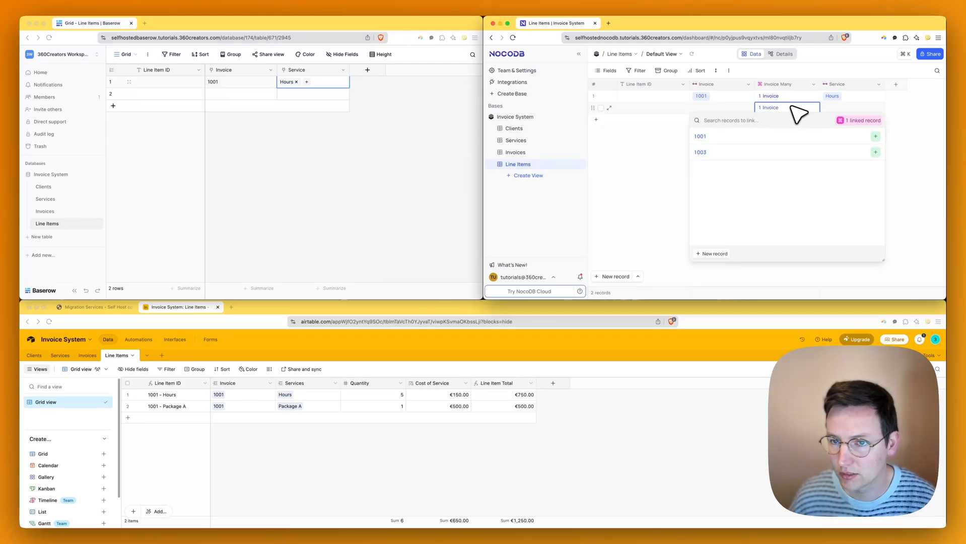
pyautogui.press('BackSpace')
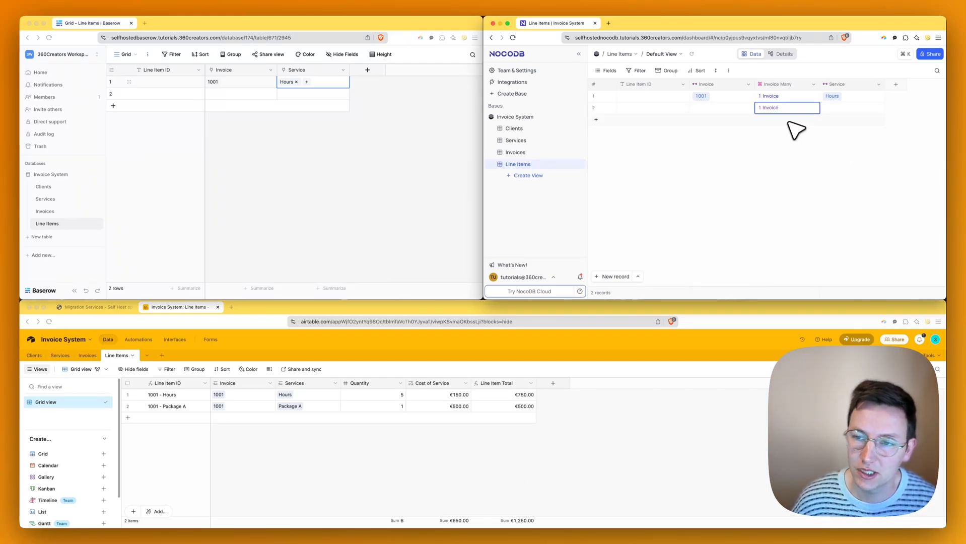
pyautogui.press('BackSpace')
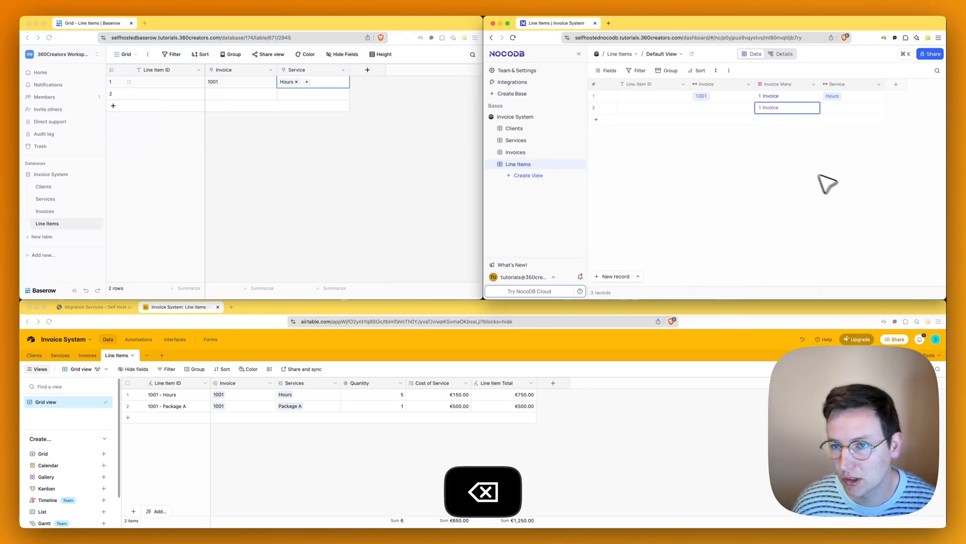
# - Replace the second line item's 1002 invoice link with invoice 1001
pyautogui.click(780, 111)
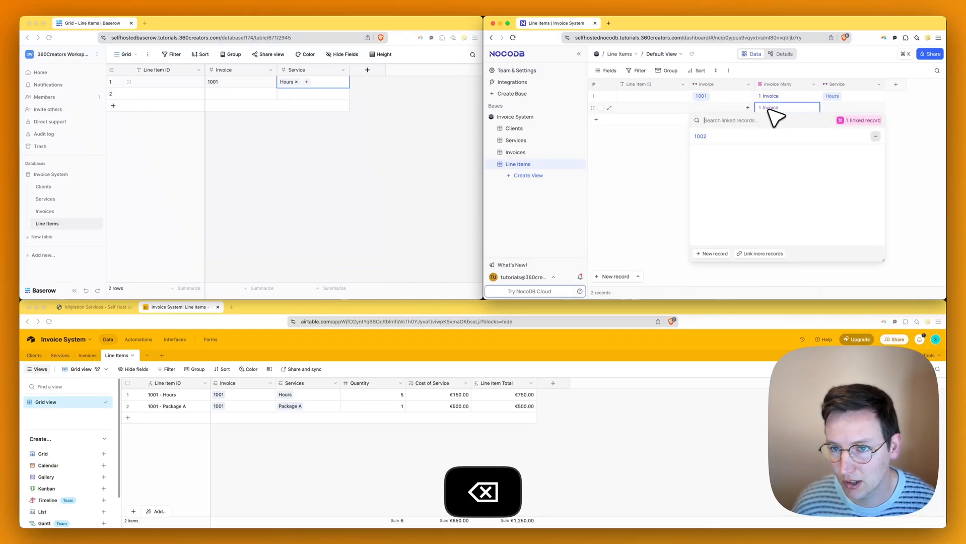
pyautogui.click(876, 136)
pyautogui.click(922, 130)
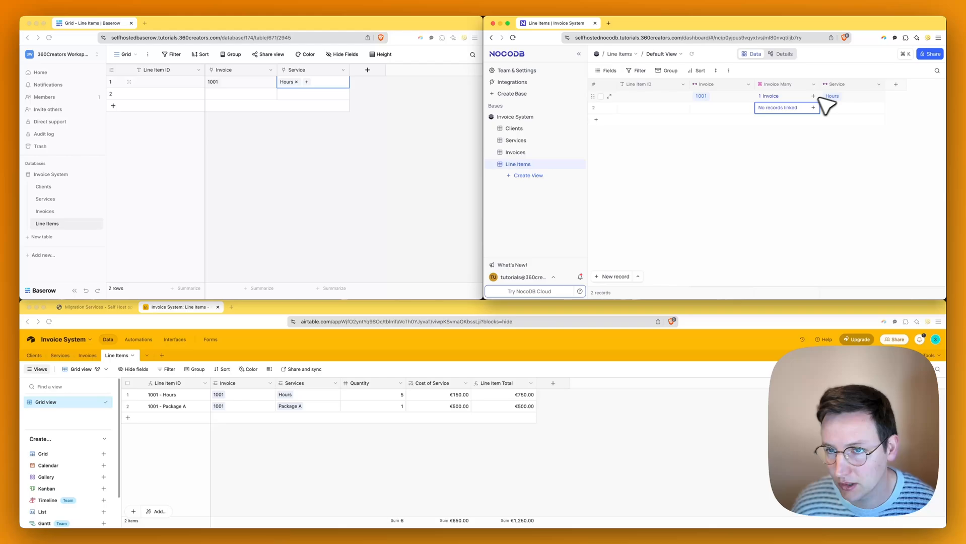
pyautogui.click(780, 108)
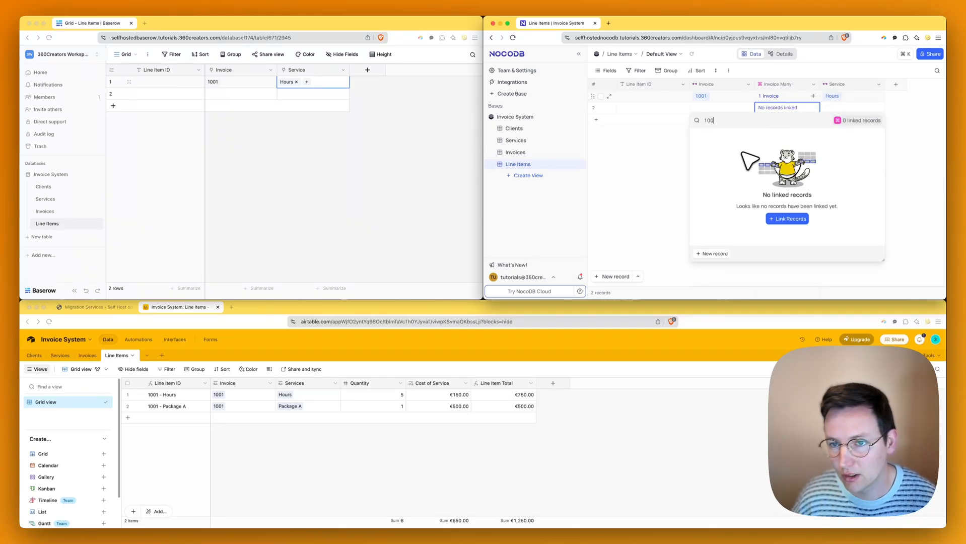
pyautogui.click(798, 220)
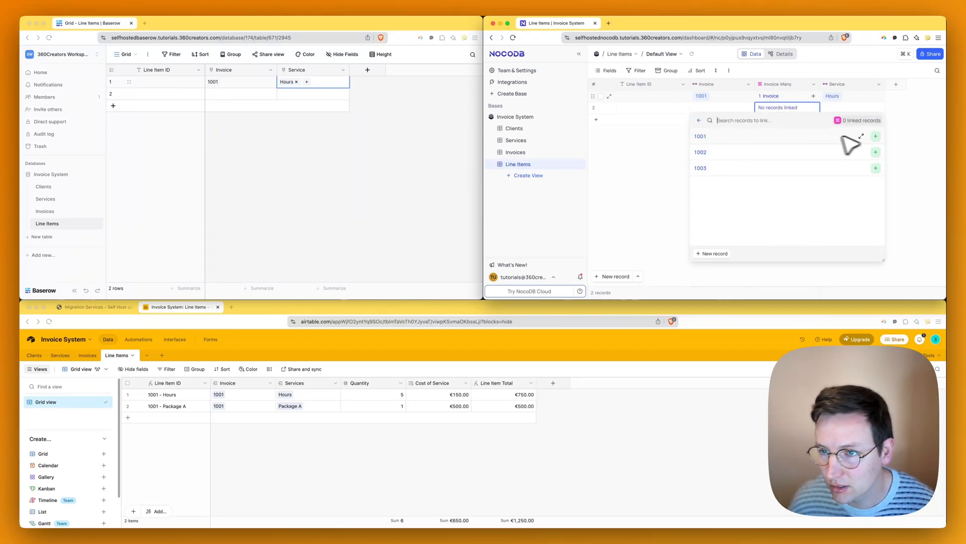
pyautogui.click(876, 136)
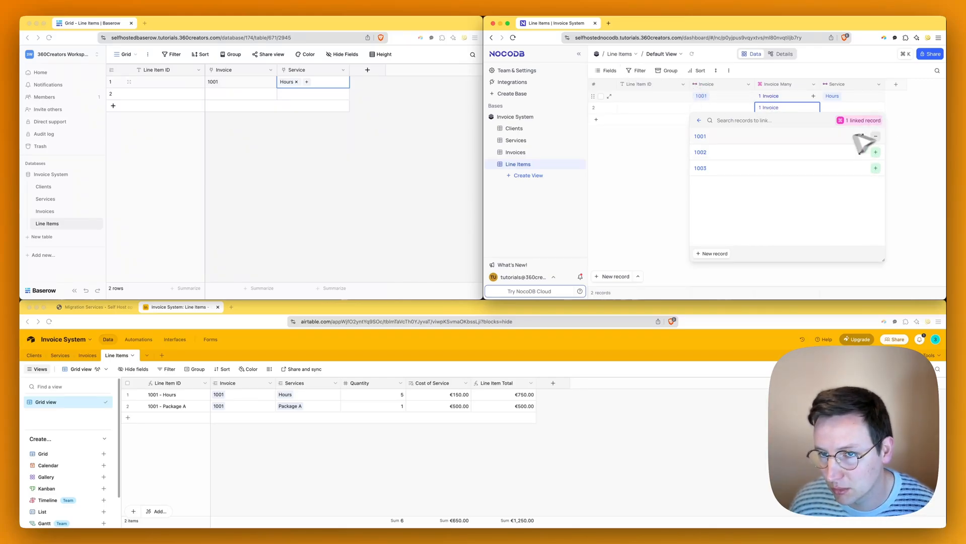
pyautogui.click(899, 143)
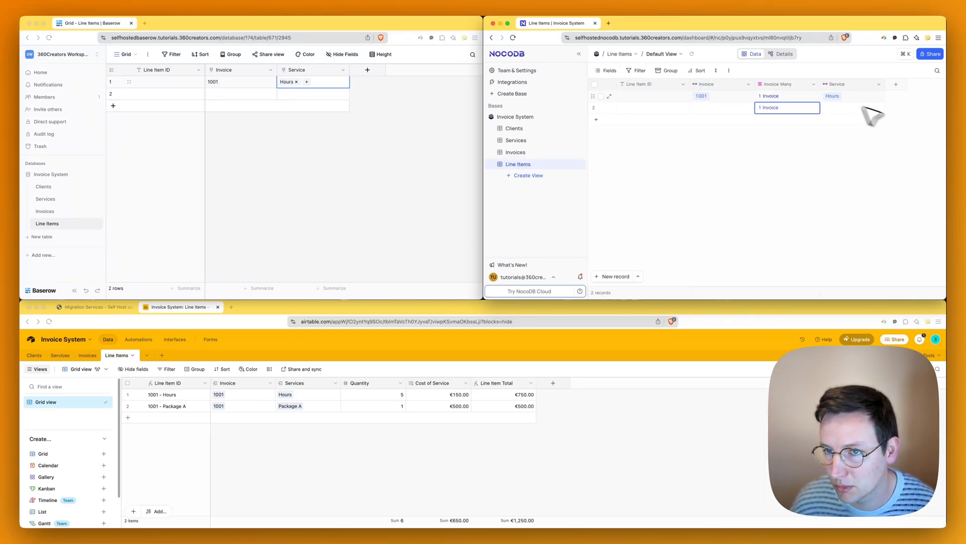
pyautogui.click(766, 97)
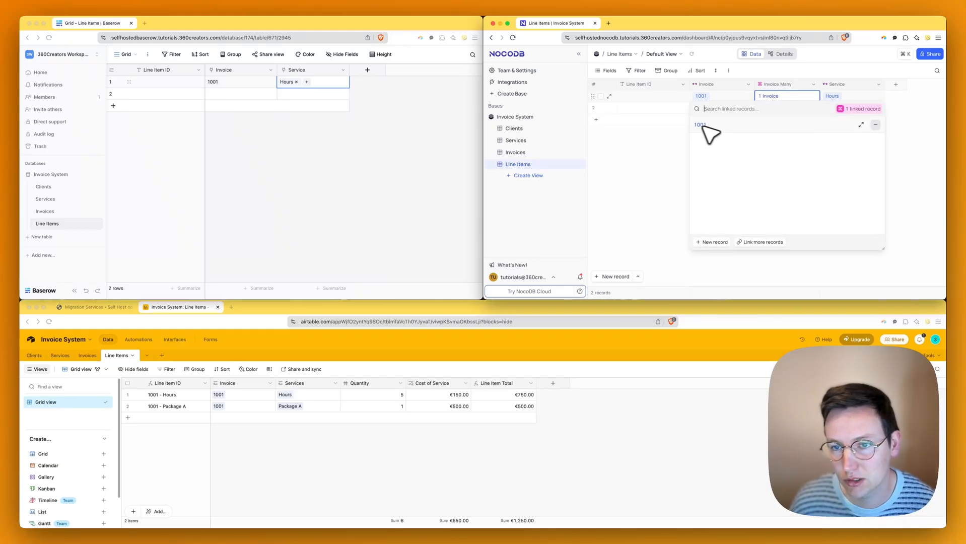
pyautogui.click(661, 162)
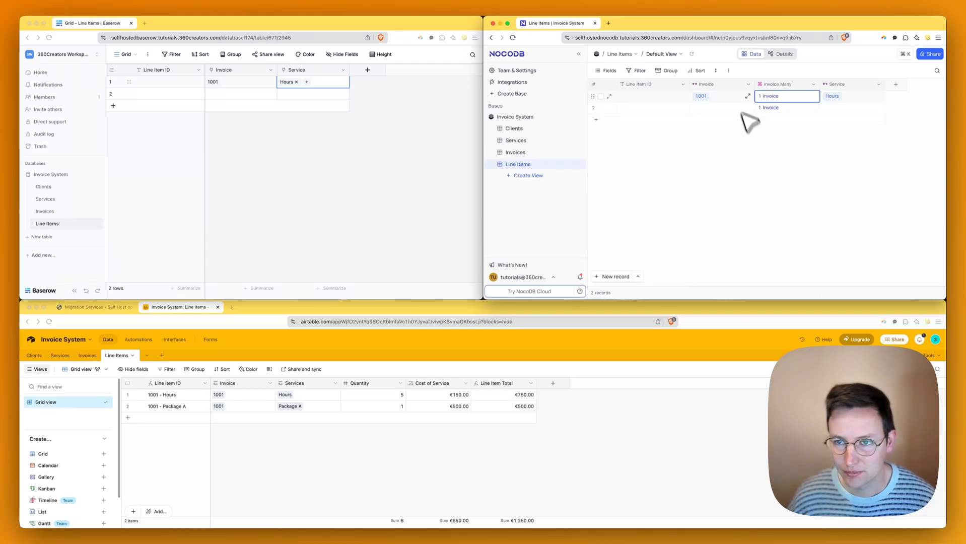
pyautogui.click(761, 149)
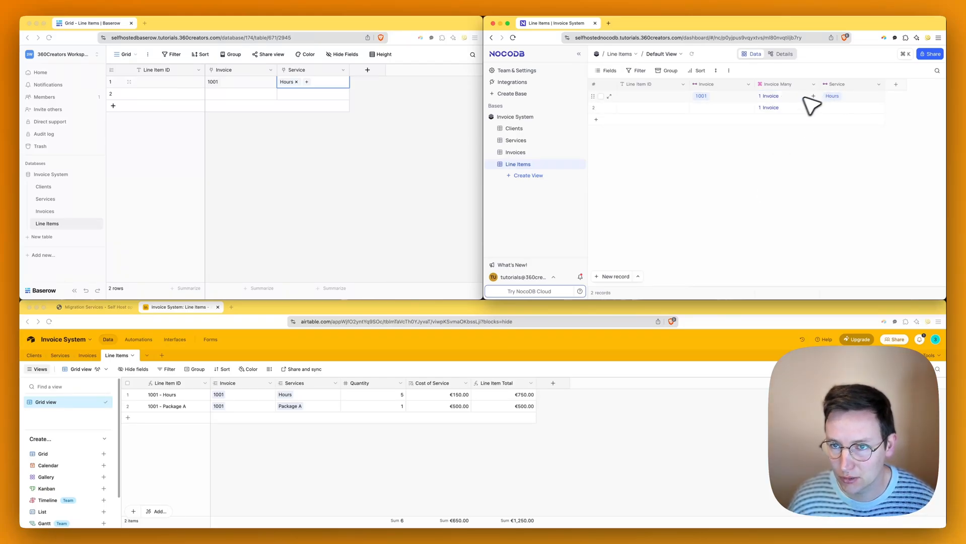
# - Delete the old one-to-one Invoice field from Line Items
pyautogui.click(747, 85)
pyautogui.click(730, 258)
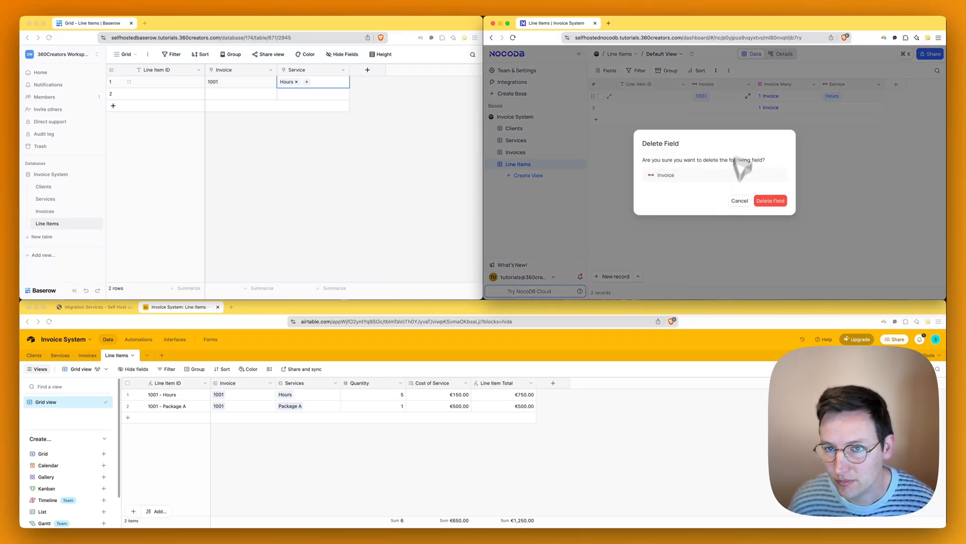
pyautogui.click(773, 200)
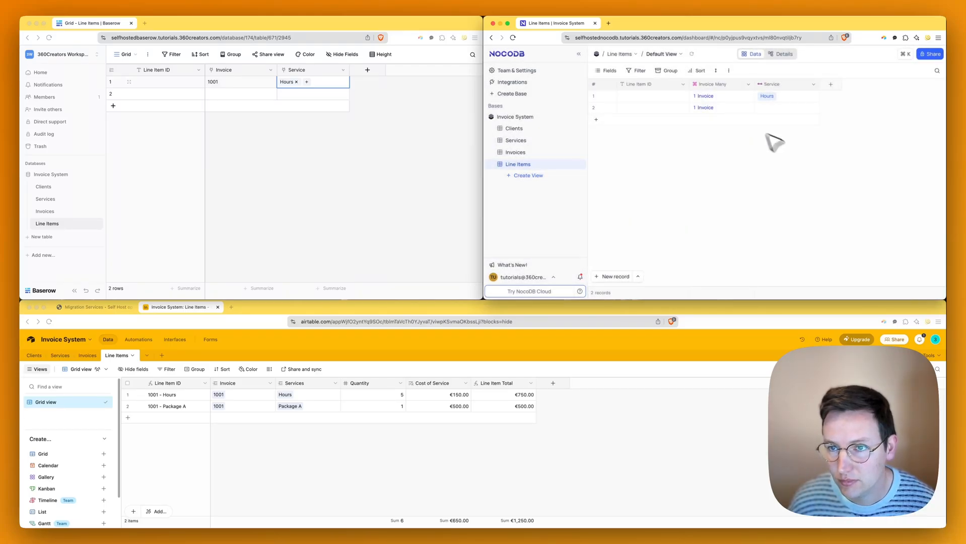
# - Copy invoice 1001 from the first row into the second line item's Invoice cell
pyautogui.click(391, 200)
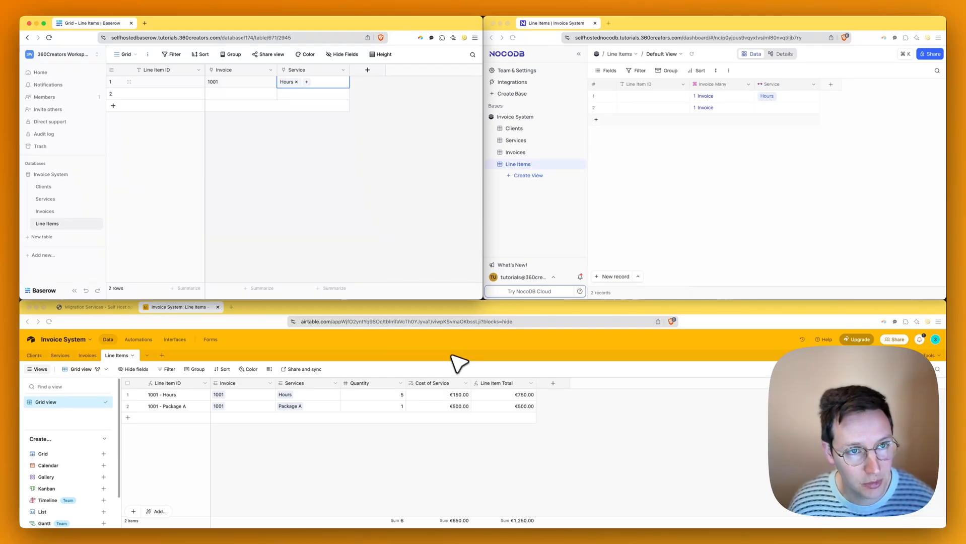
pyautogui.click(307, 188)
pyautogui.click(266, 80)
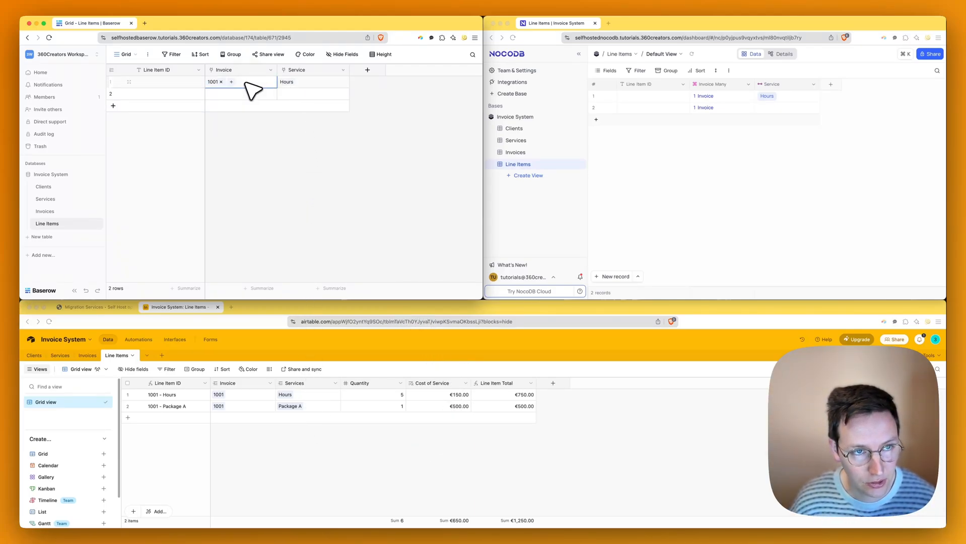
pyautogui.press('super+c')
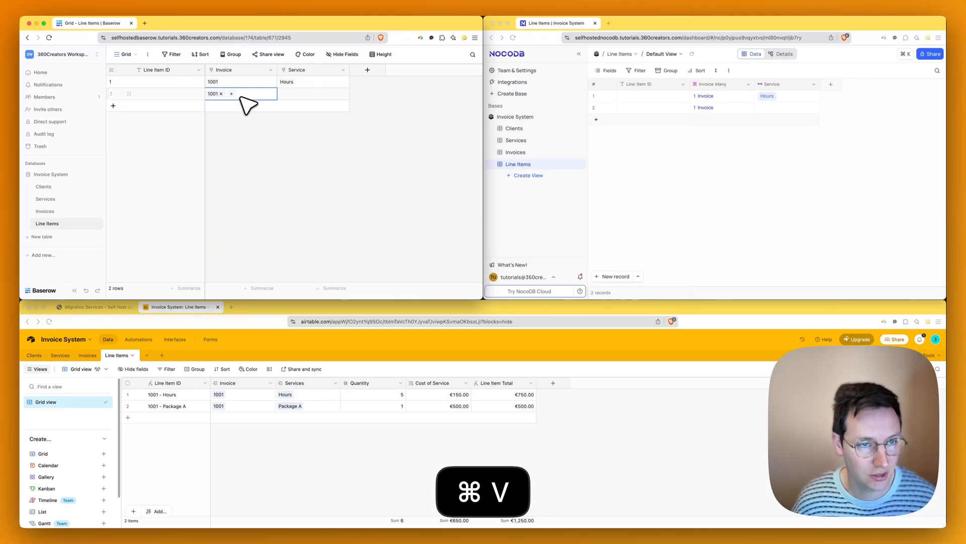
pyautogui.click(250, 121)
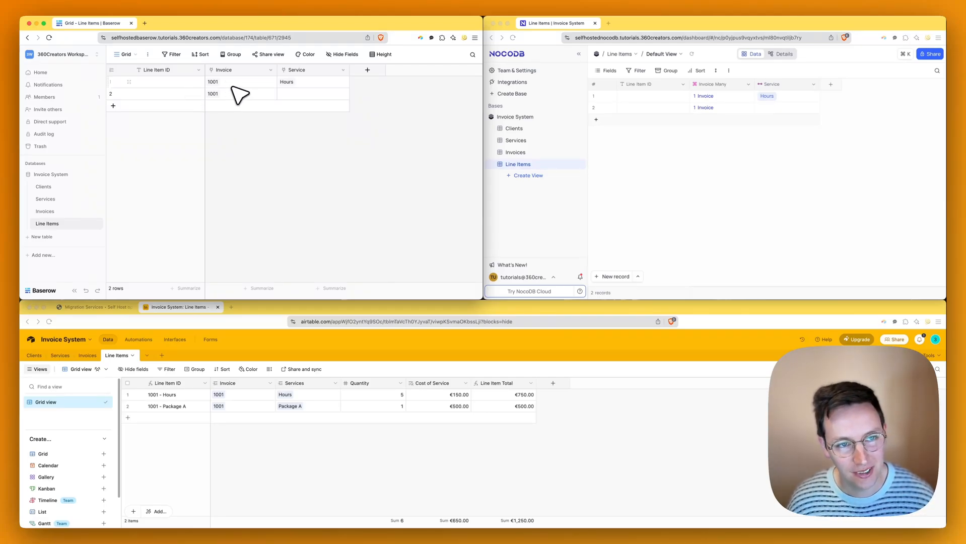
# - Link the second line item to the Package A service, found by searching 'pac'
pyautogui.click(314, 93)
pyautogui.click(283, 94)
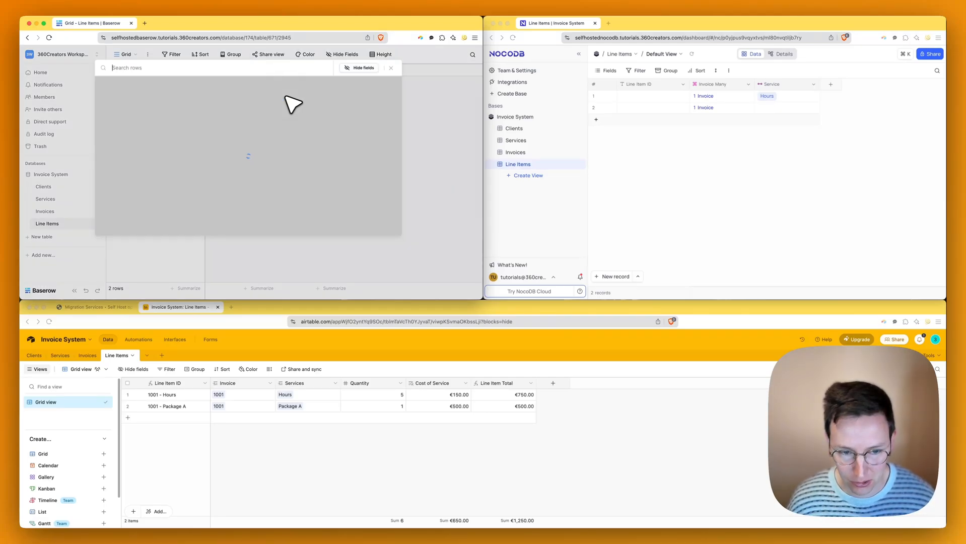
pyautogui.write('packa')
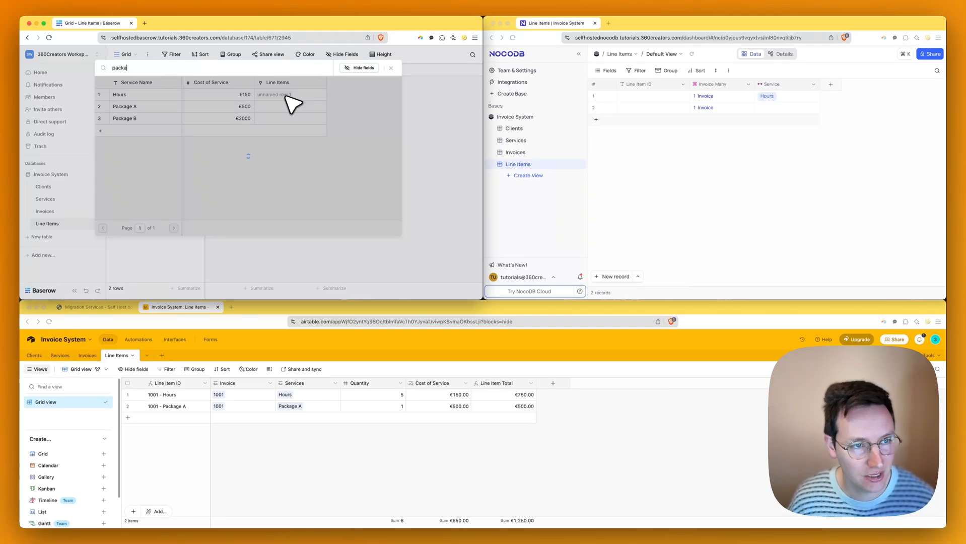
pyautogui.click(166, 97)
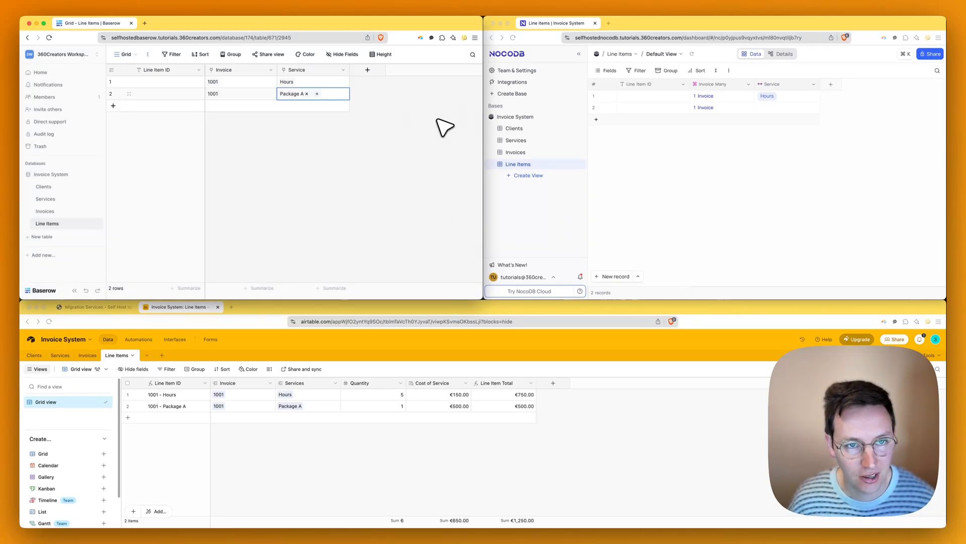
pyautogui.click(340, 142)
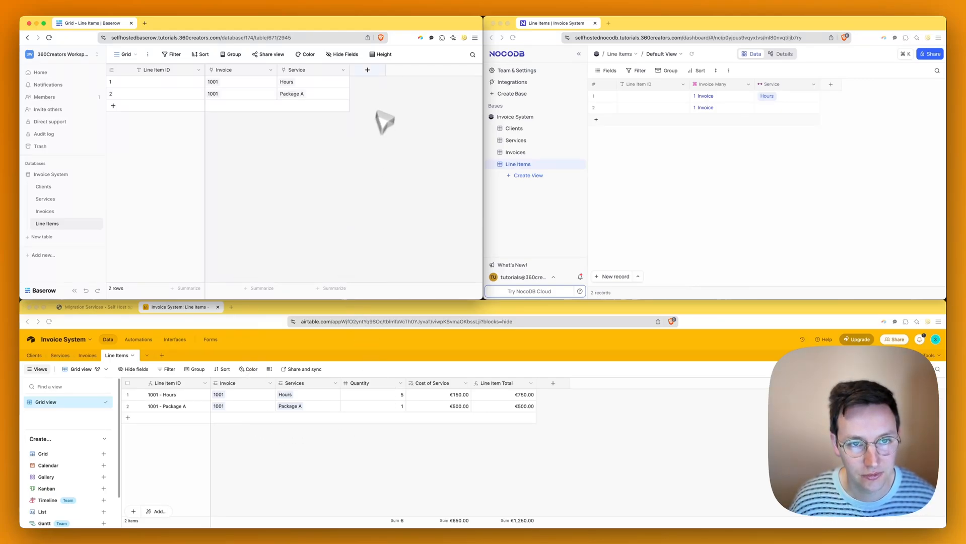
pyautogui.click(374, 71)
# - Create a Number field named Quantity in Baserow's Line Items, copying the name for reuse
pyautogui.click(322, 163)
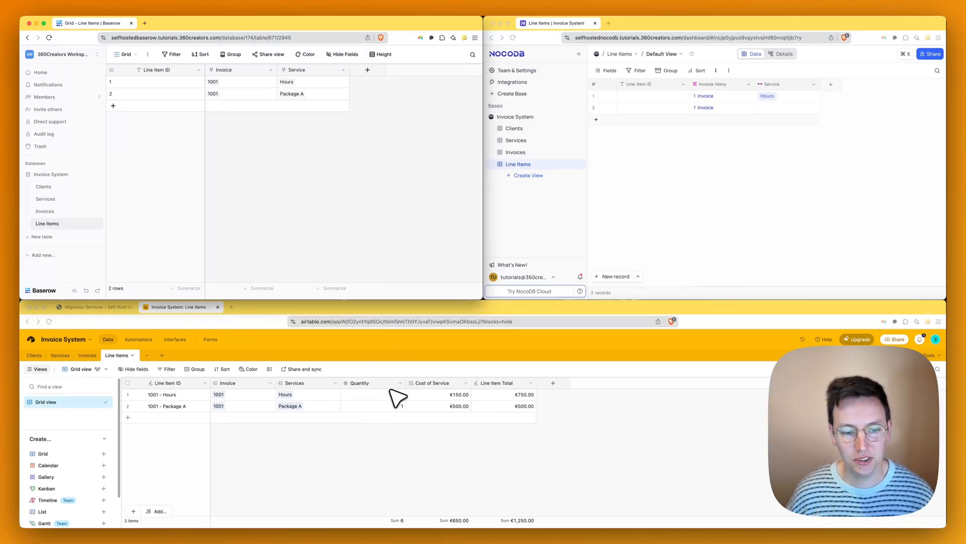
pyautogui.click(367, 70)
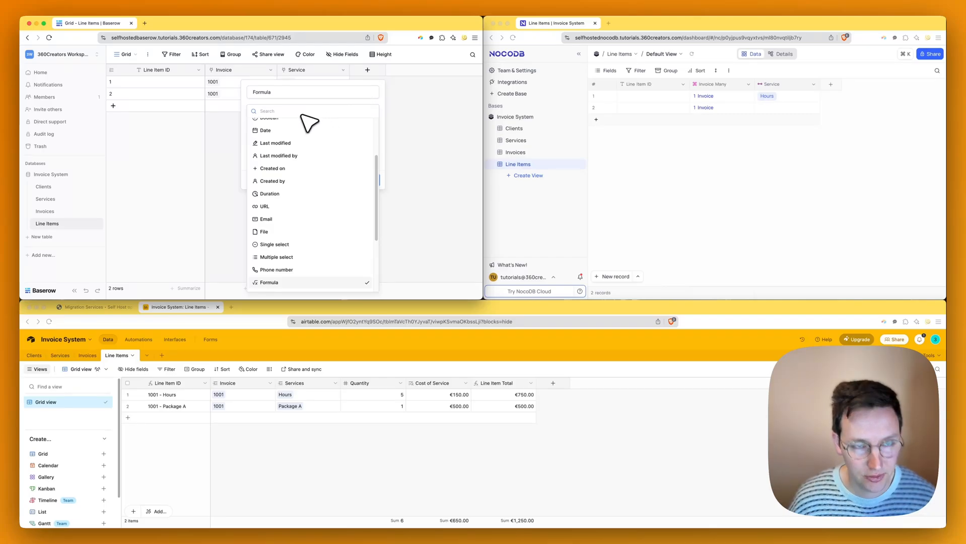
pyautogui.write('nunm')
pyautogui.write('b')
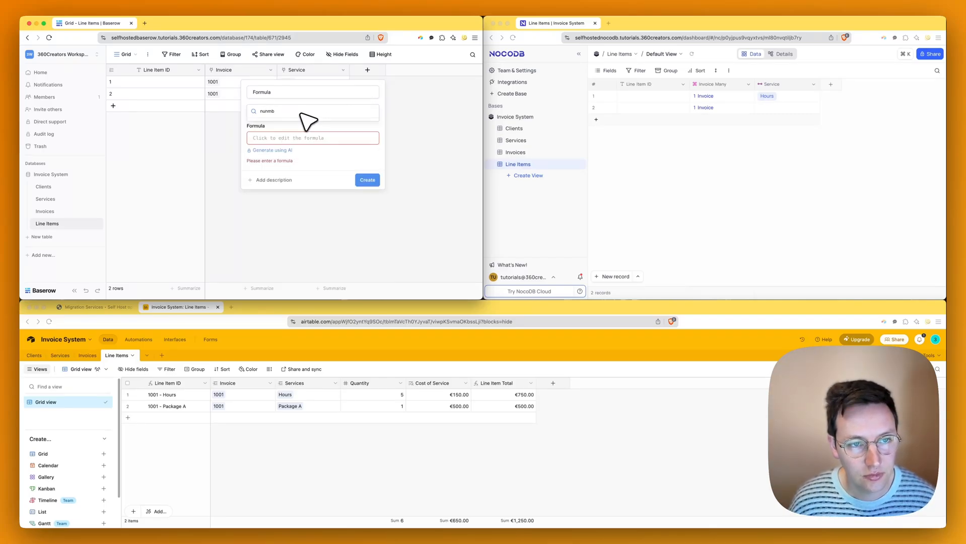
pyautogui.press('super+a')
pyautogui.write('numb')
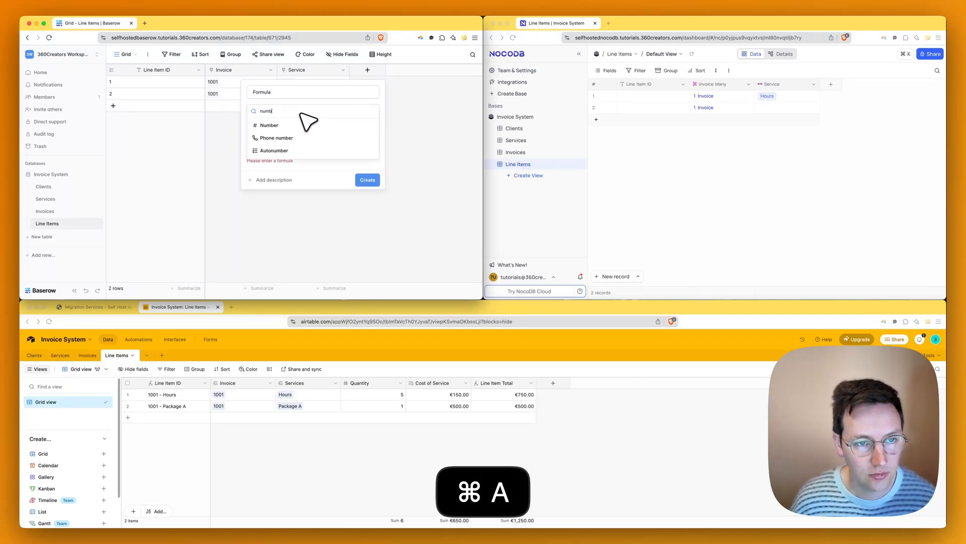
pyautogui.click(303, 125)
pyautogui.click(276, 93)
pyautogui.press('super+a')
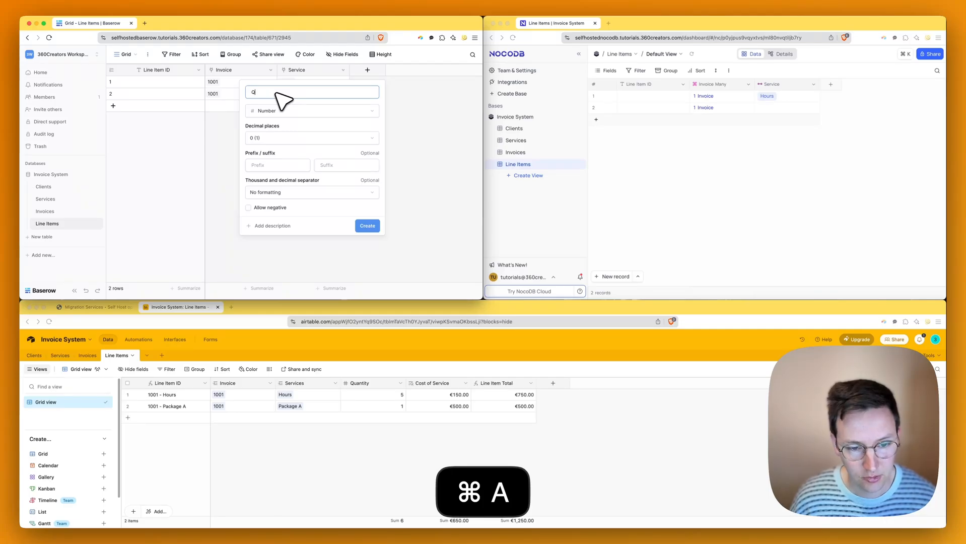
pyautogui.write('Quantity')
pyautogui.press('super+a')
pyautogui.press('super+c')
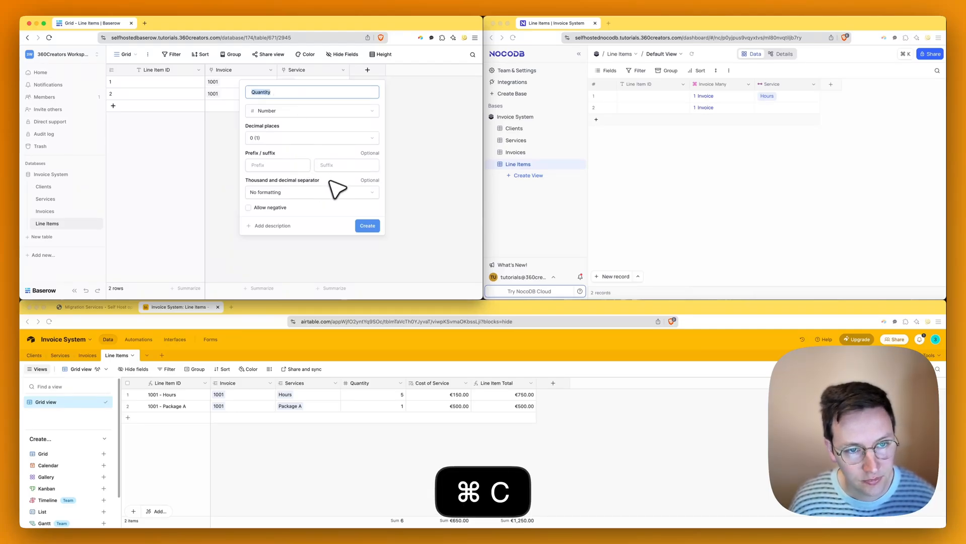
pyautogui.click(368, 225)
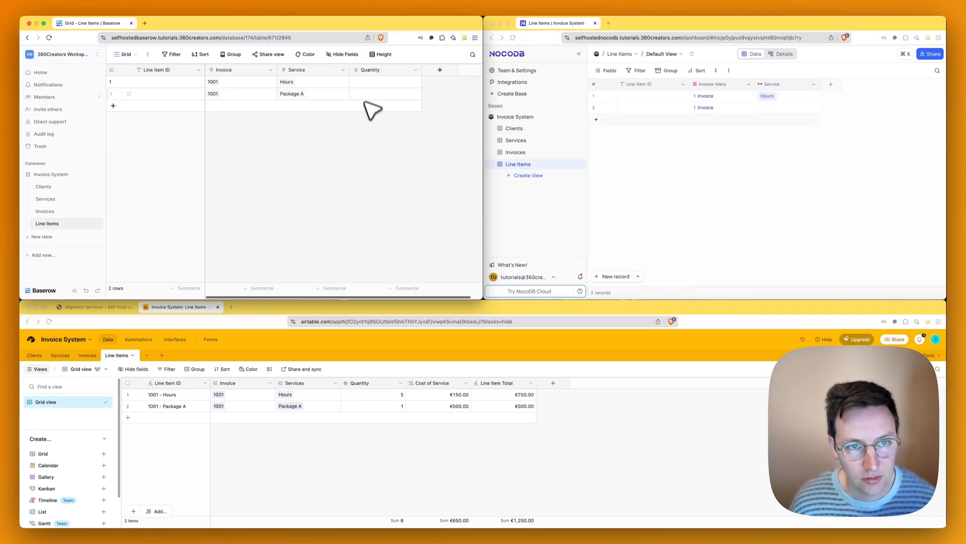
pyautogui.click(363, 82)
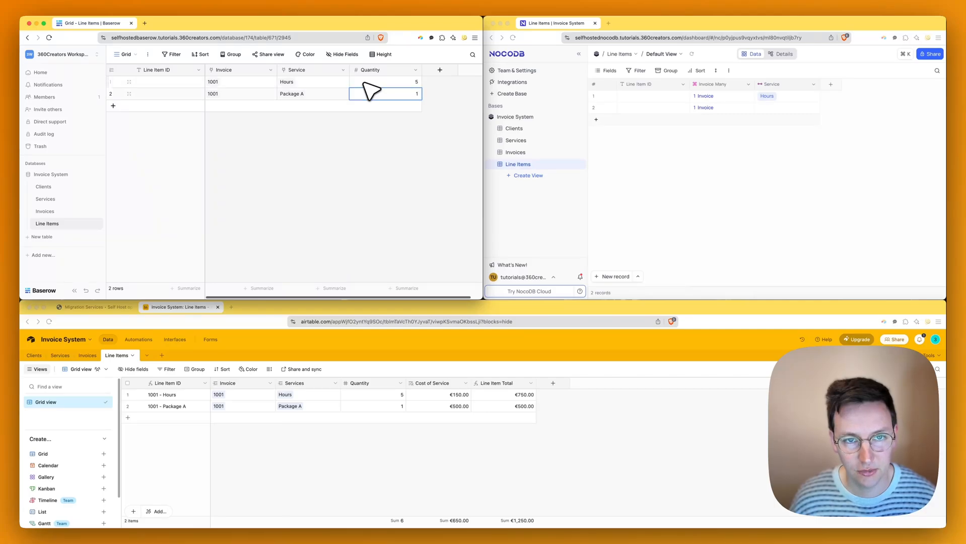
pyautogui.click(776, 174)
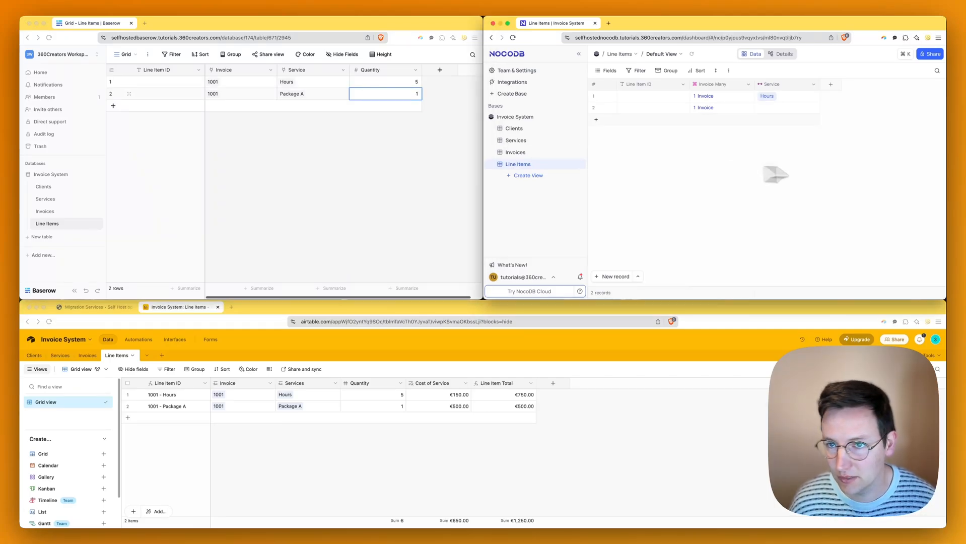
# - Add a Number column named Quantity and enter 5 and 1 for the two line items
pyautogui.click(832, 84)
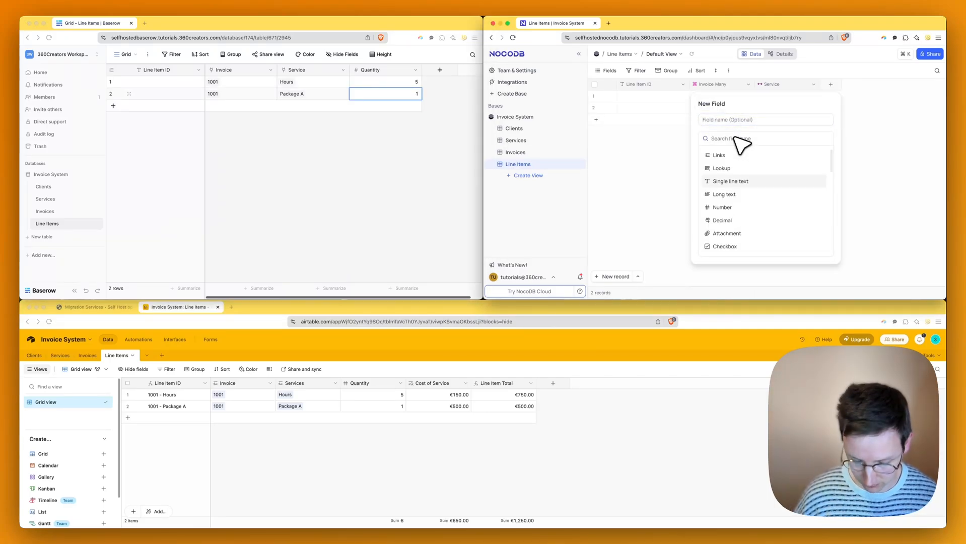
pyautogui.write('numb')
pyautogui.click(735, 160)
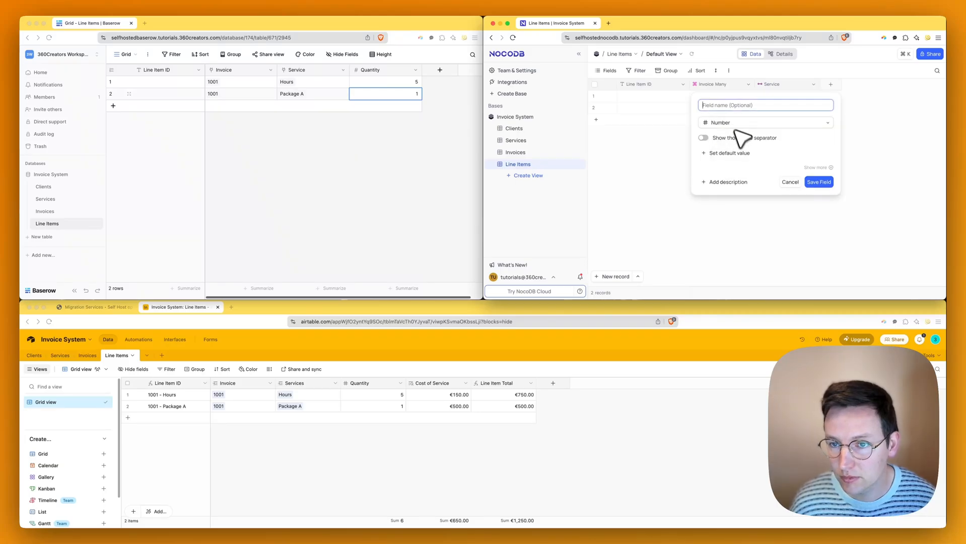
pyautogui.press('super+v')
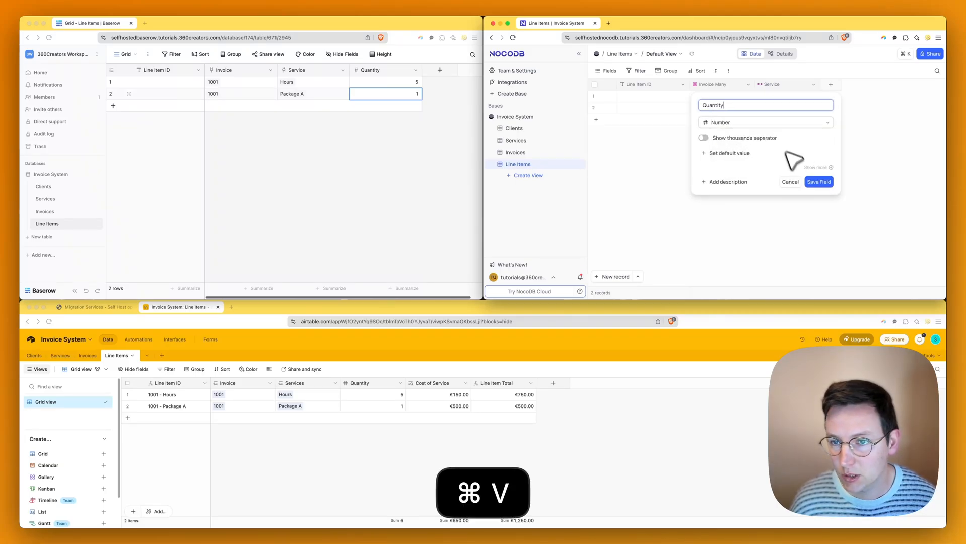
pyautogui.click(818, 182)
pyautogui.click(828, 96)
pyautogui.write('5')
pyautogui.click(829, 108)
pyautogui.write('1')
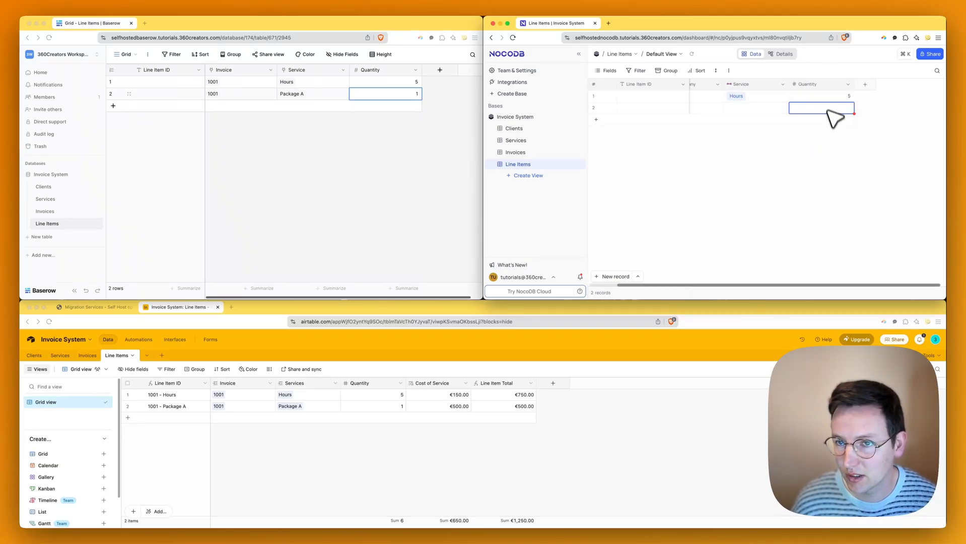
pyautogui.click(833, 163)
# - Link the second line item's Service to Package A
pyautogui.hscroll(-1, 834, 150)
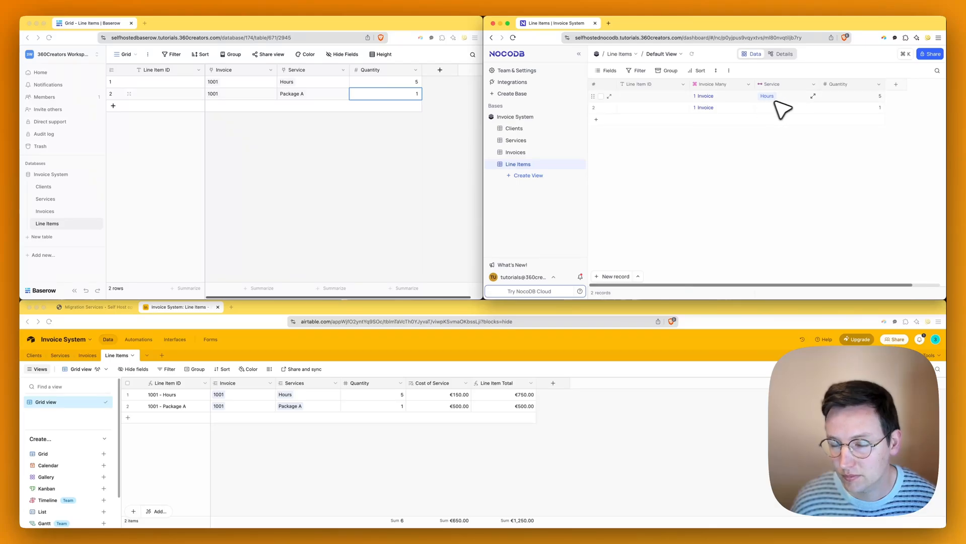
pyautogui.click(782, 96)
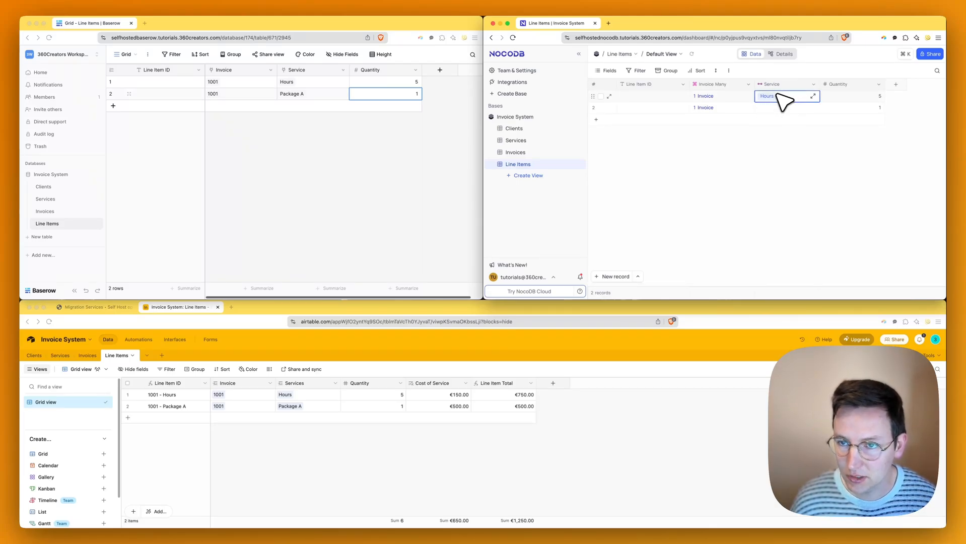
pyautogui.click(780, 108)
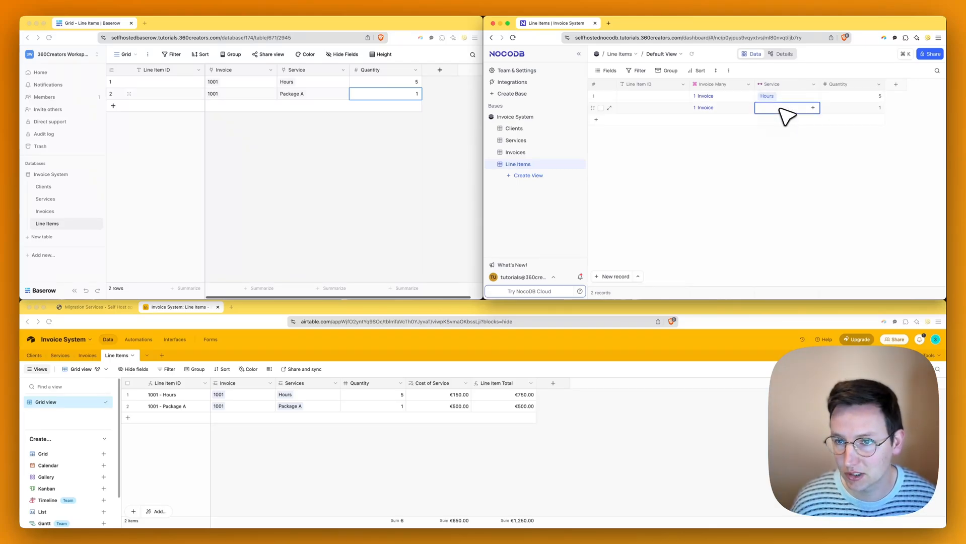
pyautogui.click(812, 107)
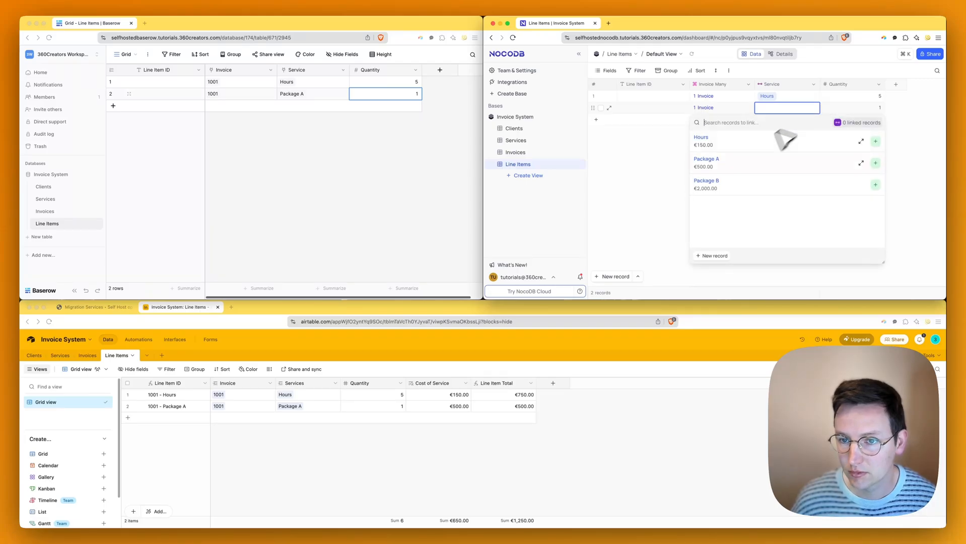
pyautogui.click(875, 164)
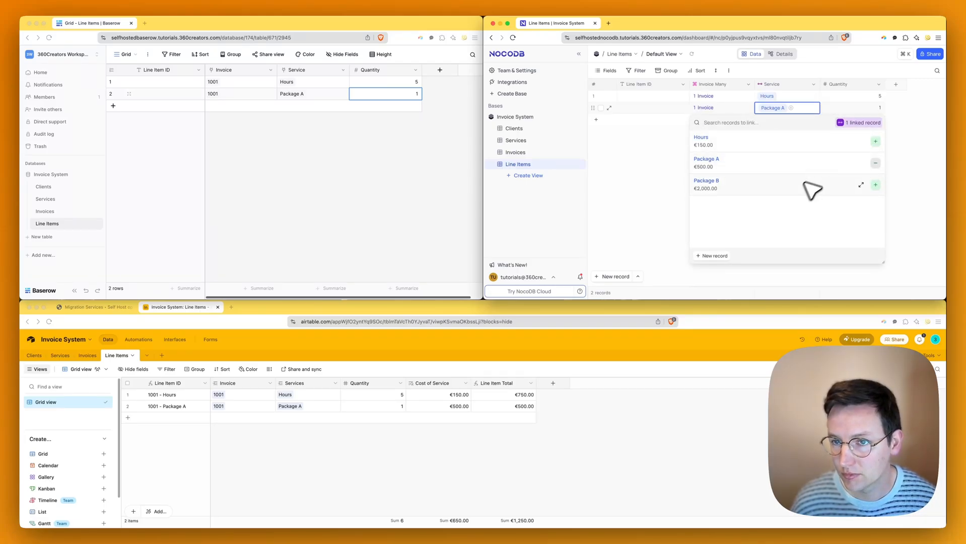
pyautogui.click(793, 144)
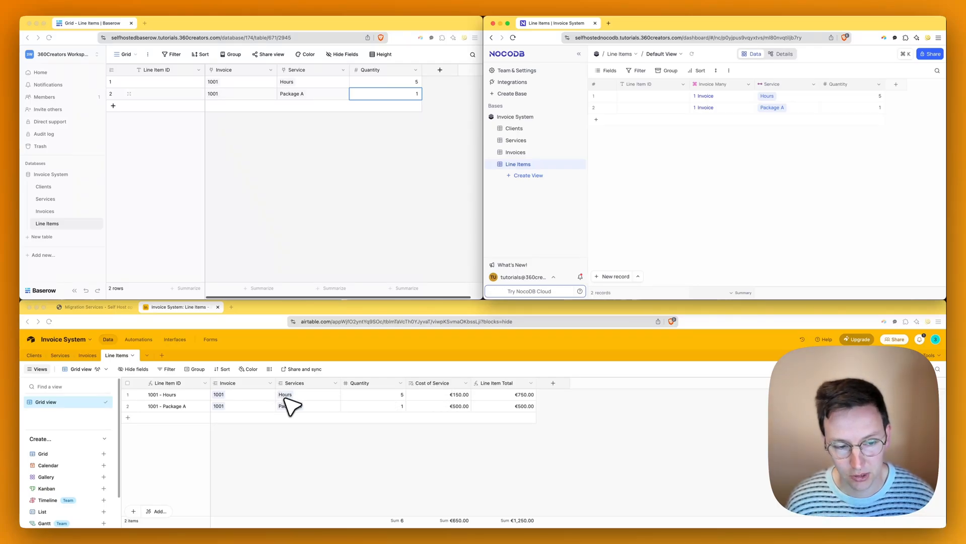
pyautogui.click(461, 394)
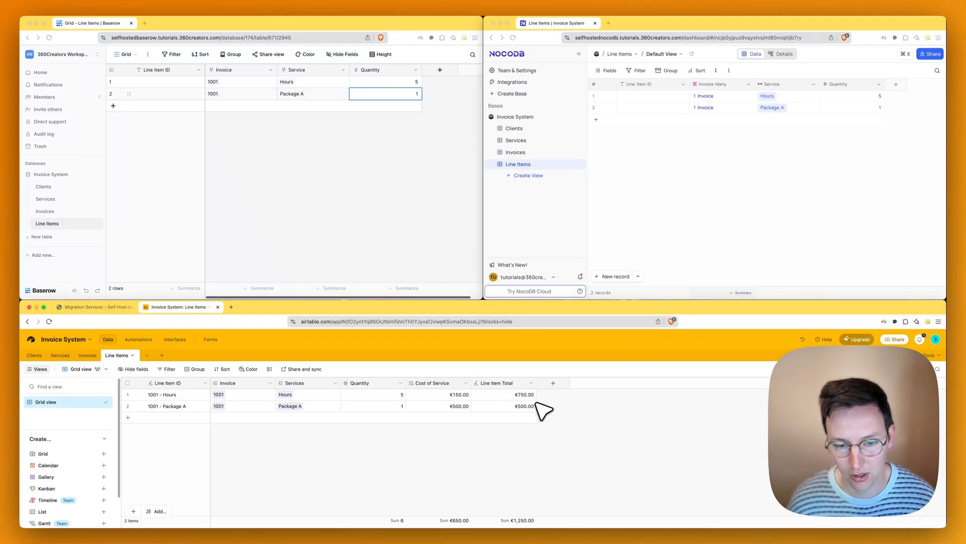
pyautogui.click(772, 231)
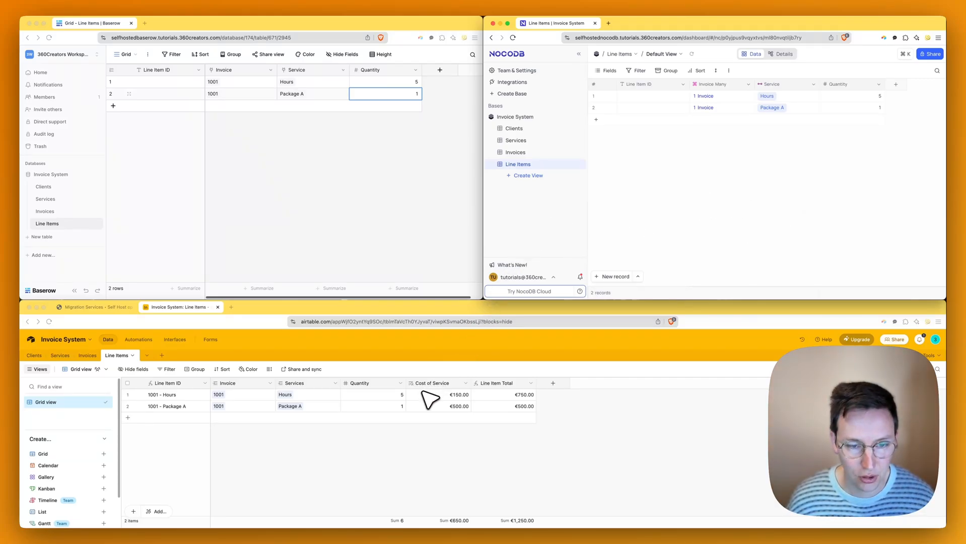
pyautogui.click(379, 142)
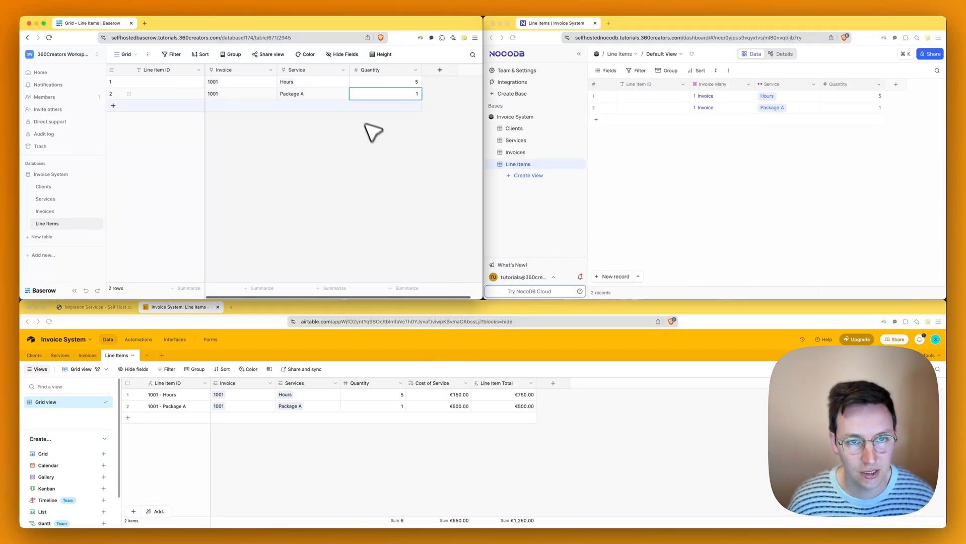
# - Start a new Lookup field named Cost of Service, copying the name
pyautogui.click(436, 70)
pyautogui.write('looku')
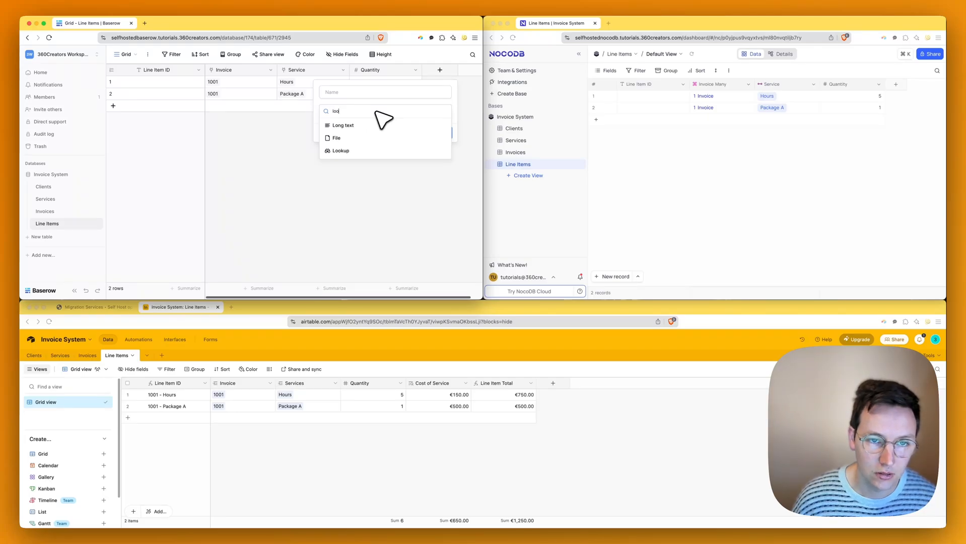
pyautogui.press('BackSpace')
pyautogui.click(359, 125)
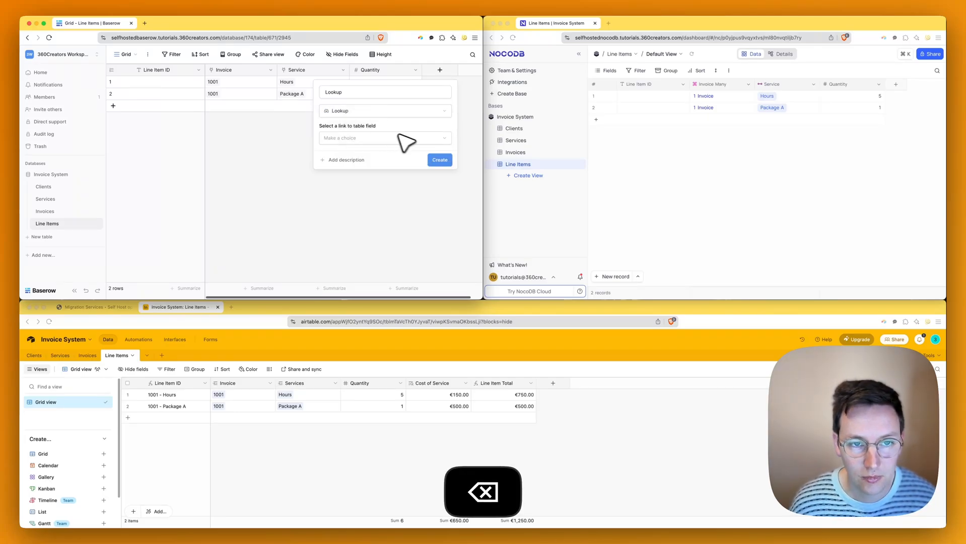
pyautogui.click(377, 96)
pyautogui.press('super+a')
pyautogui.press('BackSpace')
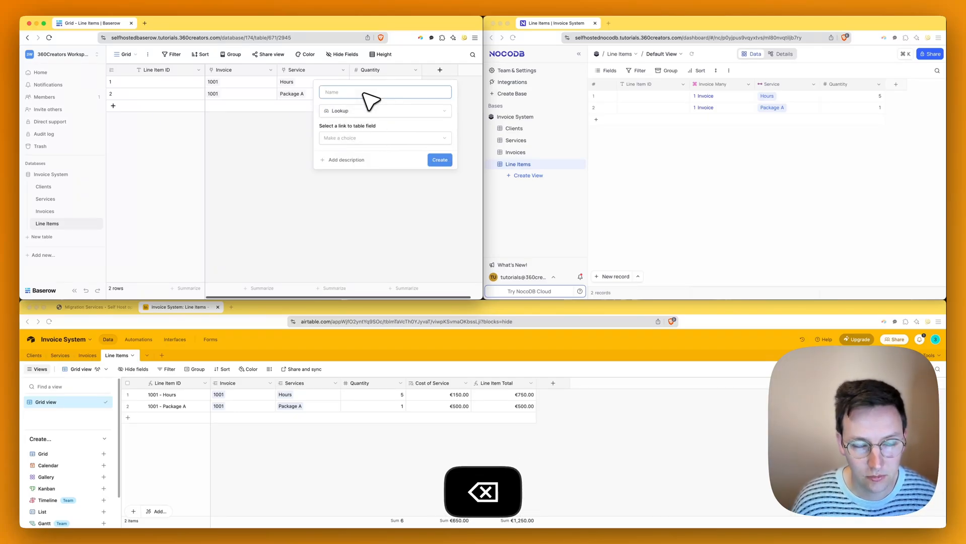
pyautogui.write('Cost of Service')
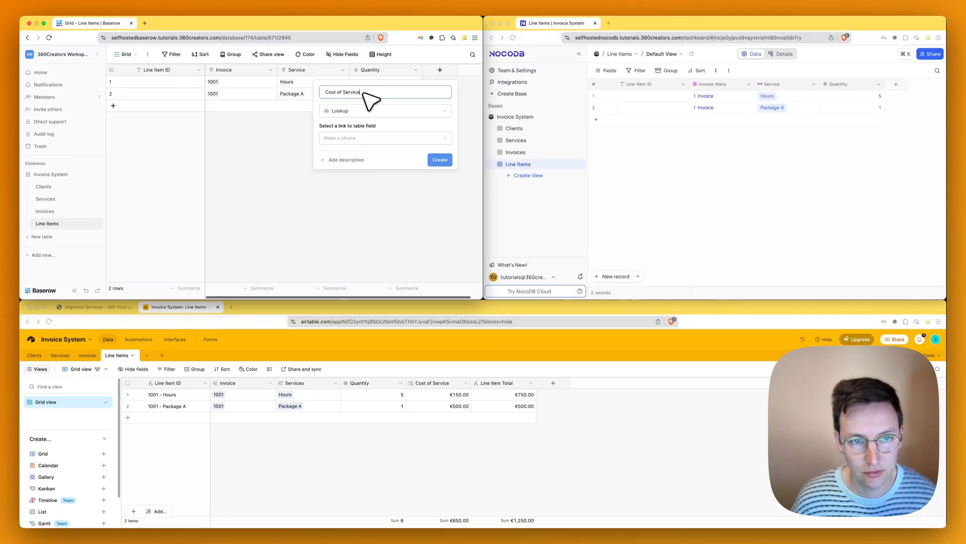
pyautogui.press('super+a')
pyautogui.press('super+c')
# - Set the lookup to go through Service and fetch Cost of Service, then create it
pyautogui.click(371, 137)
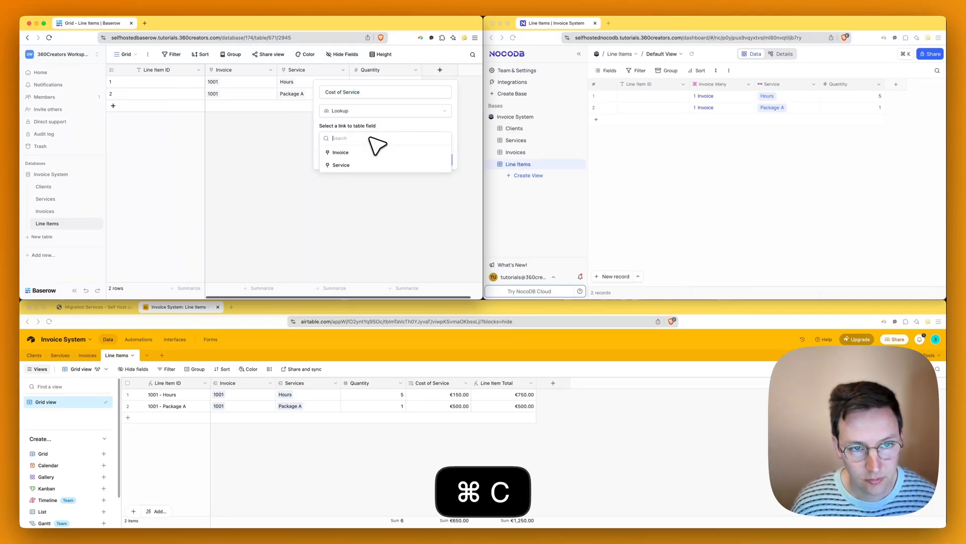
pyautogui.click(367, 165)
pyautogui.click(373, 166)
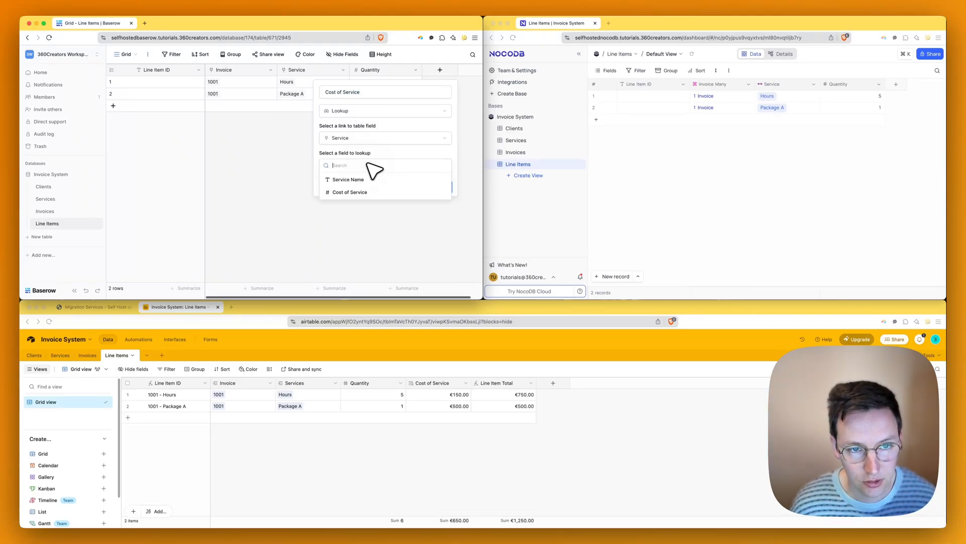
pyautogui.click(353, 193)
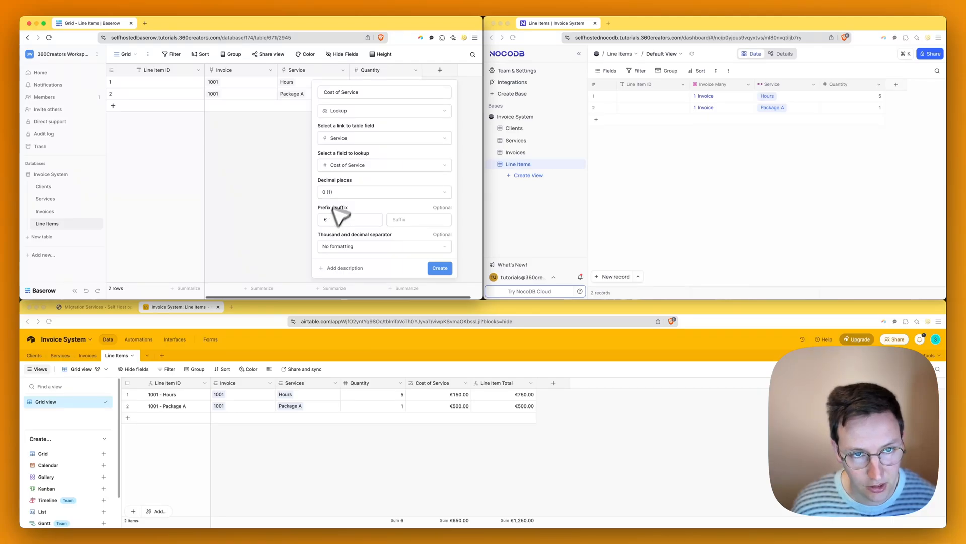
pyautogui.click(437, 268)
pyautogui.hscroll(2, 421, 90)
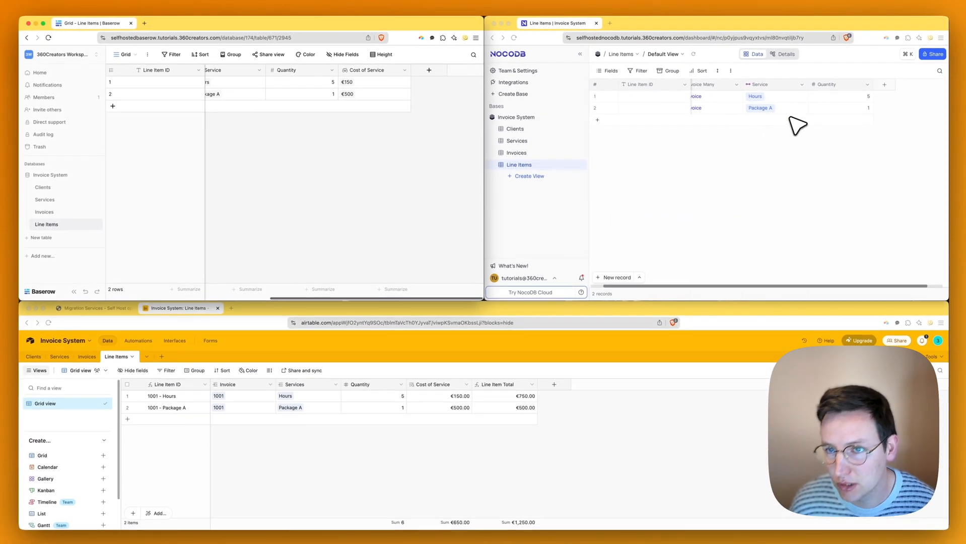
# - Create a Cost of Service Lookup column via the Service link, looking up Cost of Service
pyautogui.hscroll(2, 783, 114)
pyautogui.click(773, 134)
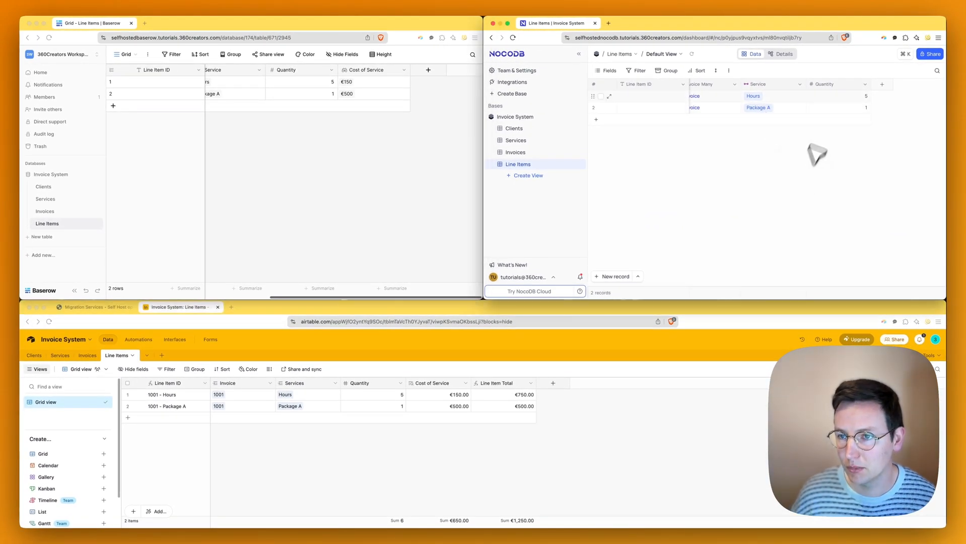
pyautogui.click(864, 84)
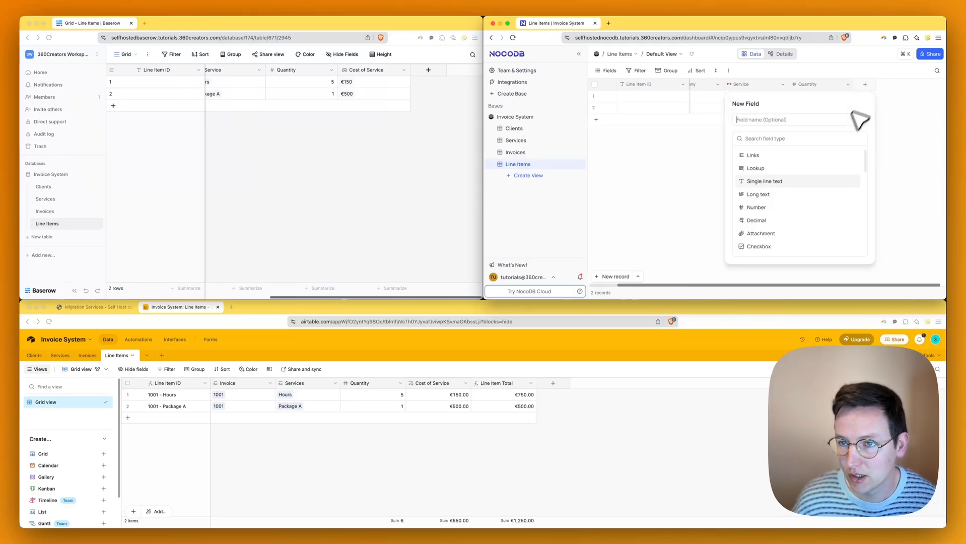
pyautogui.click(765, 139)
pyautogui.write('look')
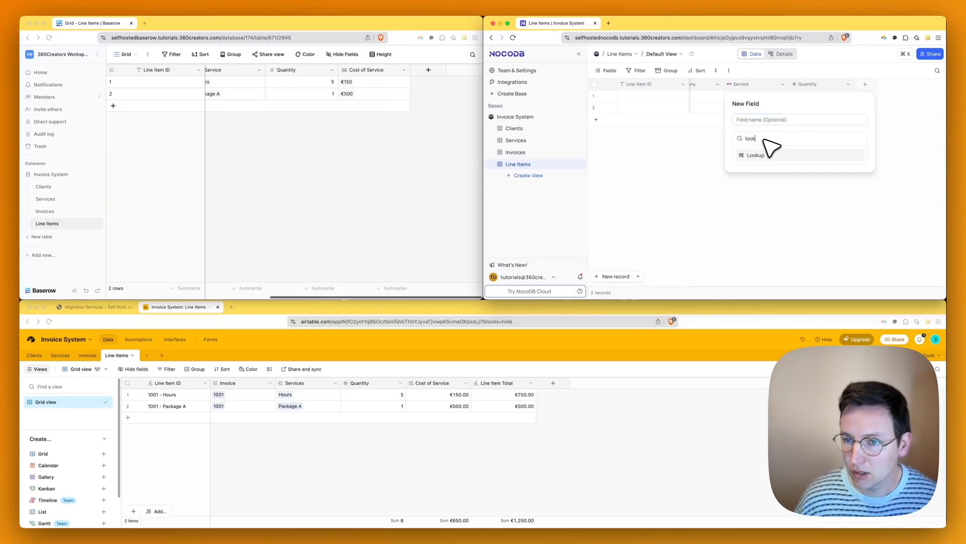
pyautogui.click(764, 153)
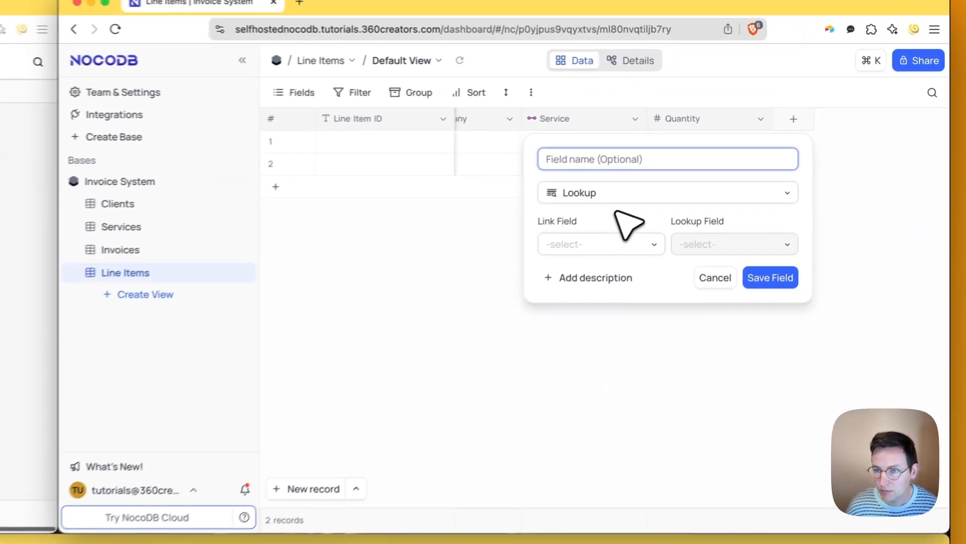
pyautogui.press('super+v')
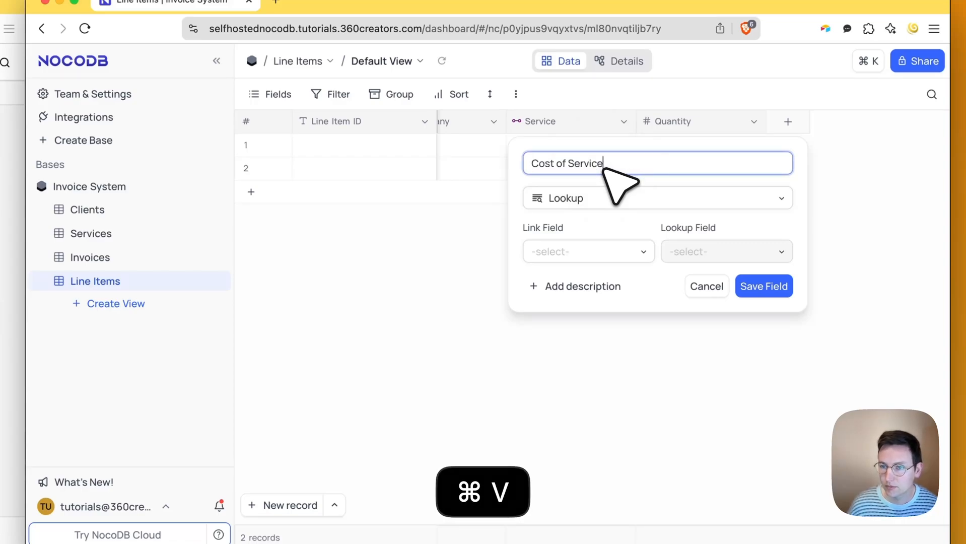
pyautogui.click(592, 251)
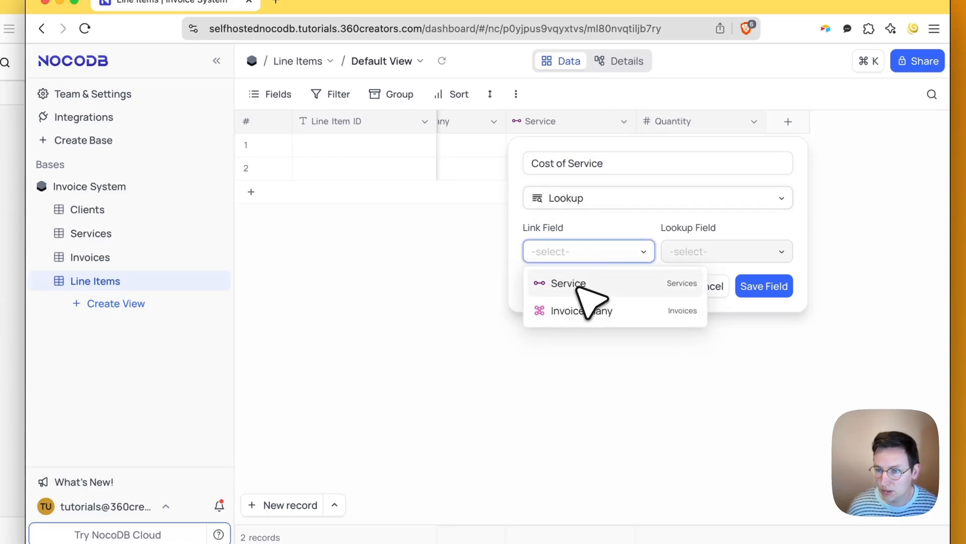
pyautogui.click(556, 282)
pyautogui.click(711, 253)
pyautogui.click(735, 302)
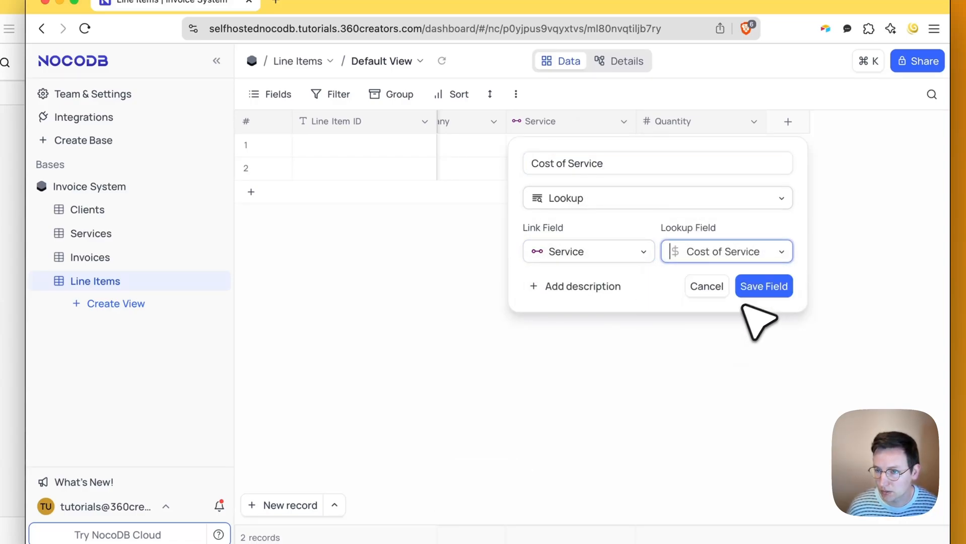
pyautogui.click(766, 286)
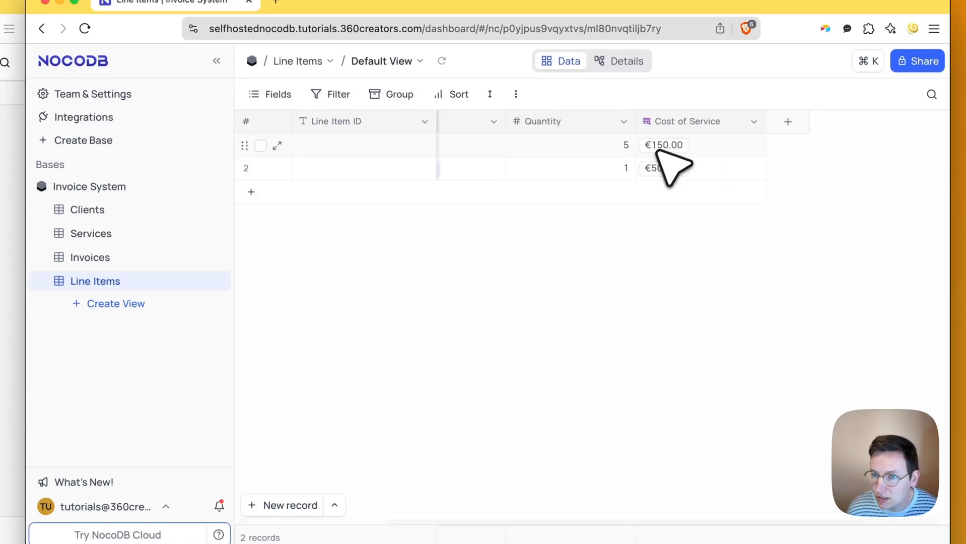
pyautogui.hscroll(-2, 625, 159)
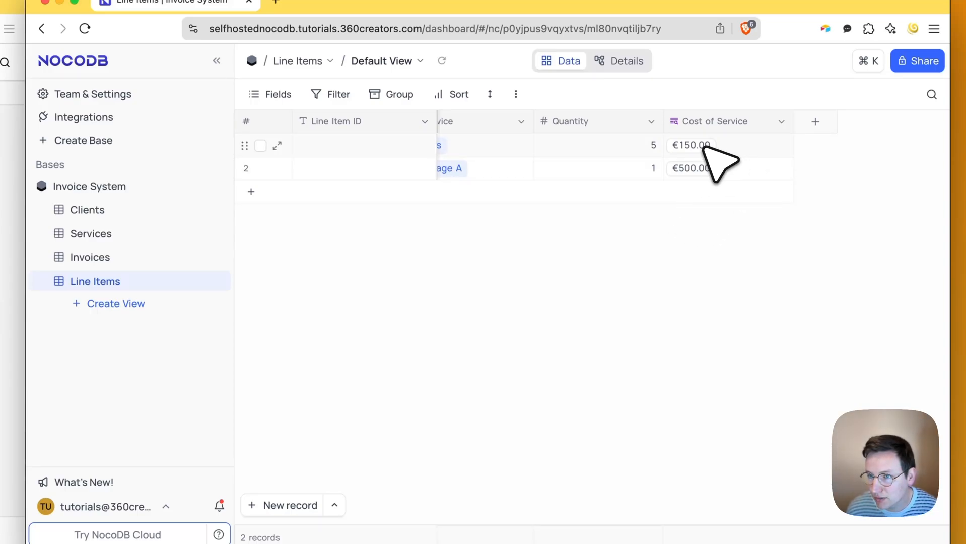
pyautogui.hscroll(2, 695, 176)
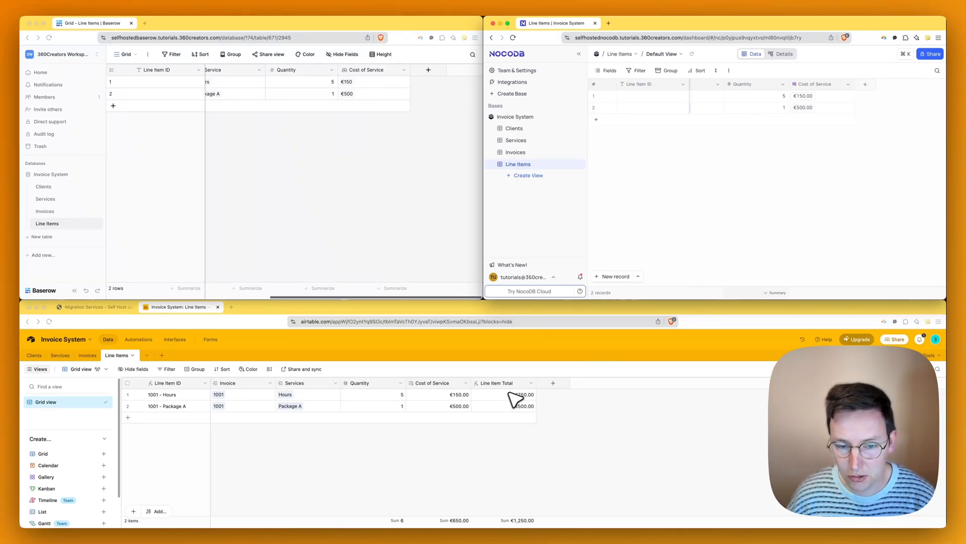
# - Inspect Airtable's Line Item Total formula without changing it
pyautogui.click(539, 392)
pyautogui.click(532, 384)
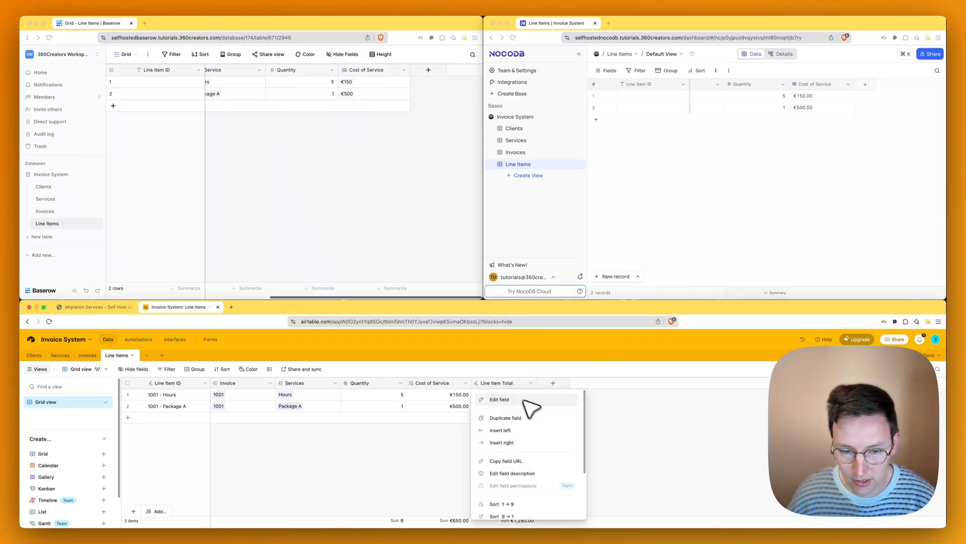
pyautogui.click(531, 401)
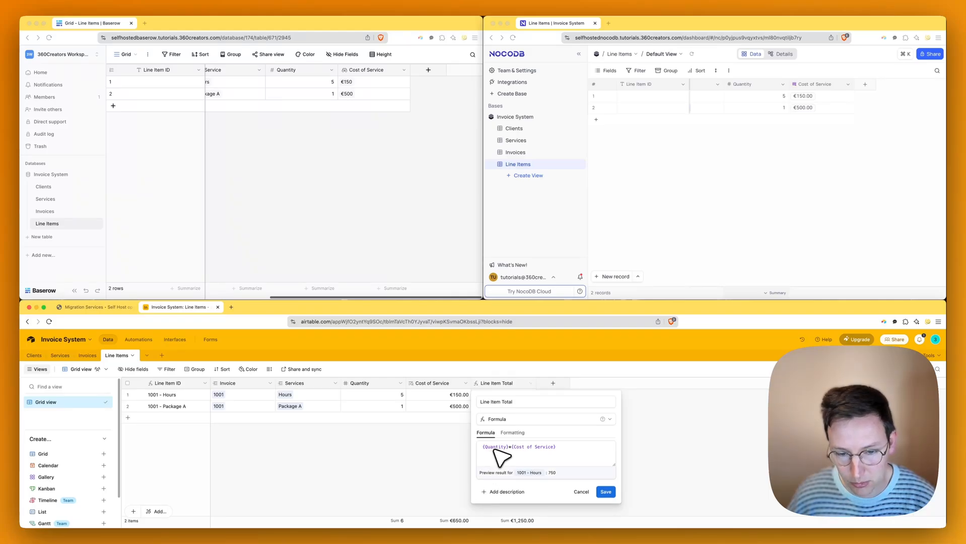
pyautogui.click(703, 421)
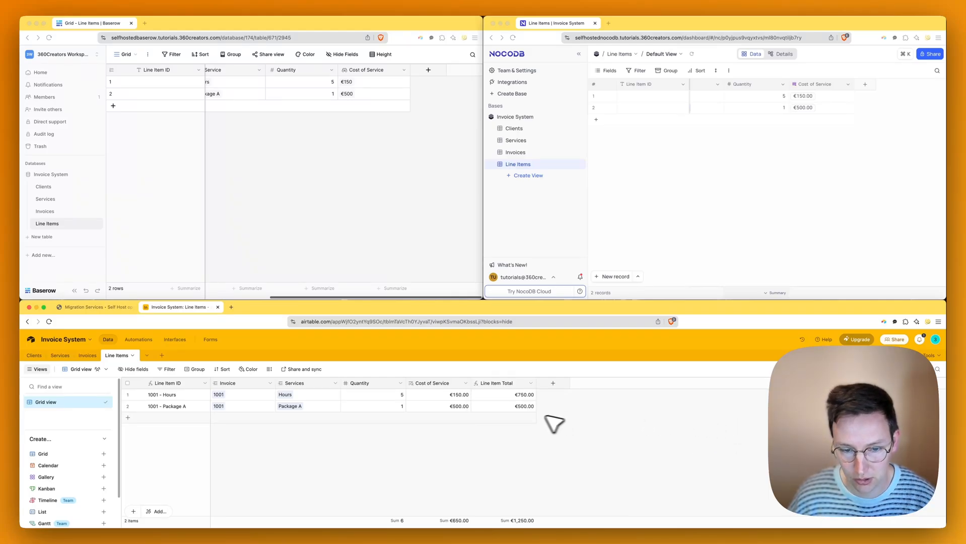
# - Start a Formula field in Baserow's Line Items named Line Item Total, copying the name
pyautogui.click(459, 290)
pyautogui.click(428, 70)
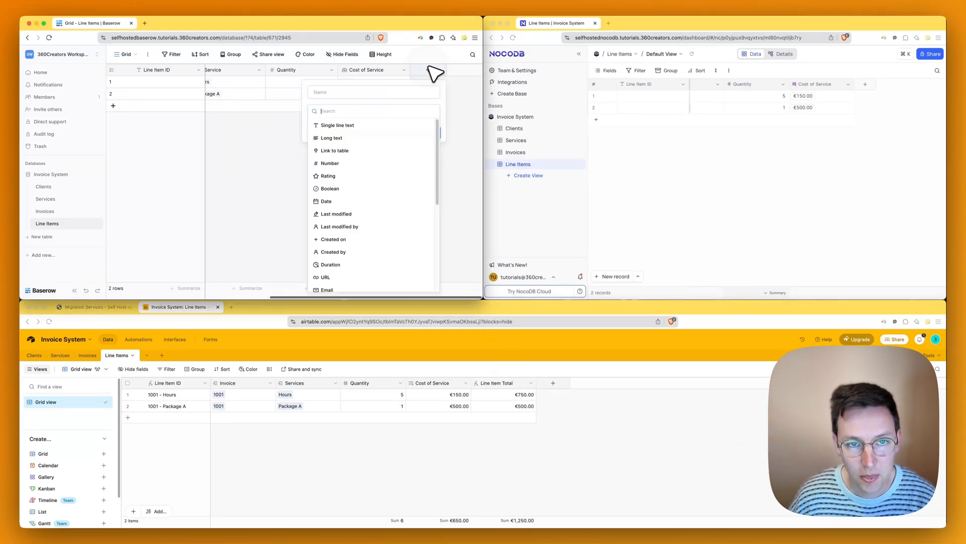
pyautogui.write('form')
pyautogui.click(345, 123)
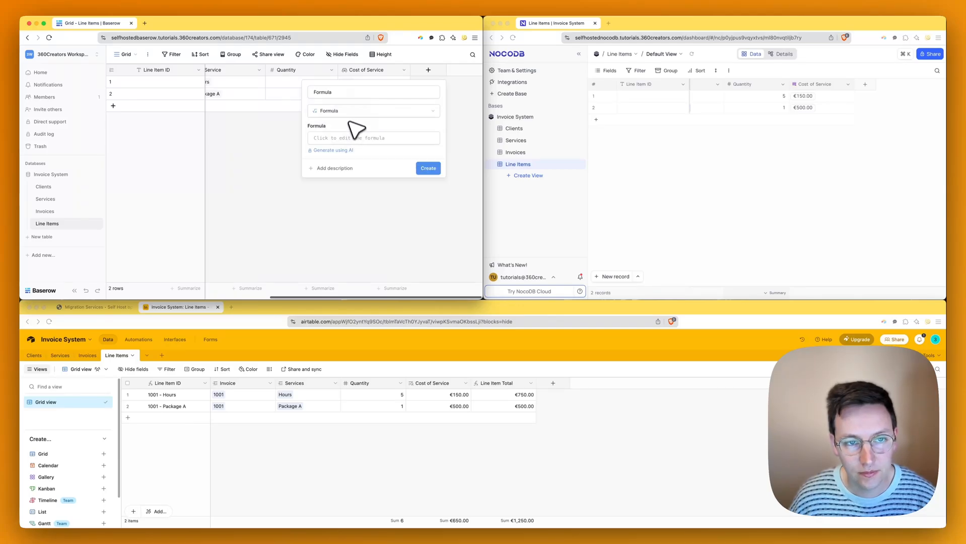
pyautogui.click(344, 93)
pyautogui.press('super+a')
pyautogui.write('Line')
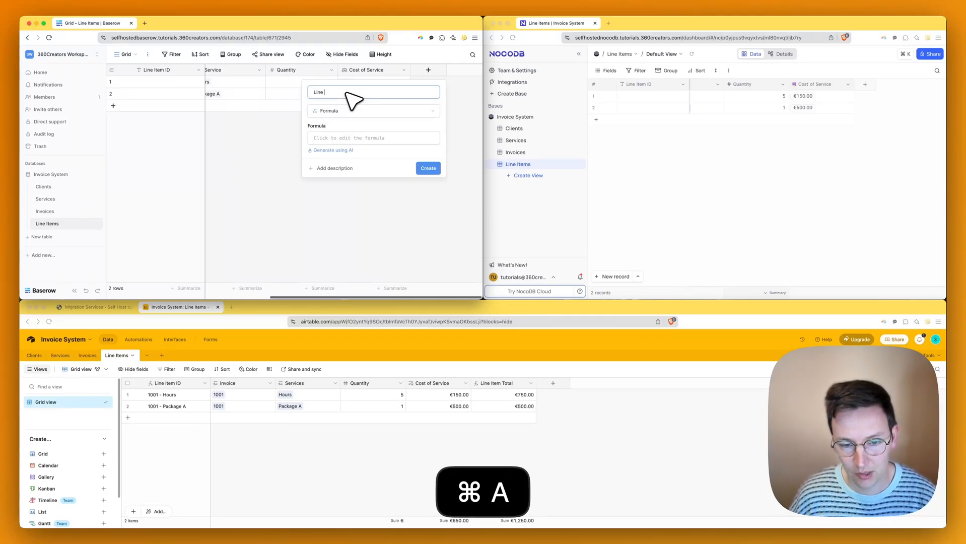
pyautogui.write(' Item Total')
pyautogui.press('super+a')
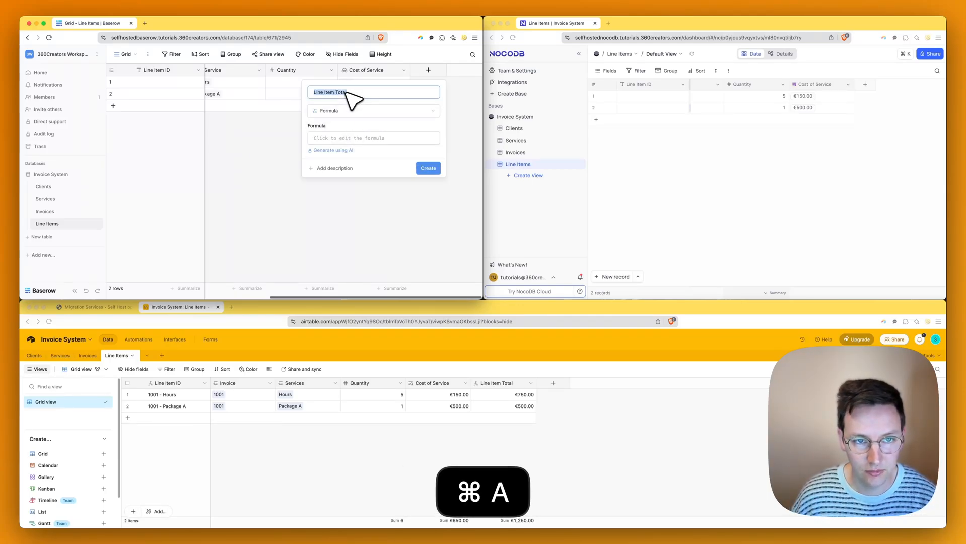
pyautogui.press('super+c')
# - Enter field('Quantity')*field('Cost of Service') as the formula and create the field
pyautogui.click(347, 138)
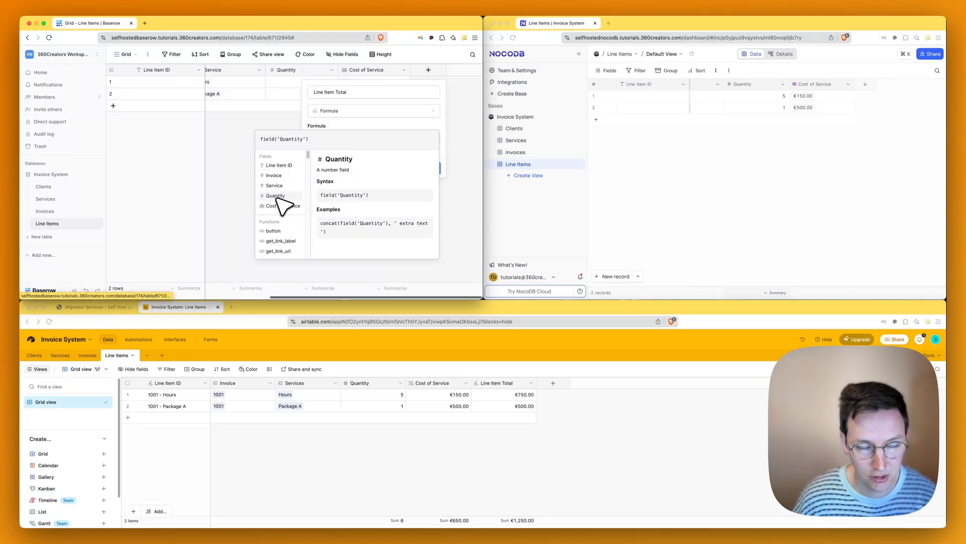
pyautogui.write('*')
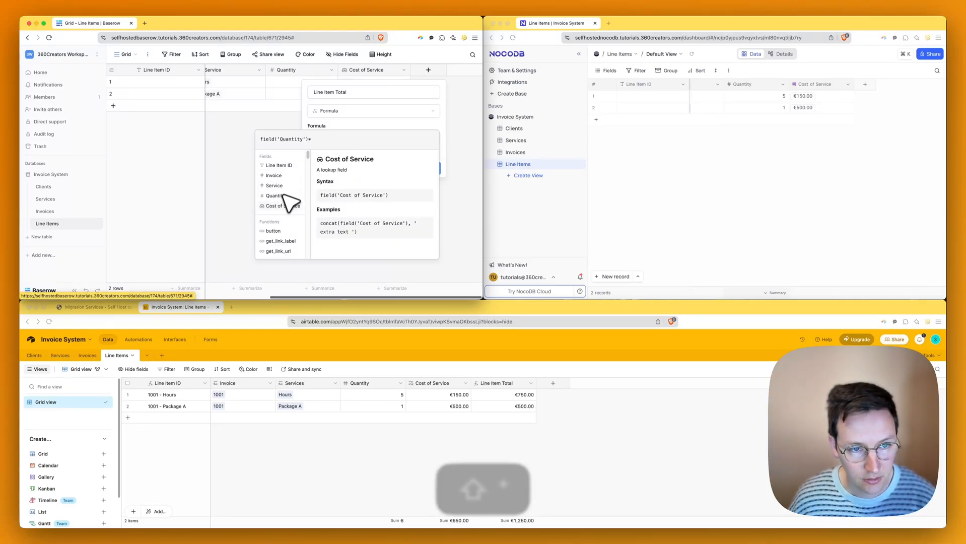
pyautogui.click(288, 204)
pyautogui.click(398, 129)
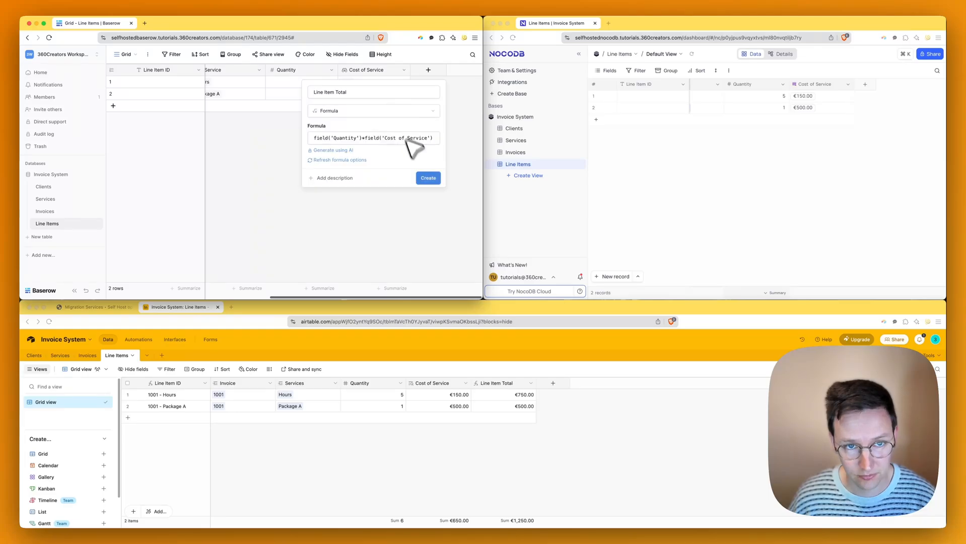
pyautogui.click(429, 177)
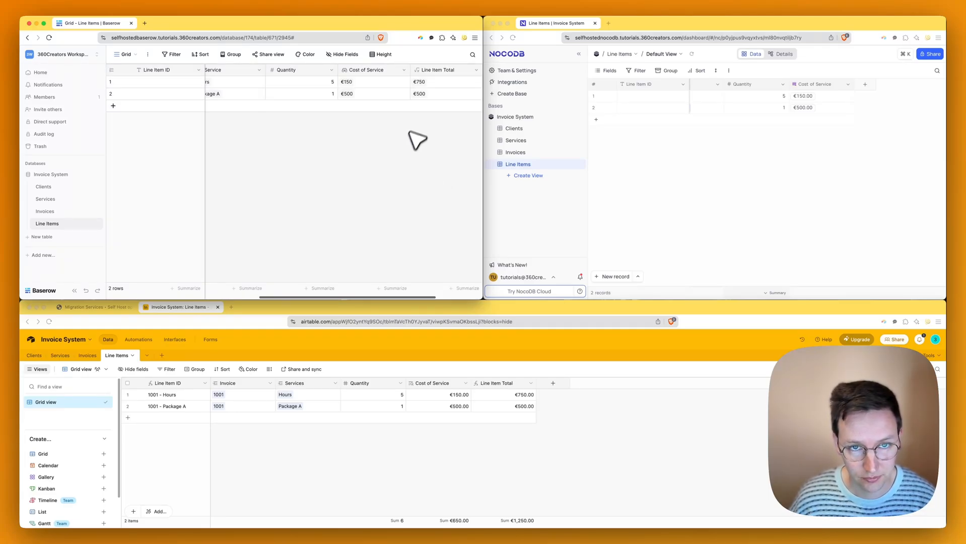
pyautogui.hscroll(2, 423, 92)
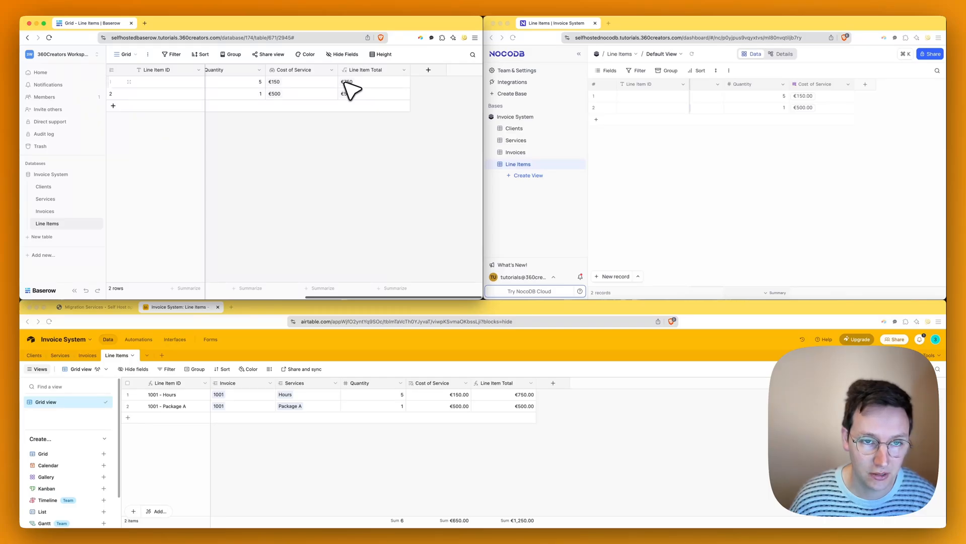
pyautogui.click(705, 83)
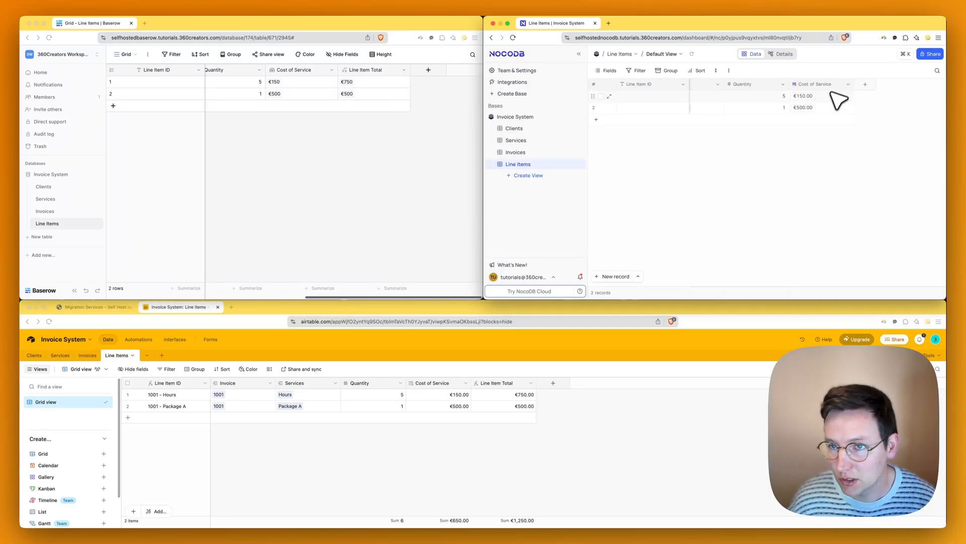
# - Create a Line Item Total formula column computing {Cost of Service} * {Quantity}
pyautogui.click(862, 86)
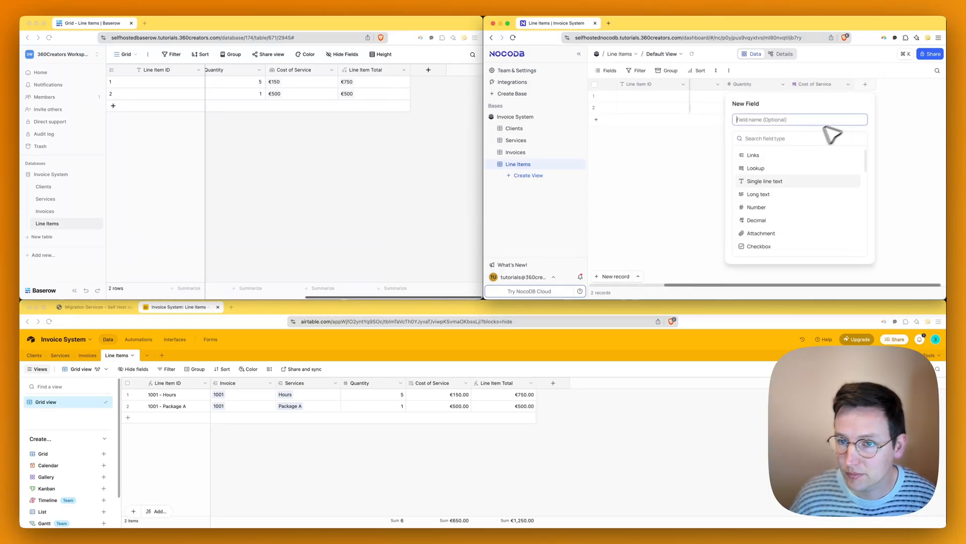
pyautogui.write('for')
pyautogui.click(795, 153)
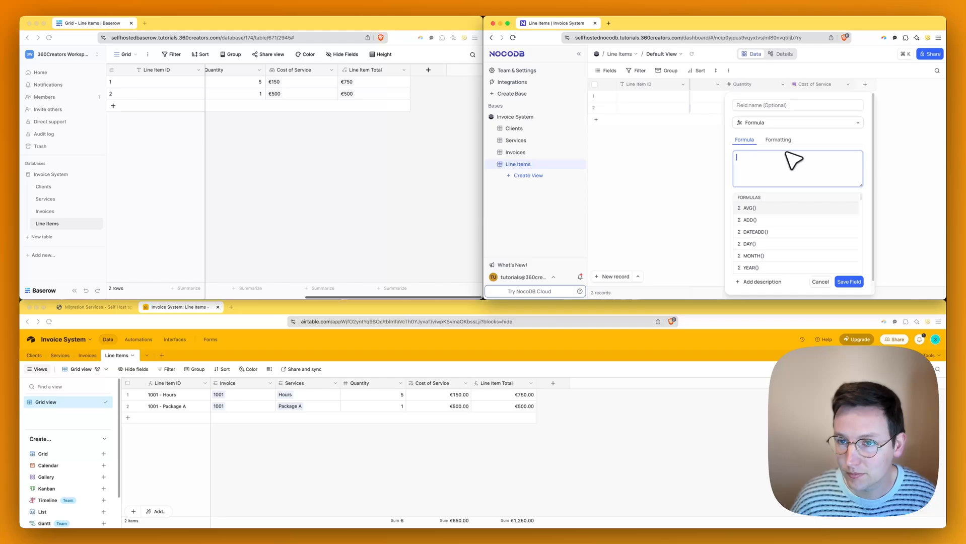
pyautogui.click(775, 106)
pyautogui.press('super+v')
pyautogui.click(766, 171)
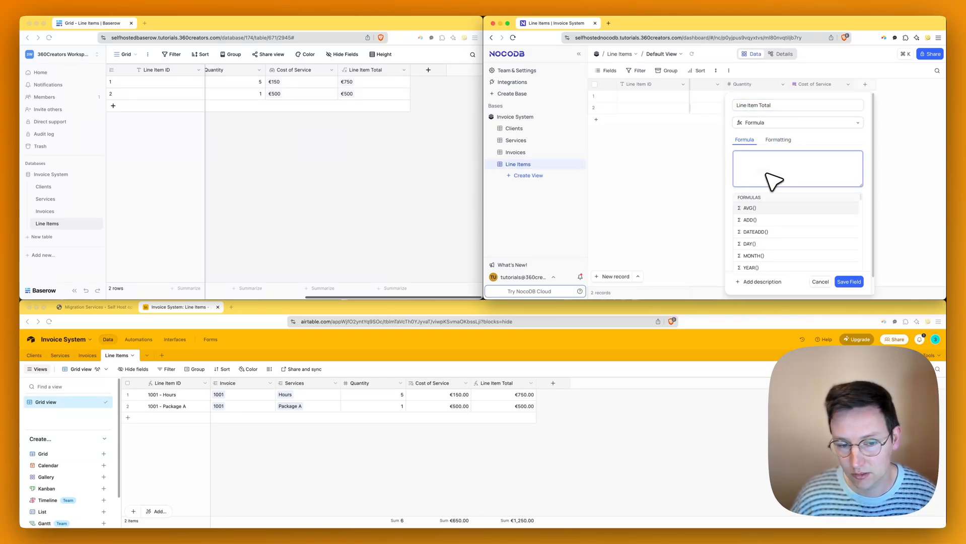
pyautogui.write('{Cost of Service}')
pyautogui.press('Return')
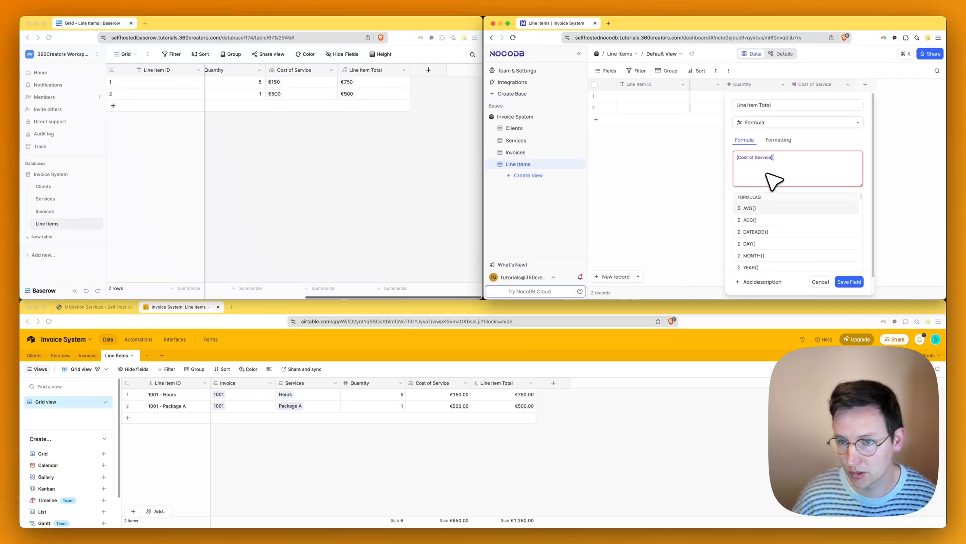
pyautogui.write('*q')
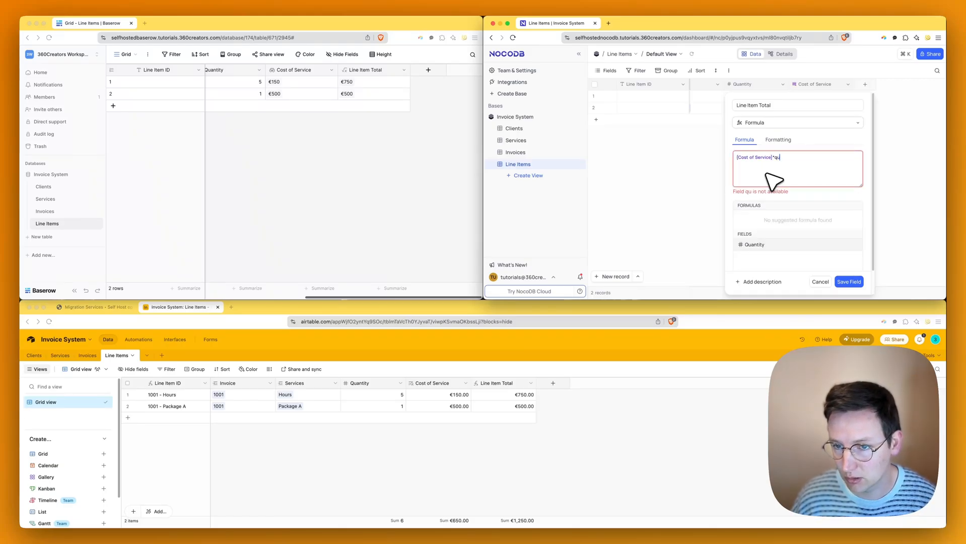
pyautogui.write('u')
pyautogui.press('Return')
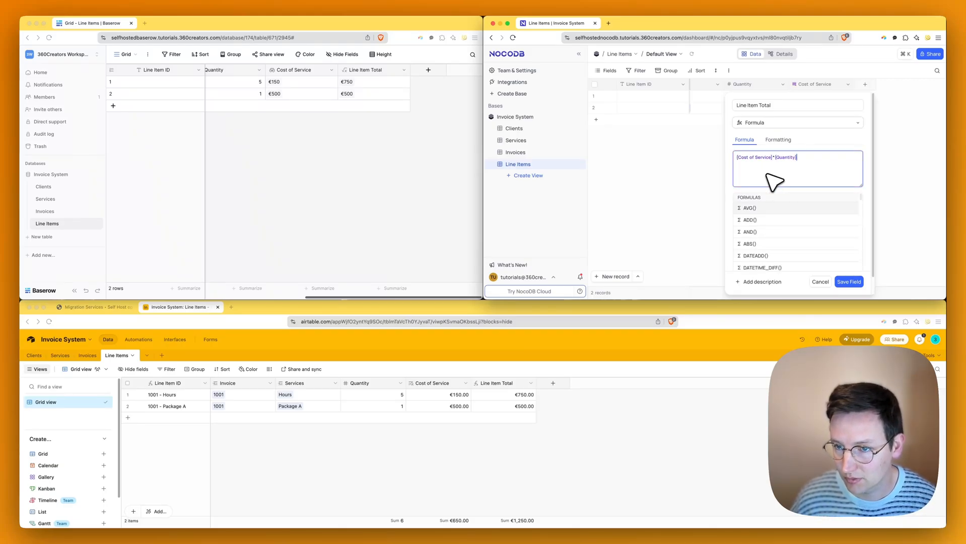
pyautogui.click(850, 282)
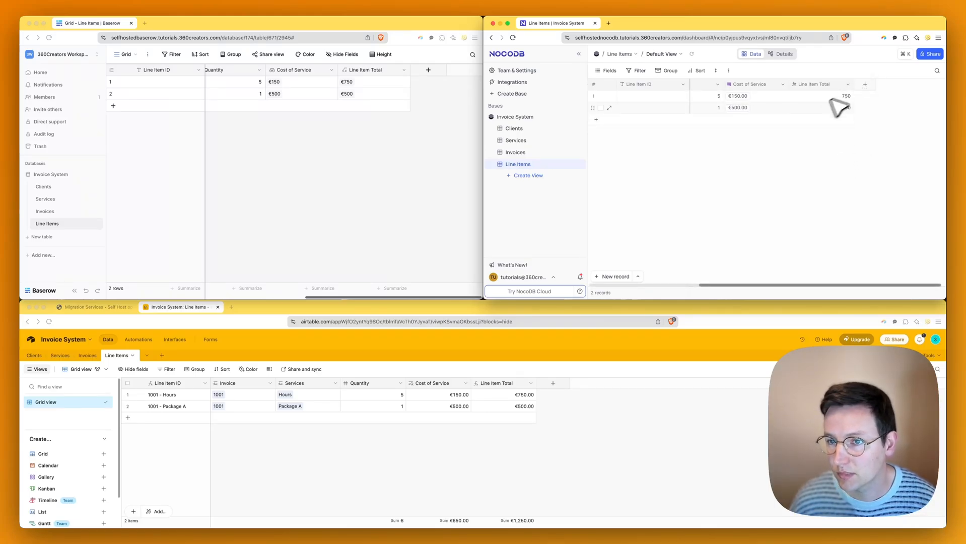
# - Format the Line Item Total column as EUR currency
pyautogui.click(847, 84)
pyautogui.click(793, 115)
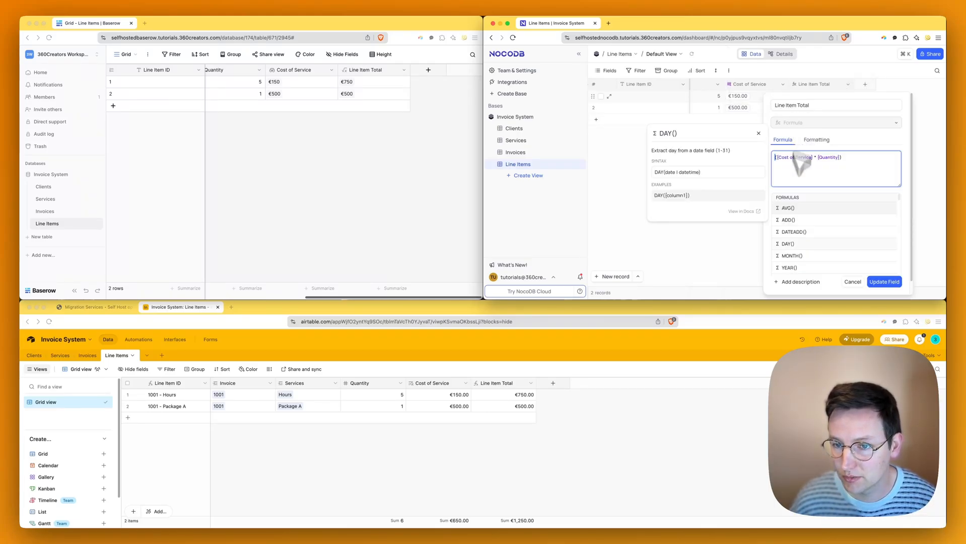
pyautogui.click(839, 139)
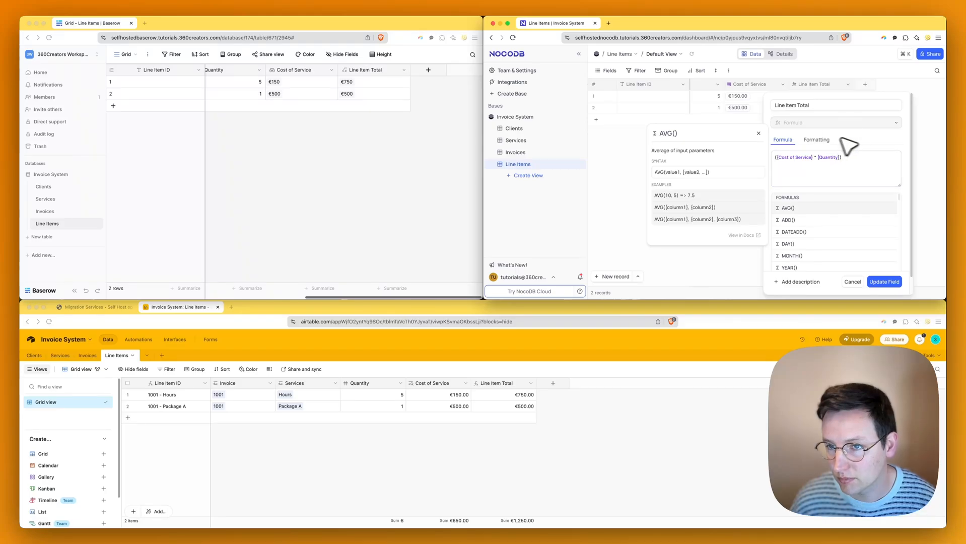
pyautogui.click(816, 140)
pyautogui.click(815, 166)
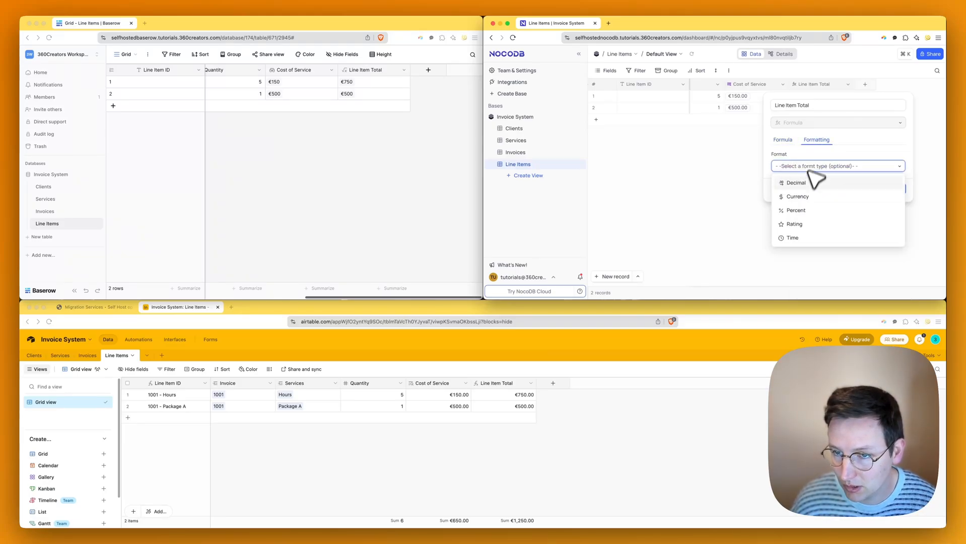
pyautogui.click(801, 198)
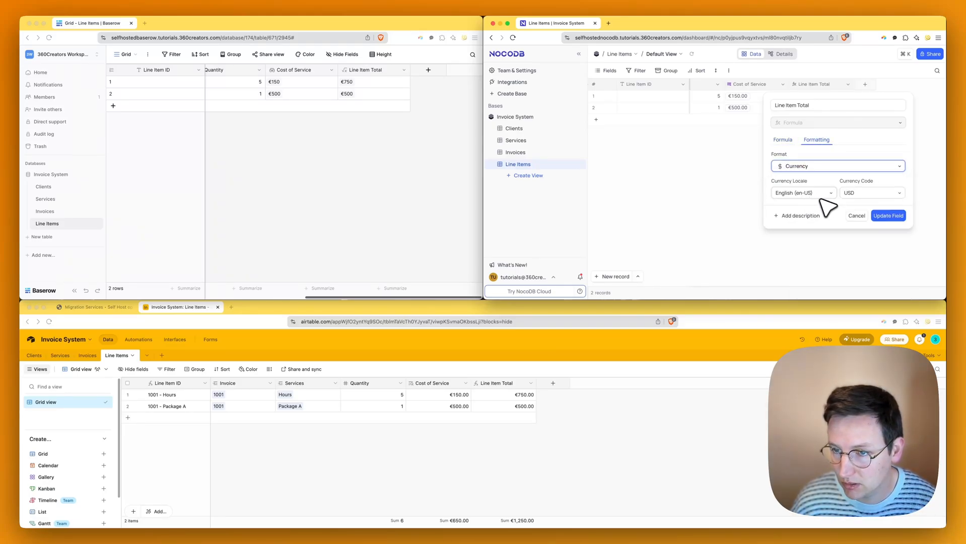
pyautogui.click(862, 196)
pyautogui.write('eu')
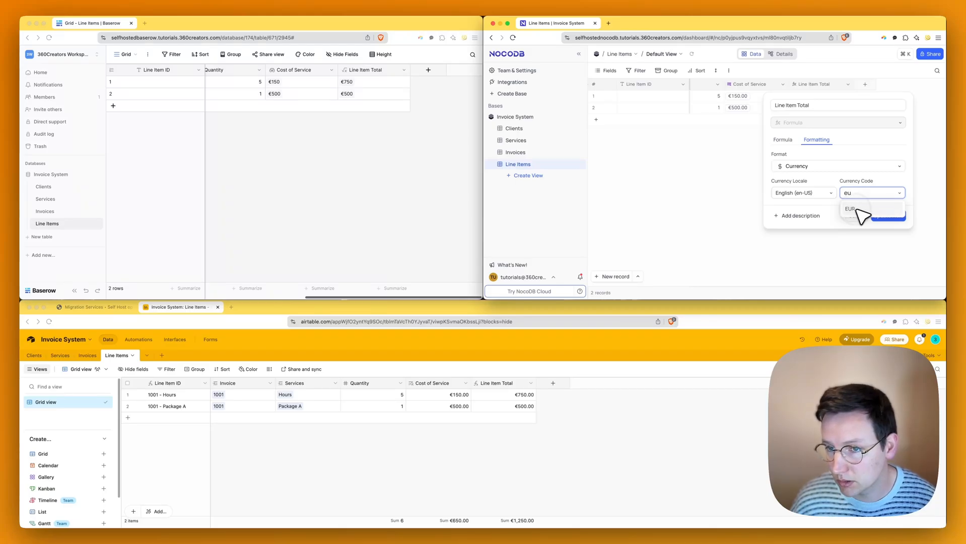
pyautogui.click(858, 209)
pyautogui.click(891, 216)
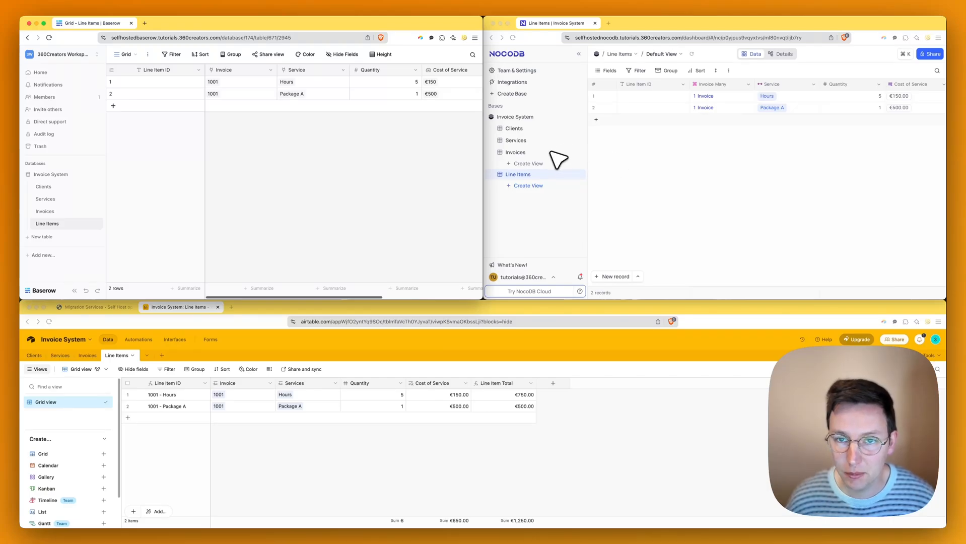
pyautogui.hscroll(5, 891, 117)
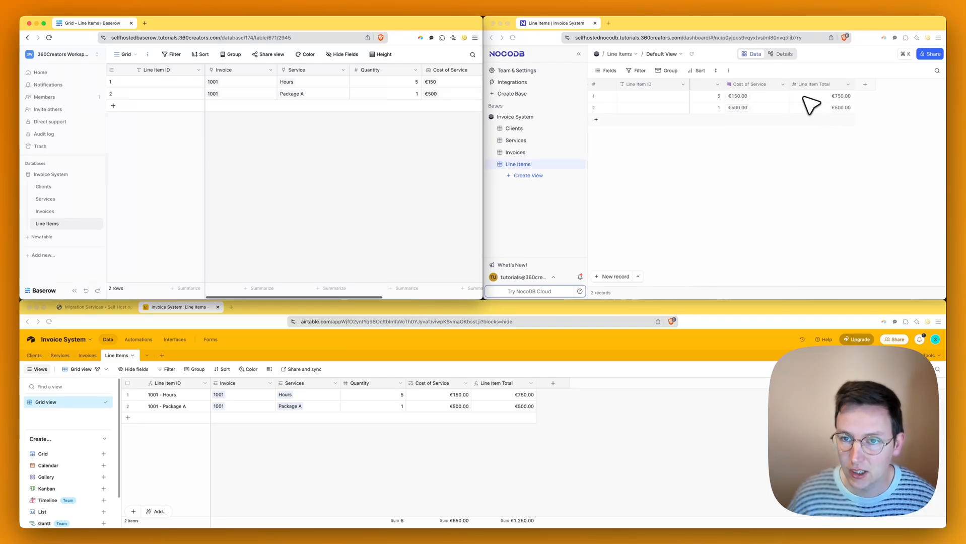
pyautogui.hscroll(-5, 810, 105)
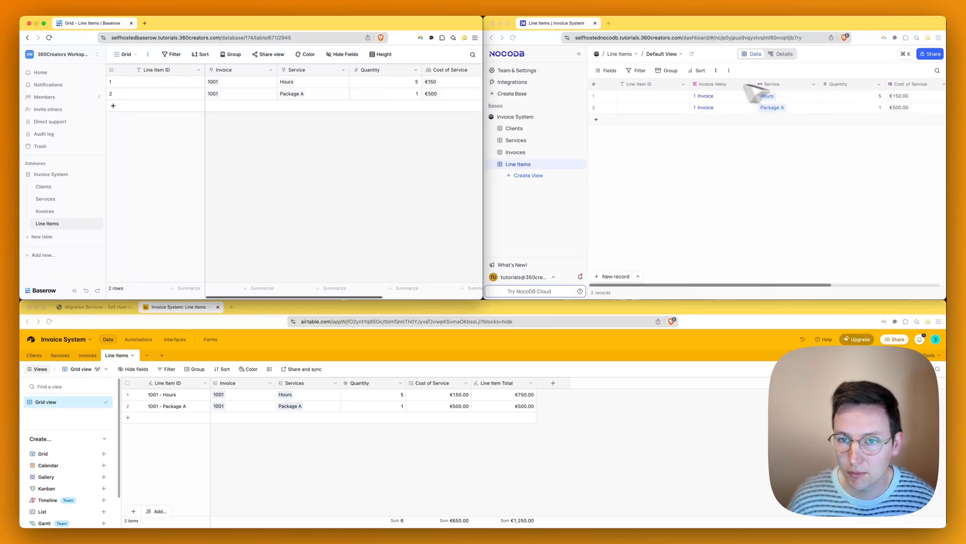
# - Change Baserow's Line Item ID field to the formula type
pyautogui.click(683, 84)
pyautogui.click(640, 114)
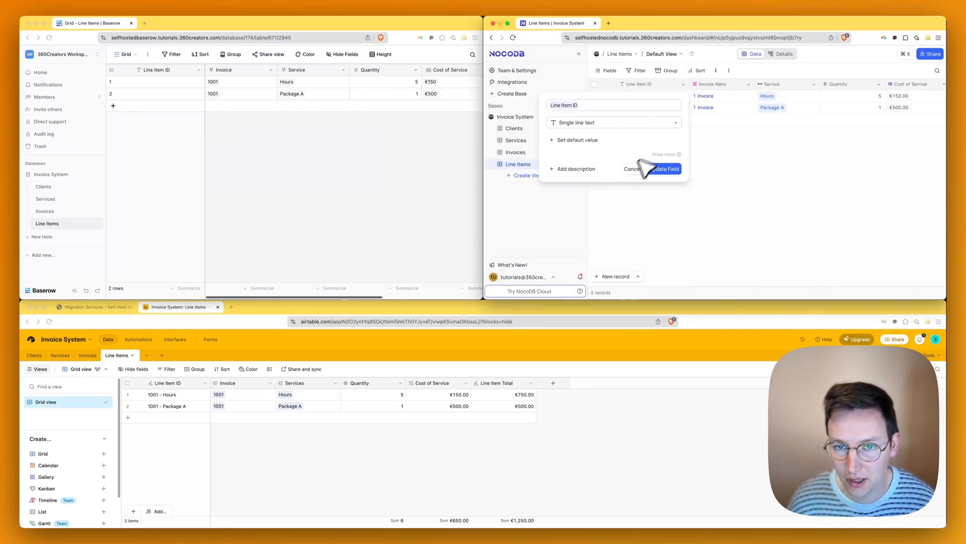
pyautogui.click(366, 152)
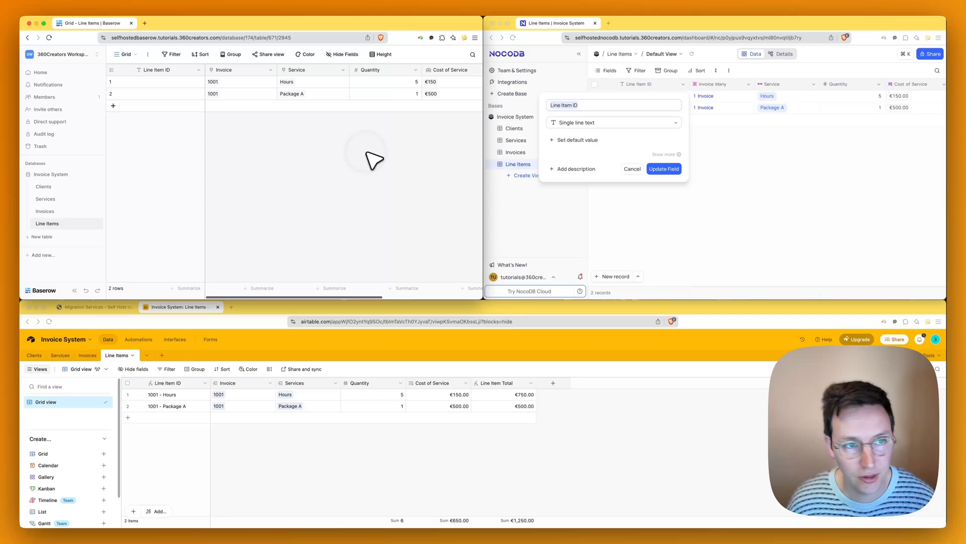
pyautogui.click(199, 69)
pyautogui.click(162, 94)
pyautogui.click(184, 136)
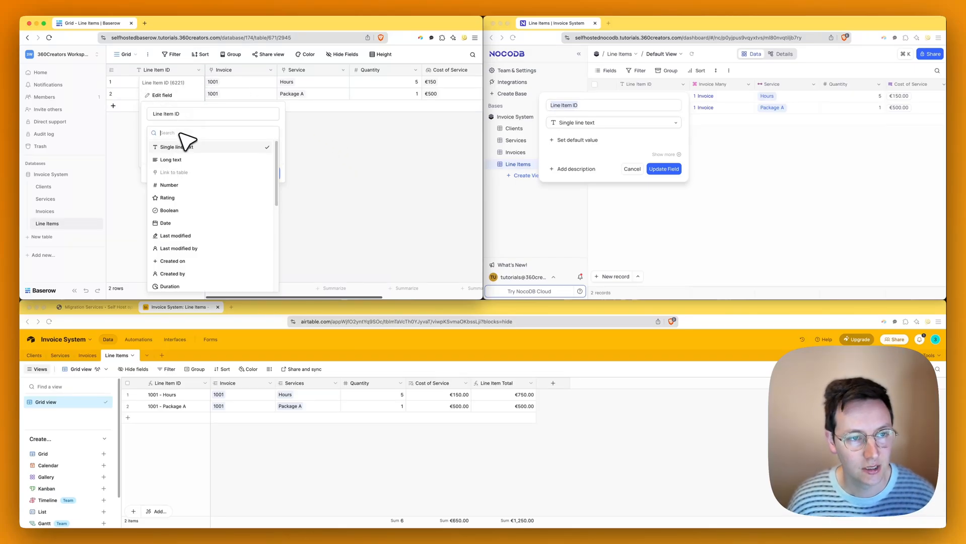
pyautogui.write('form')
pyautogui.click(182, 148)
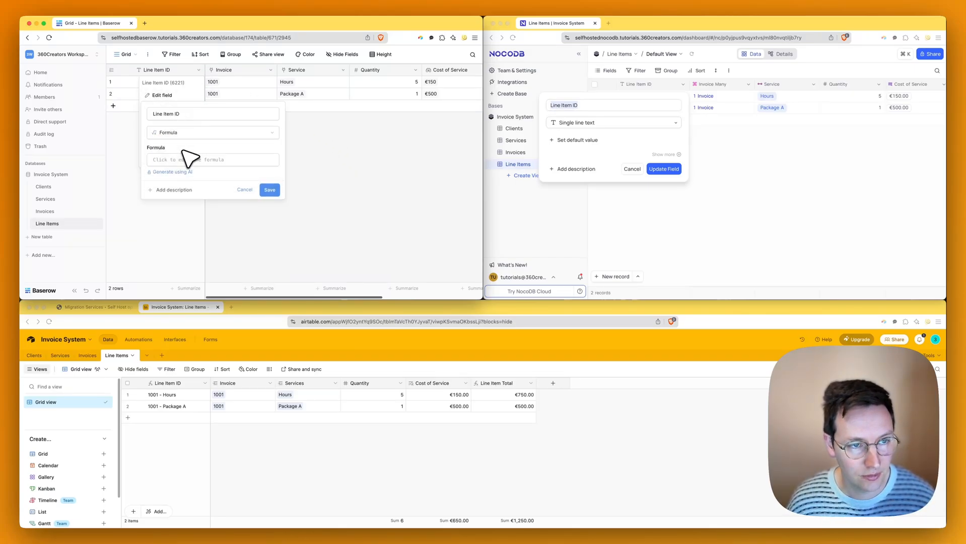
pyautogui.click(189, 159)
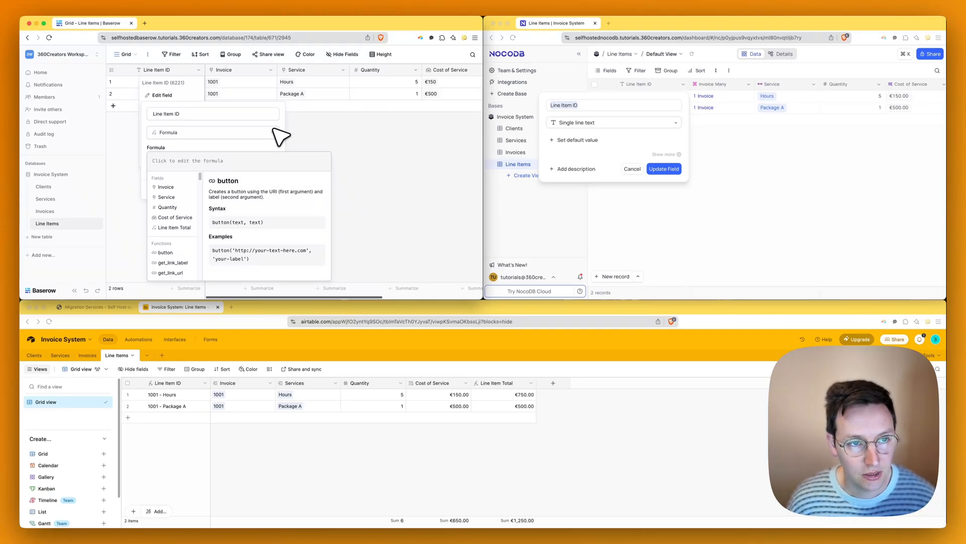
# - Insert the Invoice field into the Line Item ID formula and copy it
pyautogui.write('invoi')
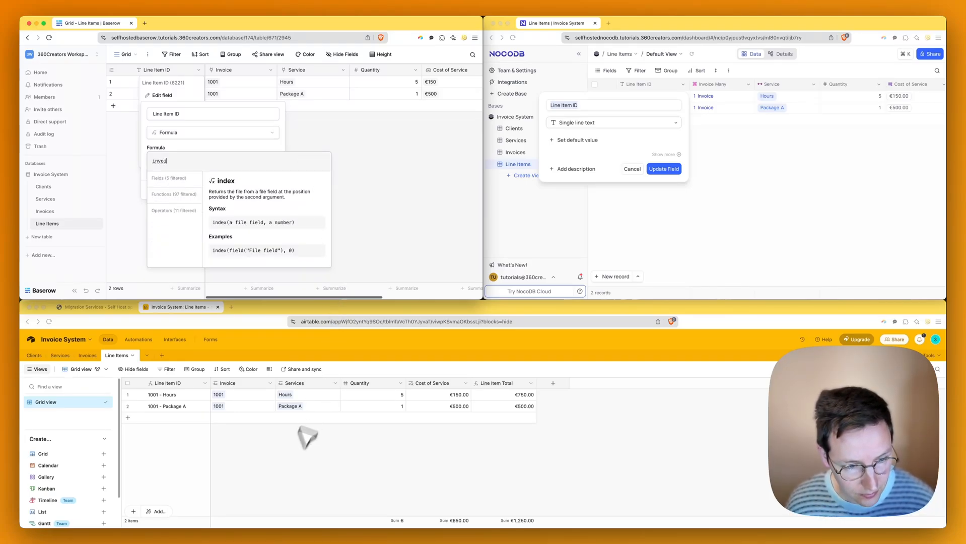
pyautogui.press('super+a')
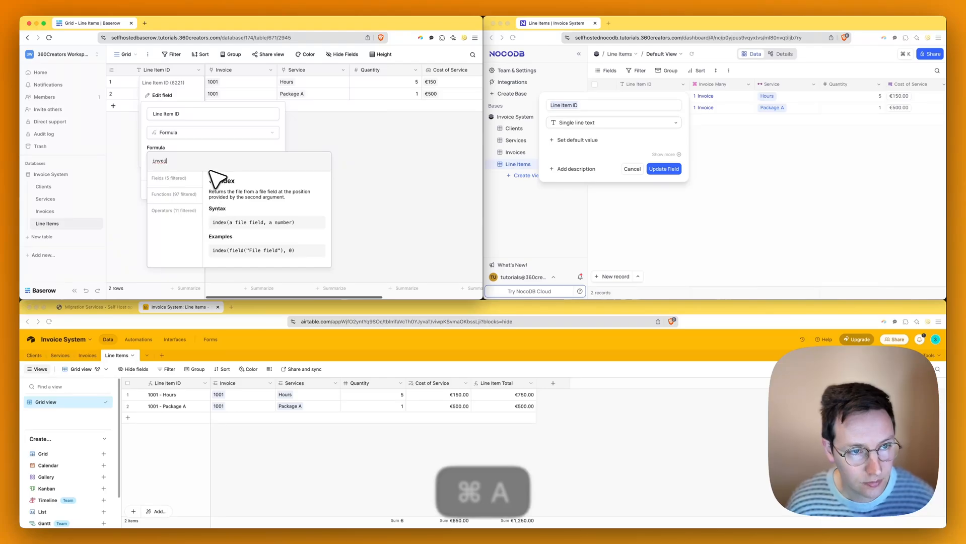
pyautogui.press('BackSpace')
pyautogui.click(186, 188)
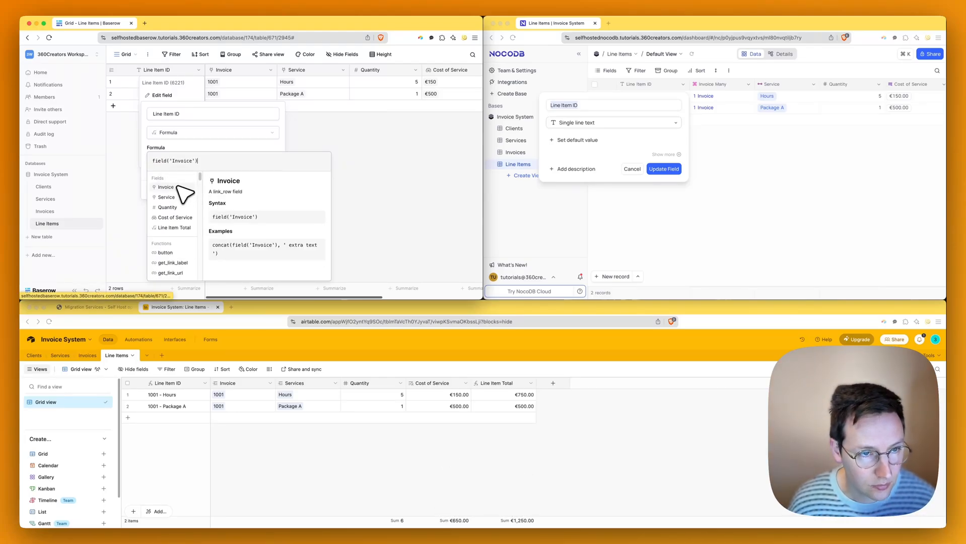
pyautogui.press('super+a')
pyautogui.press('super+c')
pyautogui.press('BackSpace')
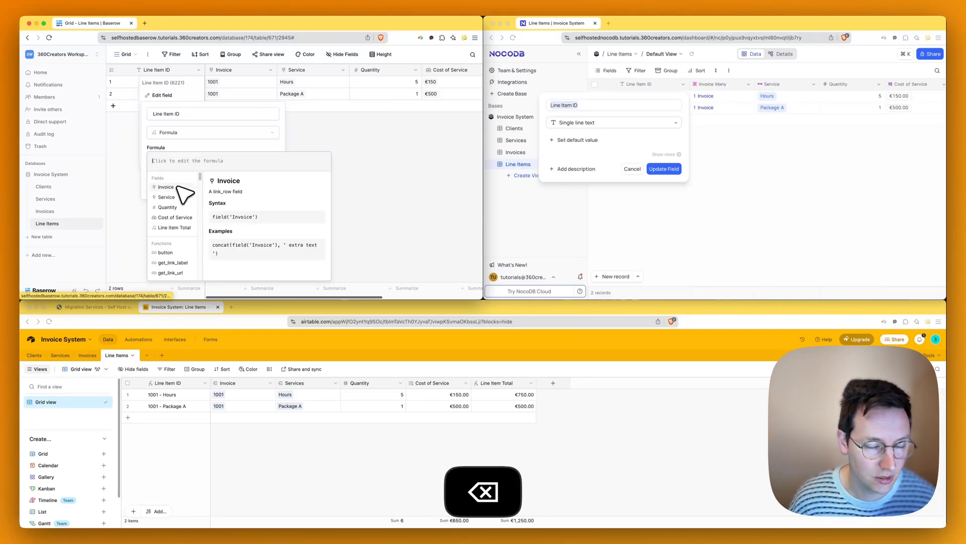
# - Set the formula to concat(Invoice, ' - ', Service), producing IDs like 1001 - Hours
pyautogui.write('conc')
pyautogui.click(171, 203)
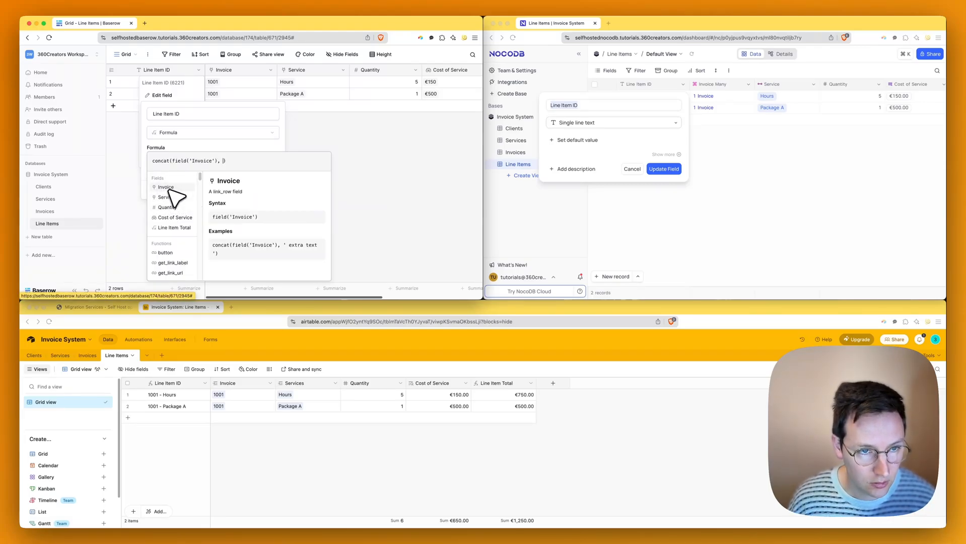
pyautogui.press('BackSpace')
pyautogui.write("' -")
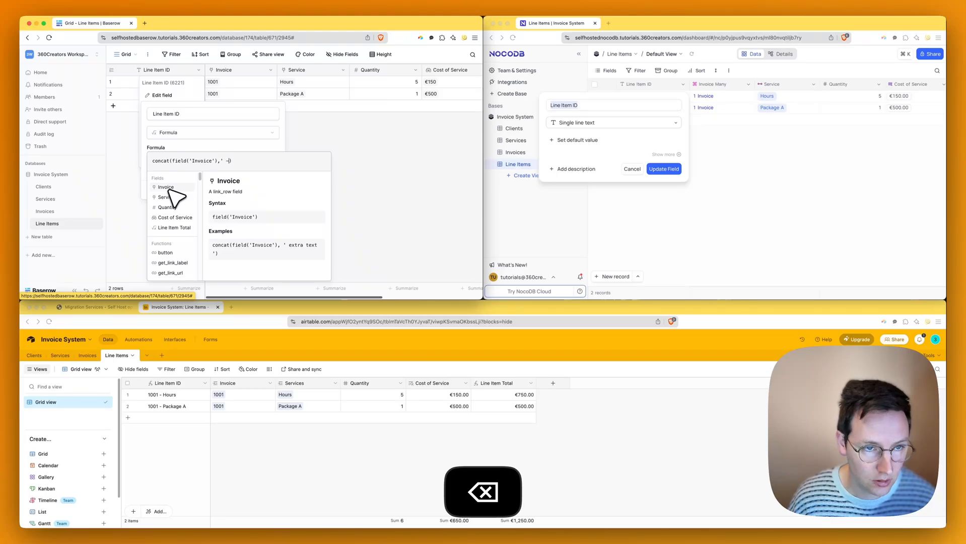
pyautogui.write(" '")
pyautogui.press('BackSpace')
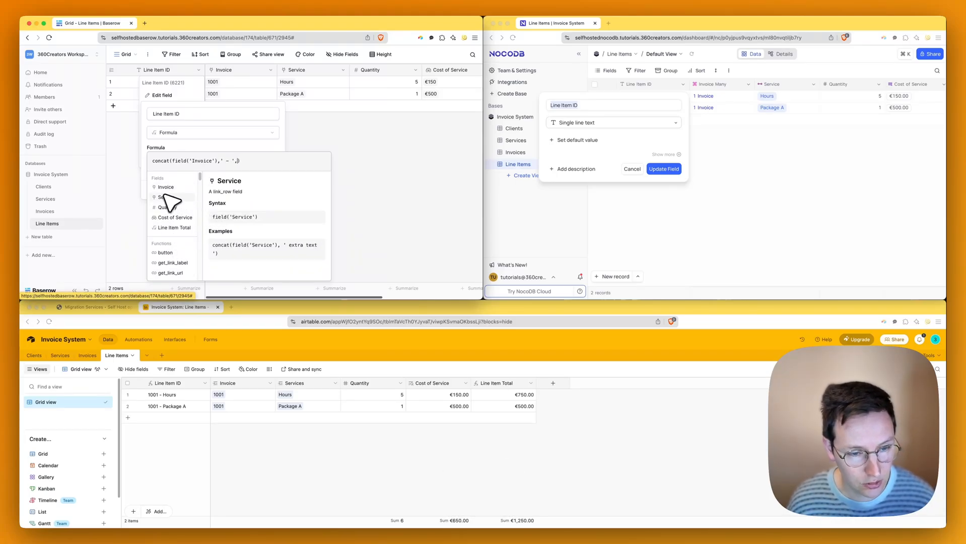
pyautogui.write(',')
pyautogui.click(166, 196)
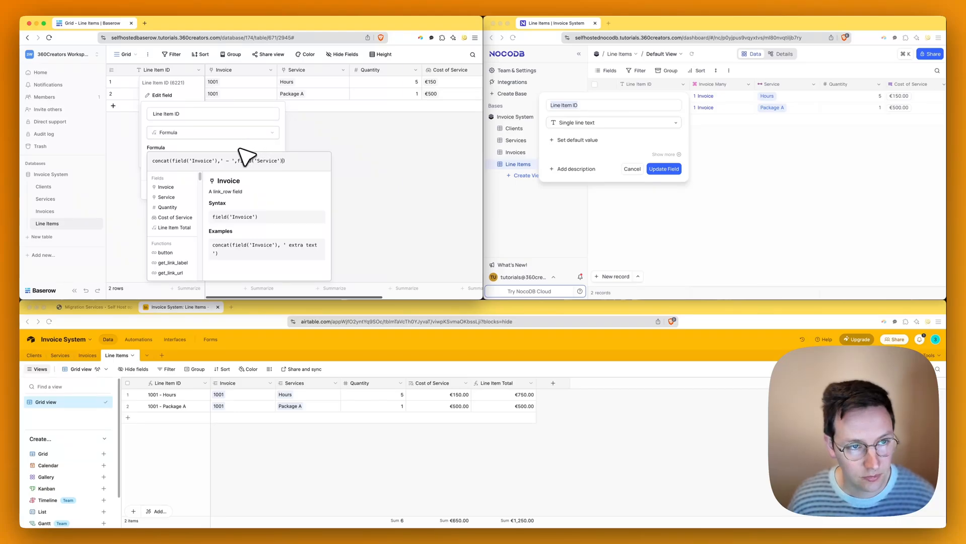
pyautogui.click(238, 148)
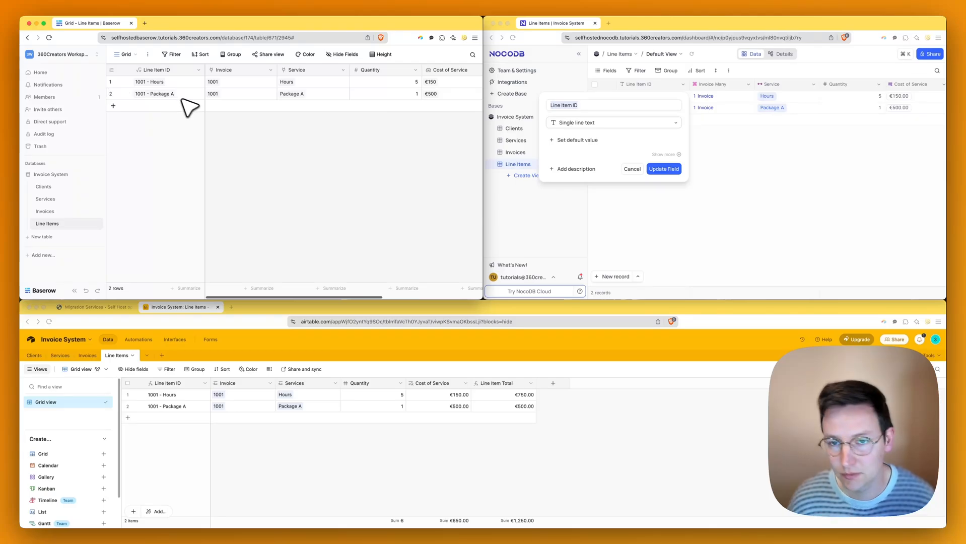
# - In NocoDB, close the Line Item ID editor unchanged and open that column's menu
pyautogui.click(595, 155)
pyautogui.click(592, 123)
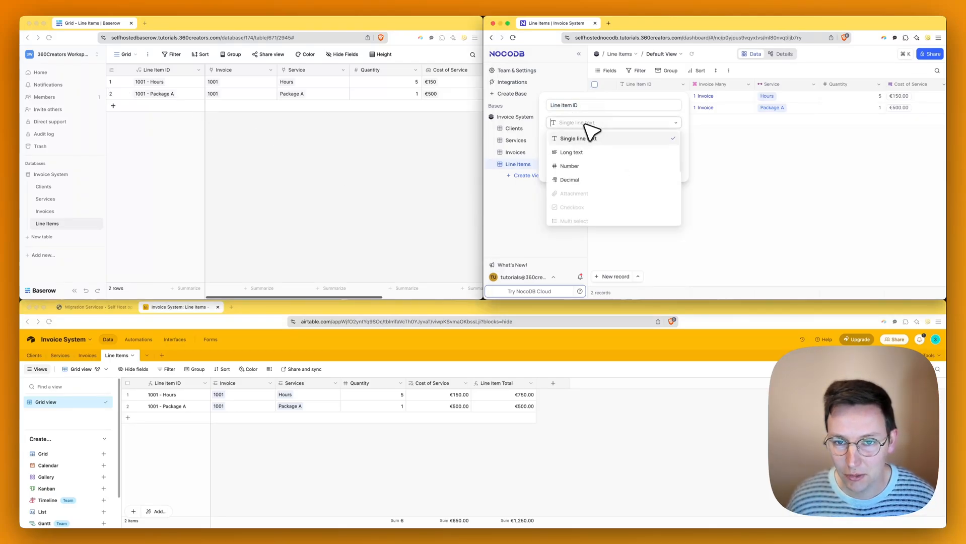
pyautogui.write('for')
pyautogui.press('super+a')
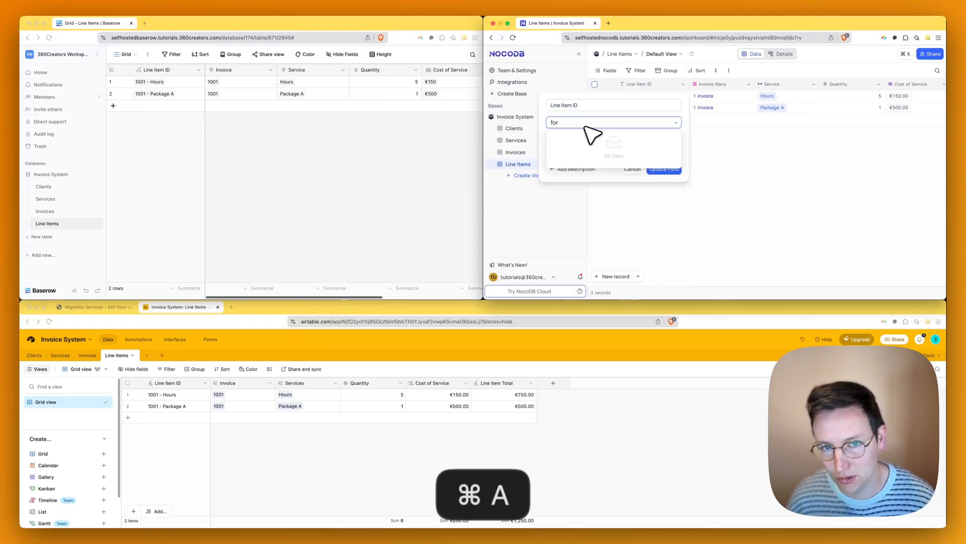
pyautogui.press('BackSpace')
pyautogui.click(619, 123)
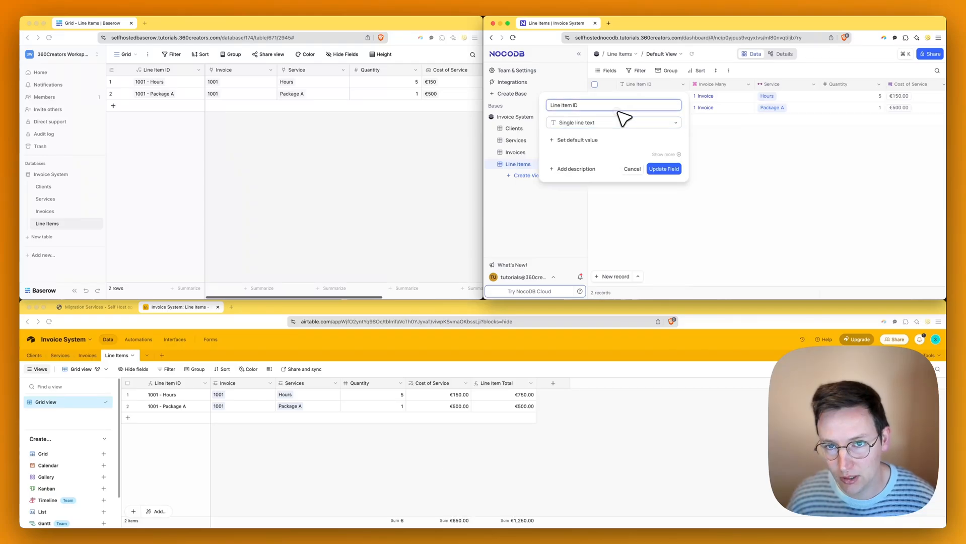
pyautogui.click(632, 175)
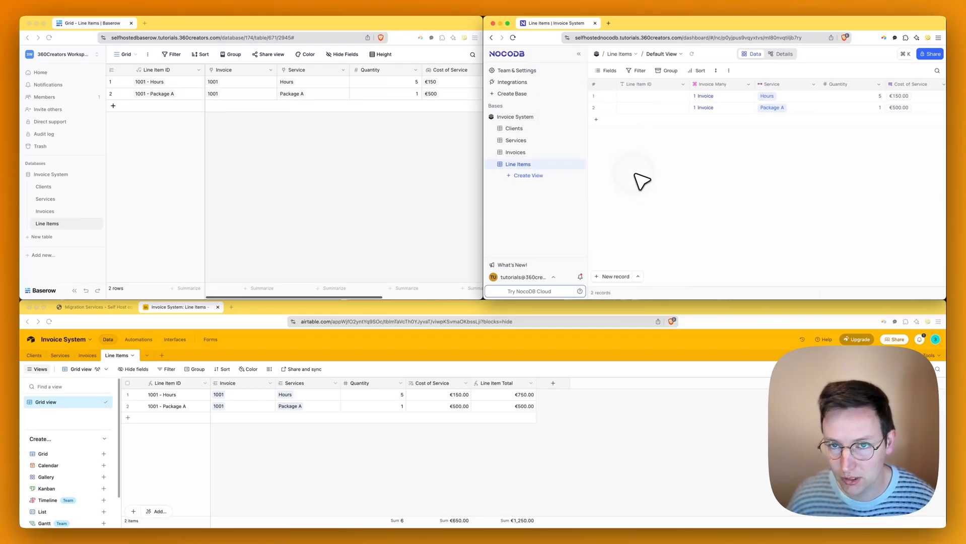
pyautogui.click(682, 84)
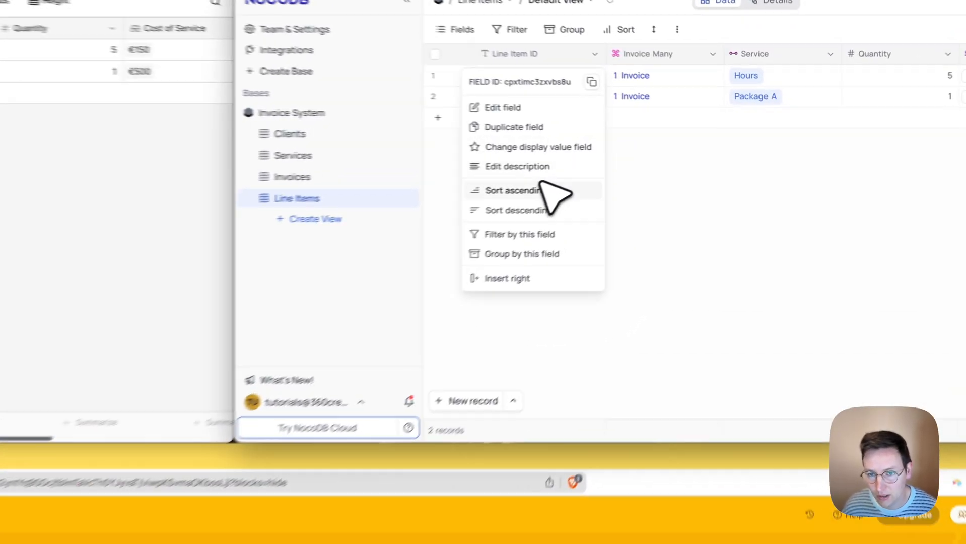
# - Insert a Formula column right of Line Item ID with CONCAT({Invoice Many},' ',{Service})
pyautogui.click(492, 294)
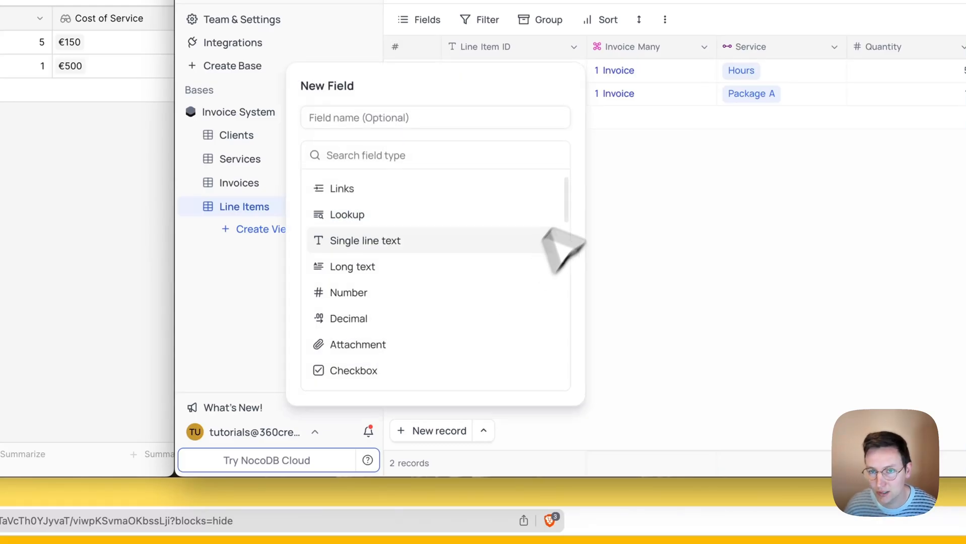
pyautogui.click(370, 159)
pyautogui.write('form')
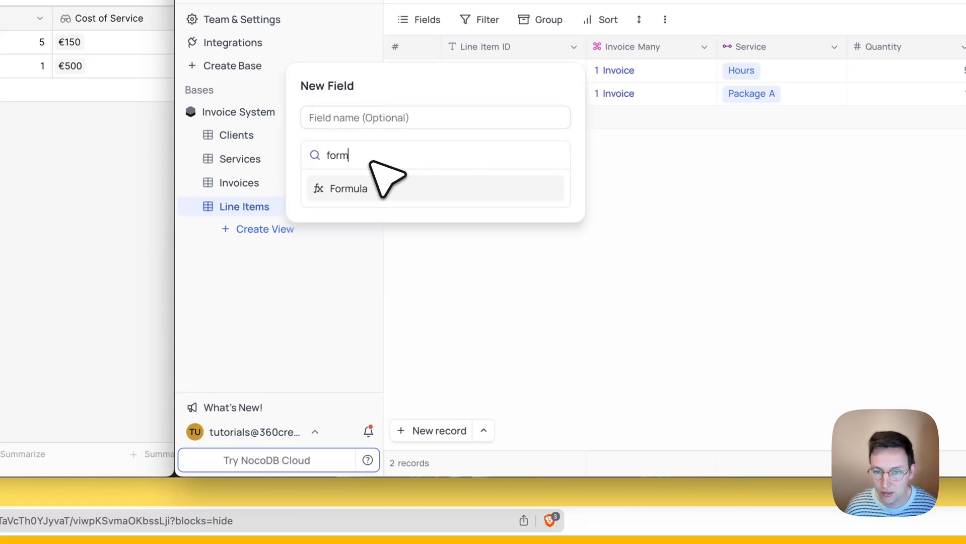
pyautogui.click(380, 188)
pyautogui.write('co')
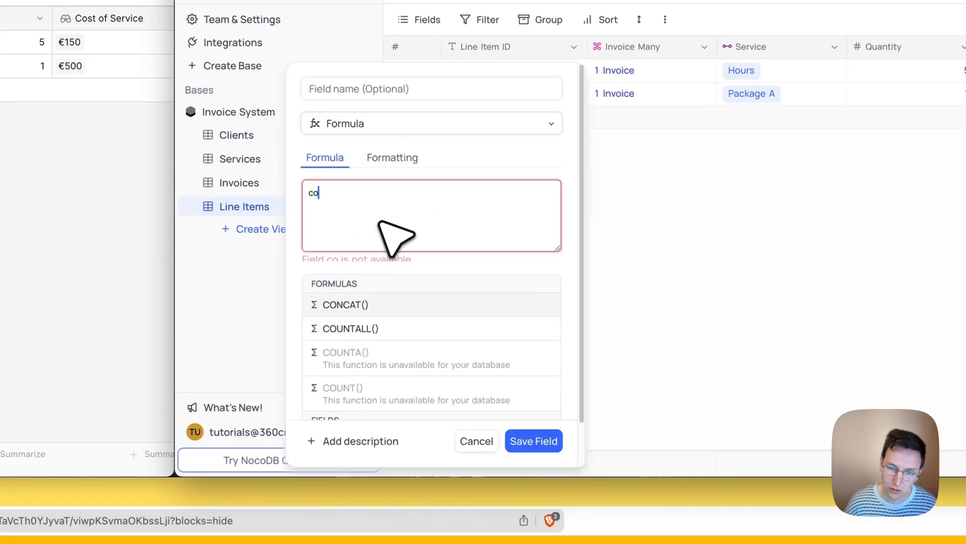
pyautogui.write('nc')
pyautogui.press('Return')
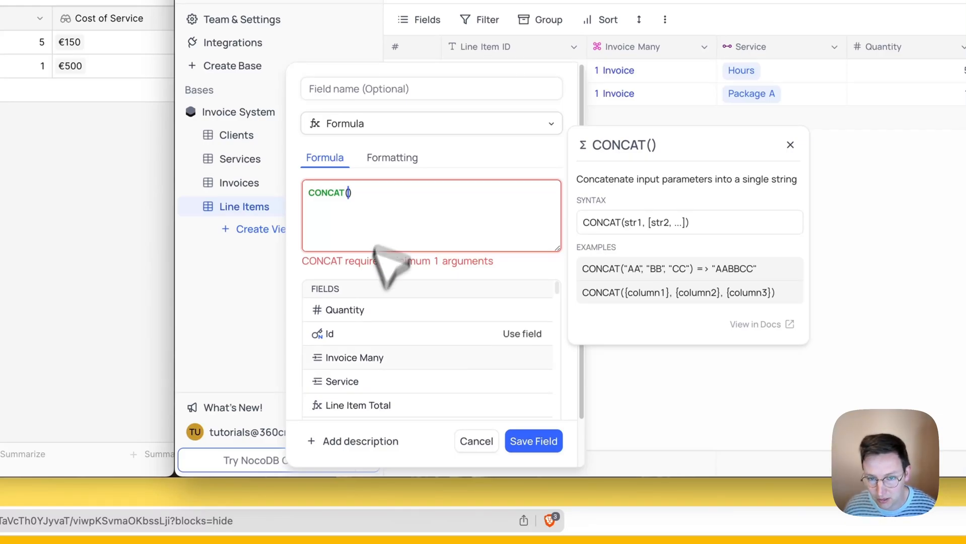
pyautogui.click(513, 357)
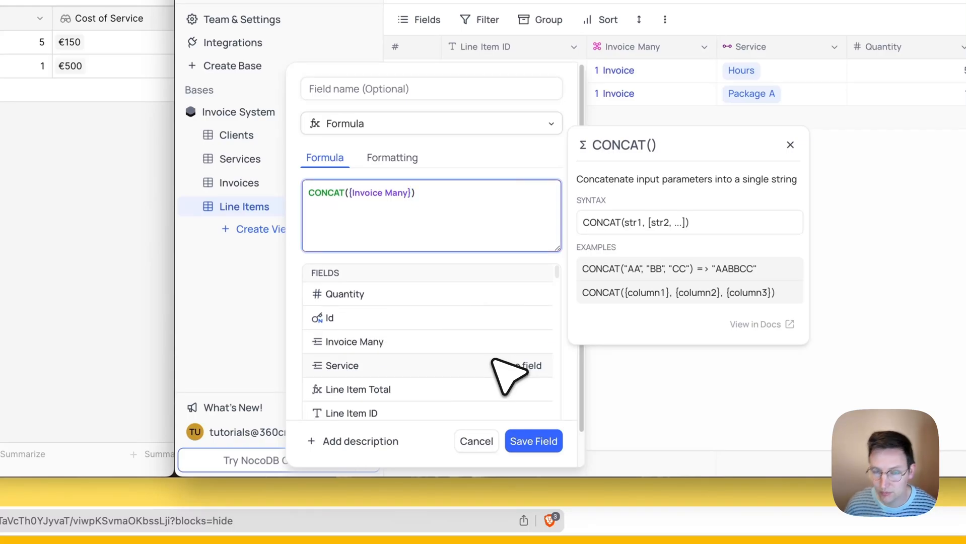
pyautogui.write(",' ")
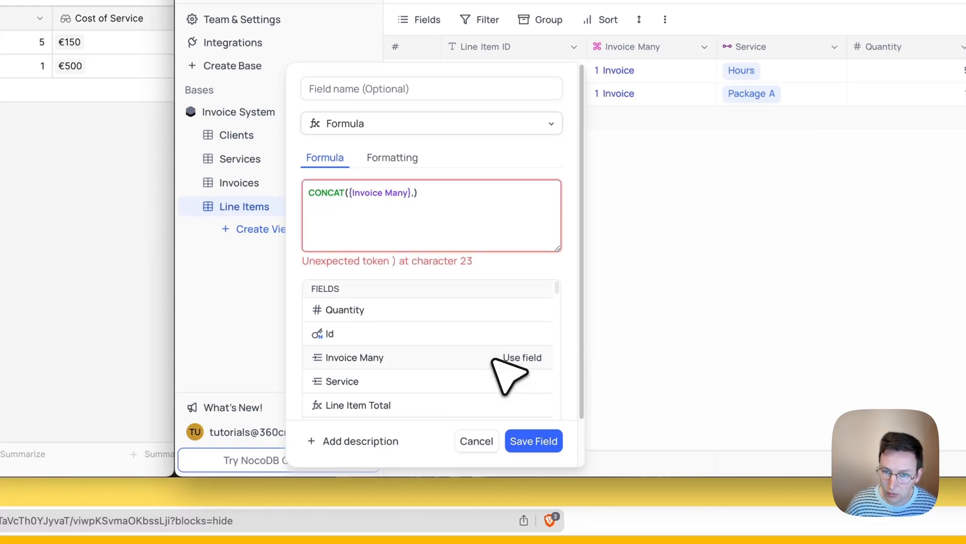
pyautogui.write("',")
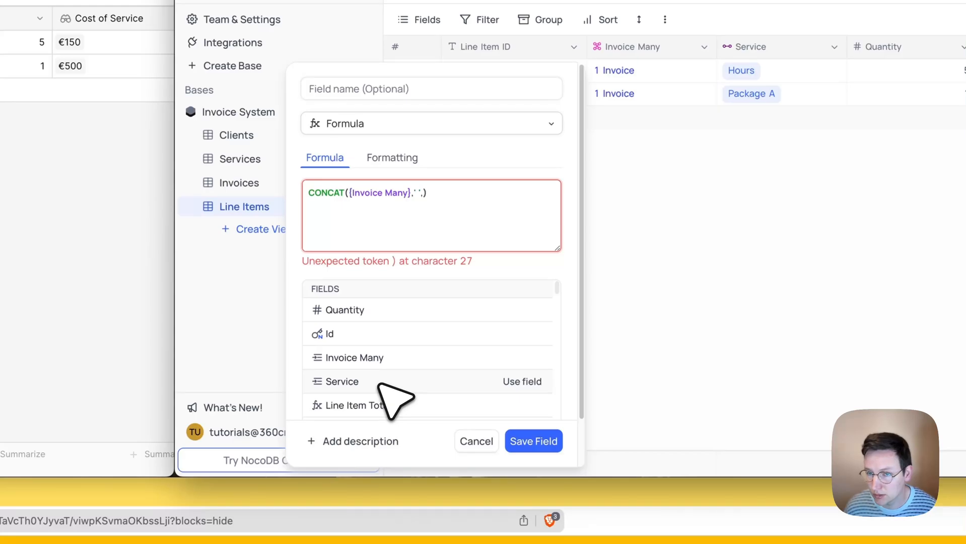
pyautogui.click(380, 384)
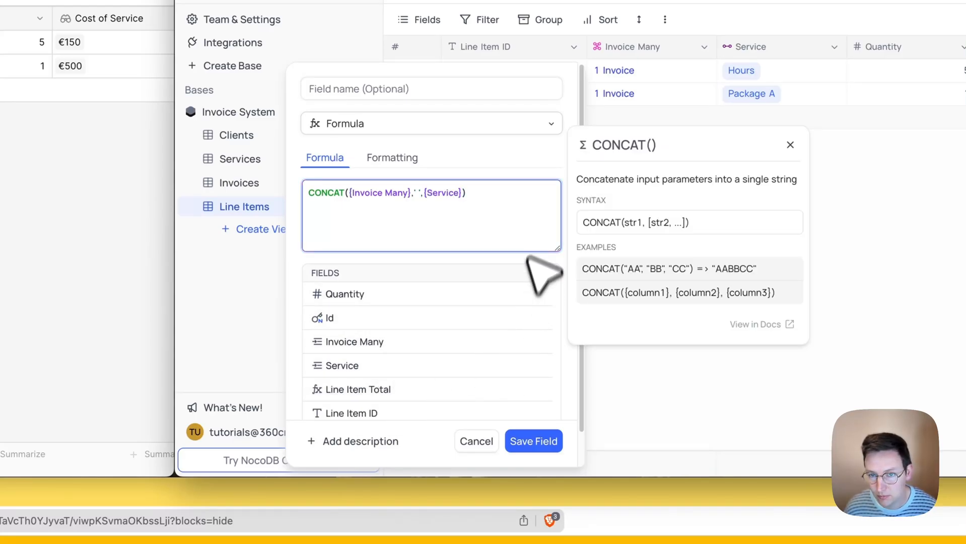
pyautogui.click(537, 229)
pyautogui.click(514, 438)
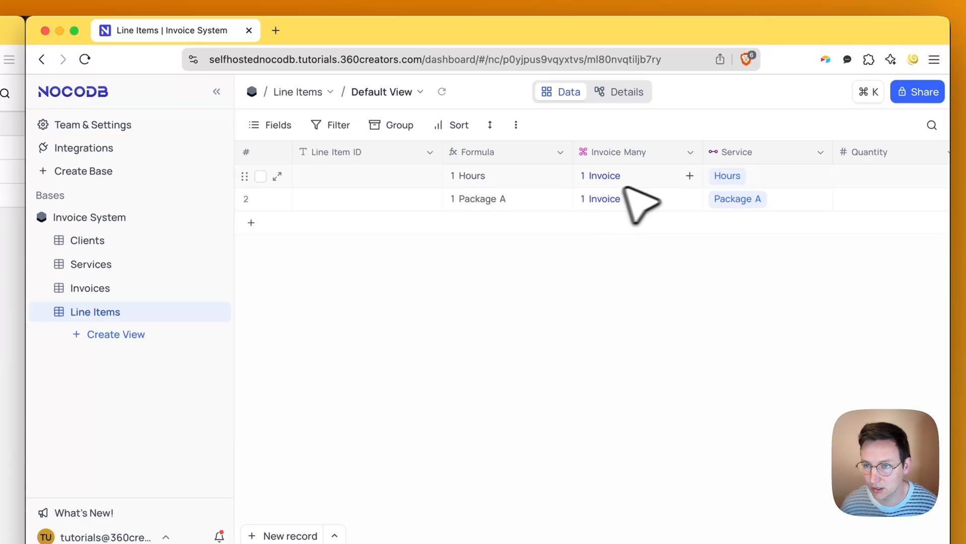
# - Review row 1's invoice links and Line Item ID's field type, changing nothing
pyautogui.click(642, 182)
pyautogui.click(384, 366)
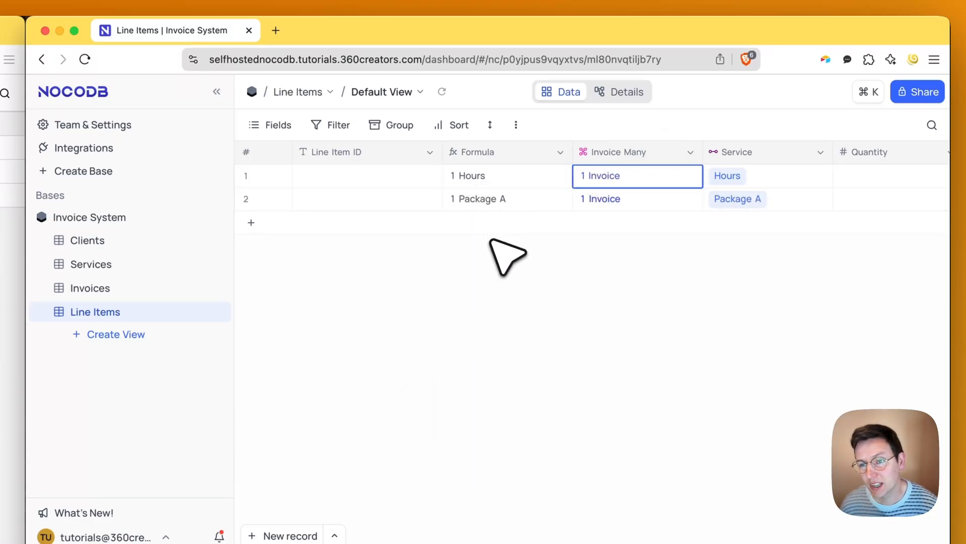
pyautogui.click(500, 278)
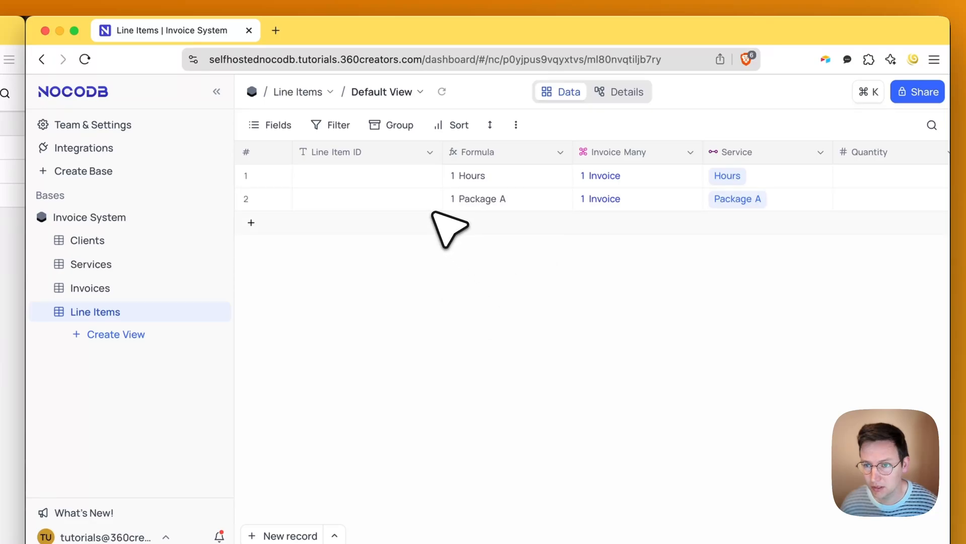
pyautogui.click(430, 152)
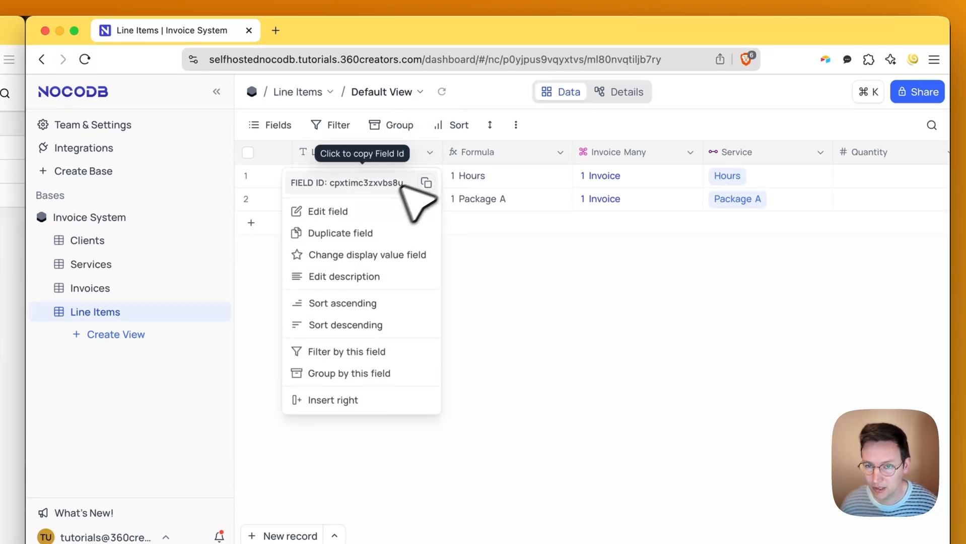
pyautogui.click(330, 209)
pyautogui.click(294, 194)
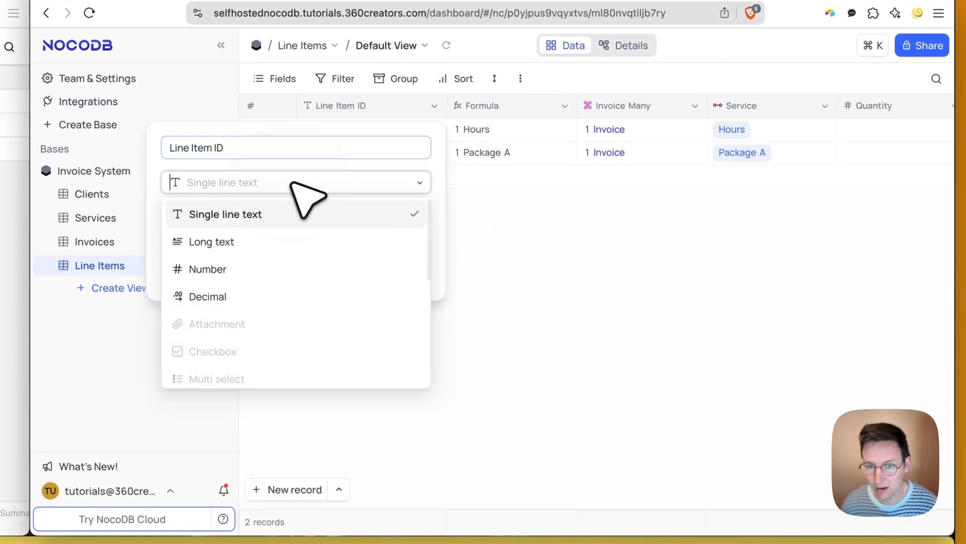
pyautogui.click(459, 227)
# - Confirm row 1 reads 1 Hours and links to invoice 1001, then open the Formula column menu
pyautogui.click(519, 137)
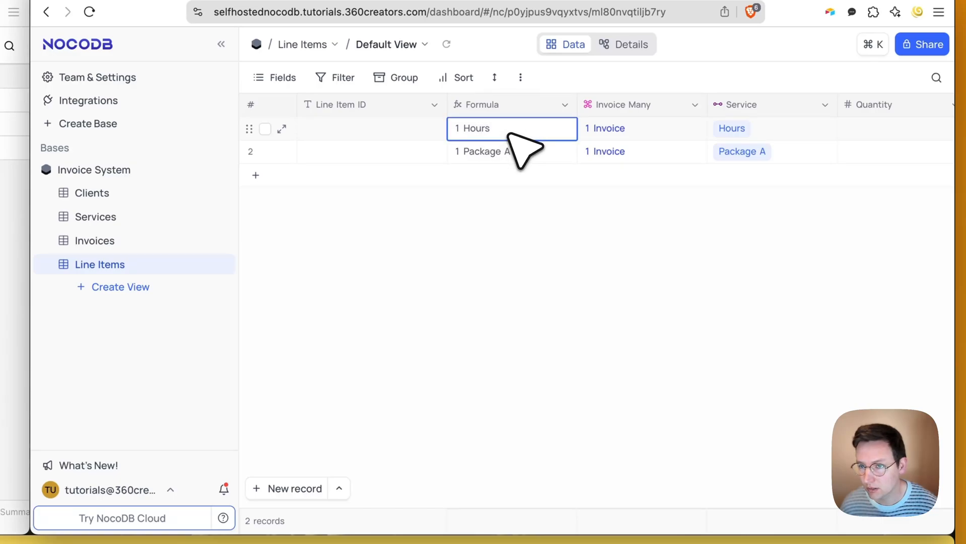
pyautogui.hscroll(1, 508, 134)
pyautogui.hscroll(-1, 482, 141)
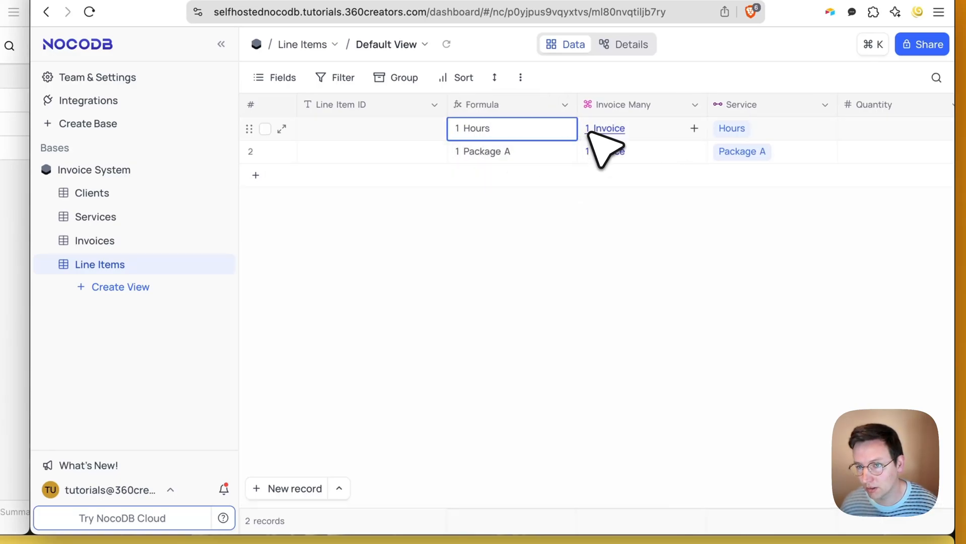
pyautogui.click(613, 129)
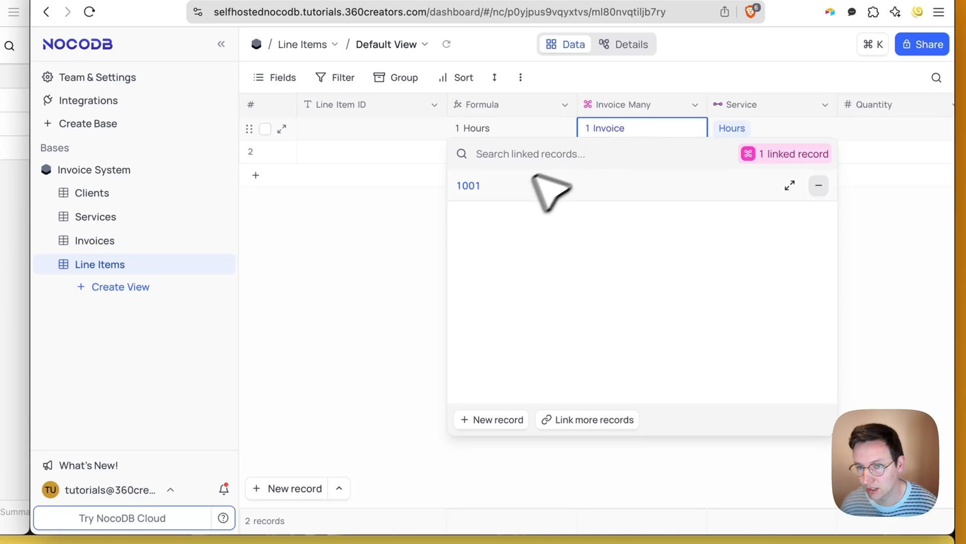
pyautogui.click(398, 234)
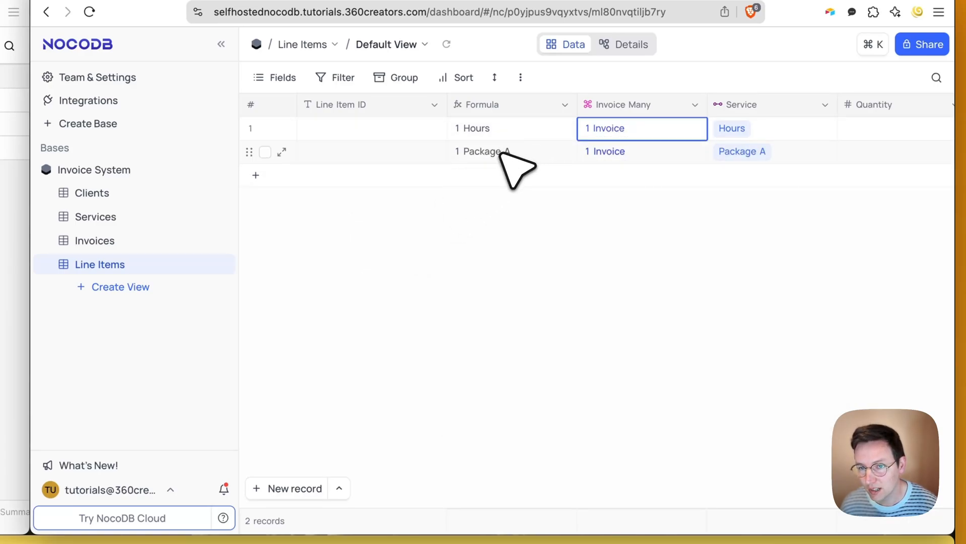
pyautogui.click(564, 104)
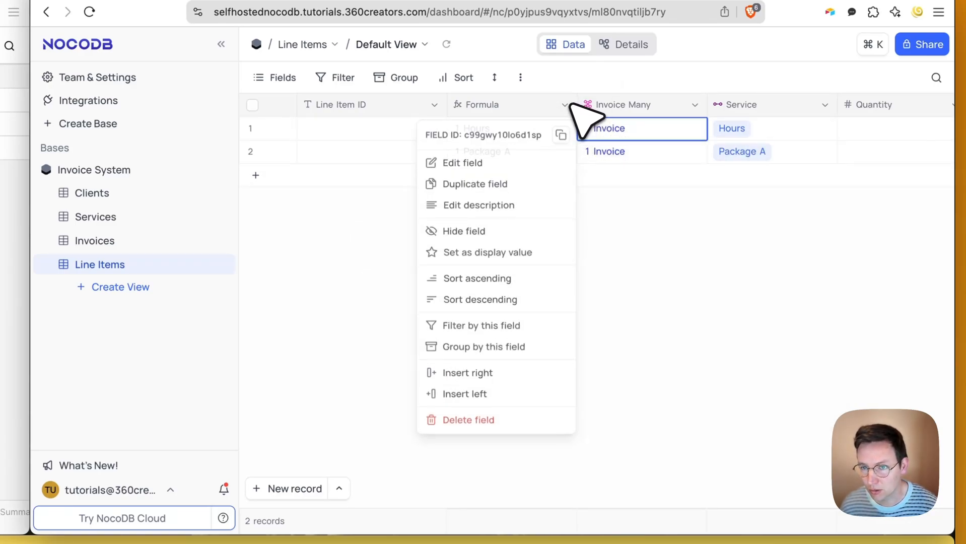
pyautogui.click(700, 313)
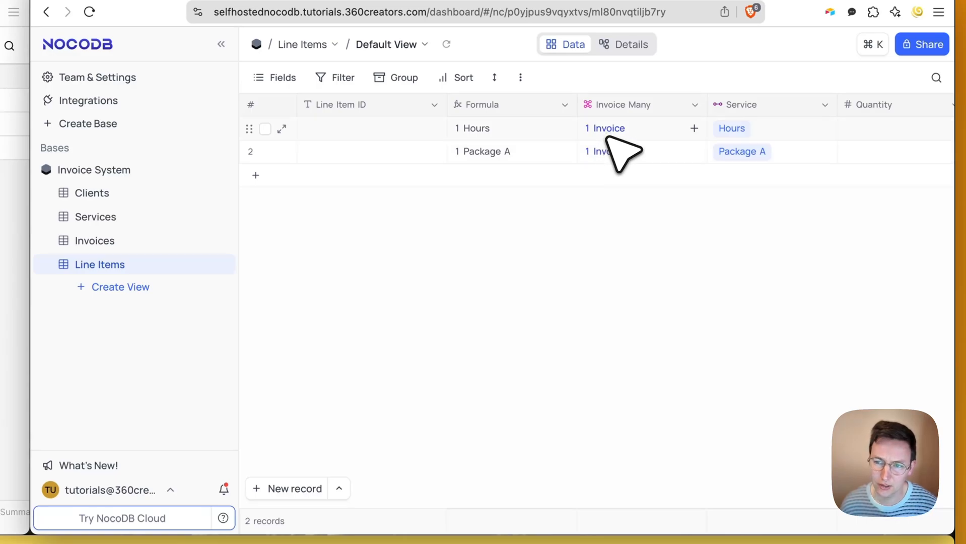
pyautogui.click(564, 104)
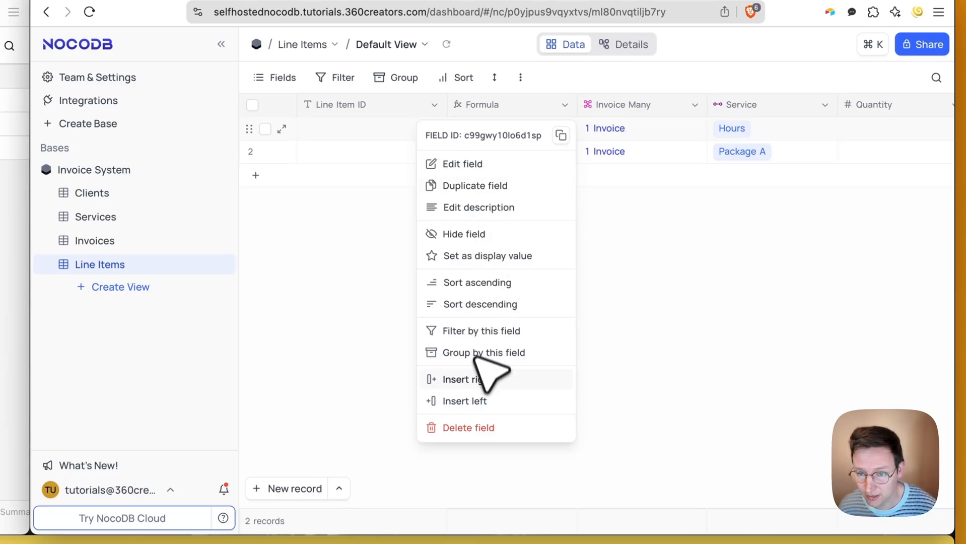
# - Add a Formula 1 field right of Formula using CONCAT with Invoice Many
pyautogui.click(491, 379)
pyautogui.click(389, 218)
pyautogui.write('f')
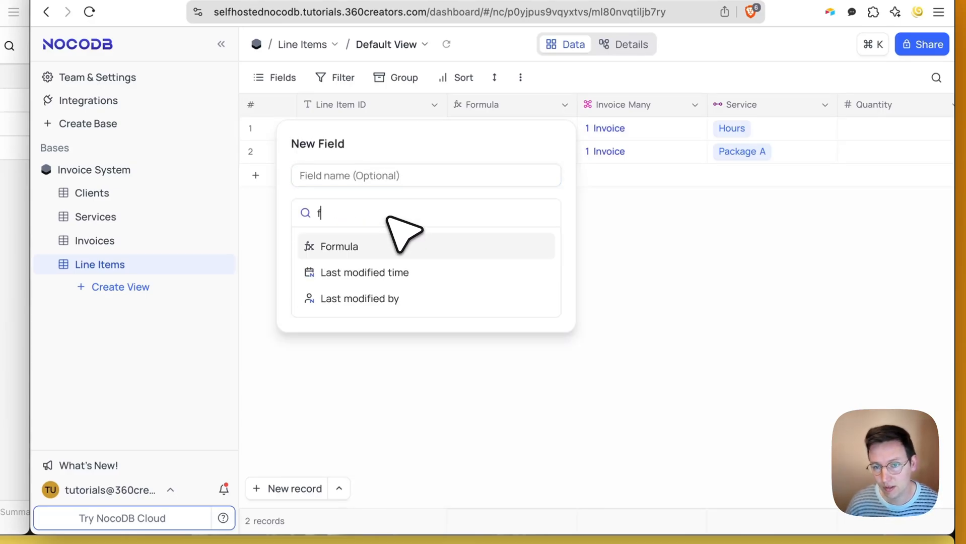
pyautogui.write('orm')
pyautogui.click(388, 246)
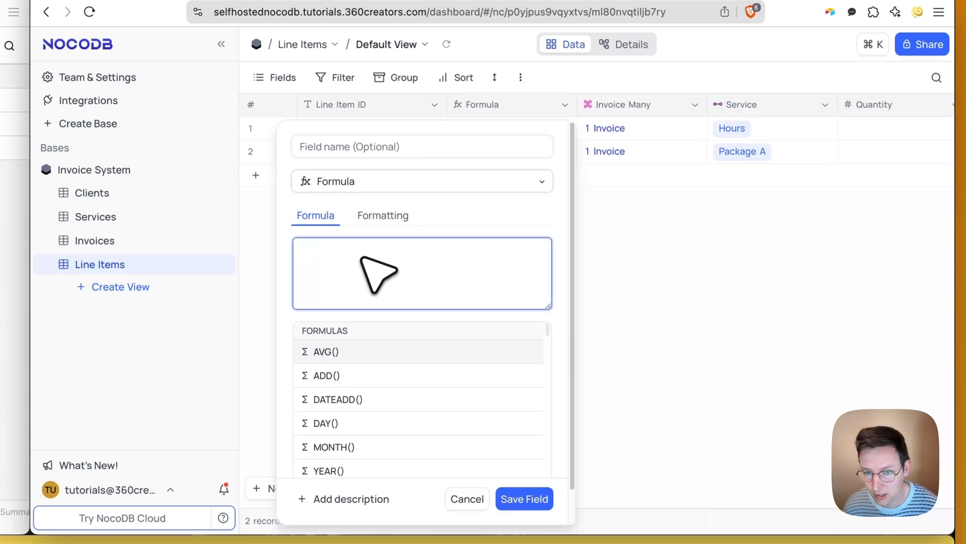
pyautogui.write('pric')
pyautogui.press('BackSpace')
pyautogui.press('BackSpace')
pyautogui.press('BackSpace')
pyautogui.press('BackSpace')
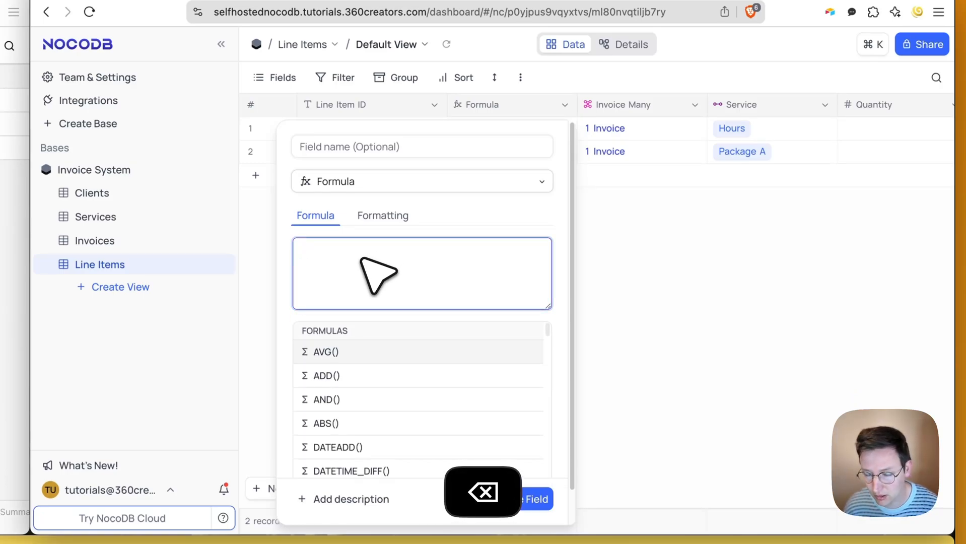
pyautogui.write('conc')
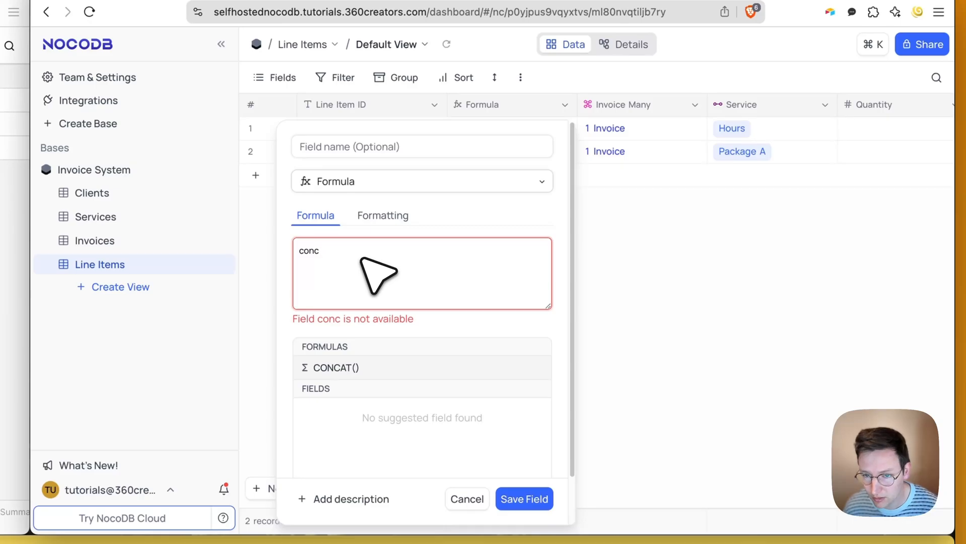
pyautogui.click(379, 367)
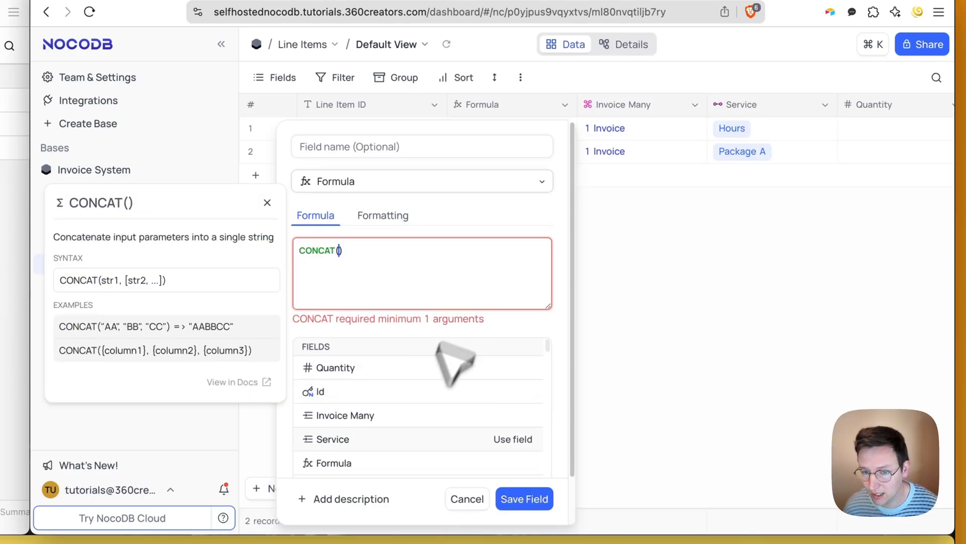
pyautogui.click(393, 417)
pyautogui.click(527, 499)
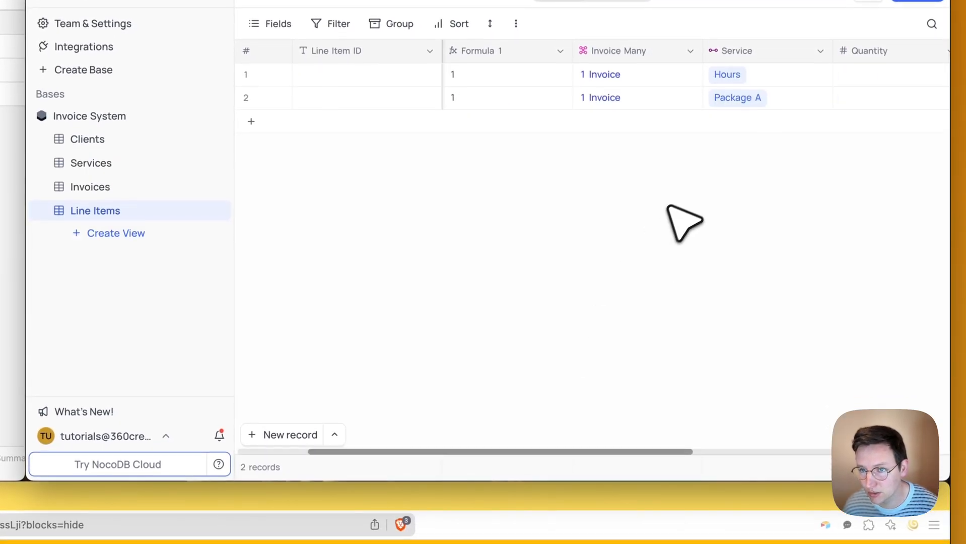
# - Inspect the duplicate Formula 1 field, then delete it
pyautogui.click(518, 74)
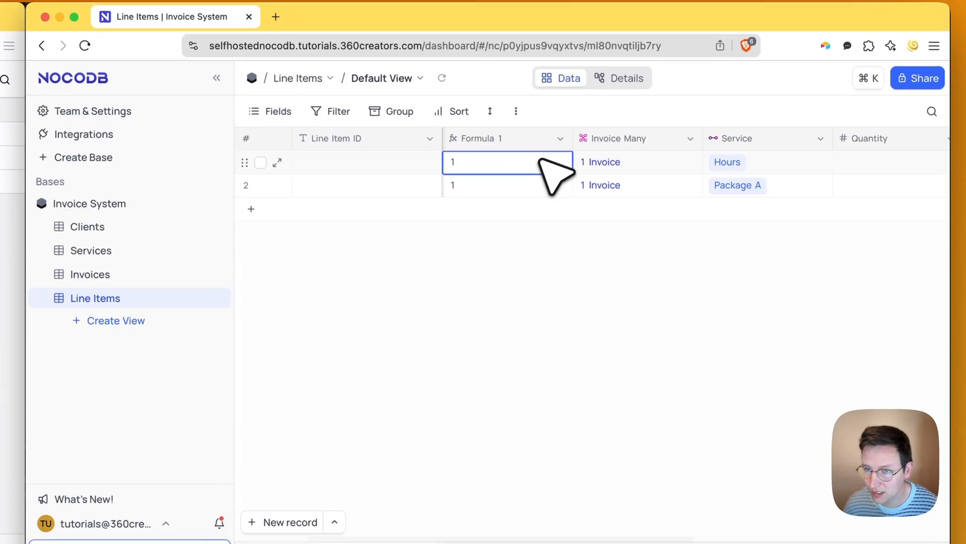
pyautogui.click(560, 138)
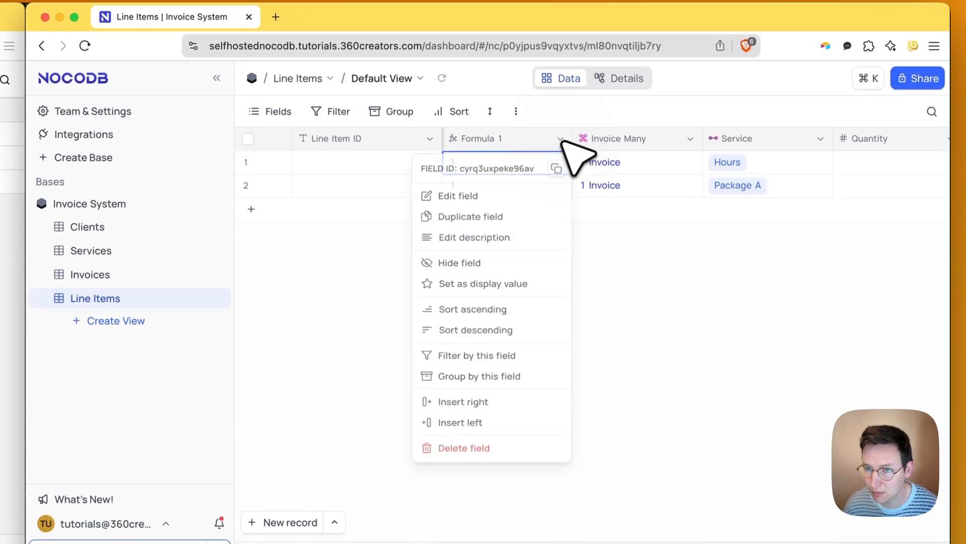
pyautogui.click(493, 200)
pyautogui.click(790, 402)
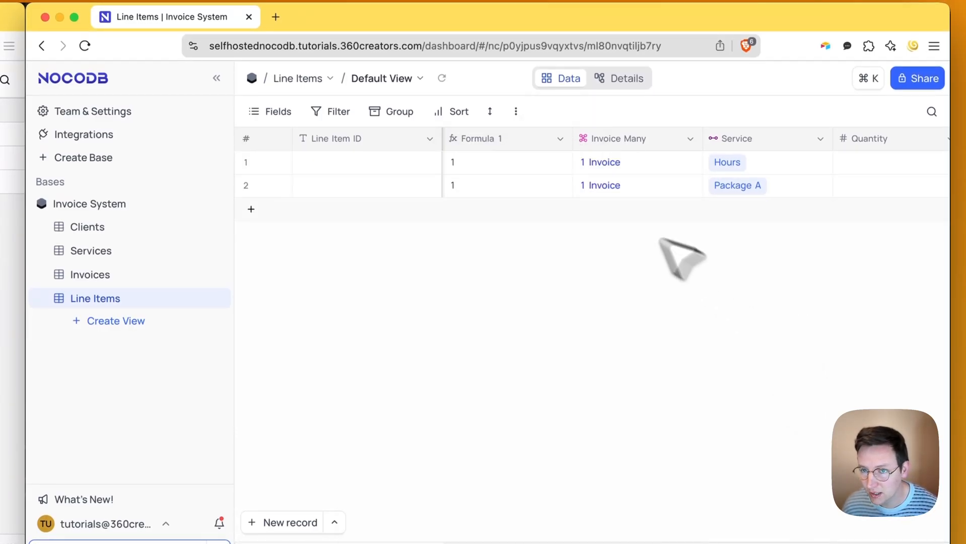
pyautogui.click(689, 139)
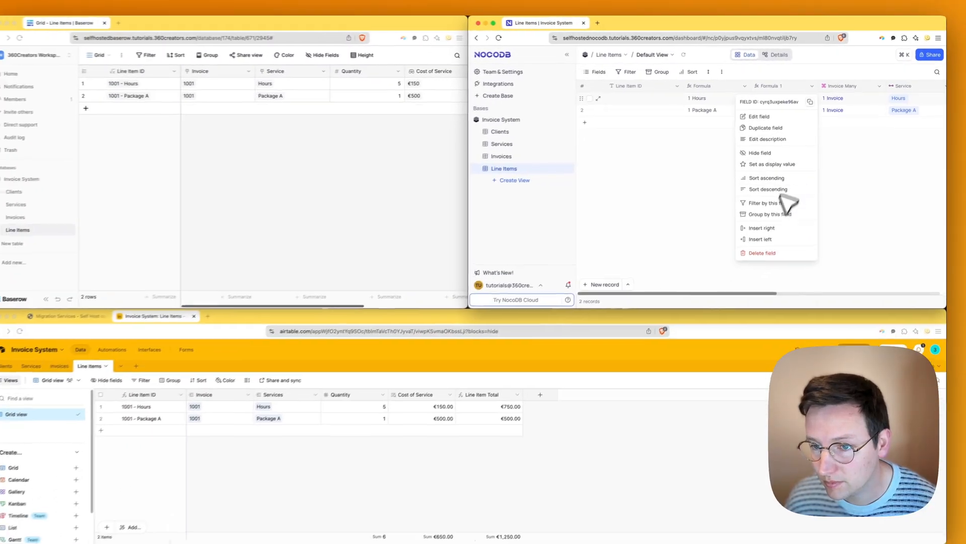
pyautogui.click(768, 252)
pyautogui.click(779, 204)
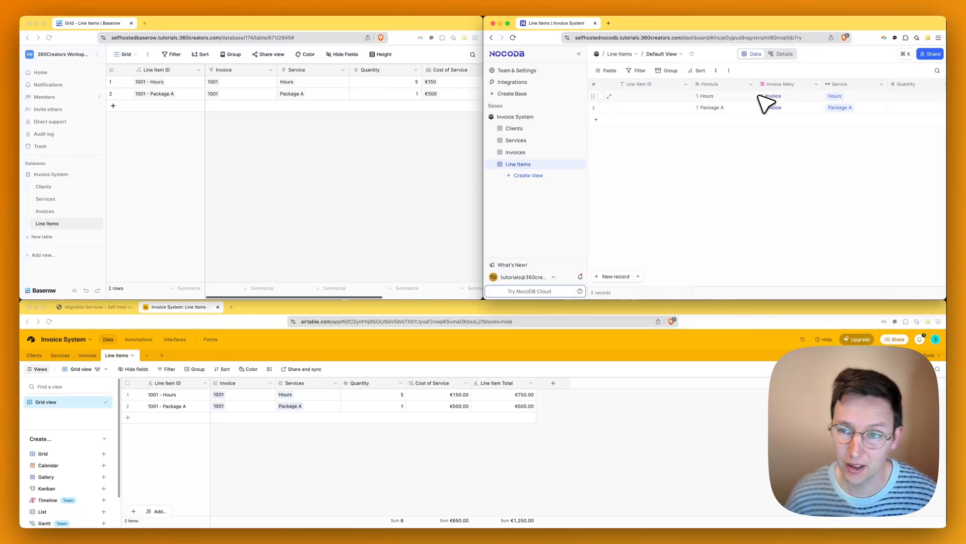
# - Enter Line Item IDs 1001 - Hours and 1001 - Package A in rows 1 and 2
pyautogui.click(705, 98)
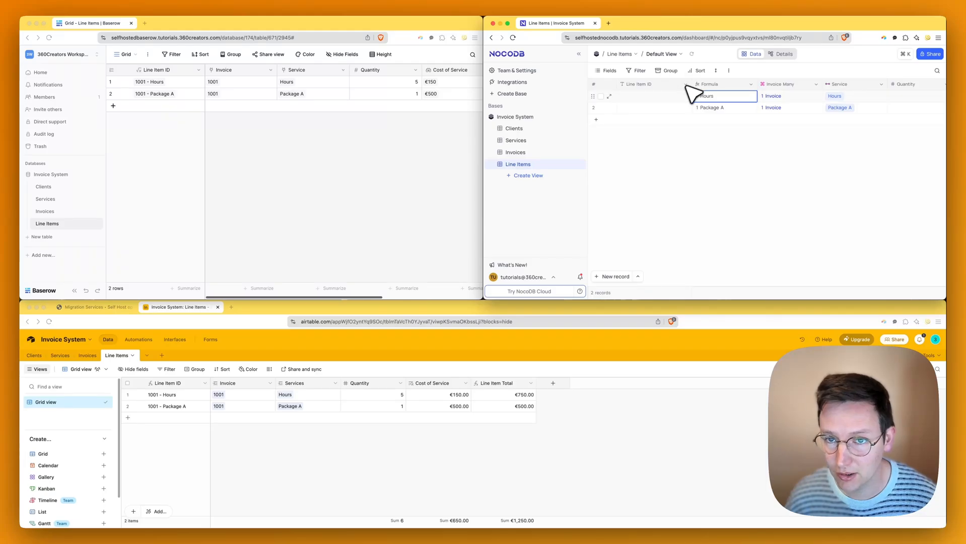
pyautogui.click(660, 99)
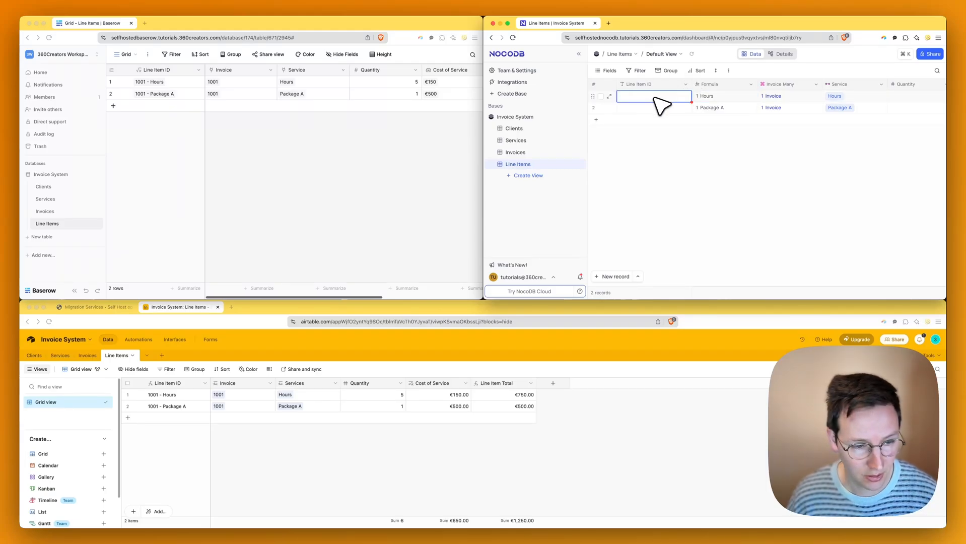
pyautogui.write('1001 - Hour')
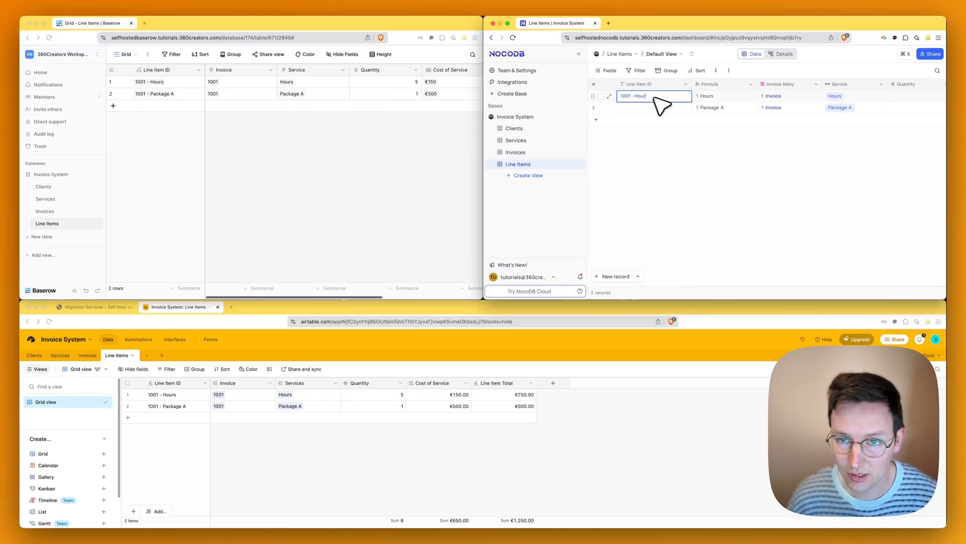
pyautogui.write('s')
pyautogui.press('Return')
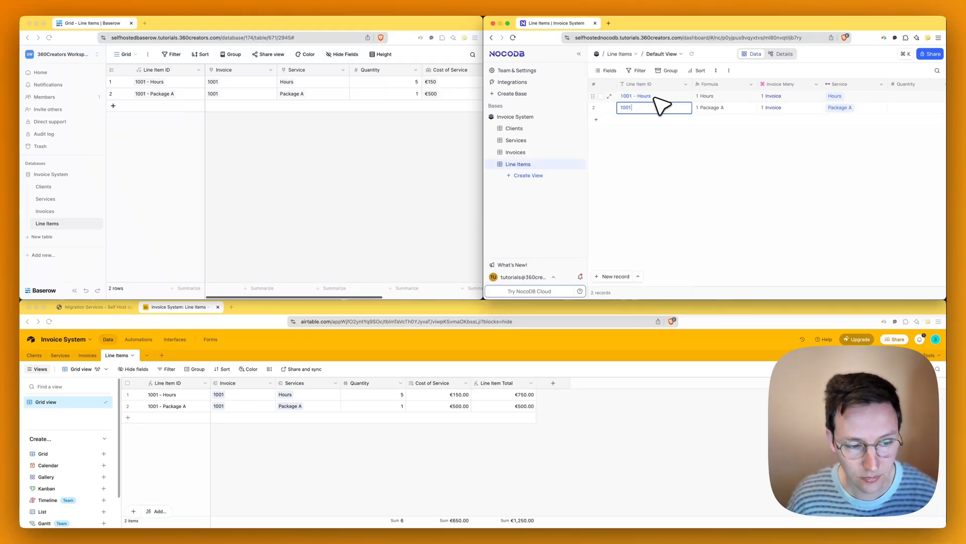
pyautogui.press('Return')
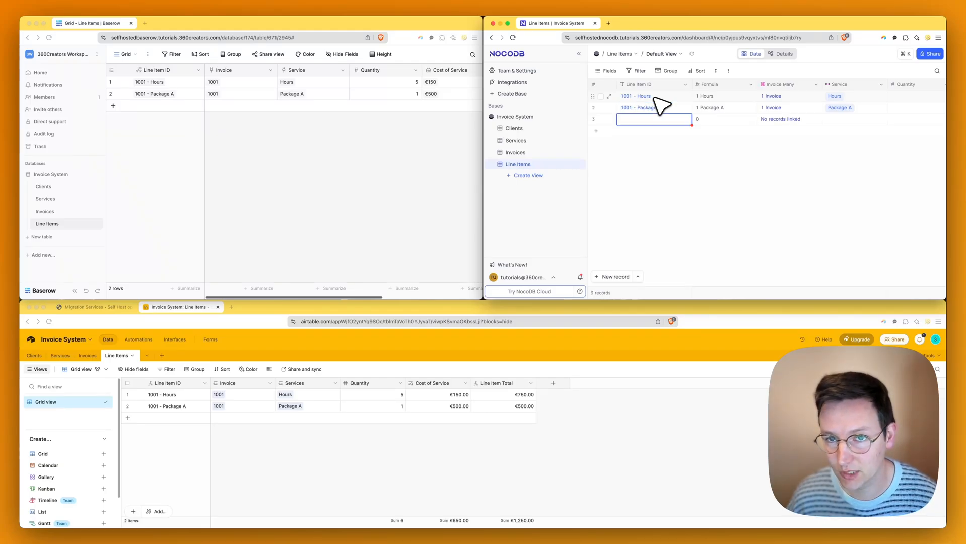
pyautogui.click(703, 202)
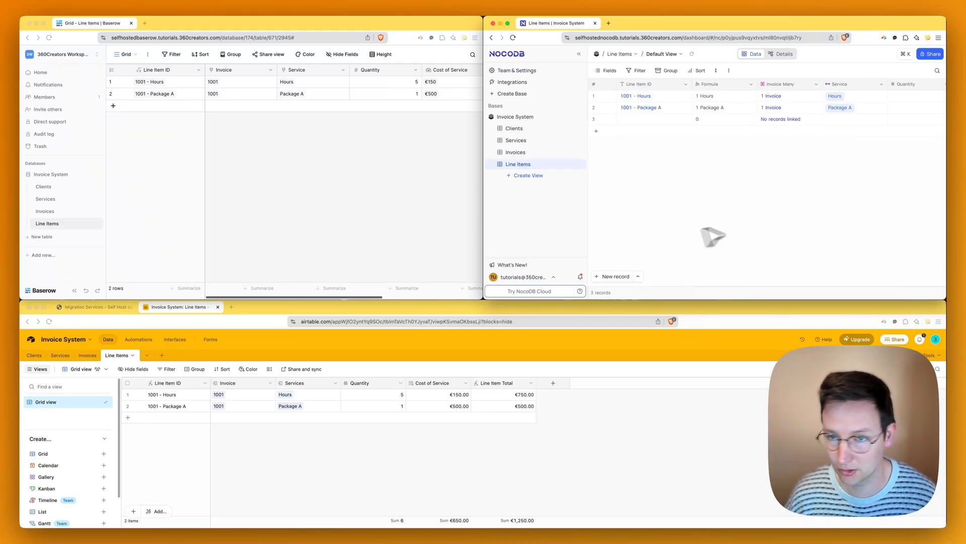
# - Delete the Formula field and check which invoice row 1 links to
pyautogui.click(751, 84)
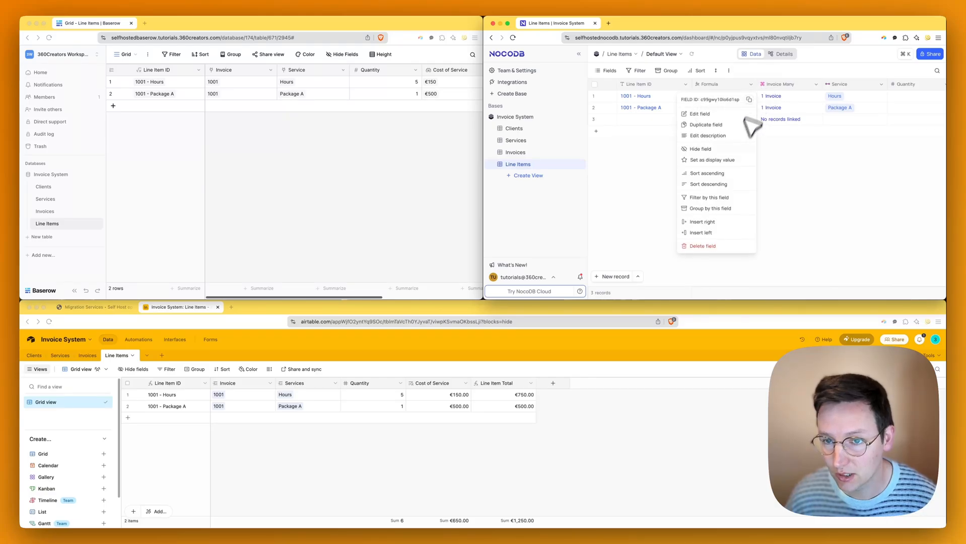
pyautogui.click(720, 244)
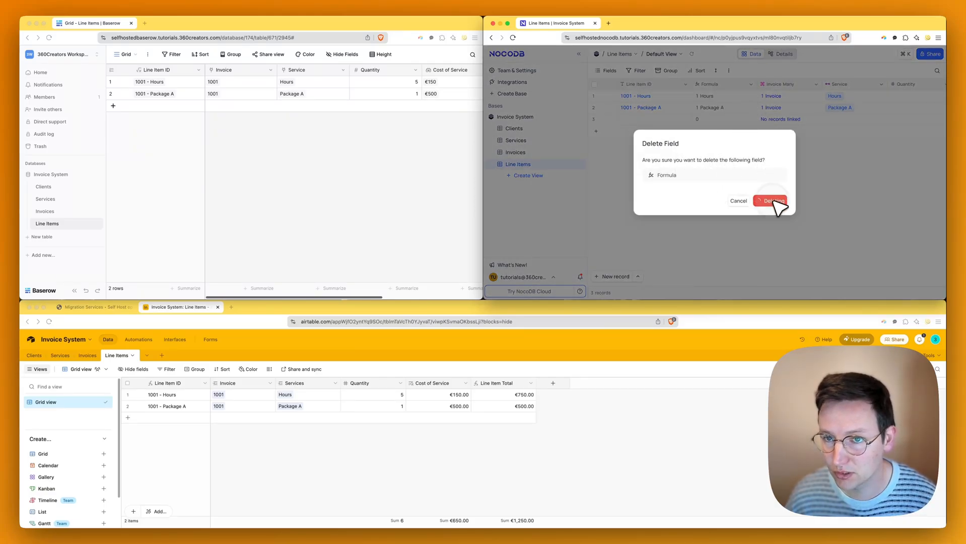
pyautogui.click(771, 201)
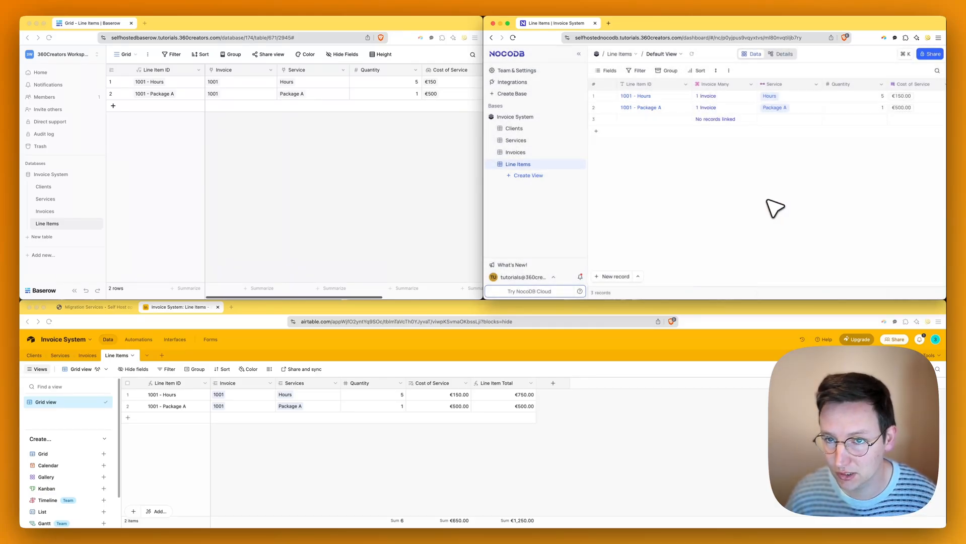
pyautogui.click(707, 96)
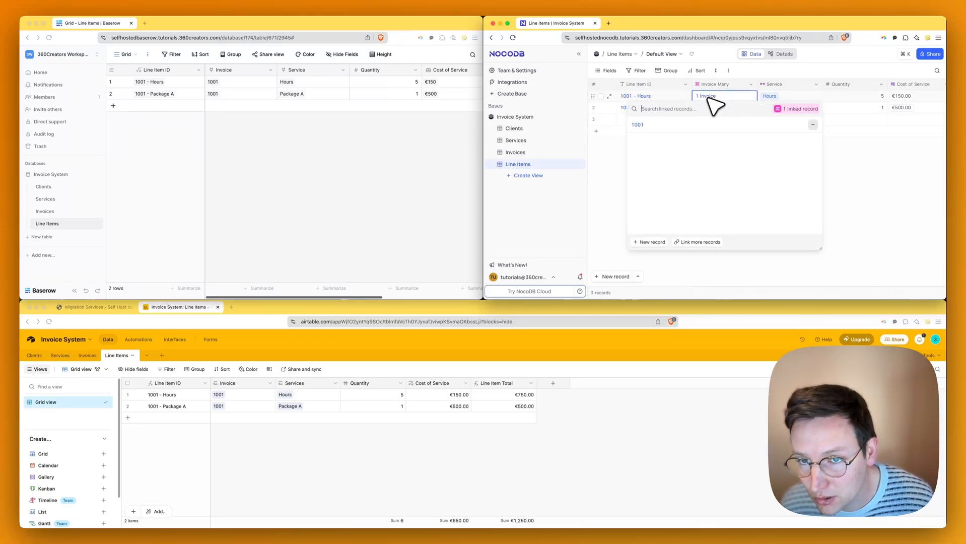
pyautogui.click(896, 163)
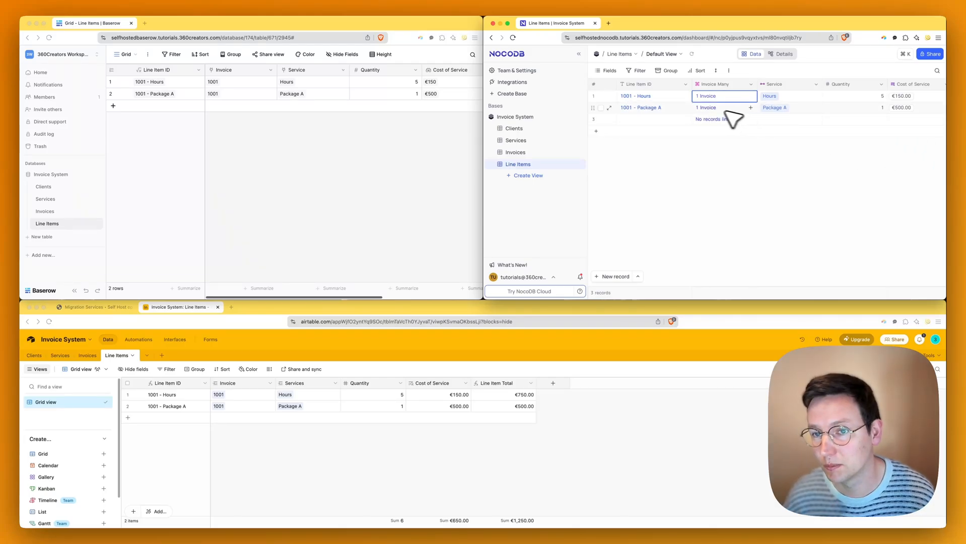
pyautogui.click(751, 170)
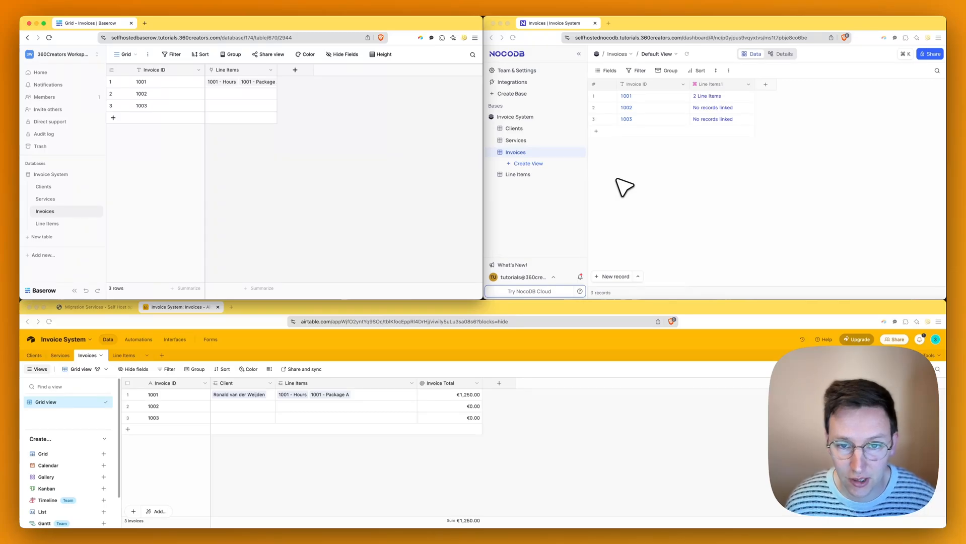
# - Open the Invoices table, where 1001 shows 2 line items, and check Baserow's total for 1001
pyautogui.click(530, 175)
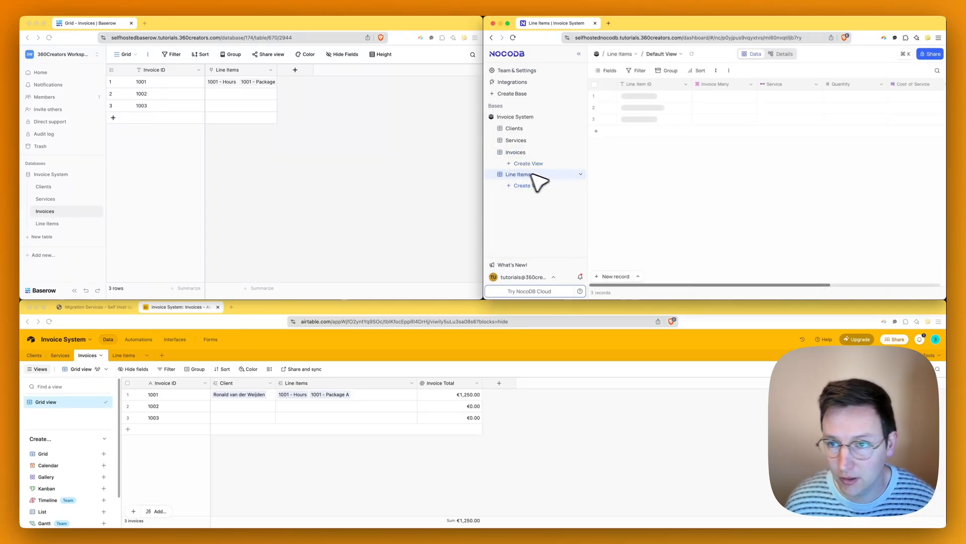
pyautogui.hscroll(5, 902, 105)
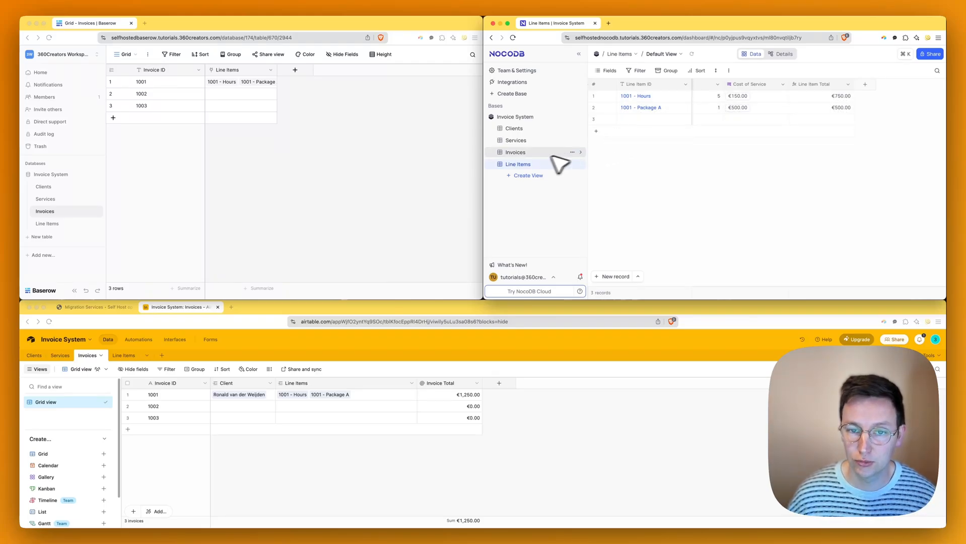
pyautogui.click(519, 154)
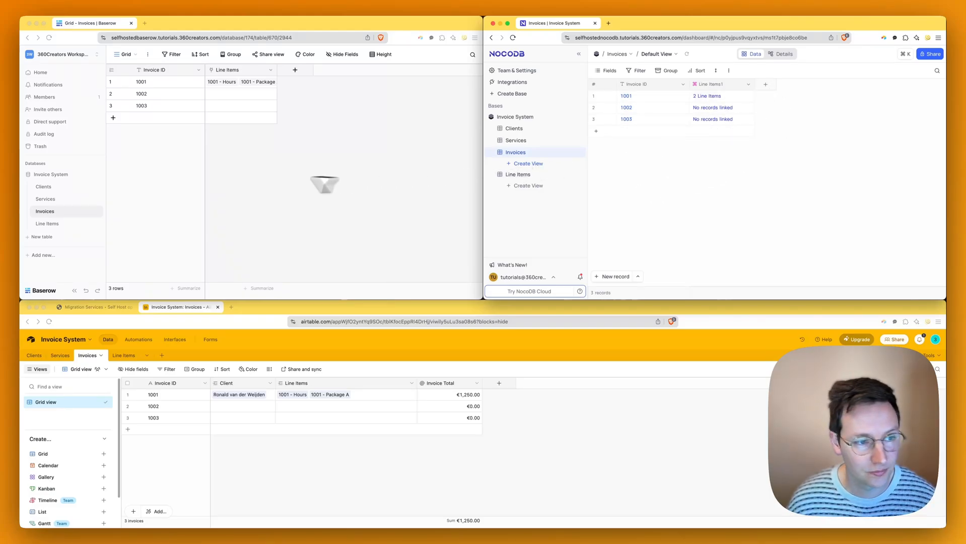
pyautogui.click(297, 196)
pyautogui.click(456, 395)
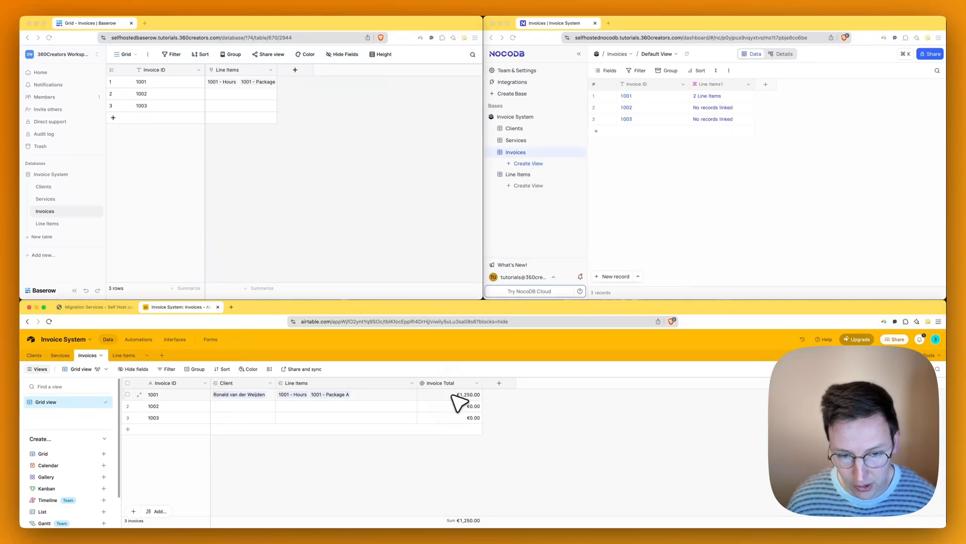
pyautogui.click(403, 272)
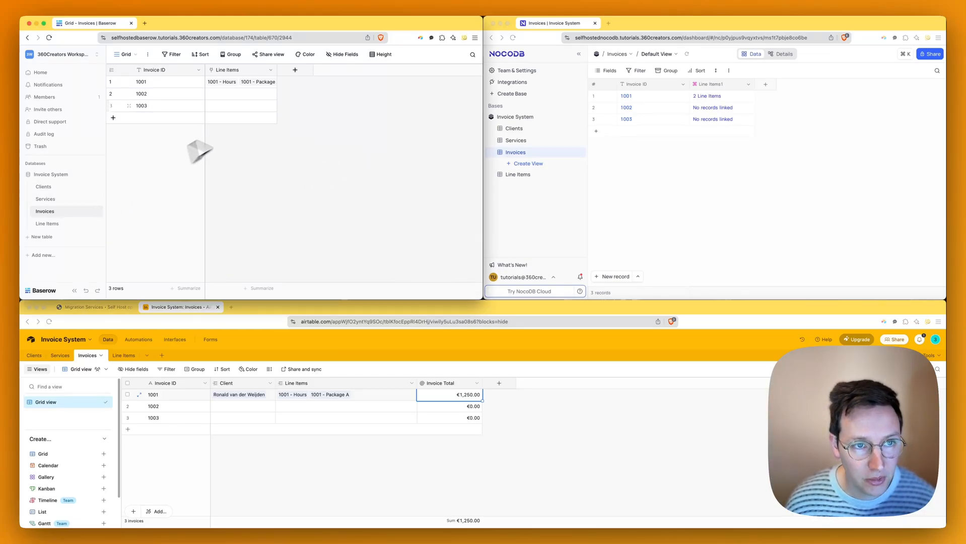
# - Create a Baserow rollup summing Line Item Total over Line Items with a € prefix
pyautogui.click(295, 70)
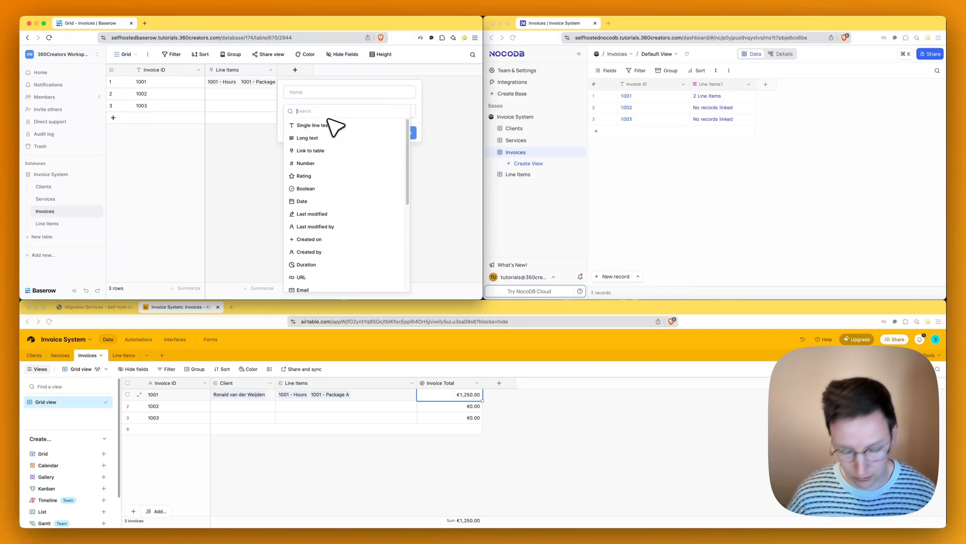
pyautogui.write('roll')
pyautogui.click(329, 124)
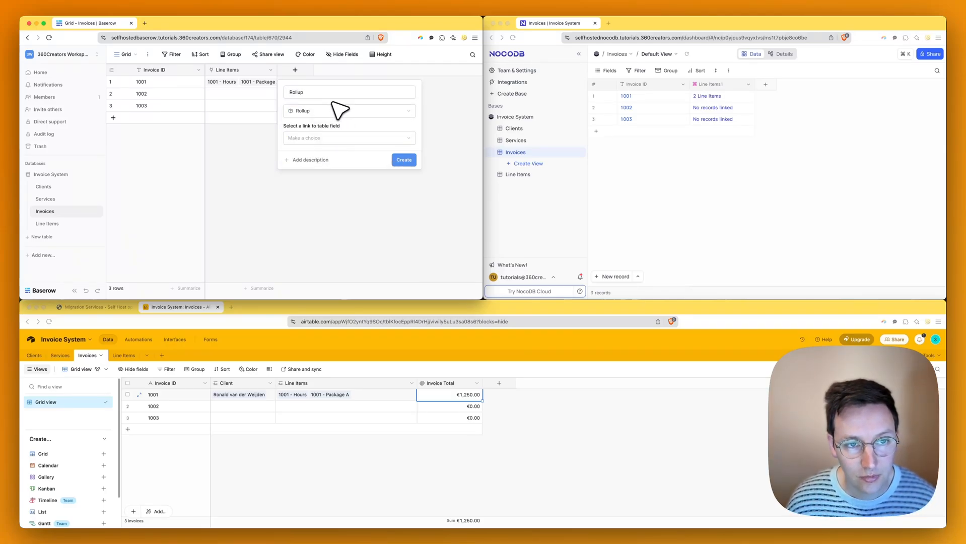
pyautogui.click(330, 137)
pyautogui.click(323, 153)
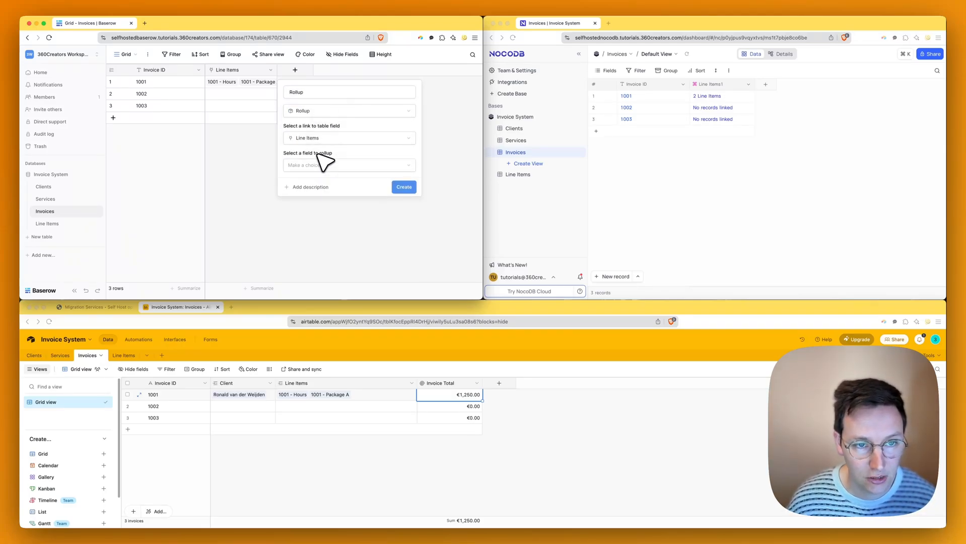
pyautogui.click(323, 165)
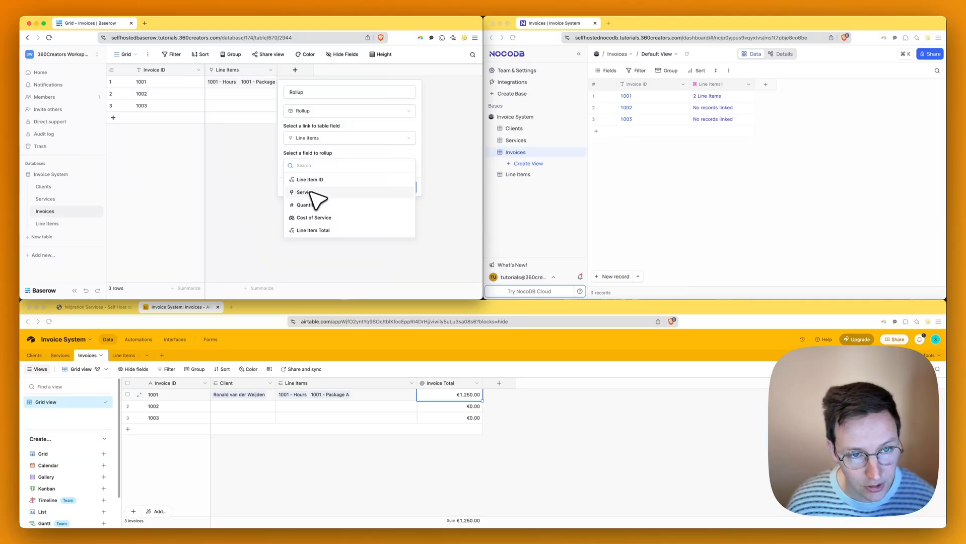
pyautogui.click(329, 231)
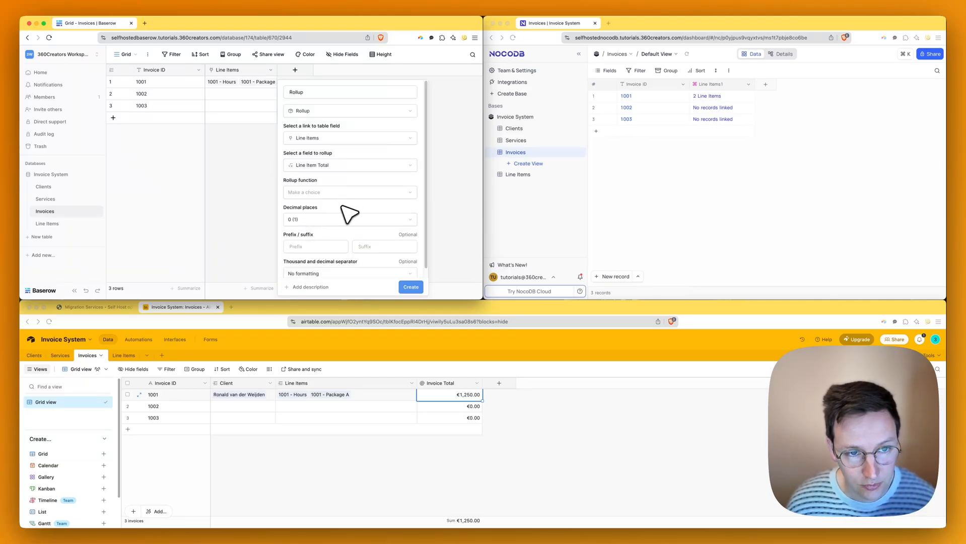
pyautogui.click(321, 193)
pyautogui.write('su')
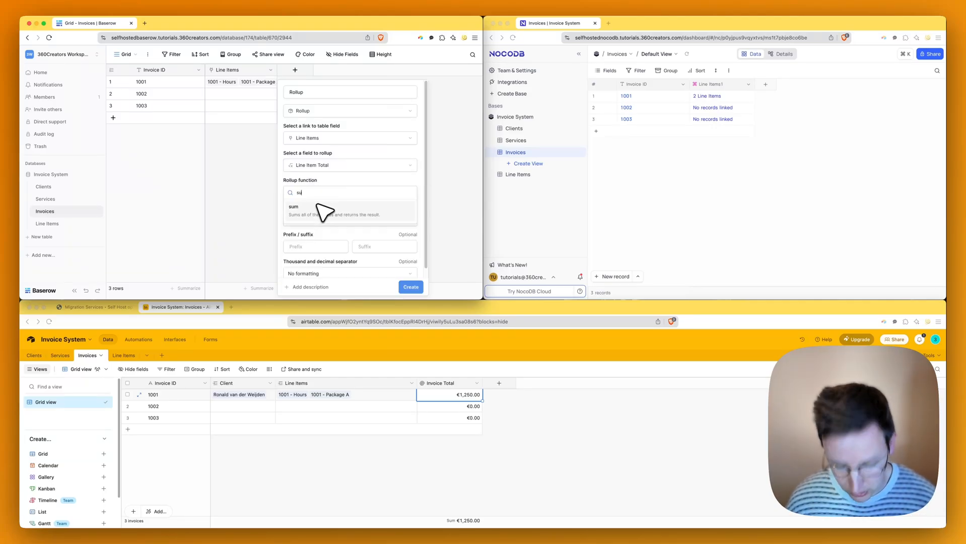
pyautogui.write('m')
pyautogui.click(322, 208)
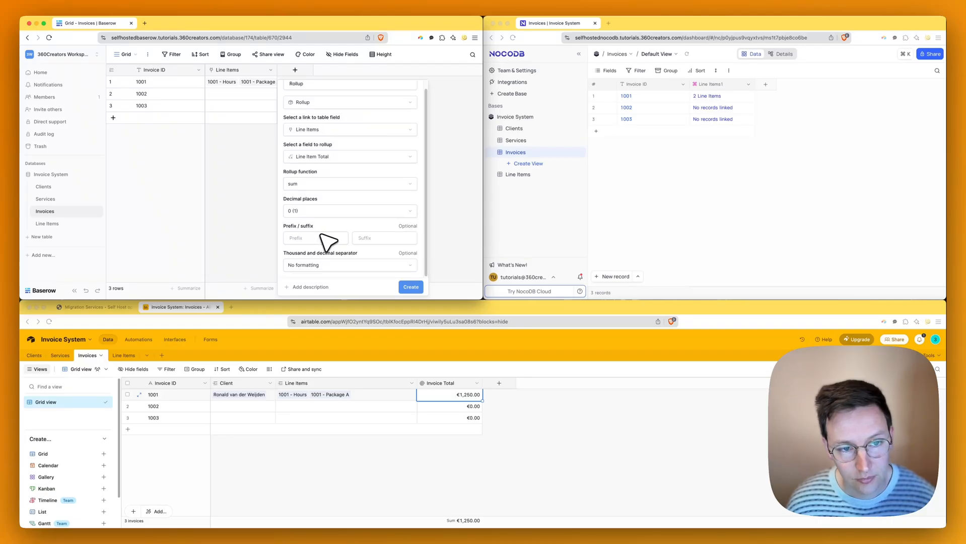
pyautogui.click(321, 237)
pyautogui.write('€')
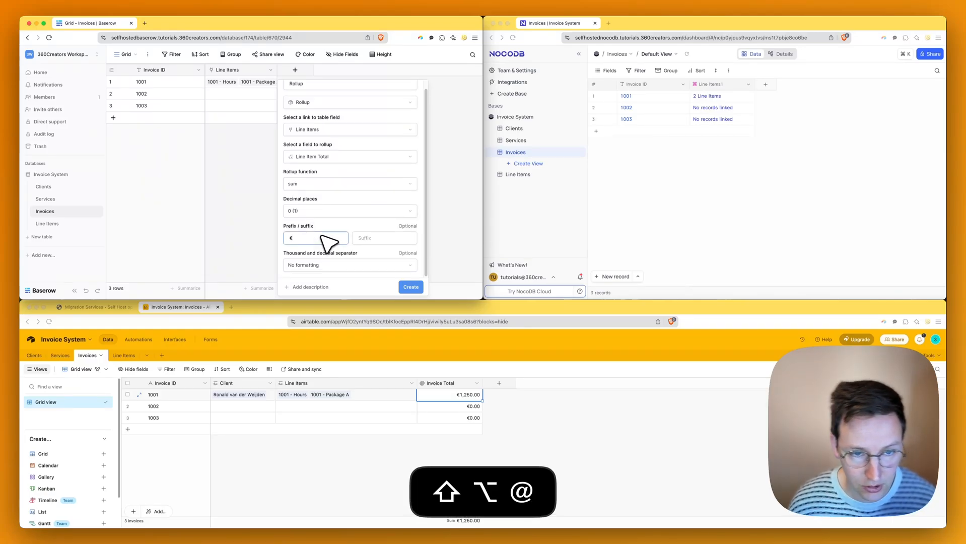
pyautogui.click(413, 291)
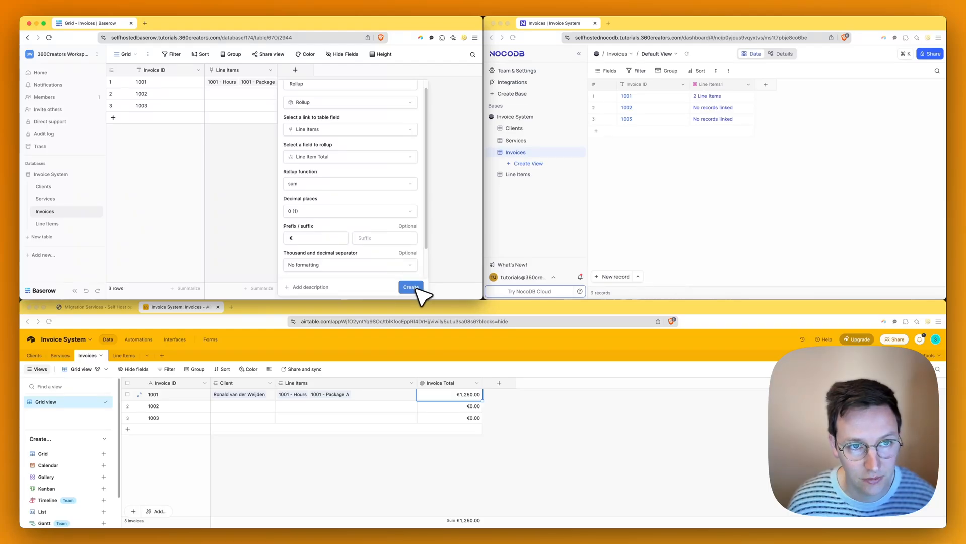
# - Read through the type error the rollup field reports
pyautogui.scroll(-2, 372, 232)
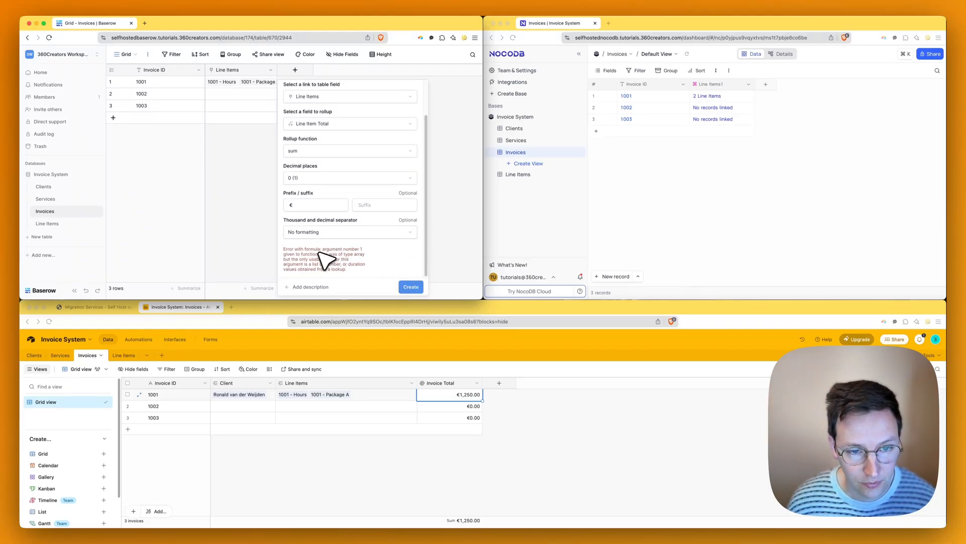
pyautogui.moveTo(321, 251); pyautogui.dragTo(340, 268)
pyautogui.click(346, 258)
pyautogui.click(354, 262)
pyautogui.click(344, 259)
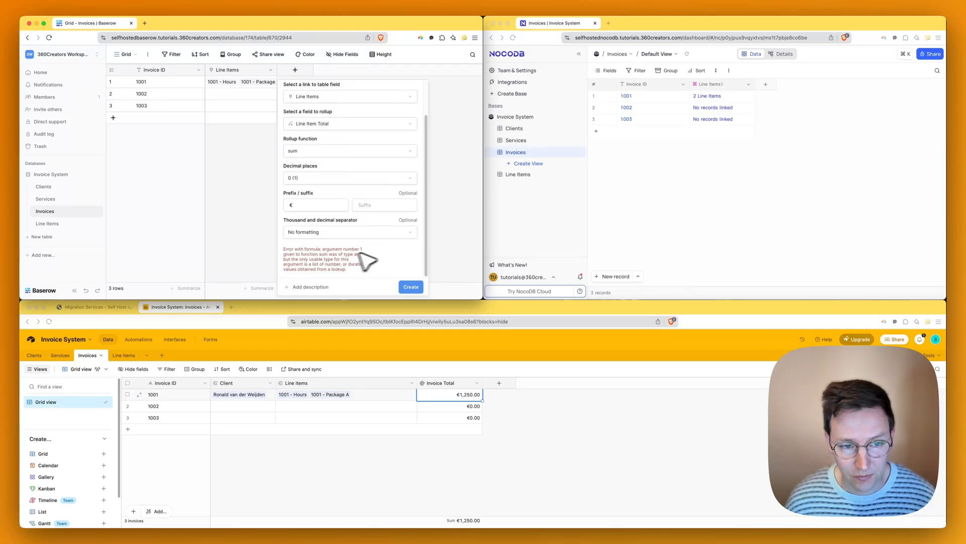
pyautogui.scroll(2, 334, 246)
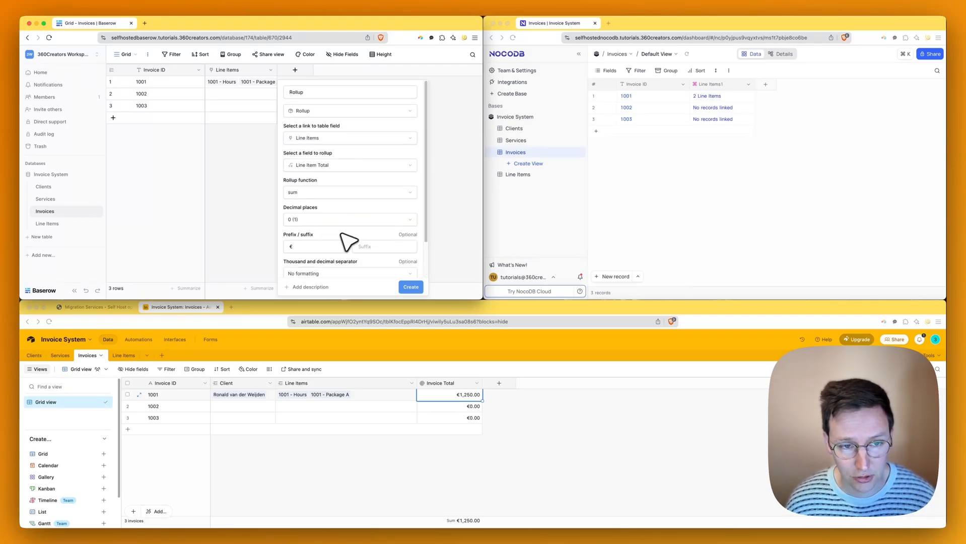
pyautogui.scroll(-2, 332, 249)
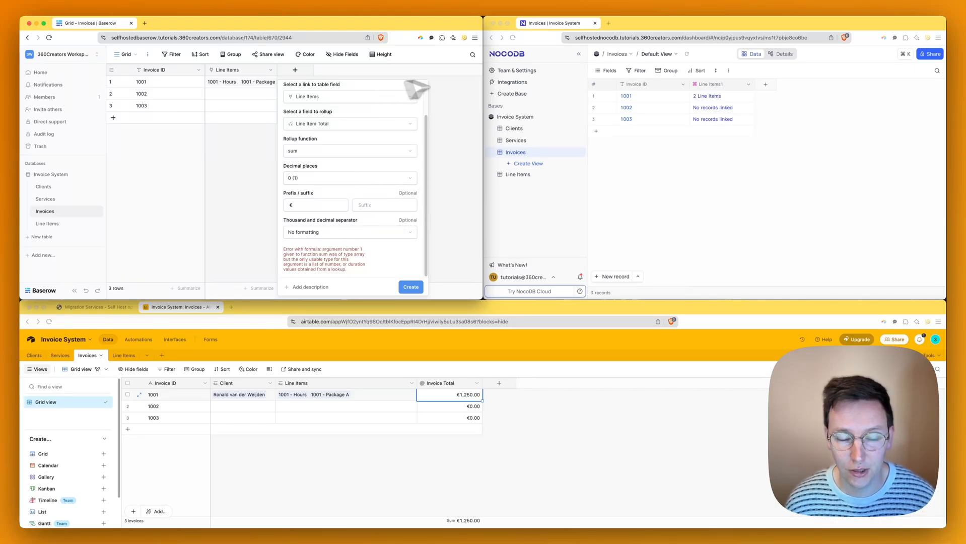
pyautogui.click(538, 253)
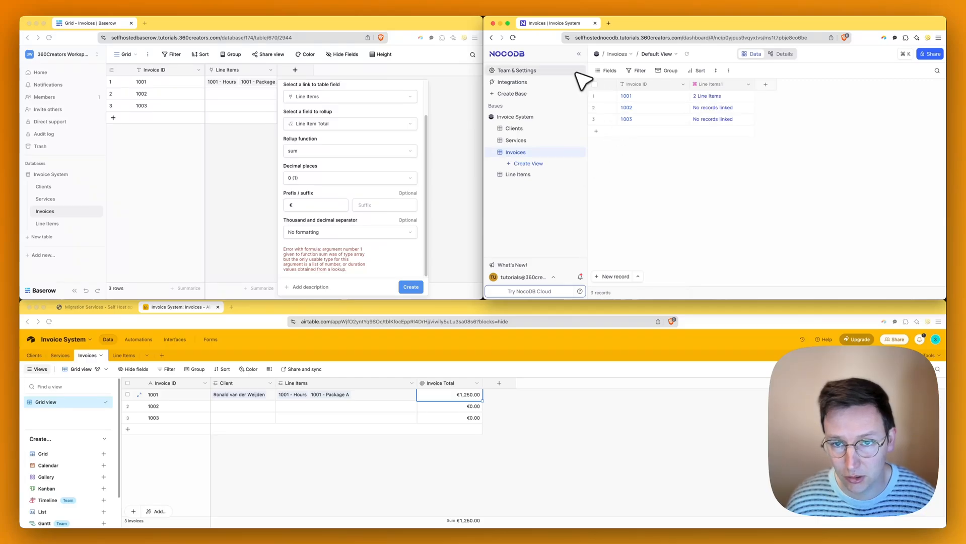
# - Add a rollup summing Line Item Total via Line Items1, giving 1250 for invoice 1001
pyautogui.click(765, 85)
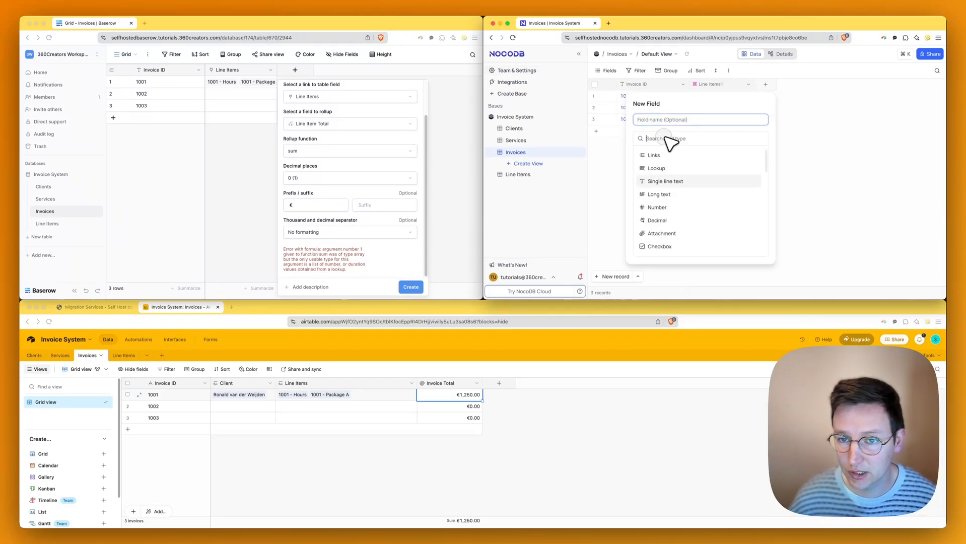
pyautogui.write('roll')
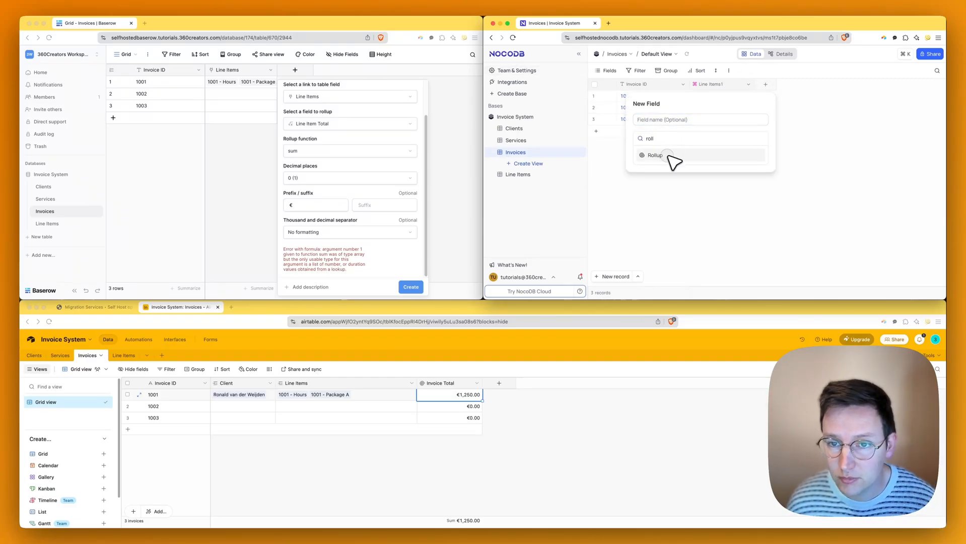
pyautogui.click(667, 155)
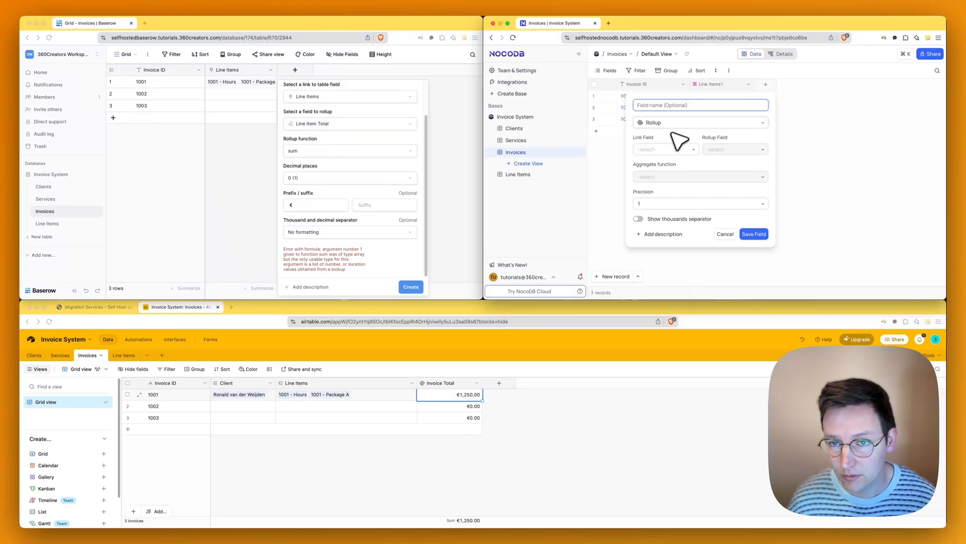
pyautogui.click(677, 149)
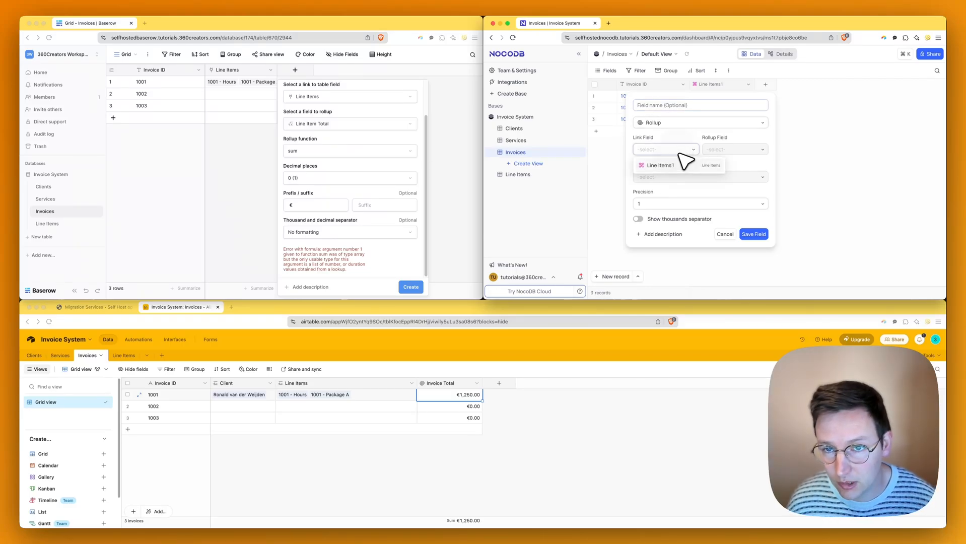
pyautogui.click(680, 172)
pyautogui.click(730, 150)
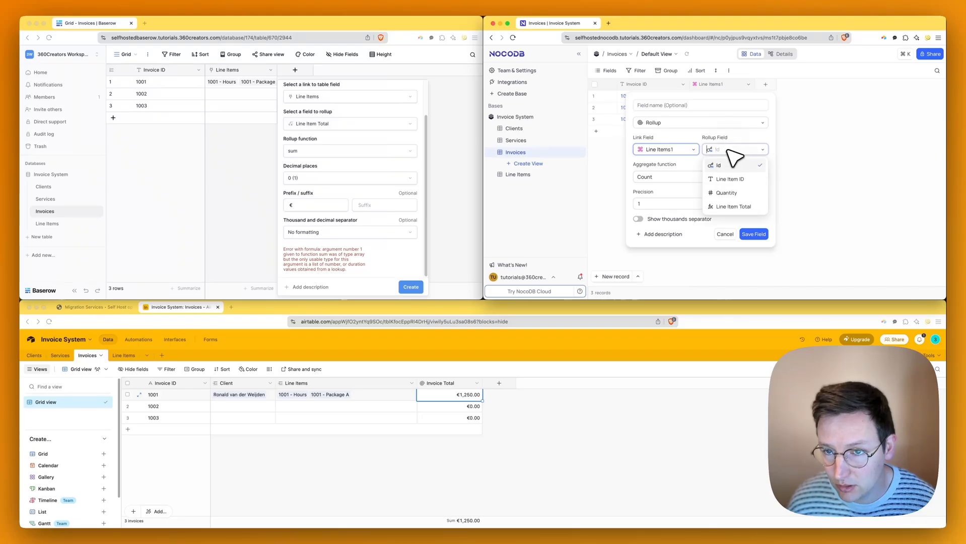
pyautogui.click(734, 206)
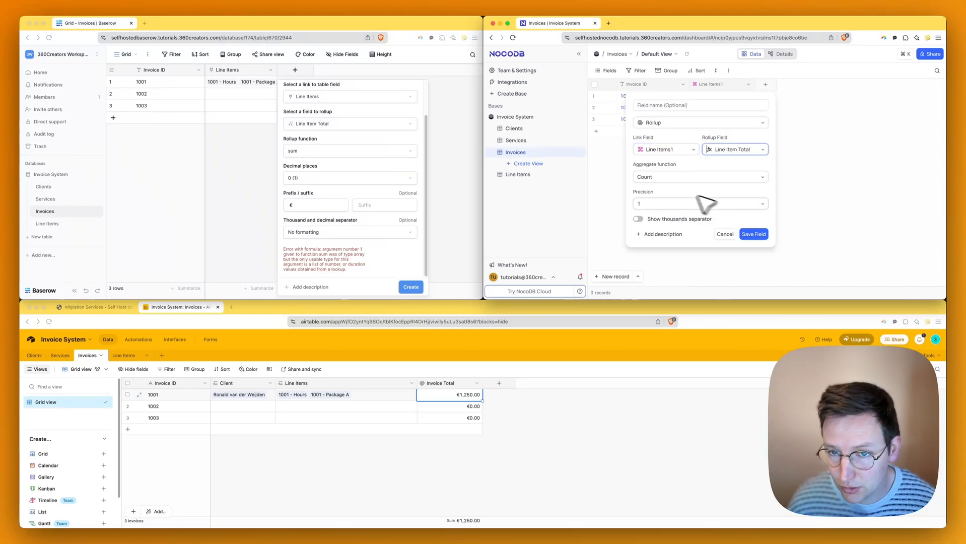
pyautogui.click(656, 180)
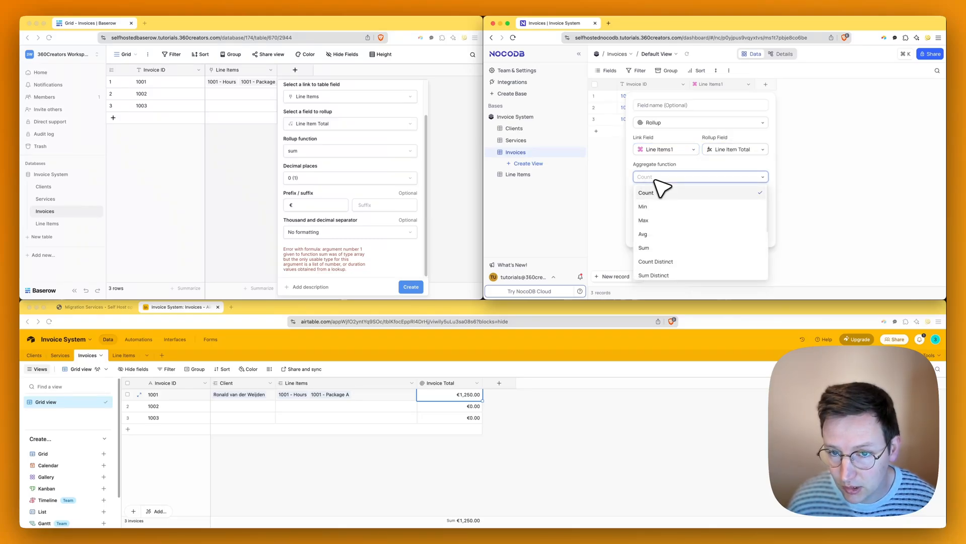
pyautogui.click(643, 248)
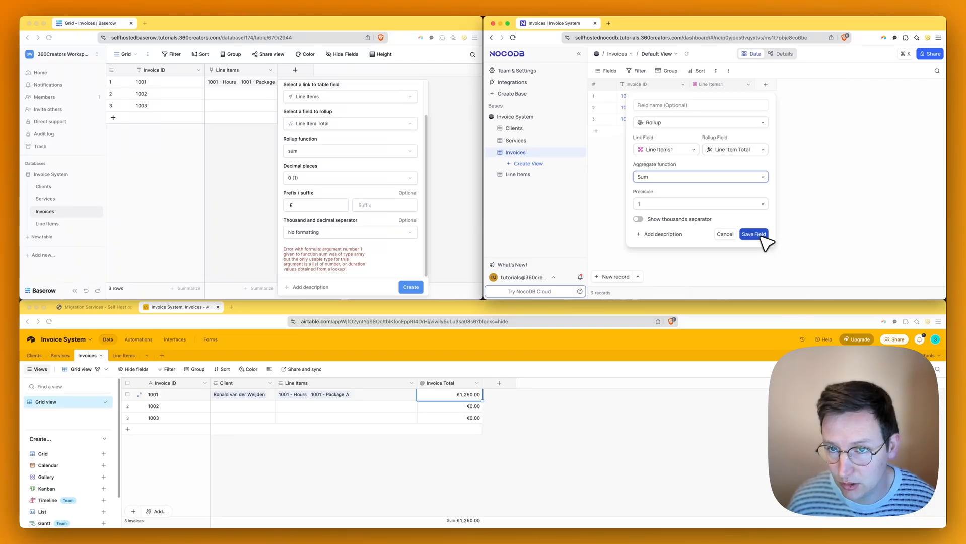
pyautogui.click(754, 234)
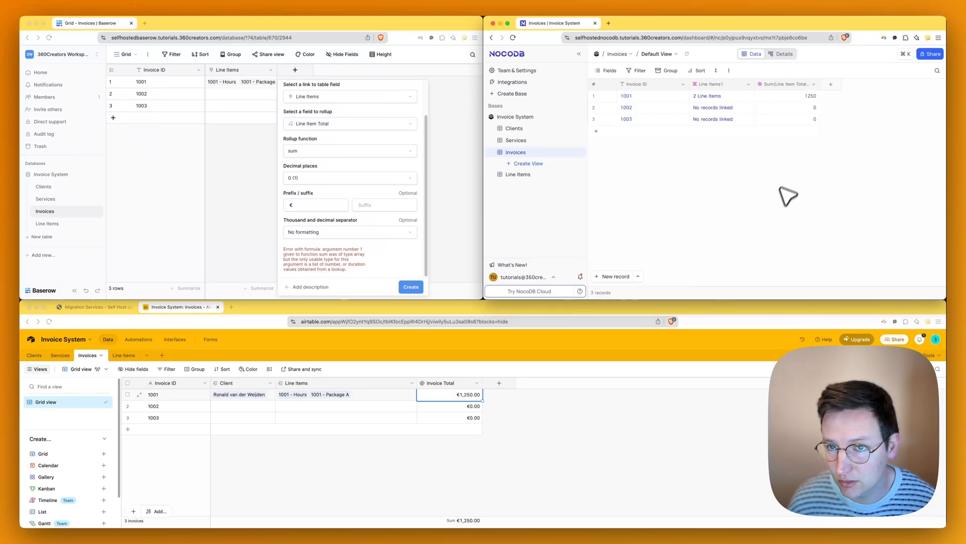
pyautogui.click(806, 97)
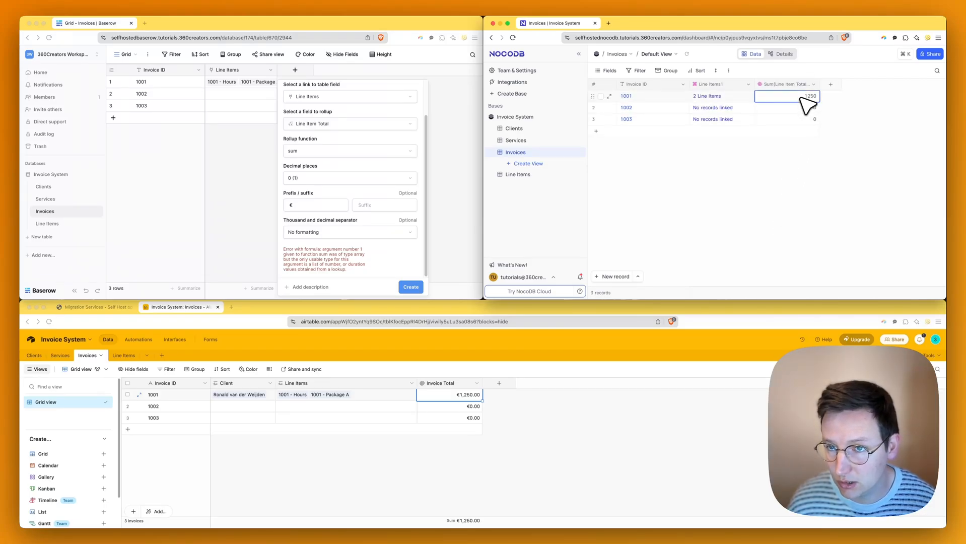
# - Rename the new rollup field to Invoice Total
pyautogui.click(813, 84)
pyautogui.click(785, 115)
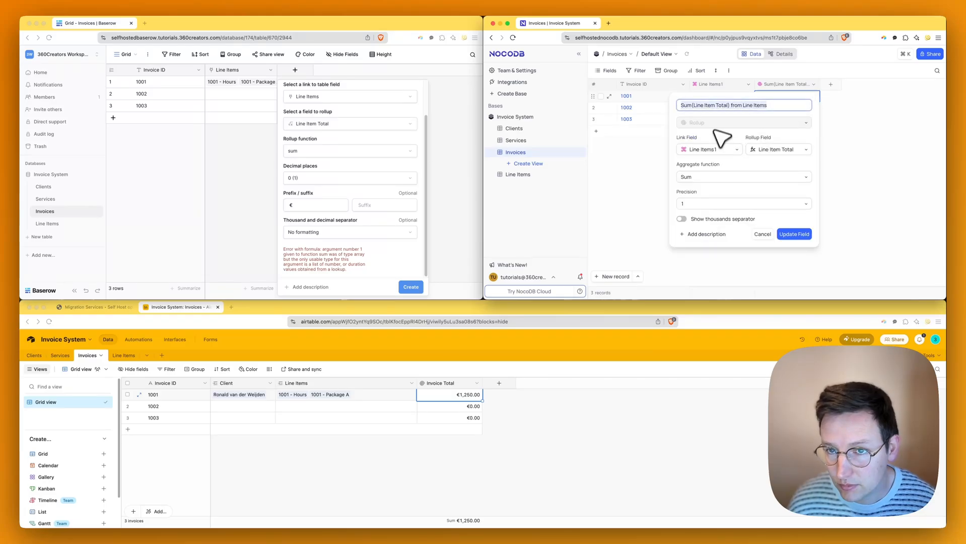
pyautogui.click(738, 107)
pyautogui.press('super+a')
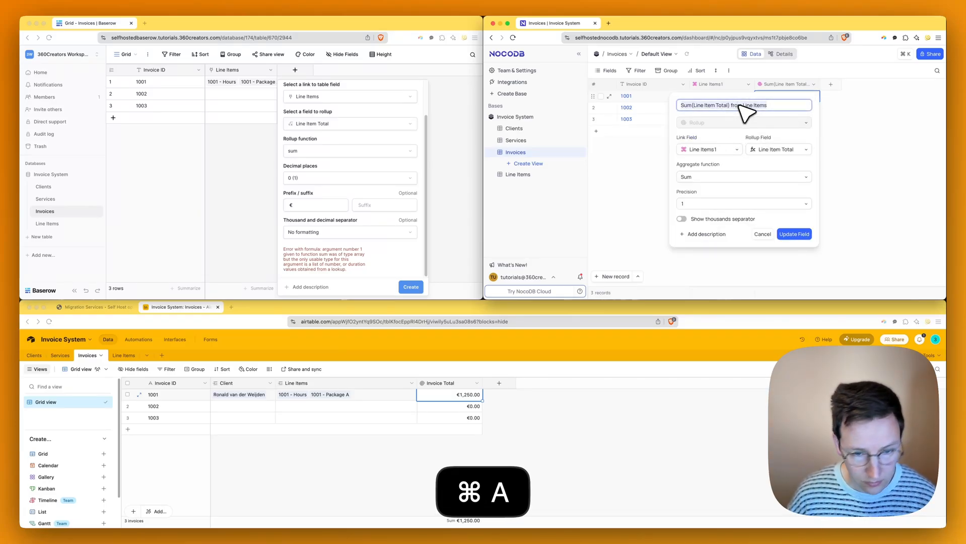
pyautogui.write('L')
pyautogui.hotkey('shift', 'BackSpace')
pyautogui.write('Invoice ')
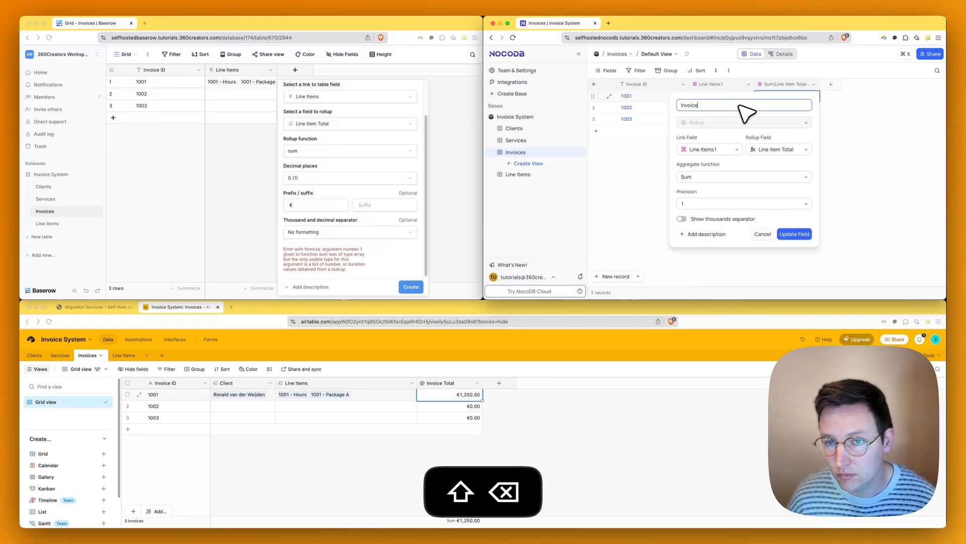
pyautogui.write('Total')
pyautogui.press('Return')
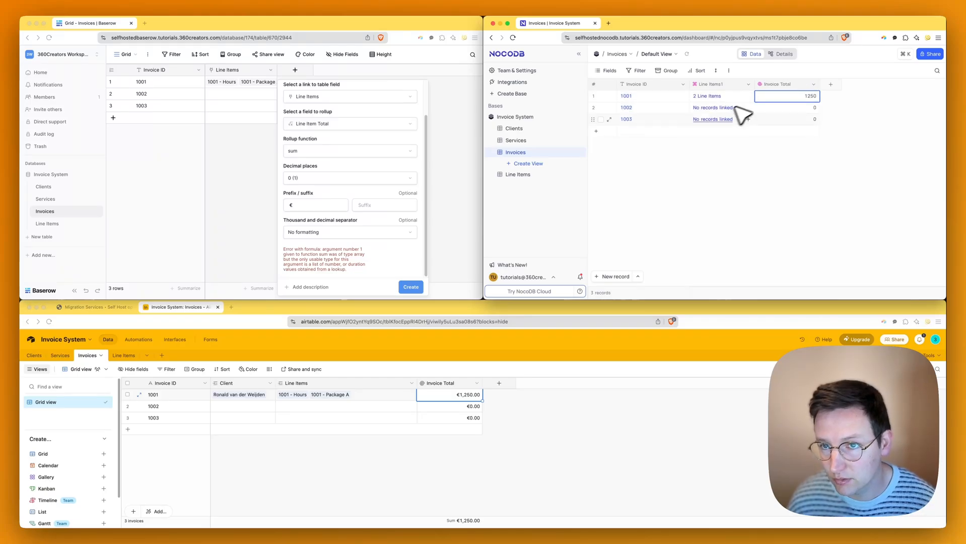
pyautogui.click(813, 84)
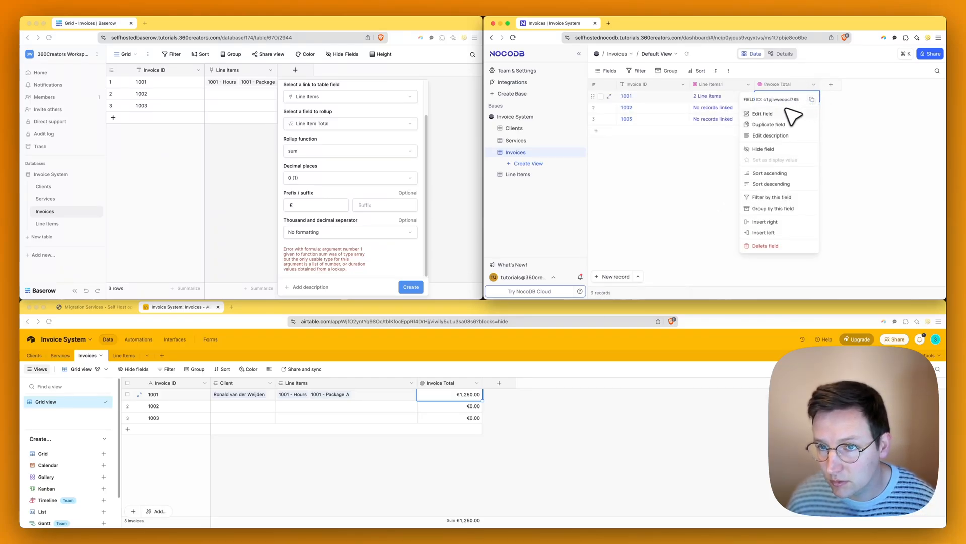
pyautogui.click(787, 115)
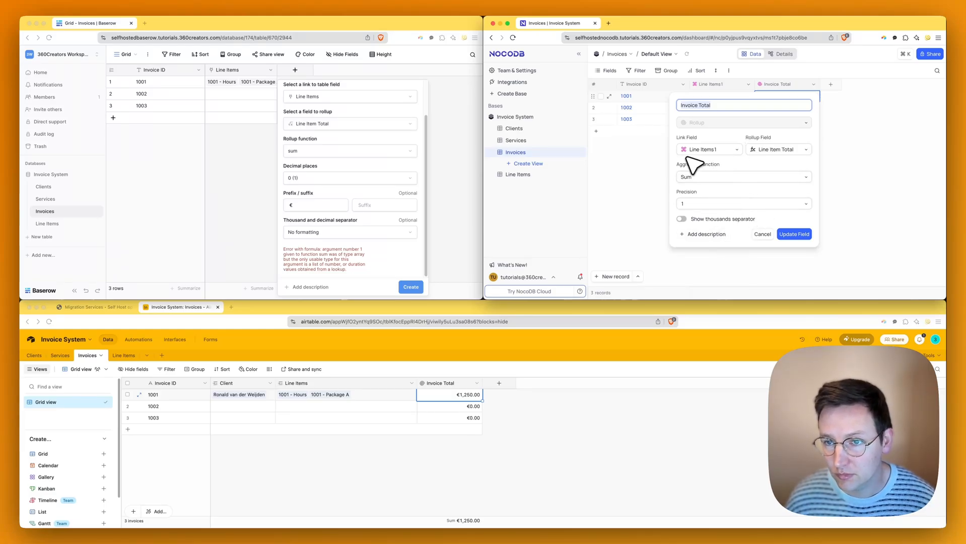
pyautogui.click(771, 161)
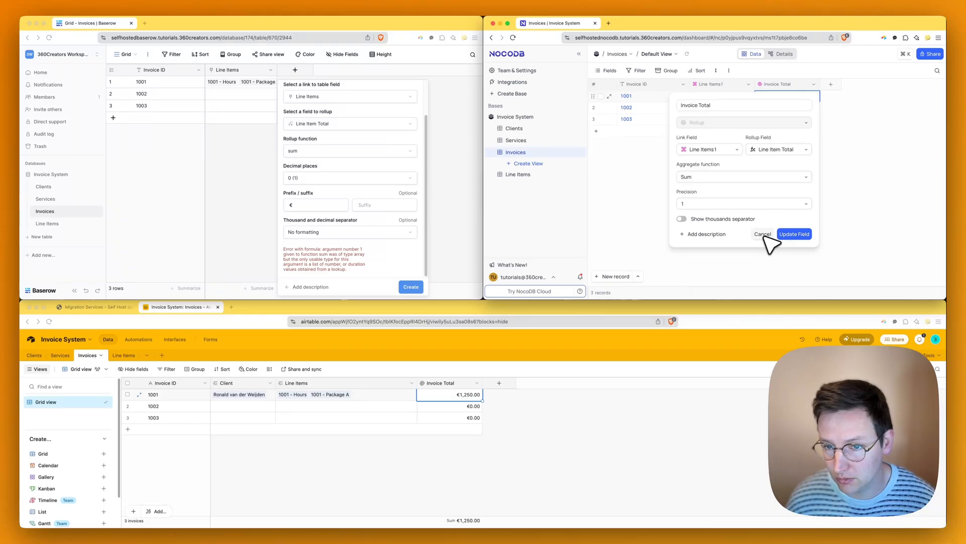
pyautogui.click(781, 235)
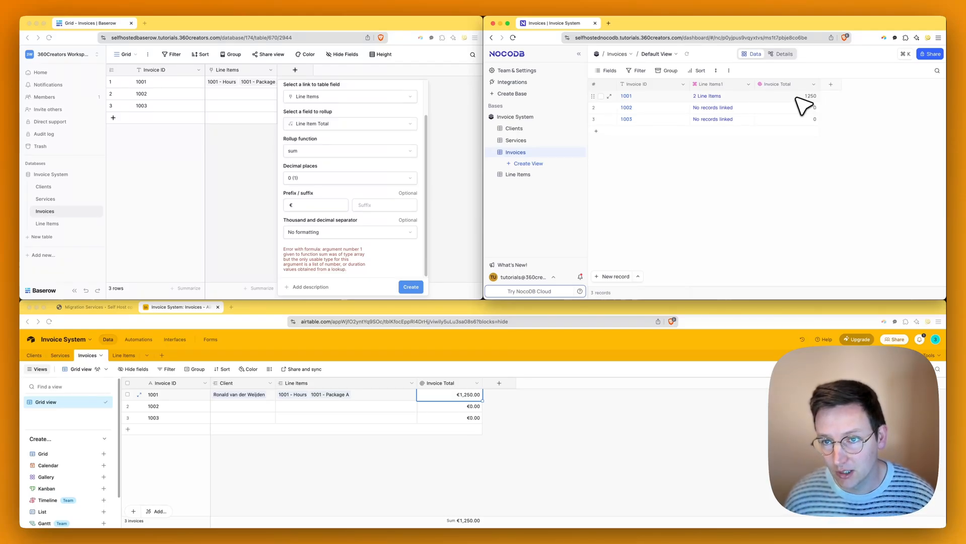
pyautogui.click(796, 98)
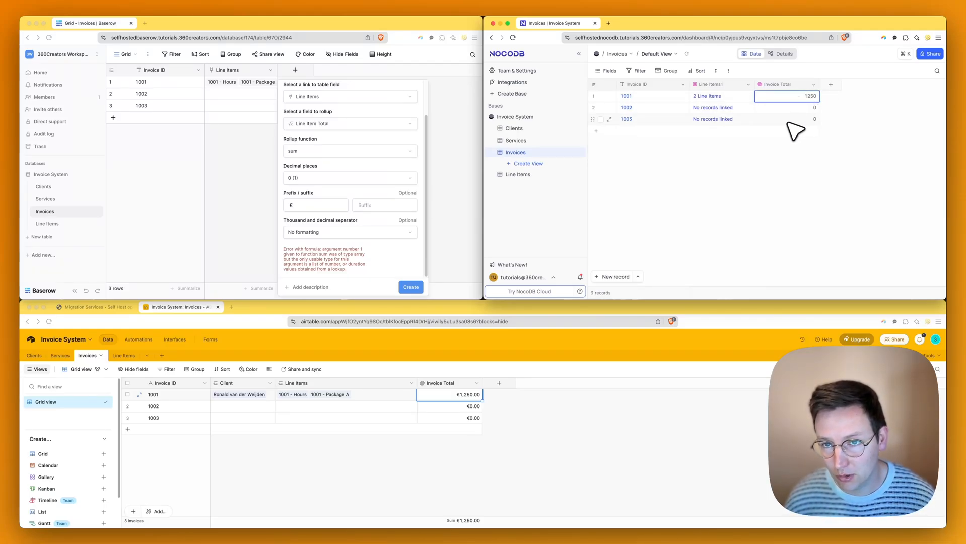
# - Dismiss Baserow's rollup draft and view Line Items' totals of €750 and €500
pyautogui.click(242, 169)
pyautogui.click(221, 204)
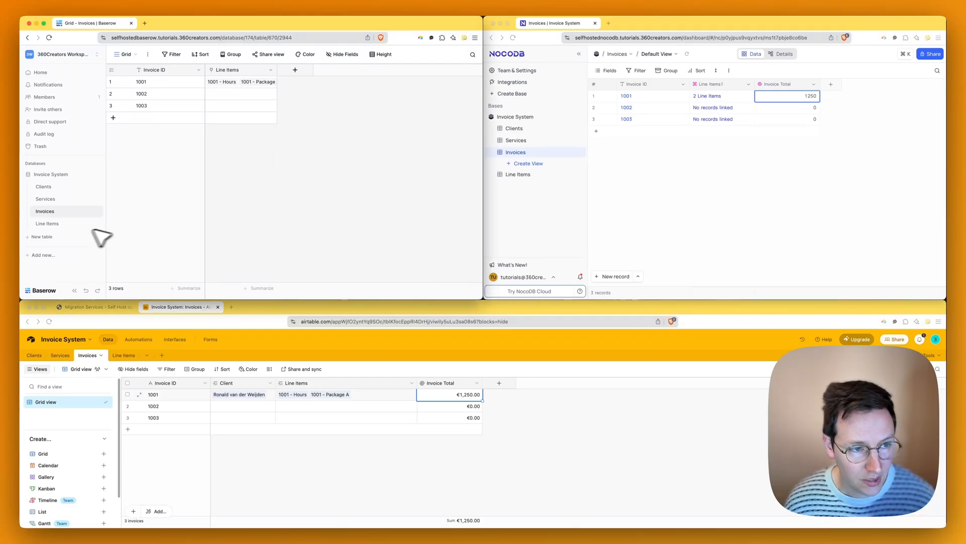
pyautogui.click(61, 224)
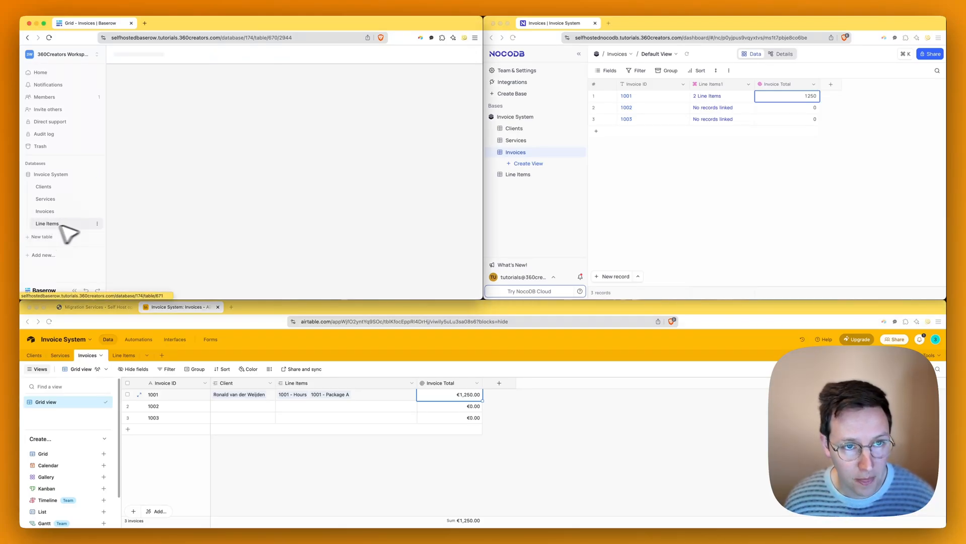
pyautogui.hscroll(5, 408, 86)
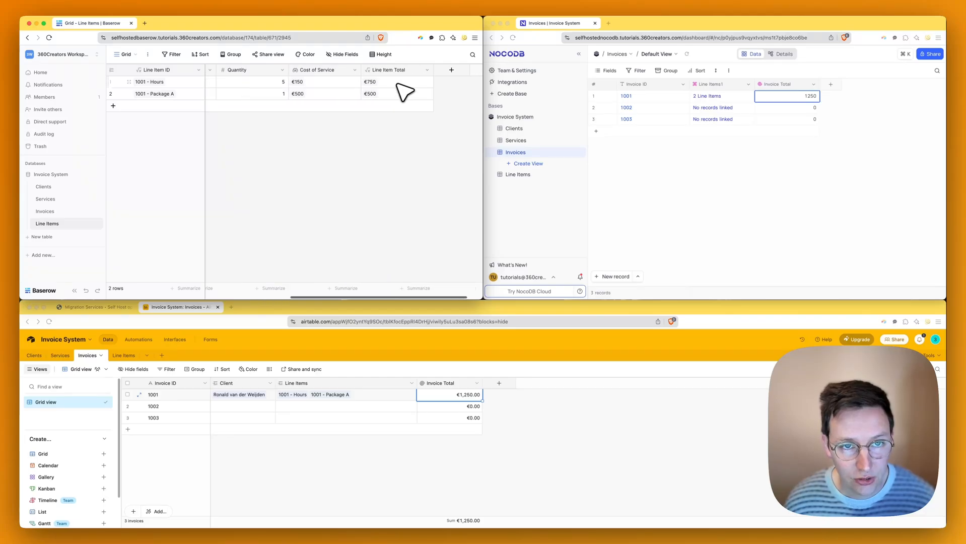
pyautogui.hscroll(2, 397, 84)
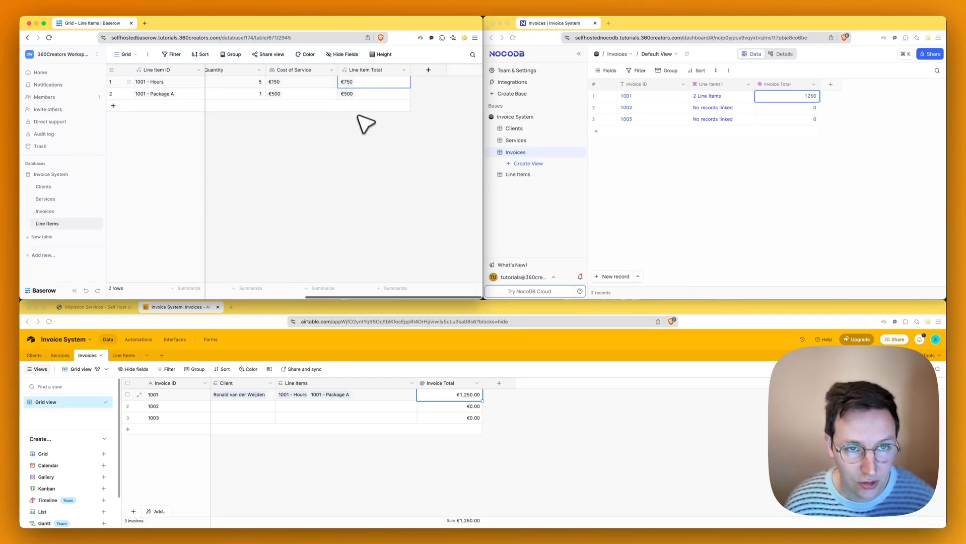
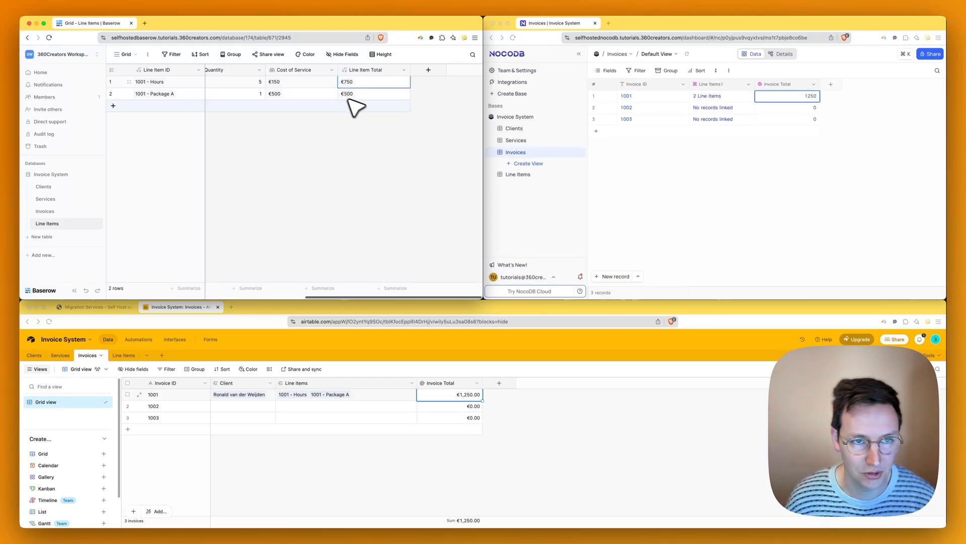
# - Scroll the Line Items grid sideways to bring the Quantity column into view
pyautogui.hscroll(-2, 394, 101)
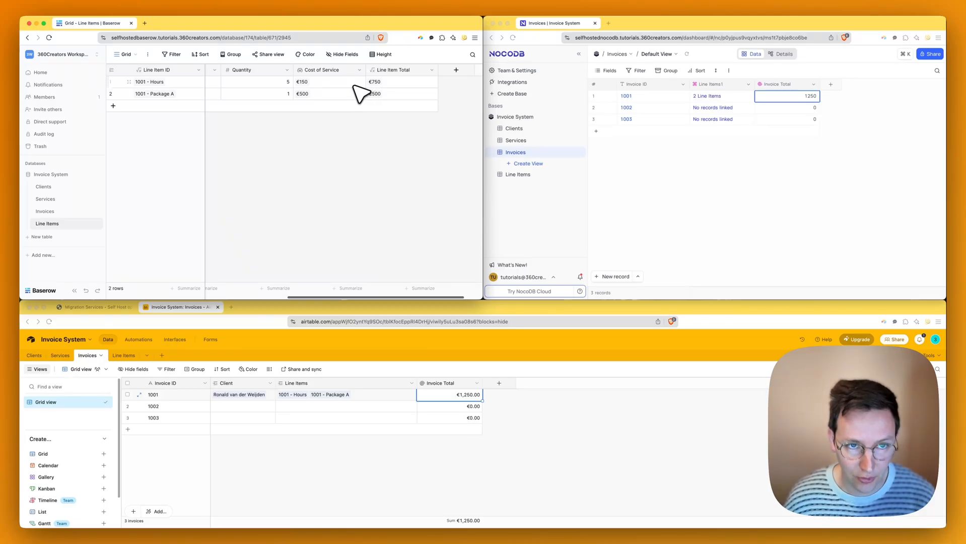
pyautogui.hscroll(-1, 360, 94)
pyautogui.hscroll(3, 433, 85)
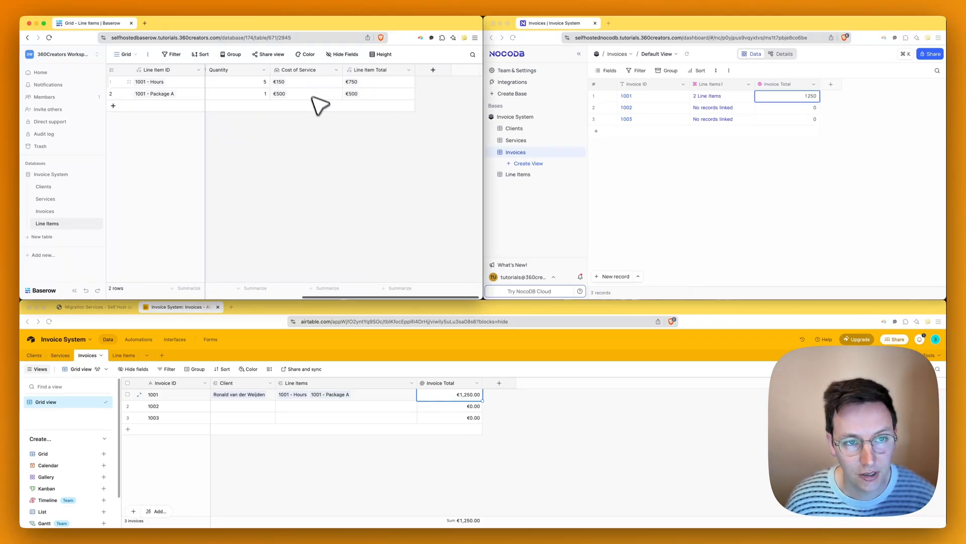
pyautogui.hscroll(-3, 319, 93)
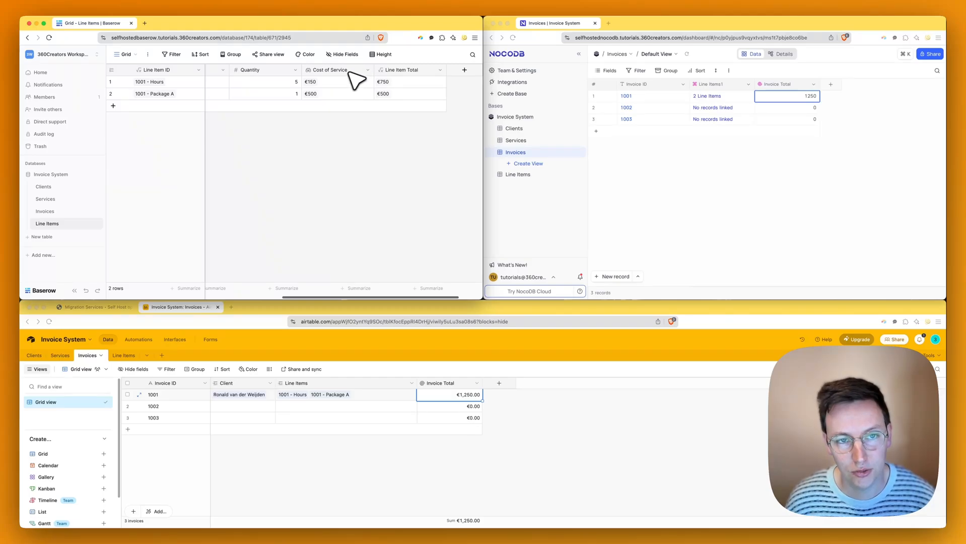
pyautogui.hscroll(-5, 352, 90)
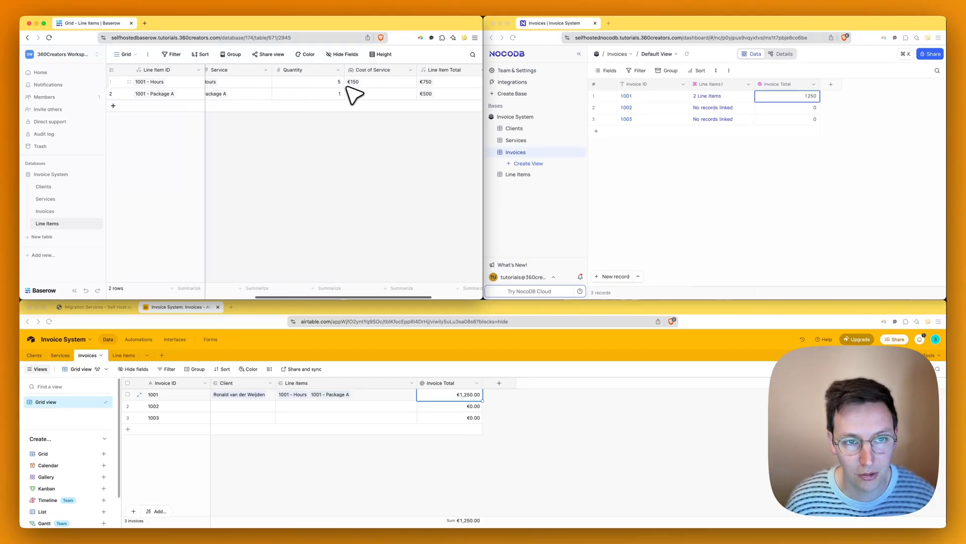
# - Insert a new field right of Quantity, name it, and set its type to Rollup
pyautogui.click(384, 70)
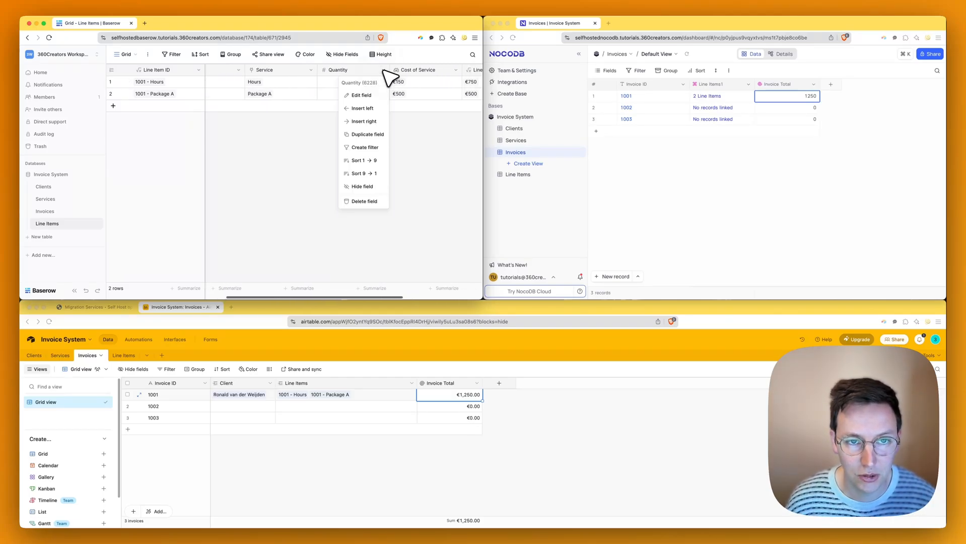
pyautogui.click(364, 122)
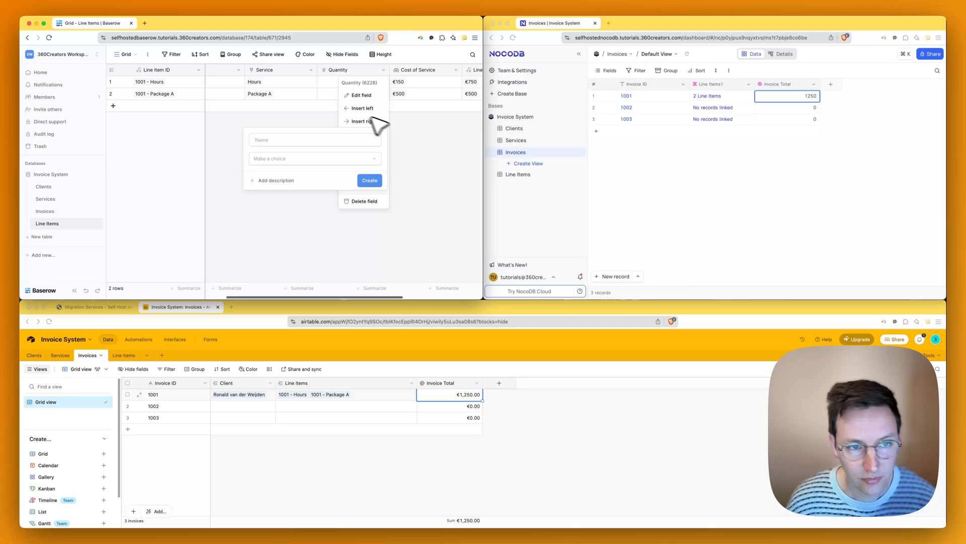
pyautogui.click(302, 159)
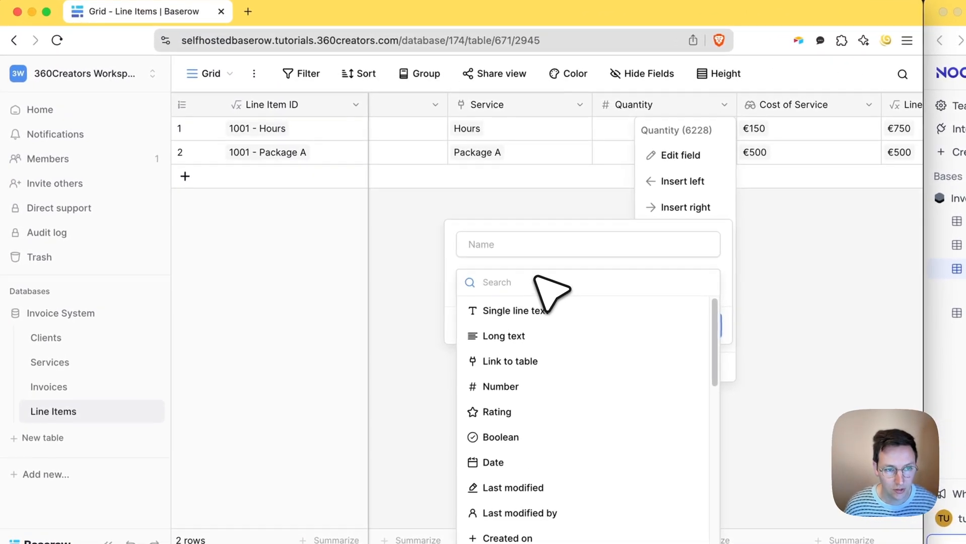
pyautogui.click(534, 252)
pyautogui.write('ce Rollup')
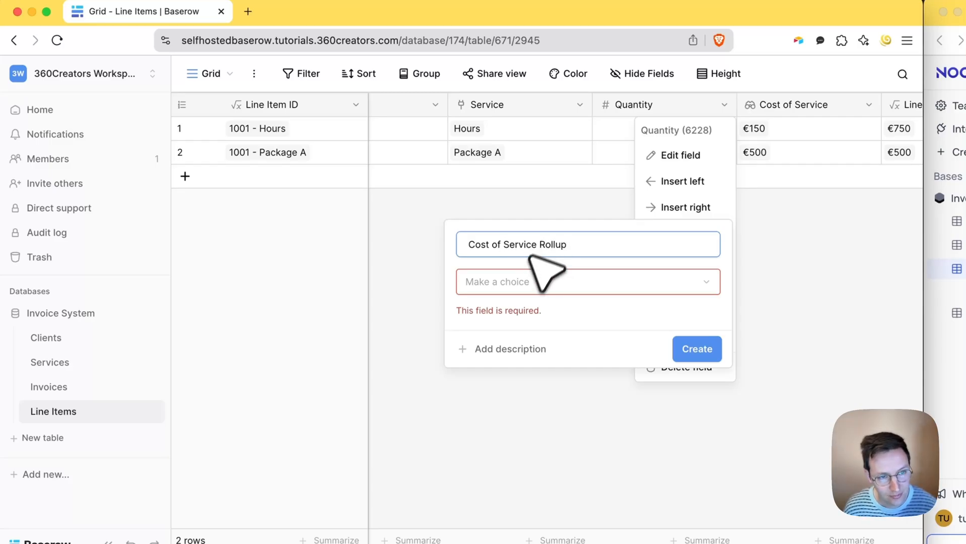
pyautogui.click(521, 280)
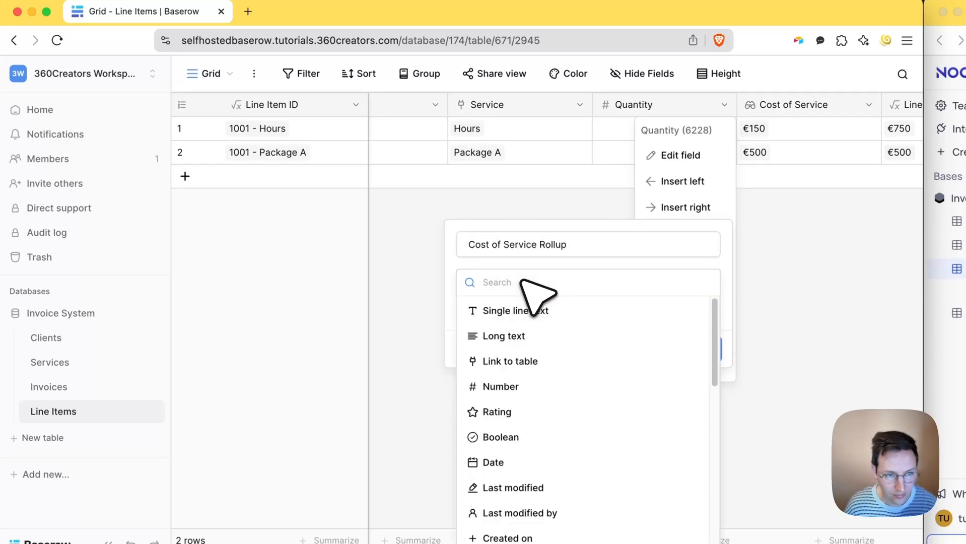
pyautogui.write('roll')
pyautogui.click(508, 310)
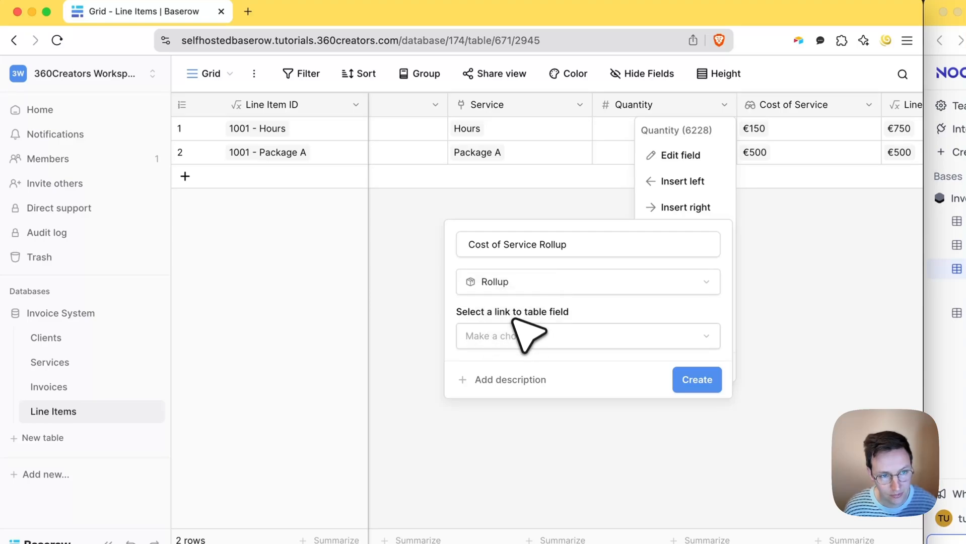
# - Roll up the min Cost of Service through the Service link with a € prefix
pyautogui.click(515, 335)
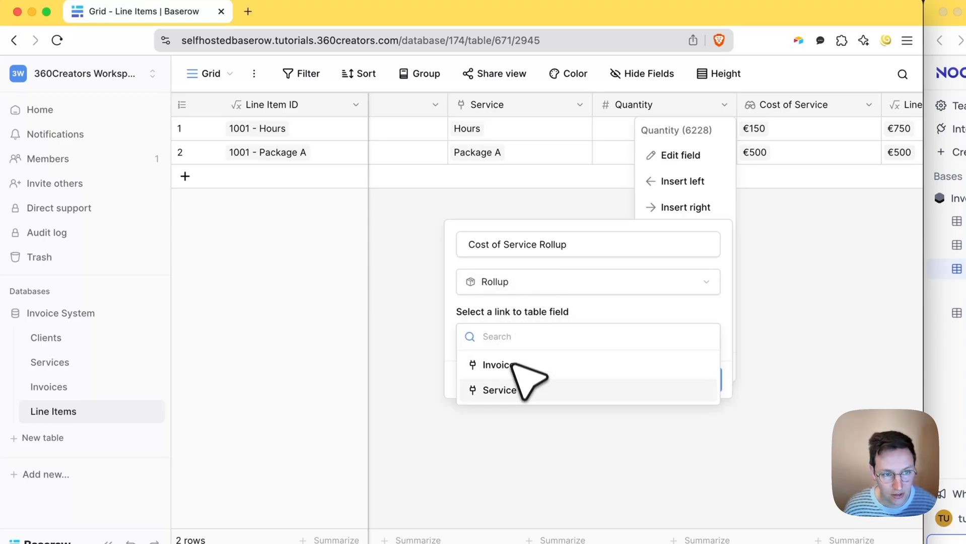
pyautogui.click(527, 393)
pyautogui.click(549, 391)
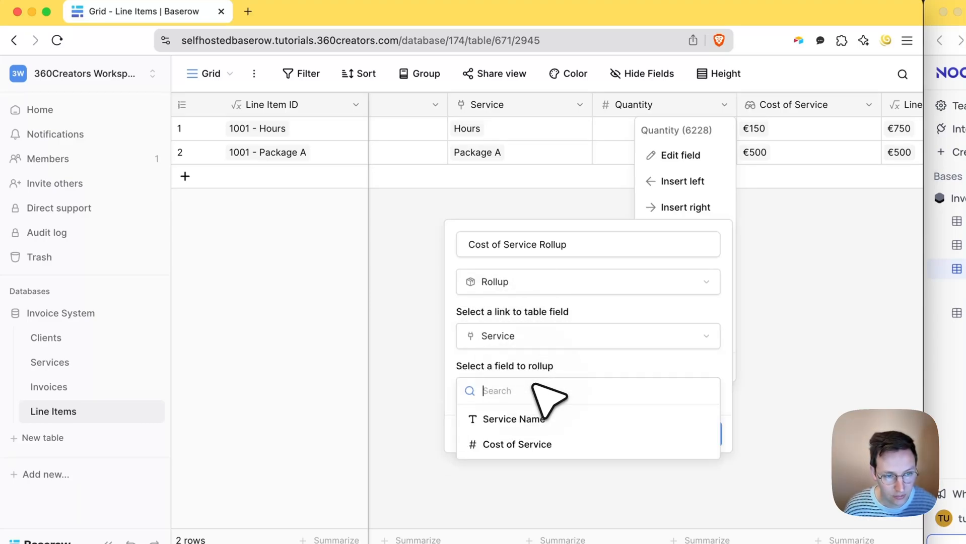
pyautogui.click(532, 443)
pyautogui.scroll(-2, 571, 469)
pyautogui.click(535, 417)
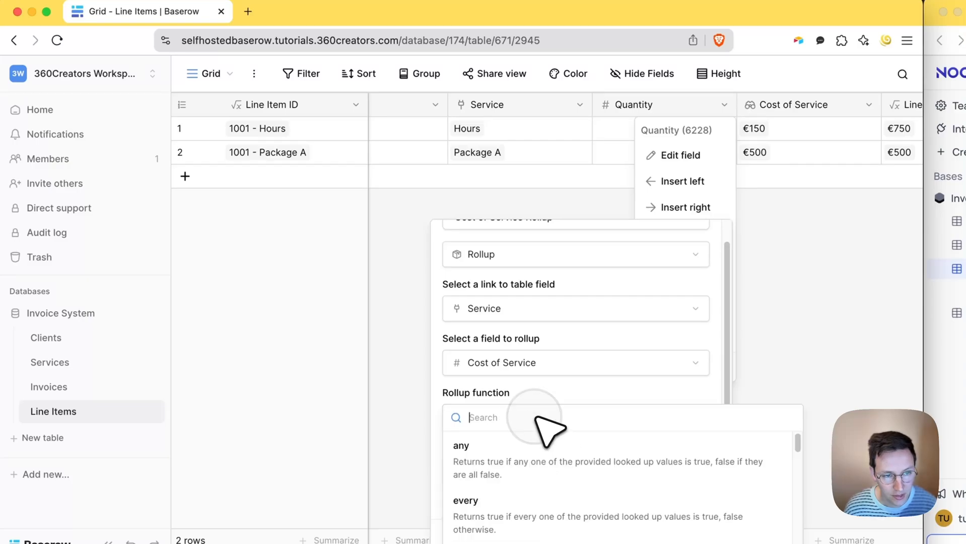
pyautogui.scroll(-2, 534, 443)
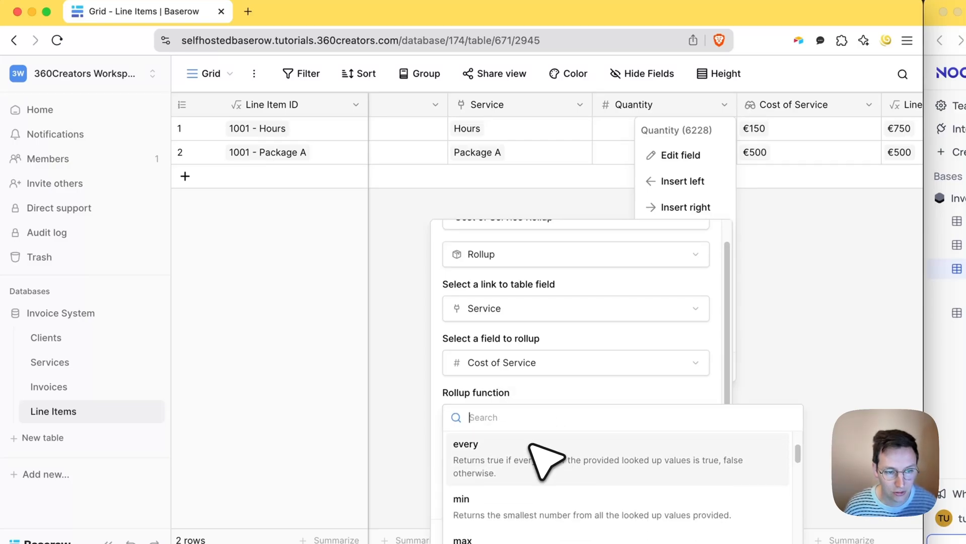
pyautogui.scroll(-1, 534, 453)
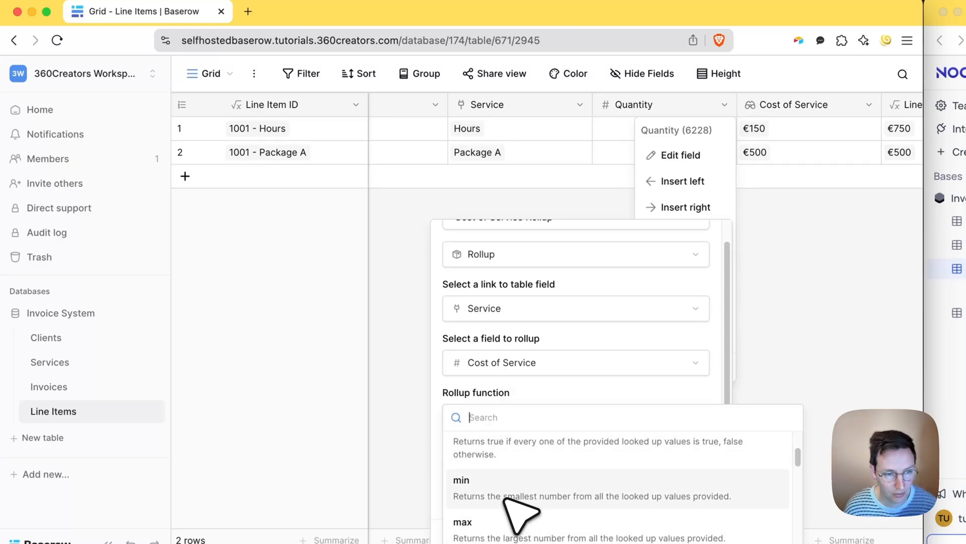
pyautogui.click(521, 501)
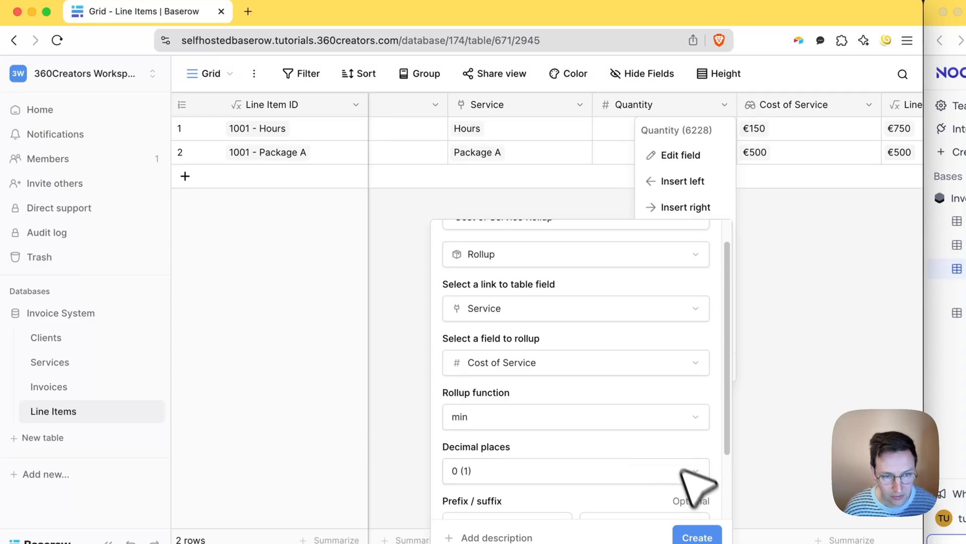
pyautogui.scroll(-3, 680, 469)
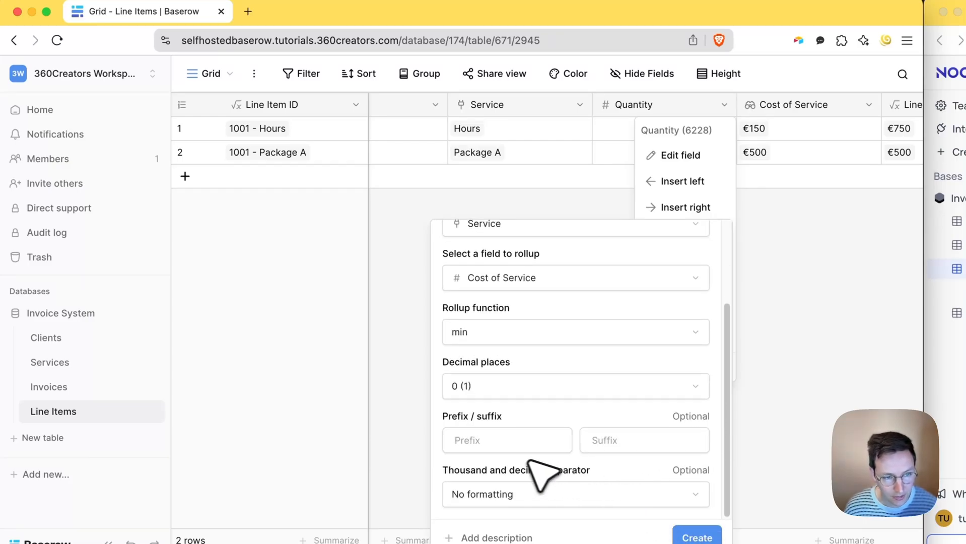
pyautogui.click(521, 442)
pyautogui.write('€')
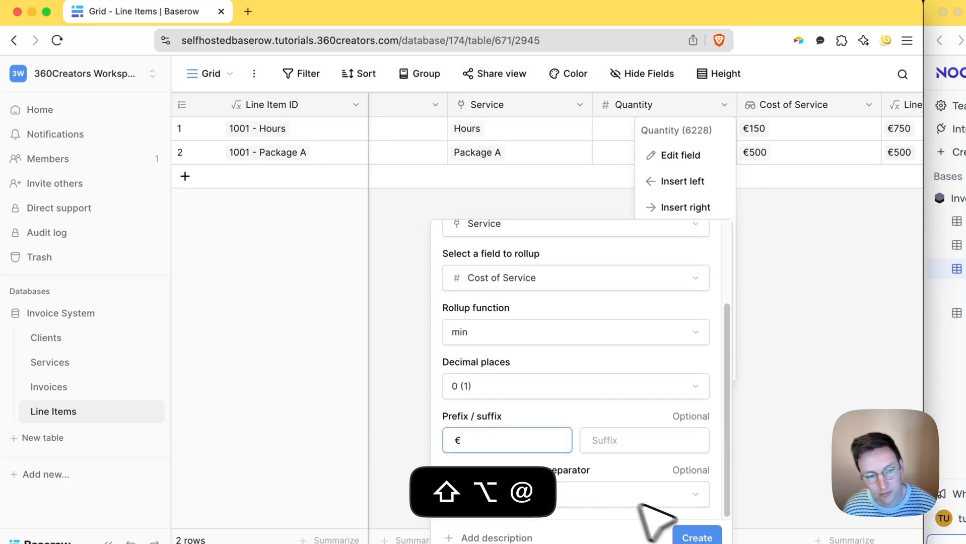
pyautogui.click(695, 535)
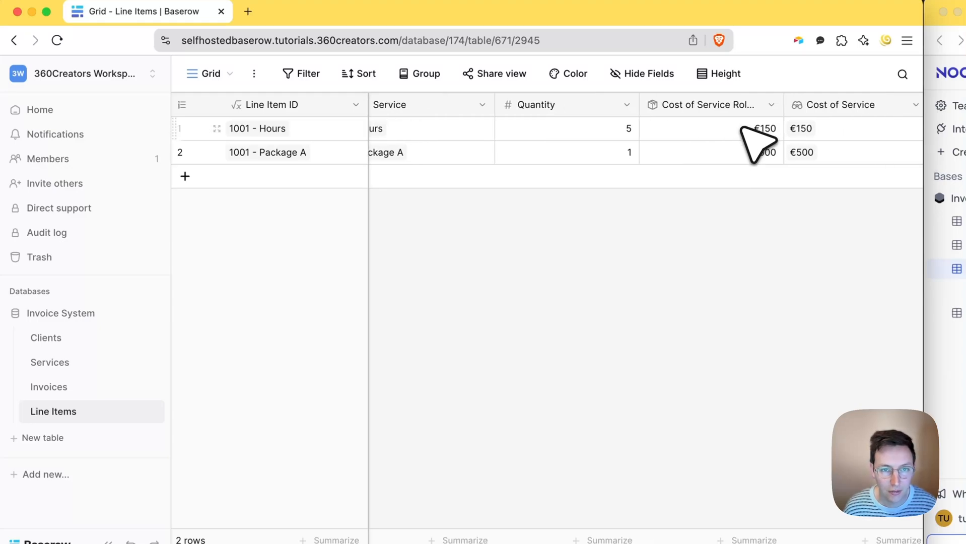
# - Delete the old Cost of Service field from Line Items
pyautogui.hscroll(4, 756, 143)
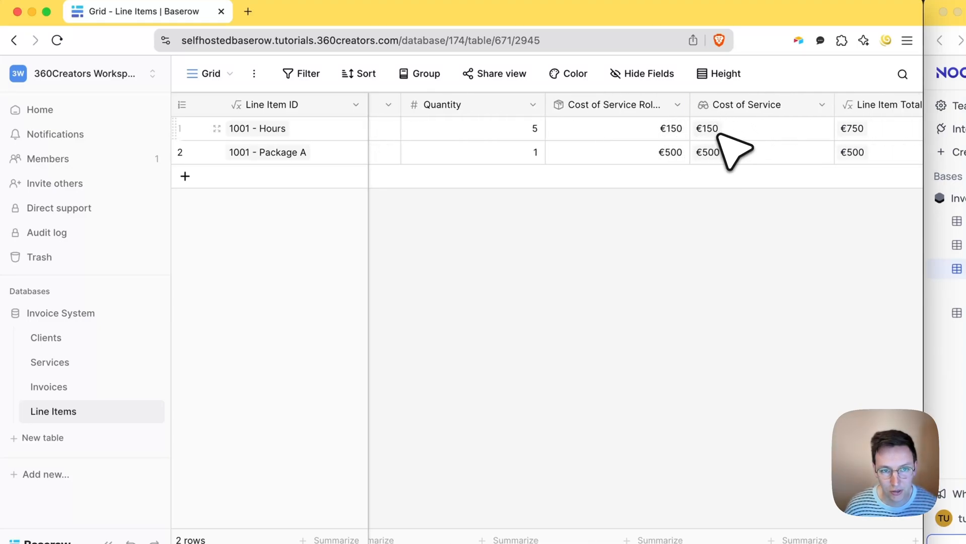
pyautogui.hscroll(1, 700, 146)
pyautogui.hscroll(3, 690, 146)
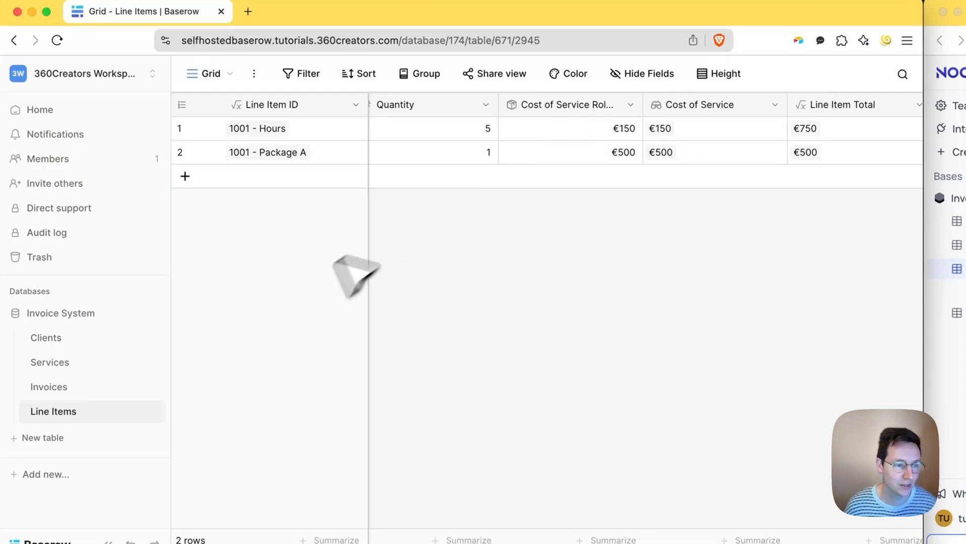
pyautogui.hscroll(2, 660, 147)
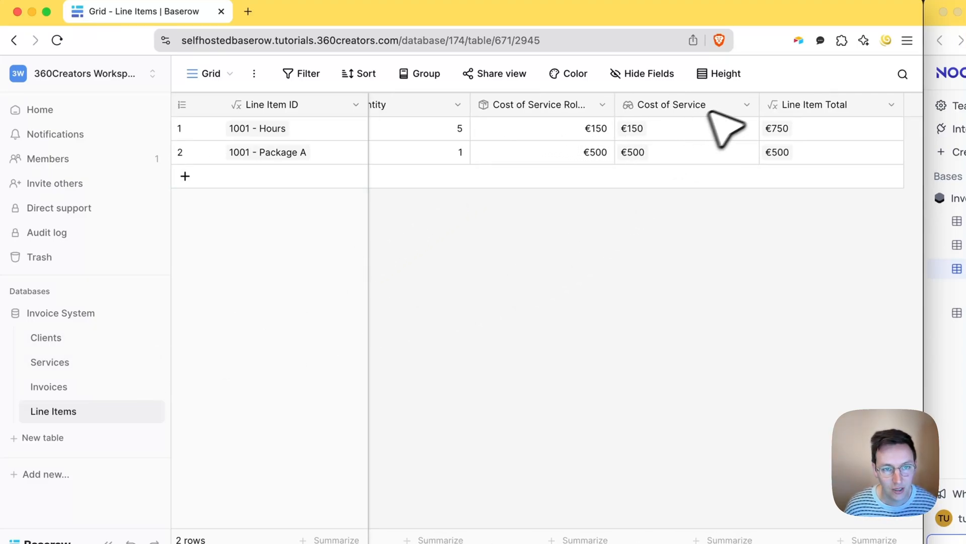
pyautogui.click(746, 104)
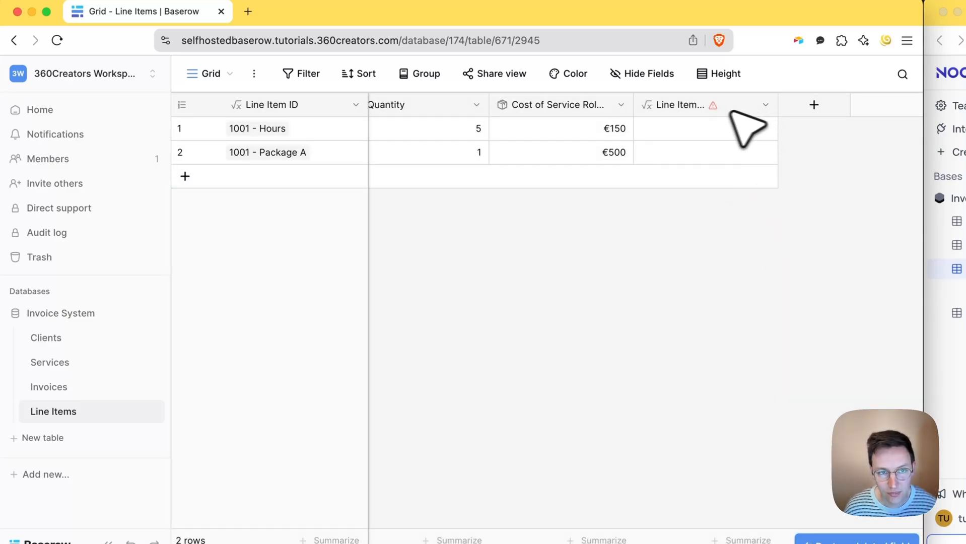
# - Point Line Item Total's formula at Cost of Service Rollup, giving €750 and €500
pyautogui.click(765, 105)
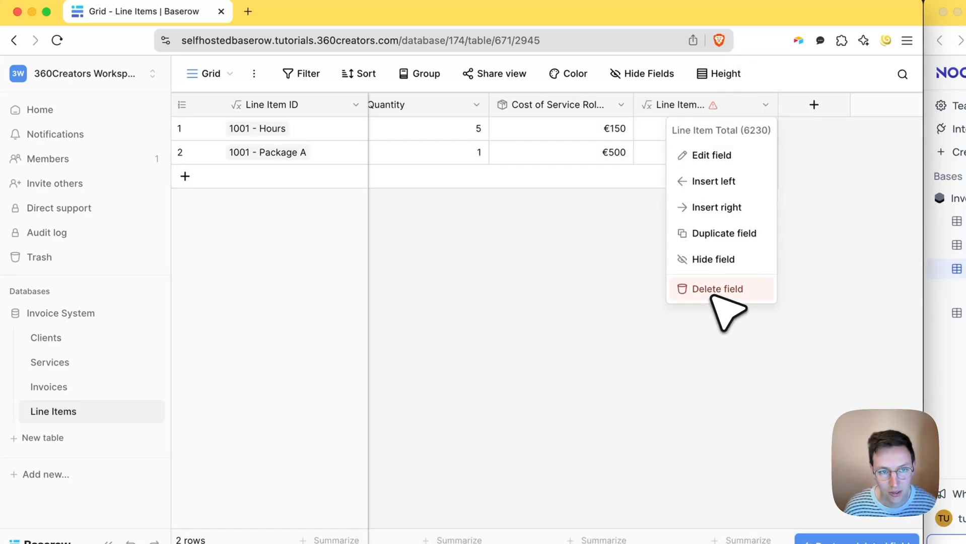
pyautogui.click(714, 155)
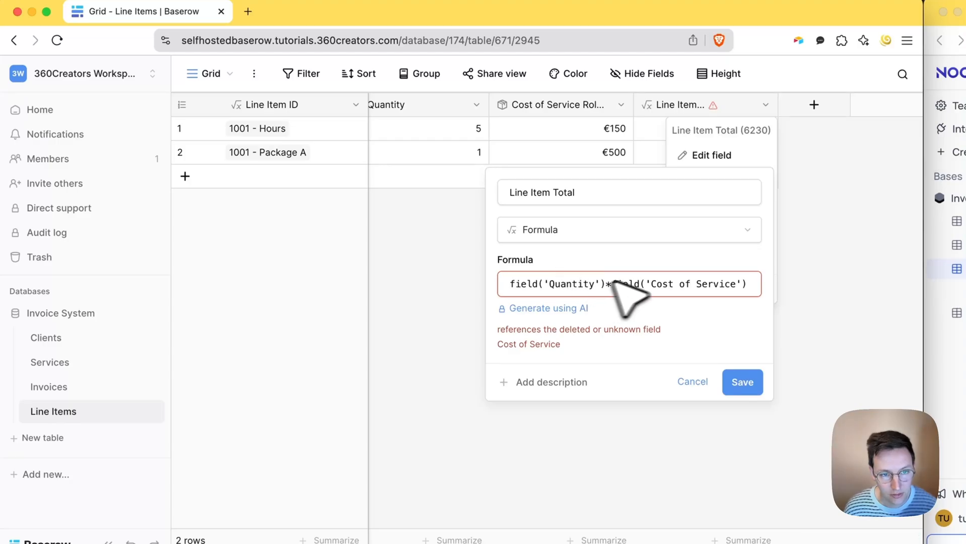
pyautogui.click(736, 284)
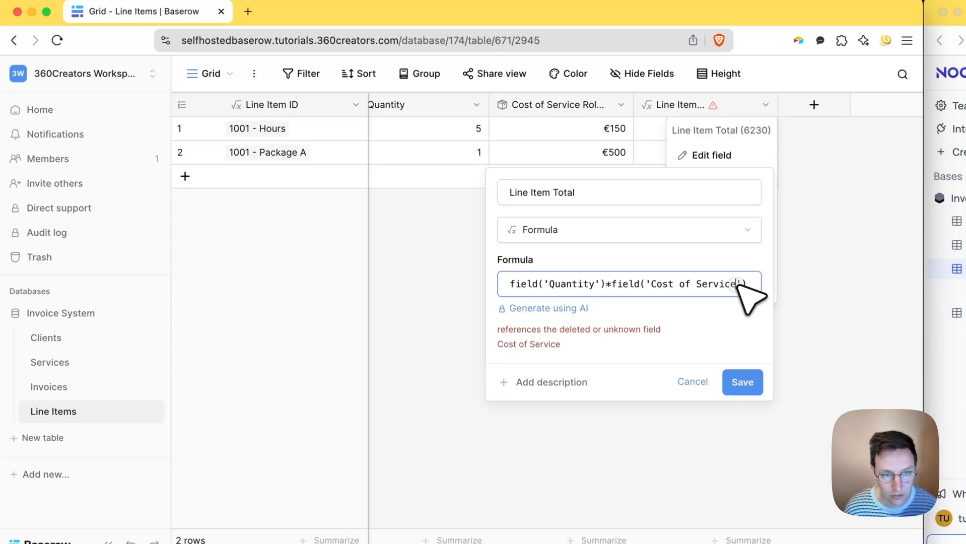
pyautogui.write('Ro')
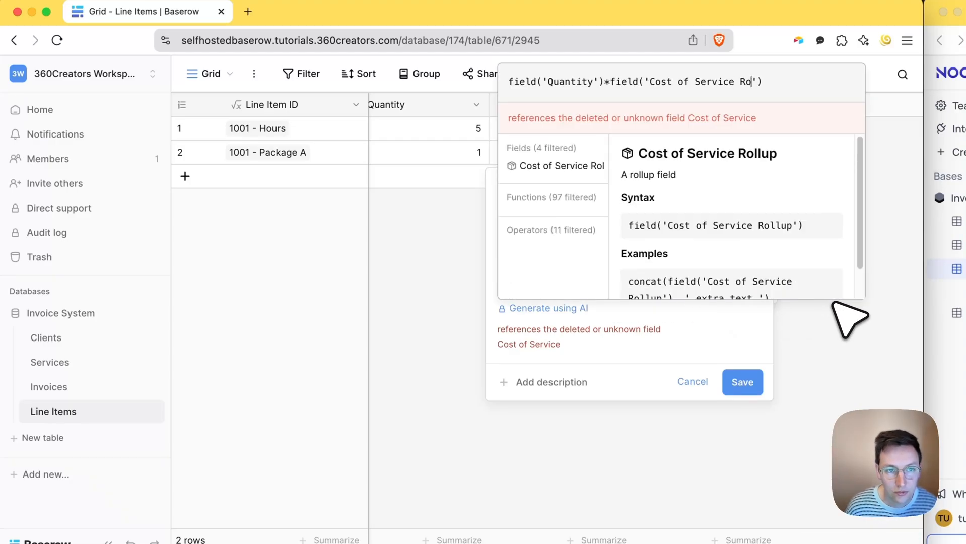
pyautogui.write('llup')
pyautogui.click(744, 402)
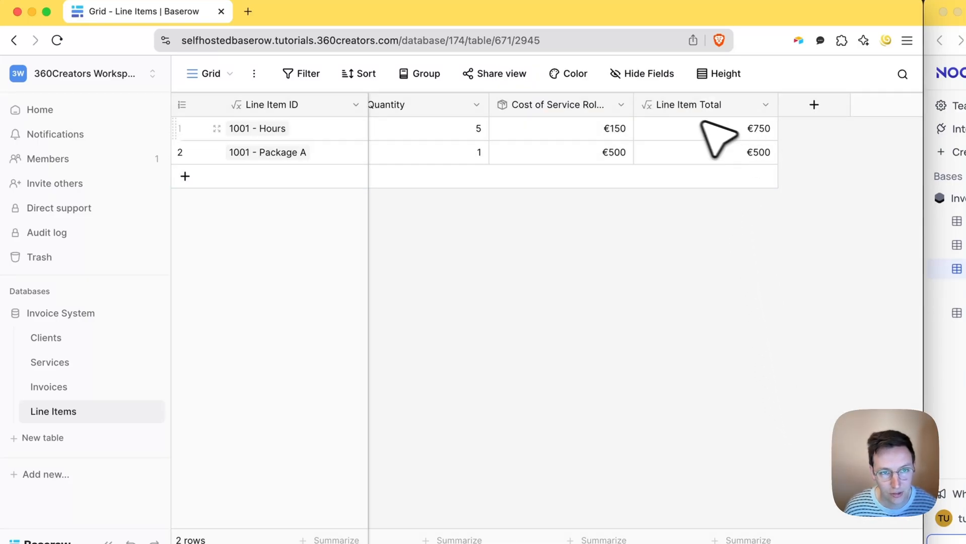
pyautogui.click(729, 134)
pyautogui.click(49, 386)
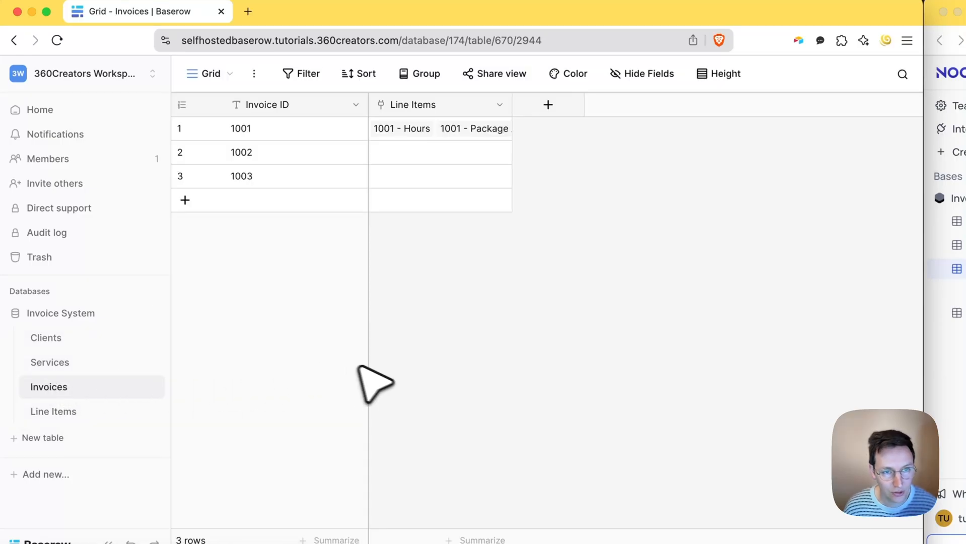
# - Start a new field on Invoices and set its type to Rollup
pyautogui.click(548, 105)
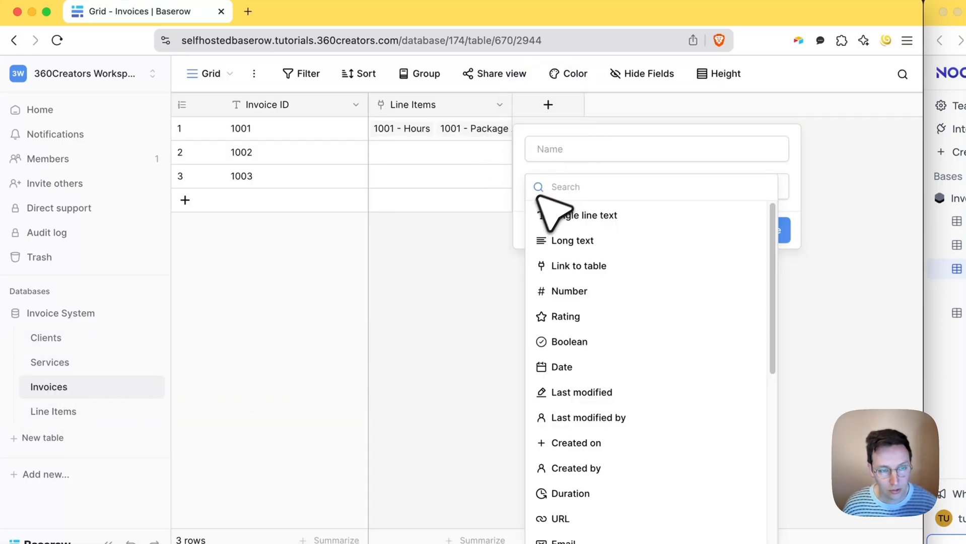
pyautogui.write('roll')
pyautogui.press('Return')
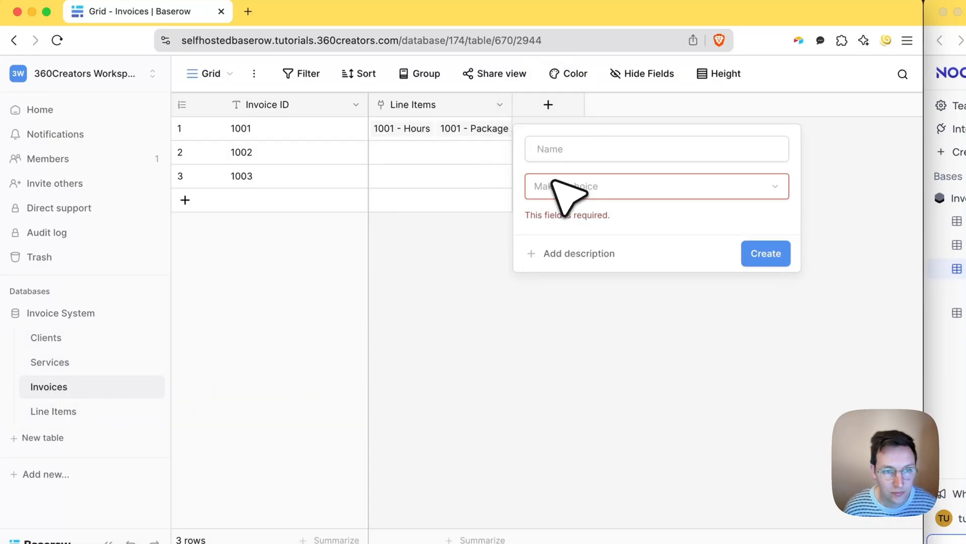
pyautogui.click(554, 184)
pyautogui.write('roll')
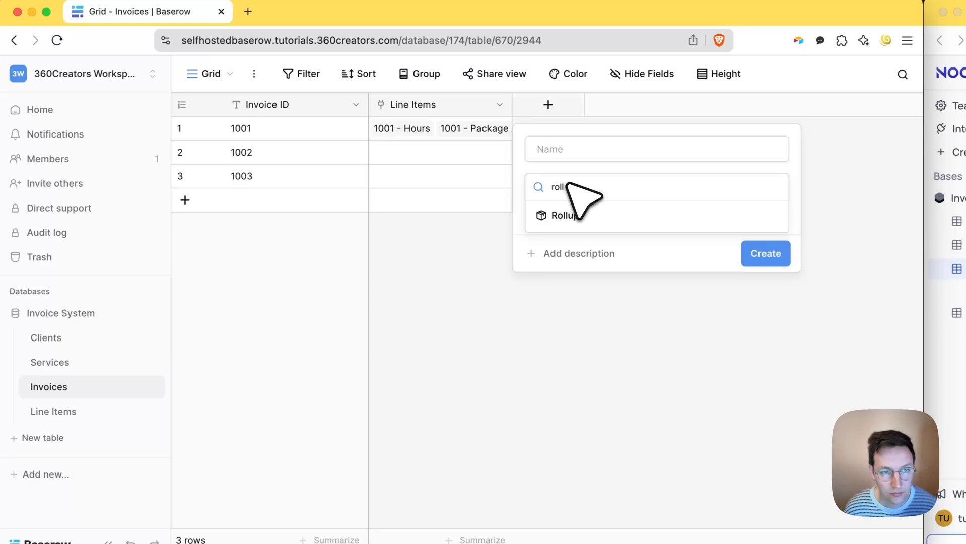
pyautogui.click(563, 215)
pyautogui.click(587, 151)
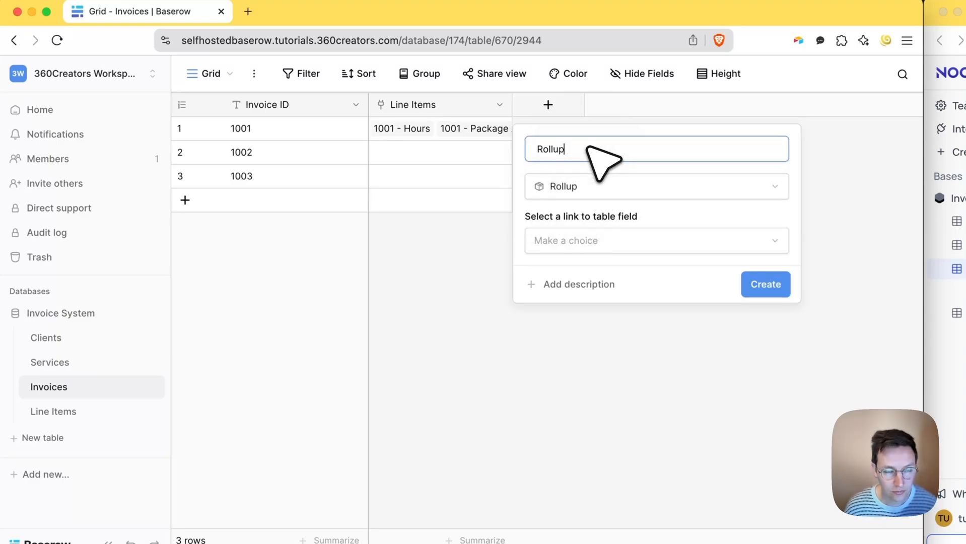
# - Sum Line Item Total through Line Items, giving €1250 for invoice 1001
pyautogui.click(578, 250)
pyautogui.click(579, 267)
pyautogui.click(579, 294)
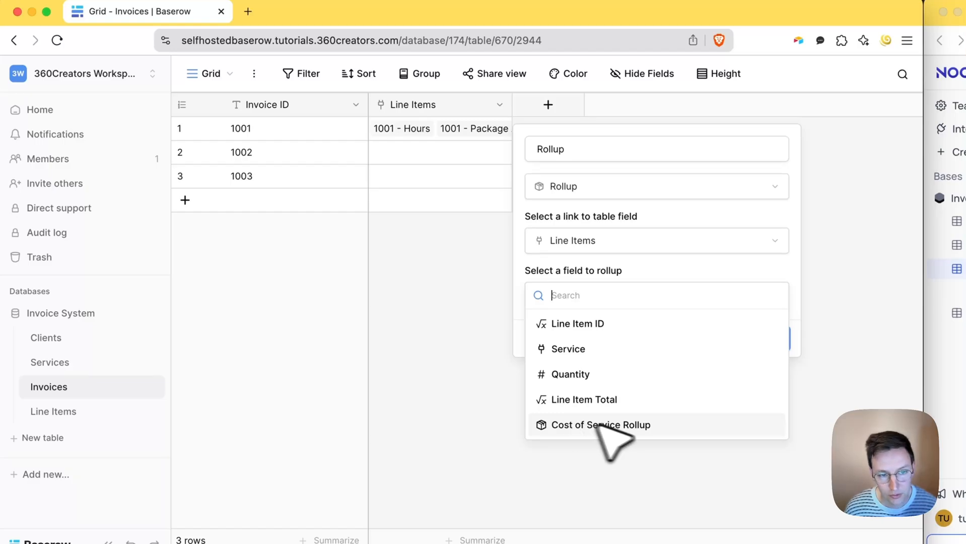
pyautogui.click(576, 400)
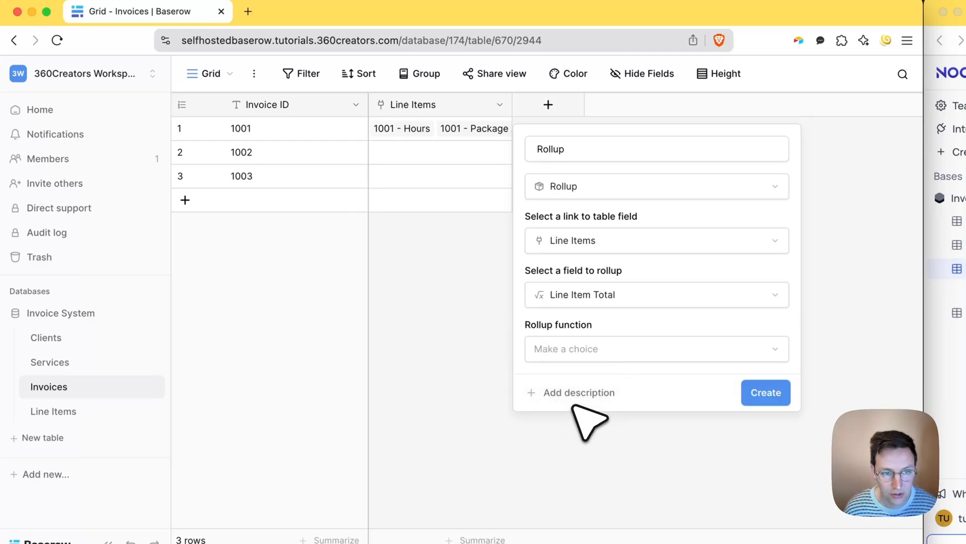
pyautogui.click(610, 349)
pyautogui.write('sum')
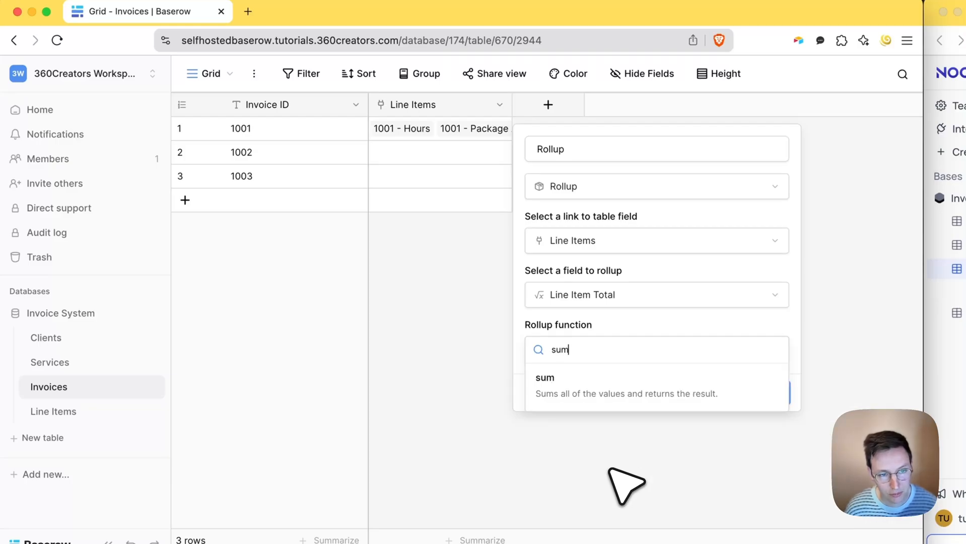
pyautogui.click(611, 390)
pyautogui.click(770, 394)
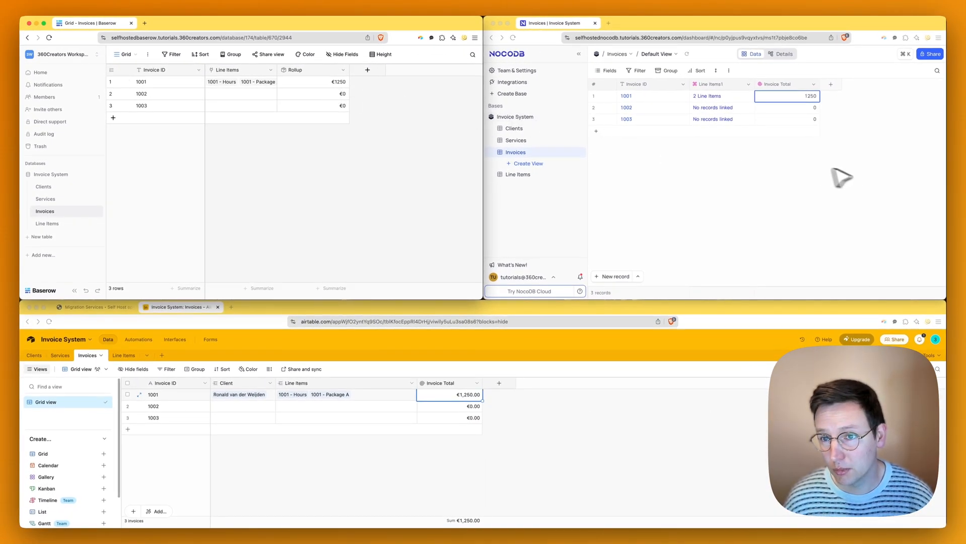
# - Rename the Invoices rollup column from Rollup to Invoice Total
pyautogui.click(844, 159)
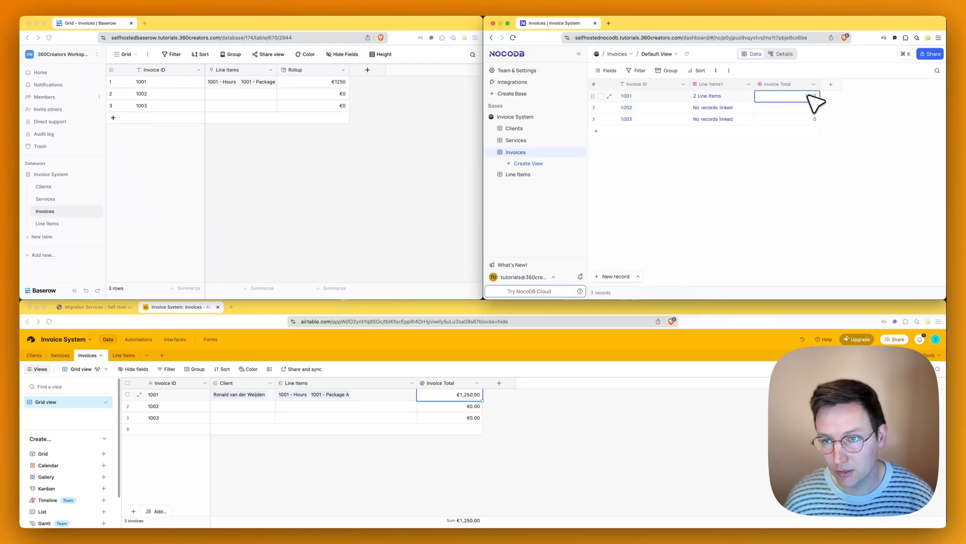
pyautogui.click(393, 187)
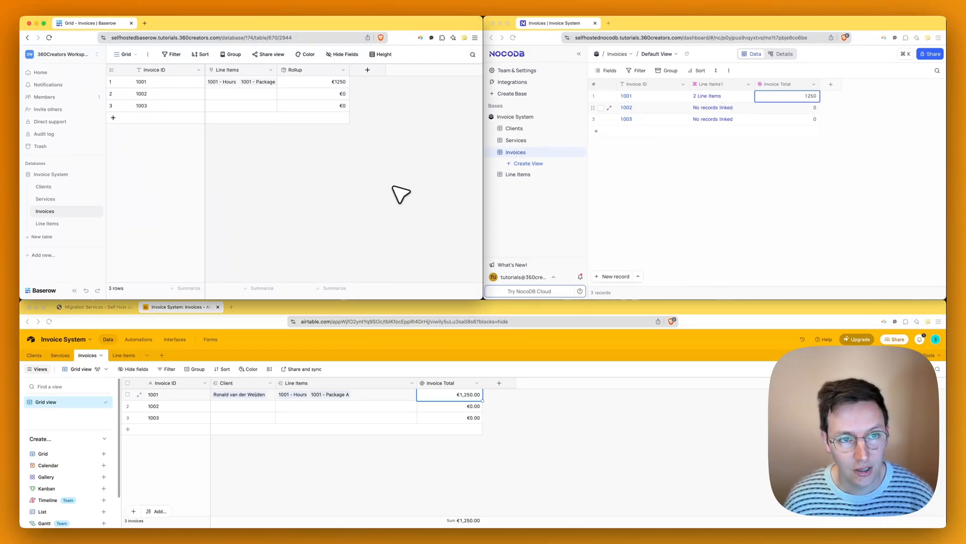
pyautogui.click(343, 70)
pyautogui.click(335, 95)
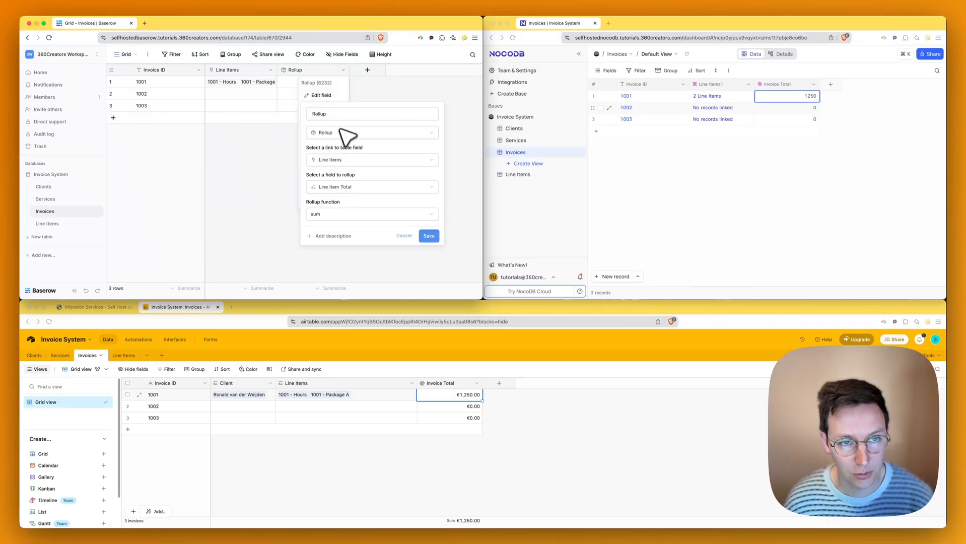
pyautogui.press('super+a')
pyautogui.press('BackSpace')
pyautogui.write('Invoice Total')
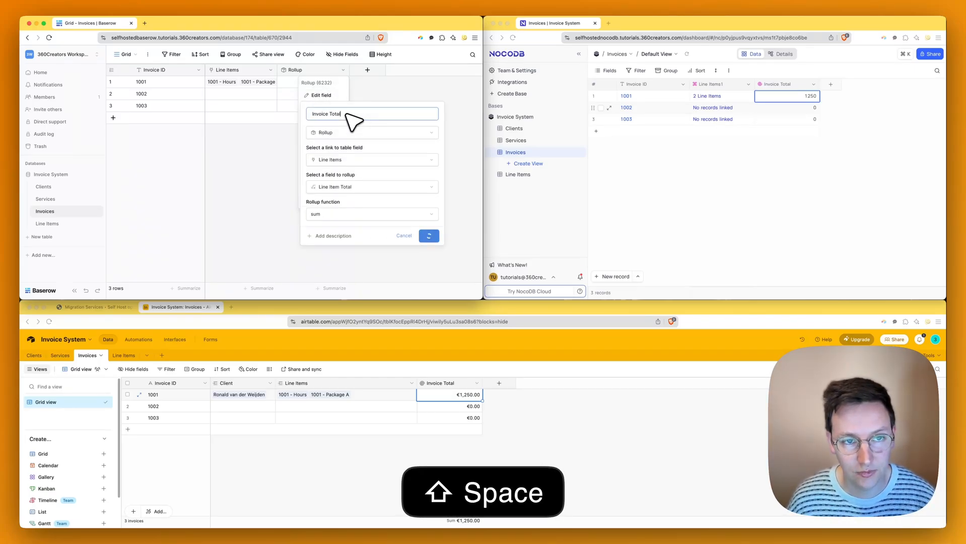
pyautogui.press('Return')
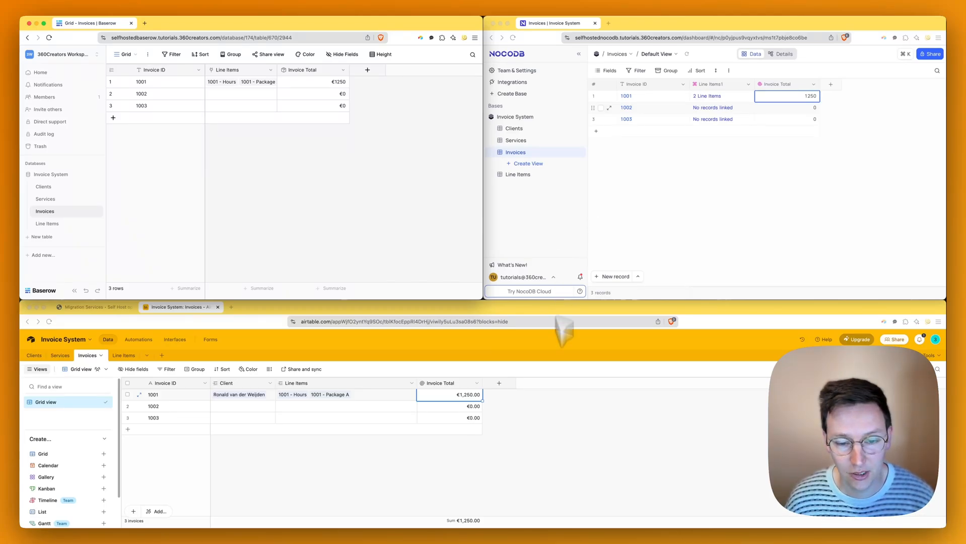
pyautogui.click(41, 356)
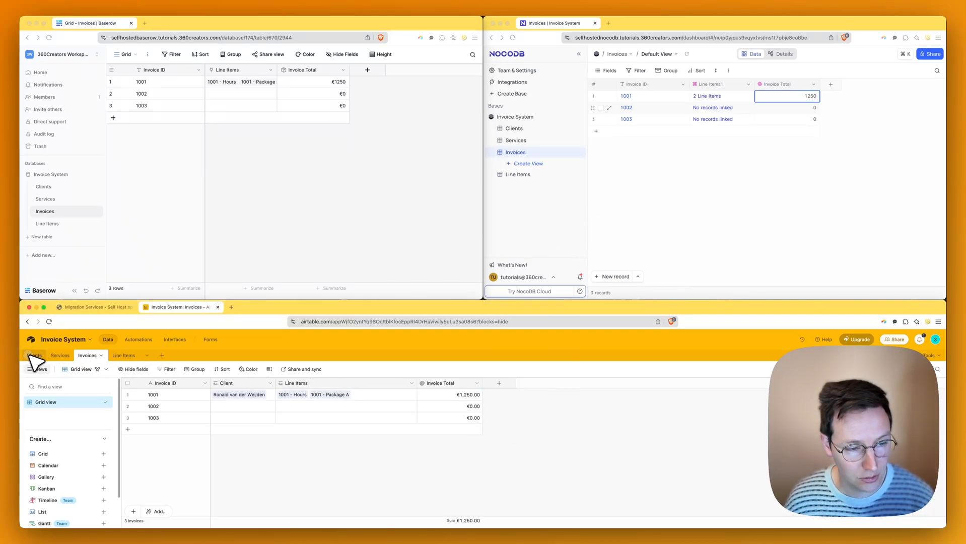
# - Inspect the Invoice Total lookup in Airtable's Clients table, showing €1,250.00
pyautogui.click(31, 356)
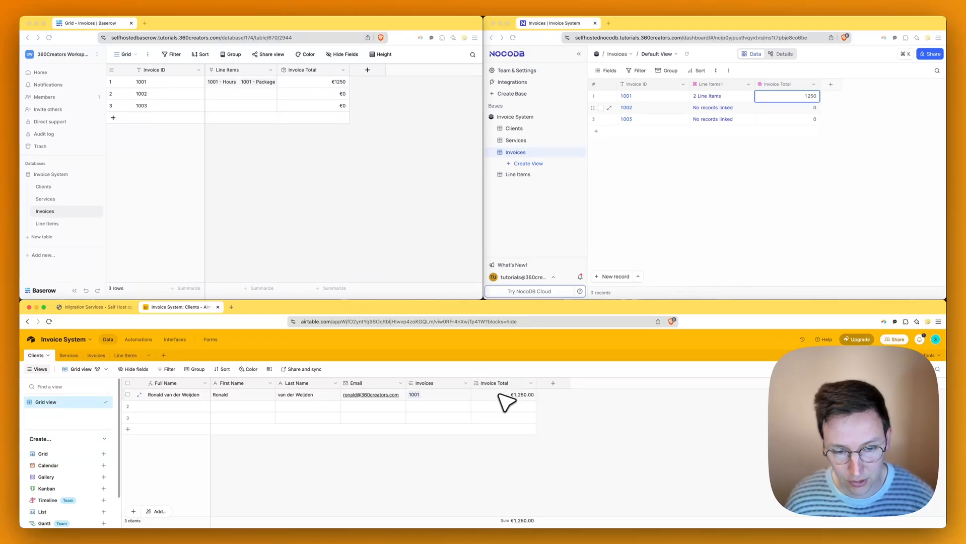
pyautogui.click(530, 384)
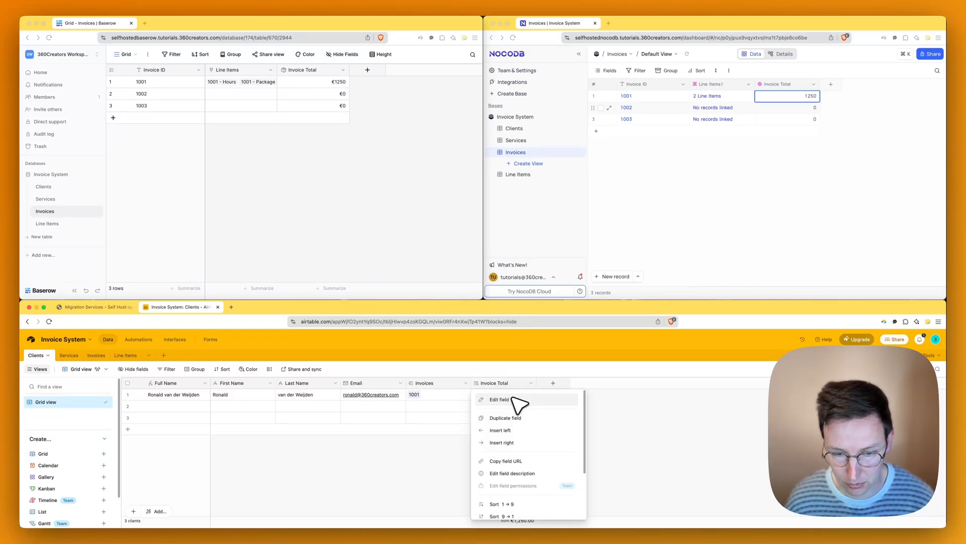
pyautogui.click(517, 401)
pyautogui.click(354, 329)
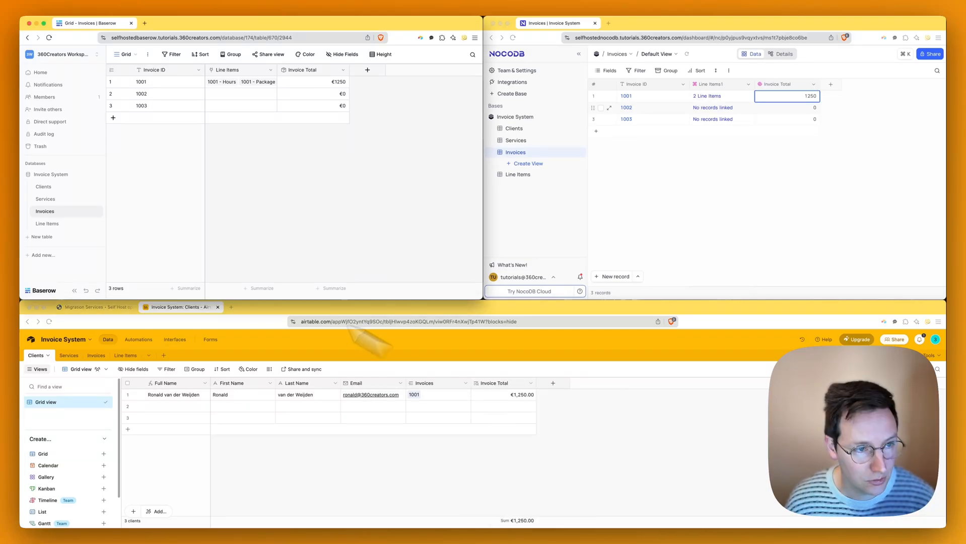
pyautogui.click(44, 187)
# - Add an Invoices link-to-table field to Baserow's Clients table
pyautogui.click(686, 177)
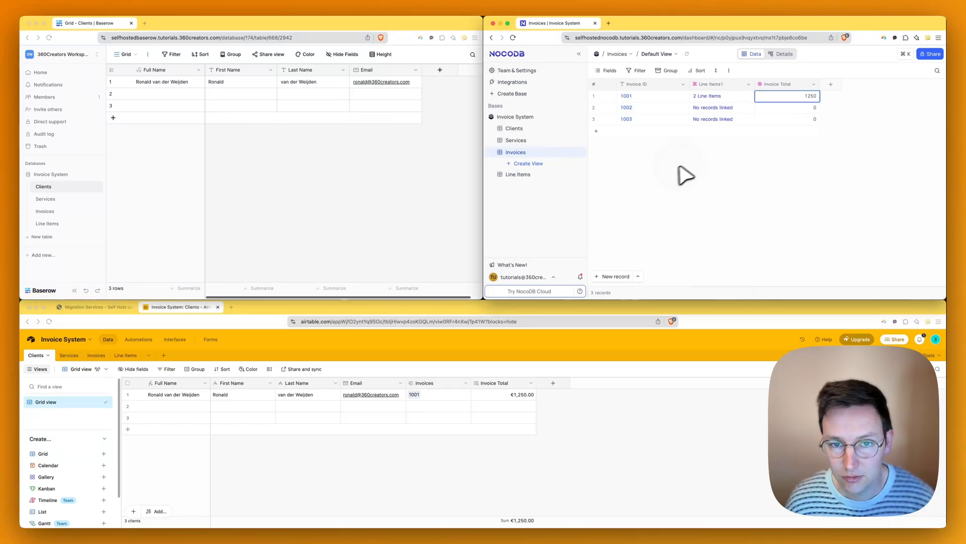
pyautogui.click(546, 129)
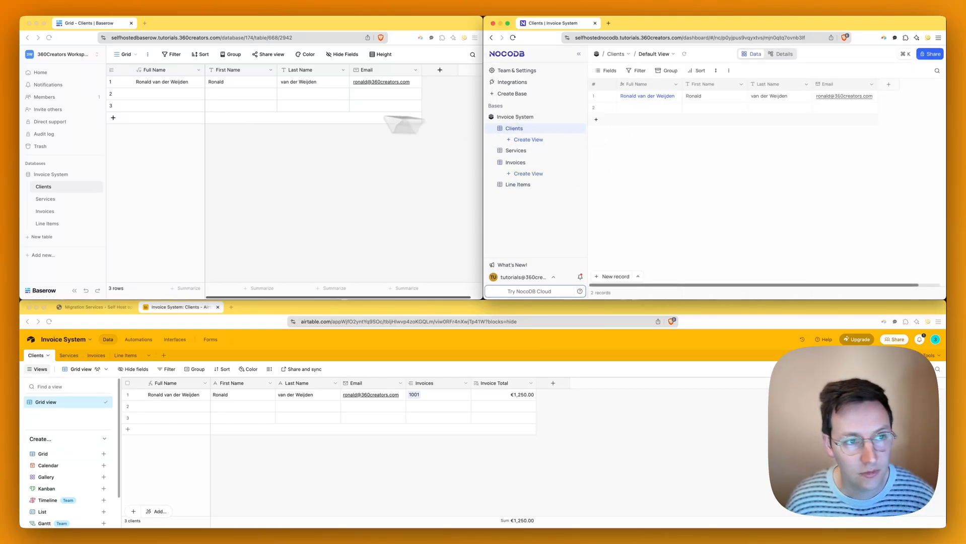
pyautogui.click(438, 71)
pyautogui.write('link')
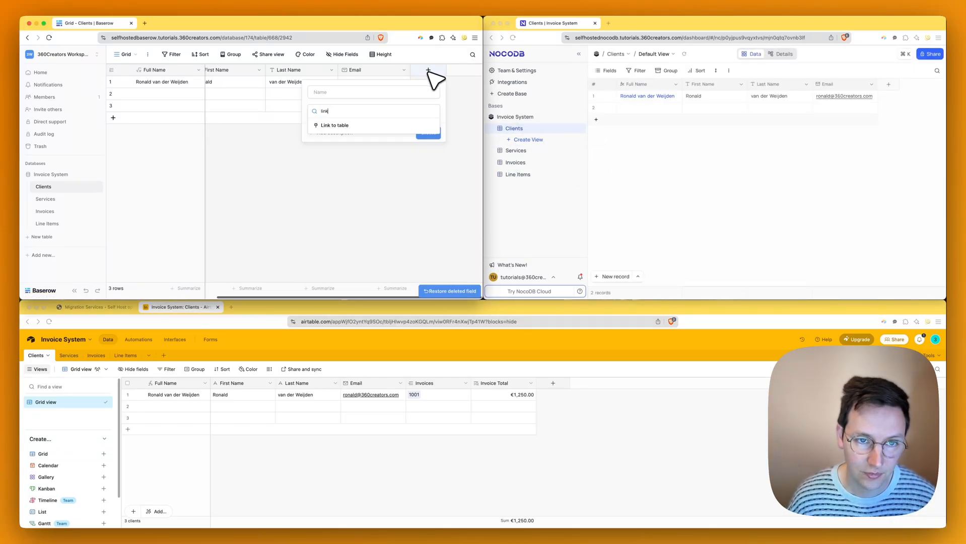
pyautogui.click(353, 126)
pyautogui.click(385, 134)
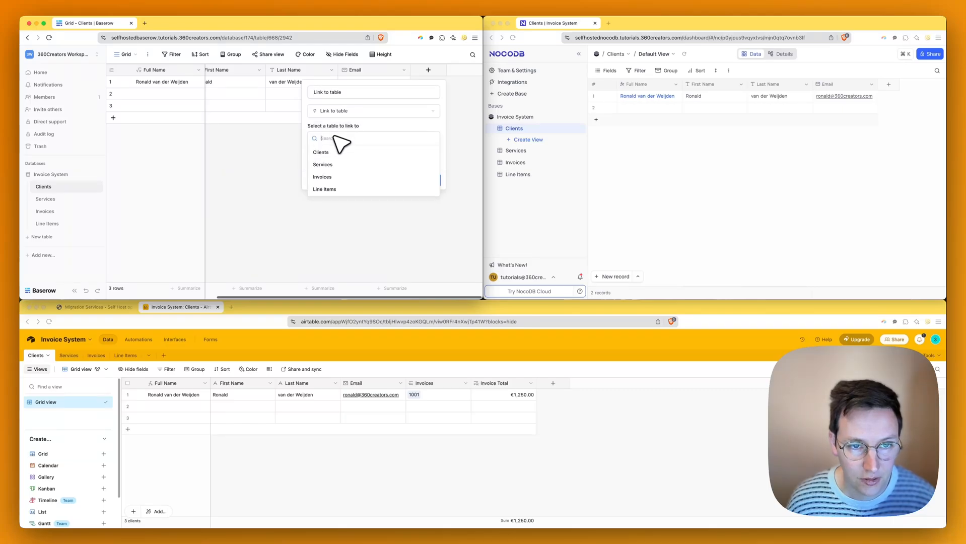
pyautogui.click(322, 177)
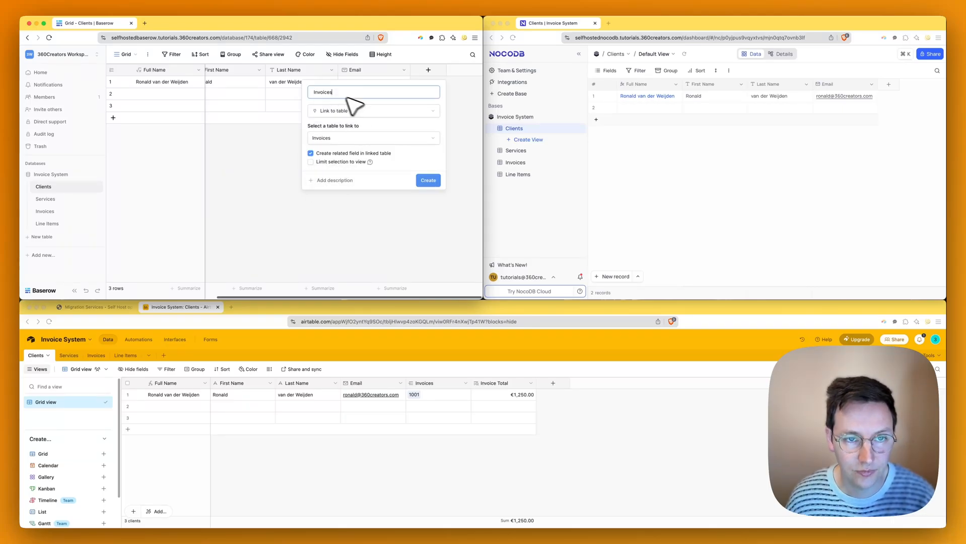
pyautogui.press('BackSpace')
pyautogui.write('s')
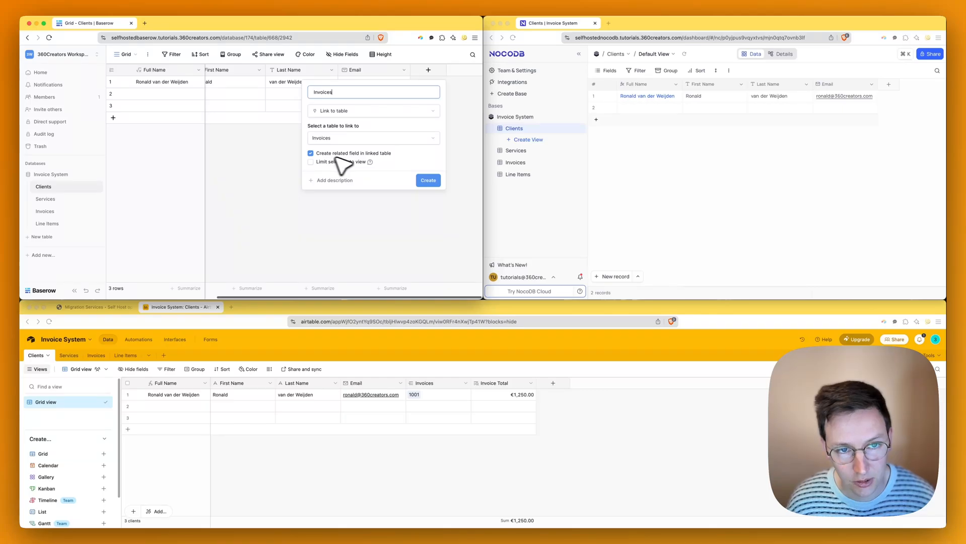
pyautogui.click(427, 180)
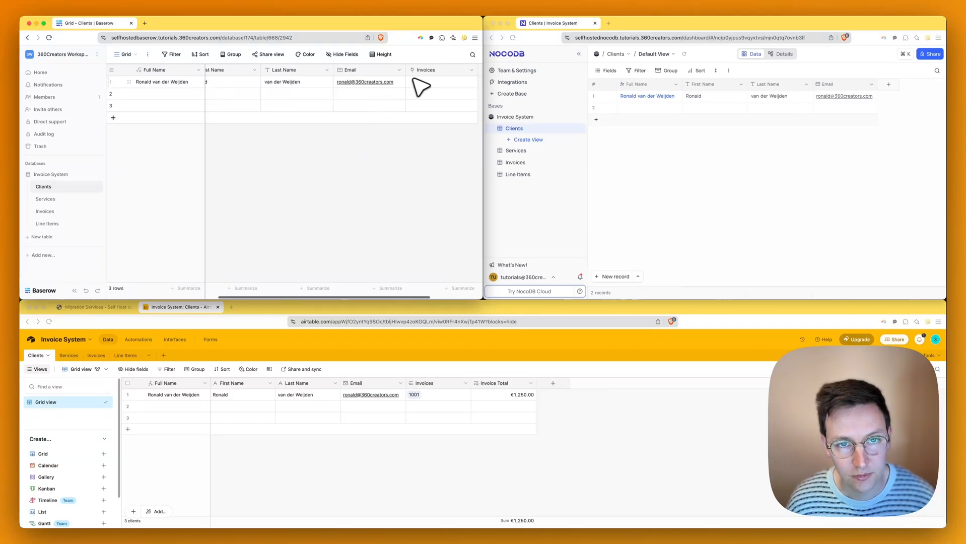
# - Link the first client to invoice 1001
pyautogui.click(351, 82)
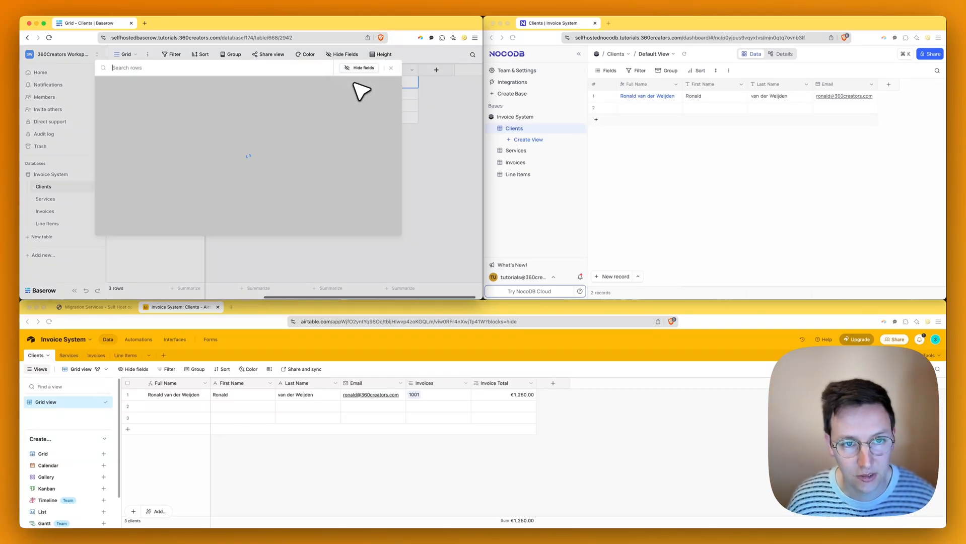
pyautogui.click(134, 93)
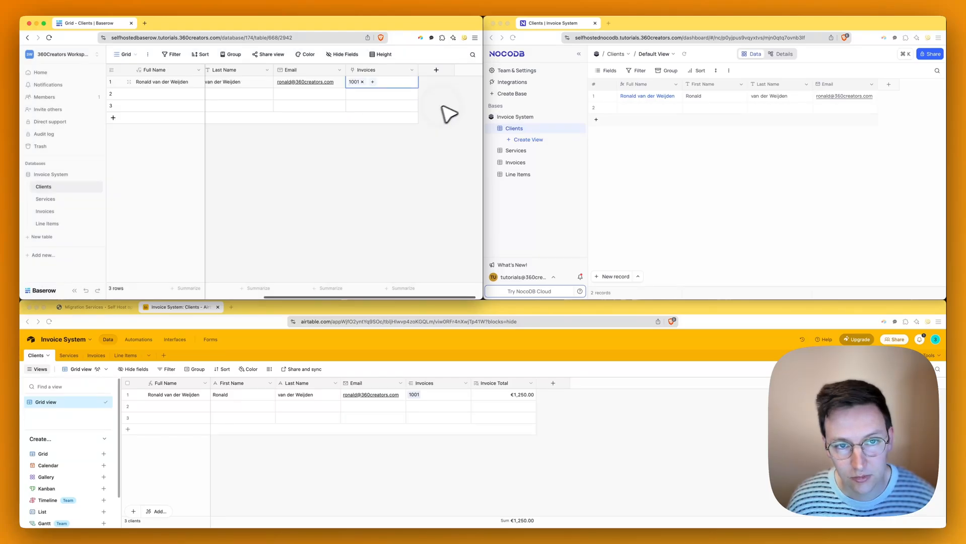
pyautogui.click(745, 149)
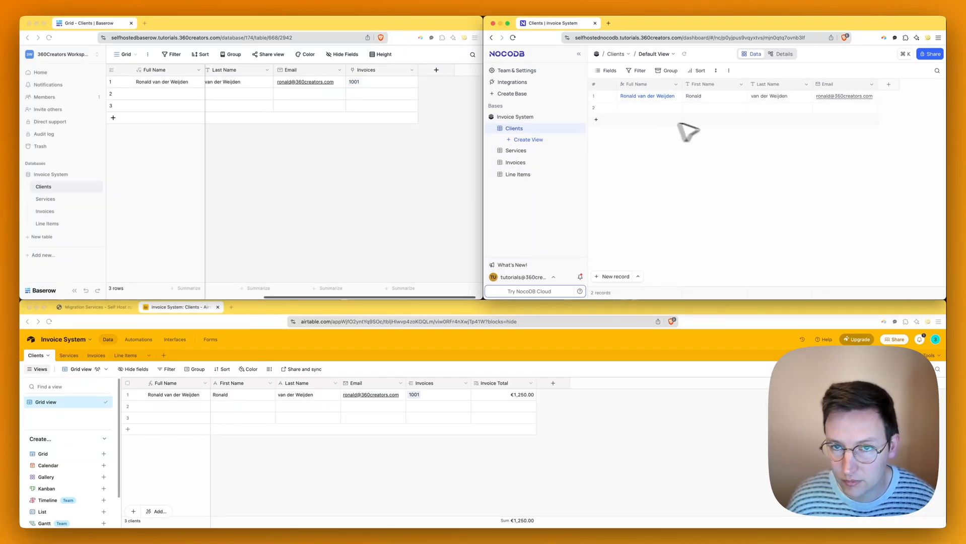
# - Add a Has Many Invoices link field to NocoDB's Clients table
pyautogui.click(888, 84)
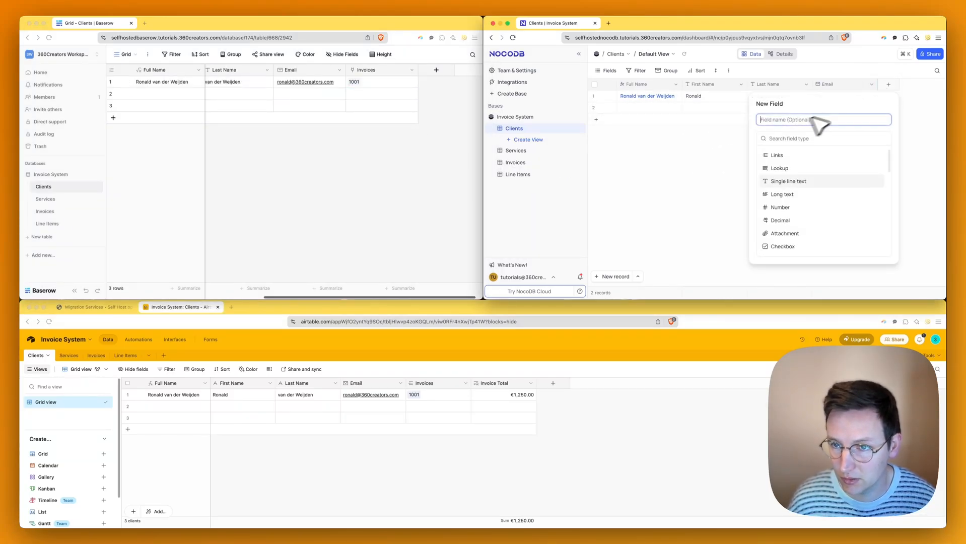
pyautogui.write('link')
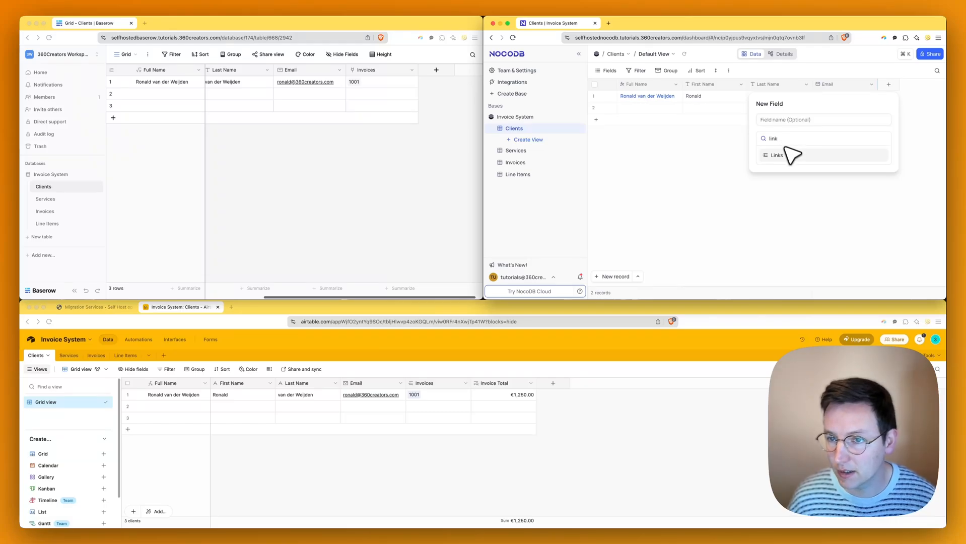
pyautogui.click(780, 155)
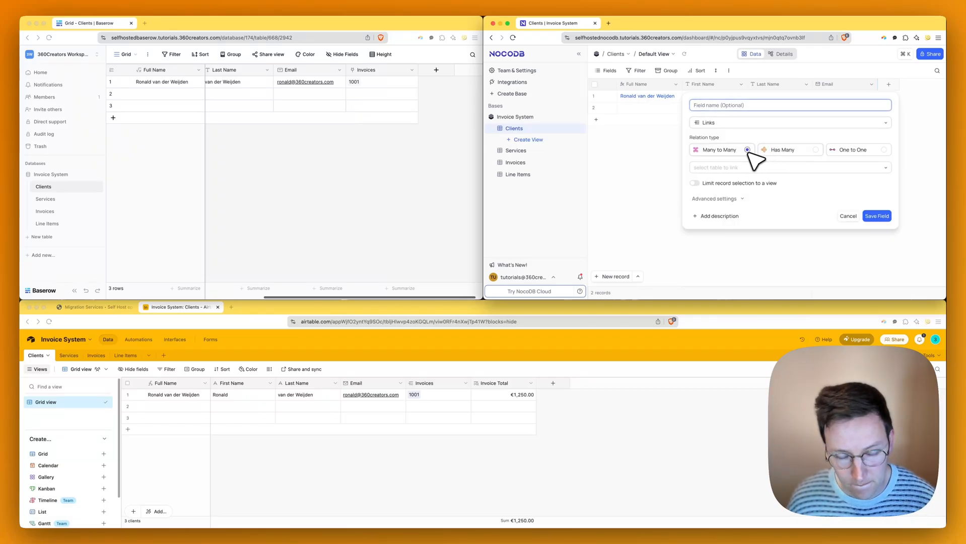
pyautogui.click(806, 160)
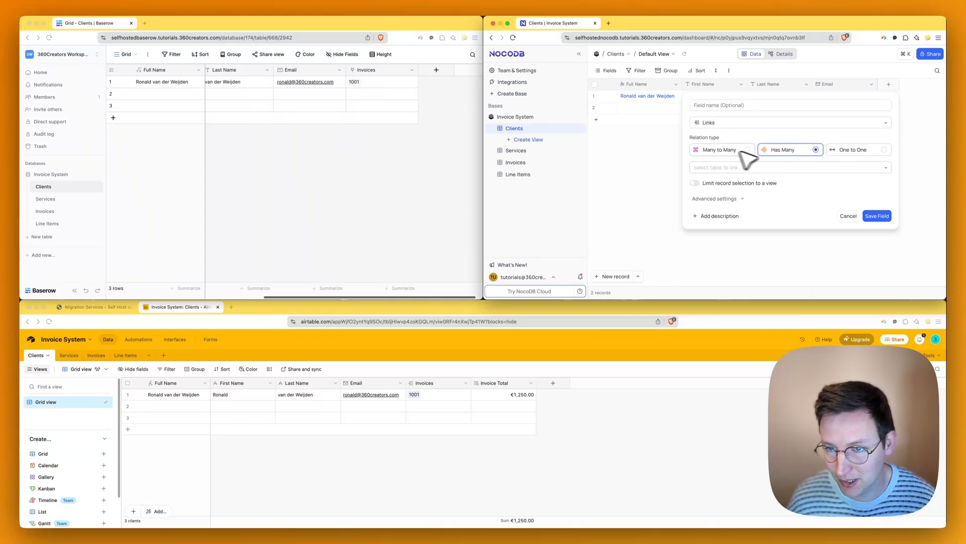
pyautogui.click(762, 168)
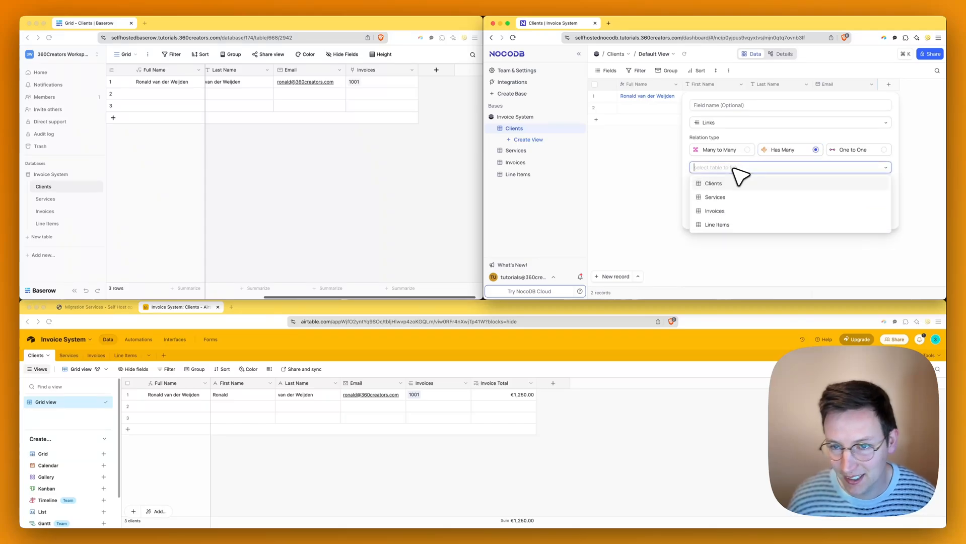
pyautogui.click(725, 210)
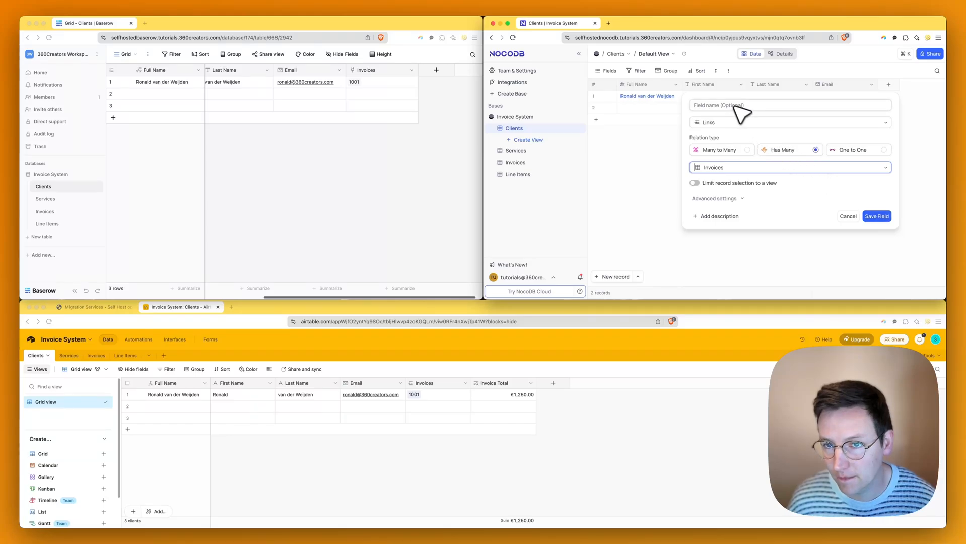
pyautogui.click(876, 216)
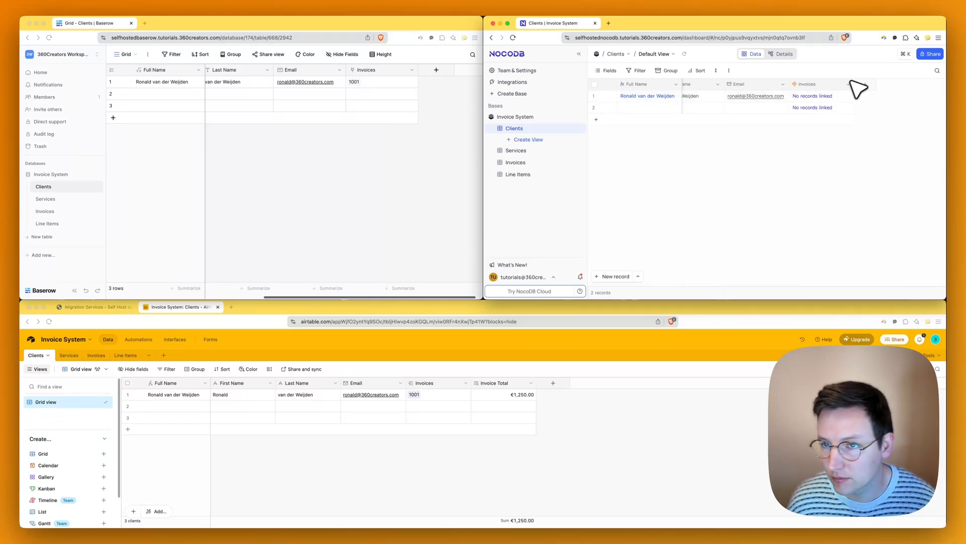
# - Link invoice 1001 to the first client
pyautogui.click(828, 96)
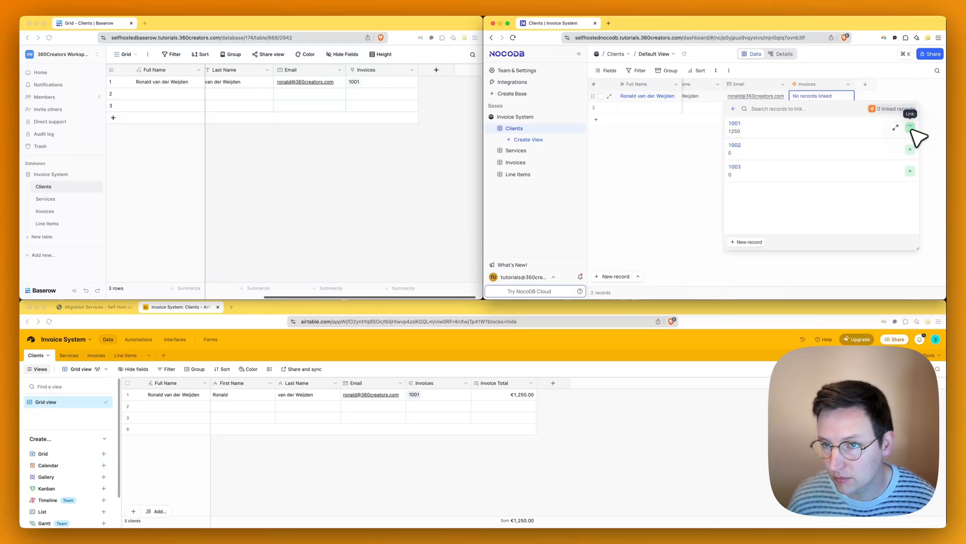
pyautogui.click(910, 128)
pyautogui.click(701, 172)
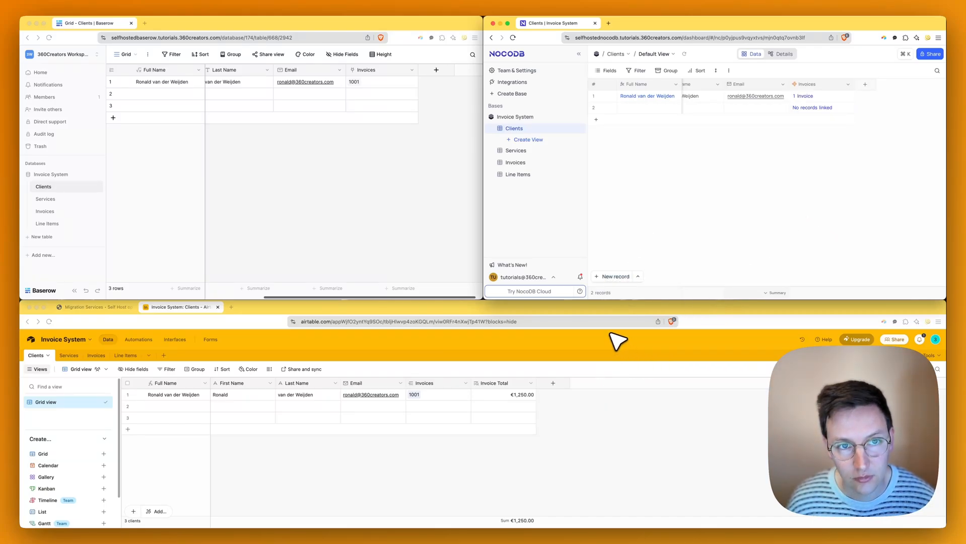
# - Add an Invoice Total lookup of Invoice Total through Invoices, showing €1250
pyautogui.click(451, 258)
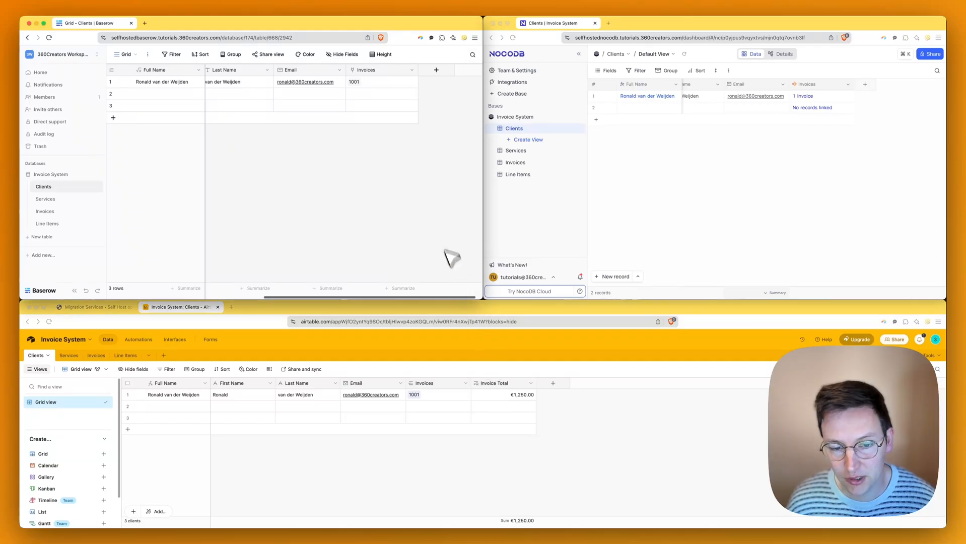
pyautogui.click(428, 70)
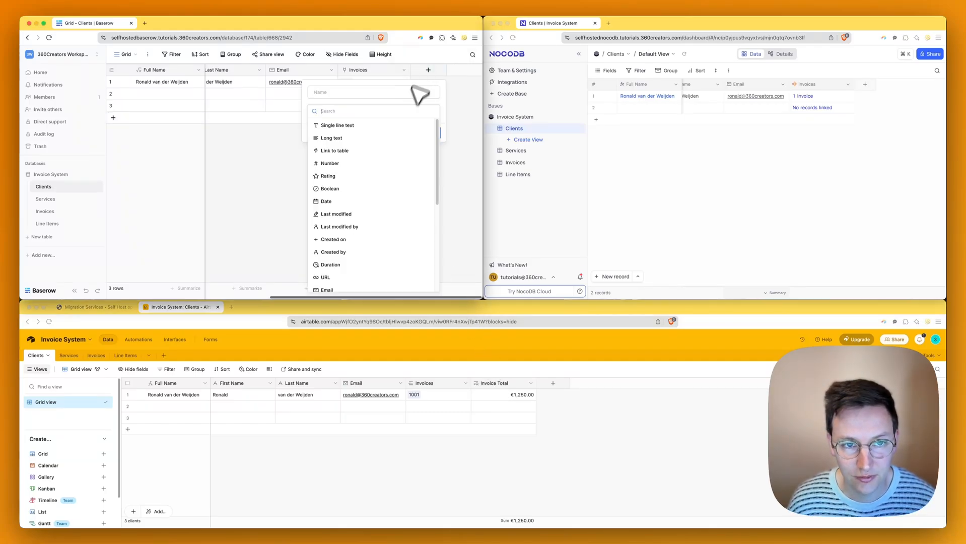
pyautogui.write('look')
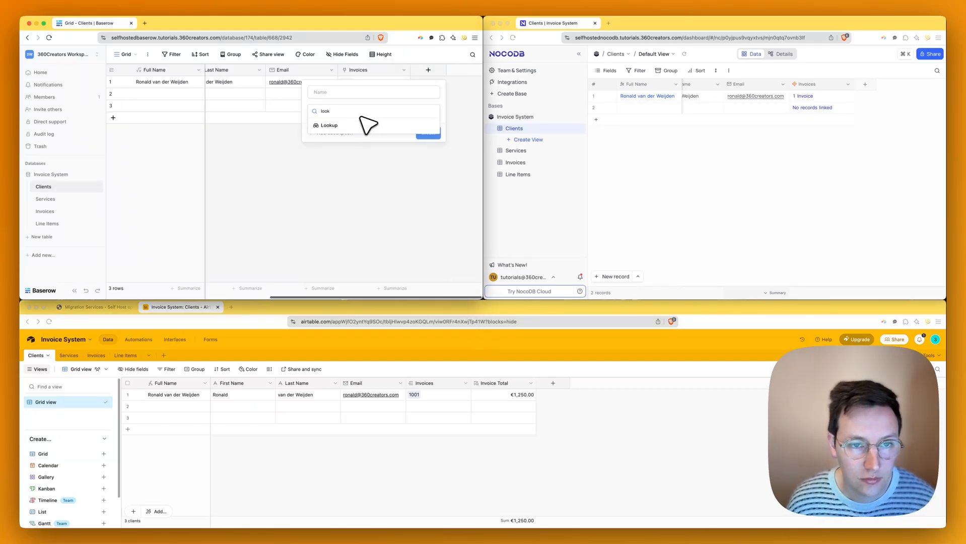
pyautogui.click(363, 125)
pyautogui.click(361, 138)
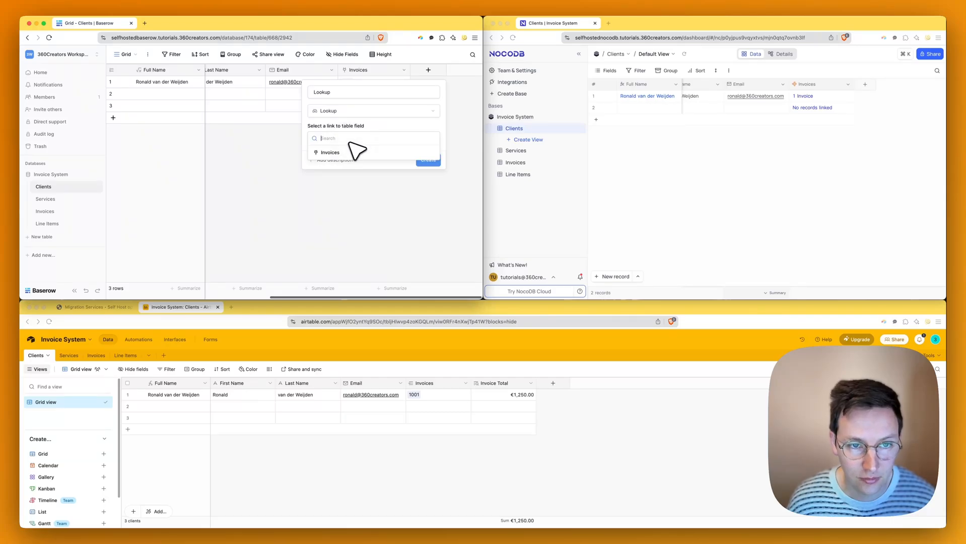
pyautogui.click(352, 156)
pyautogui.click(351, 166)
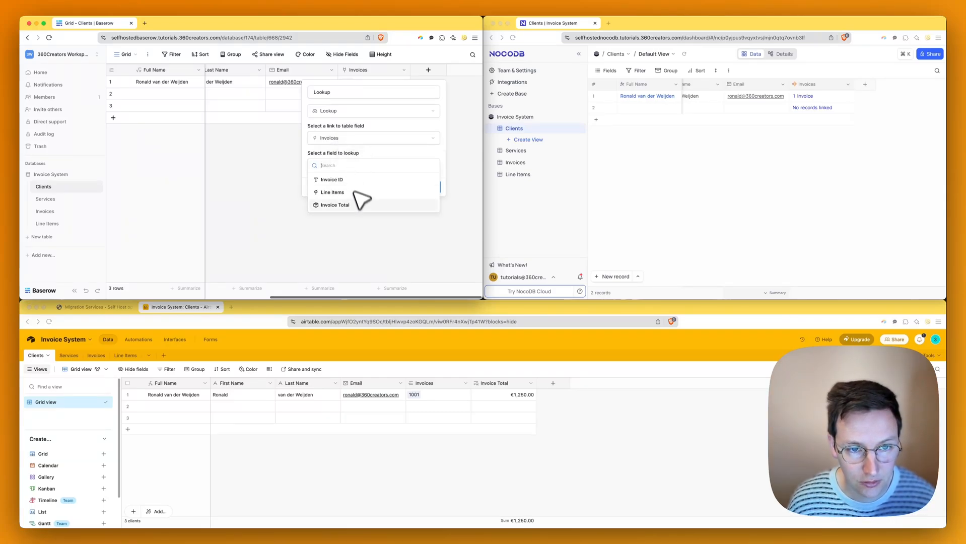
pyautogui.click(362, 199)
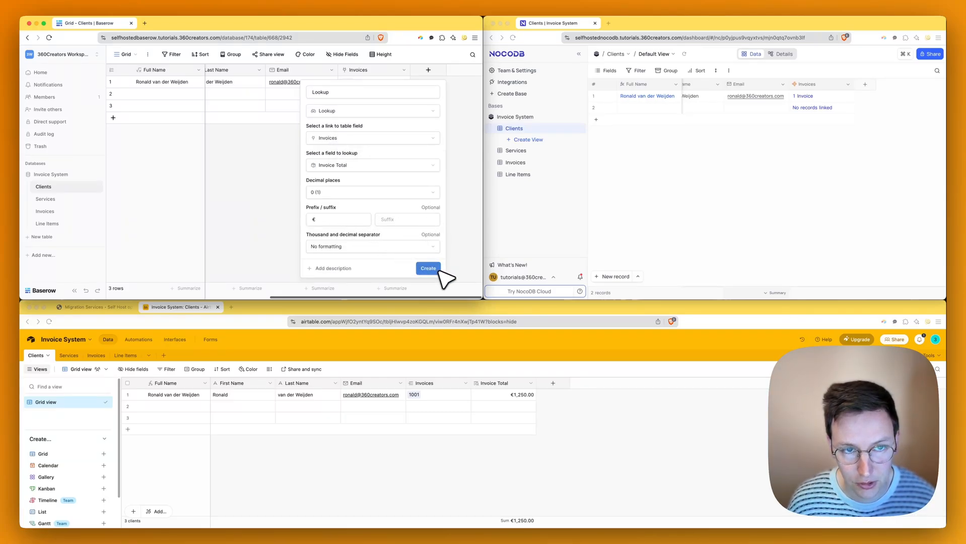
pyautogui.click(350, 94)
pyautogui.press('super+a')
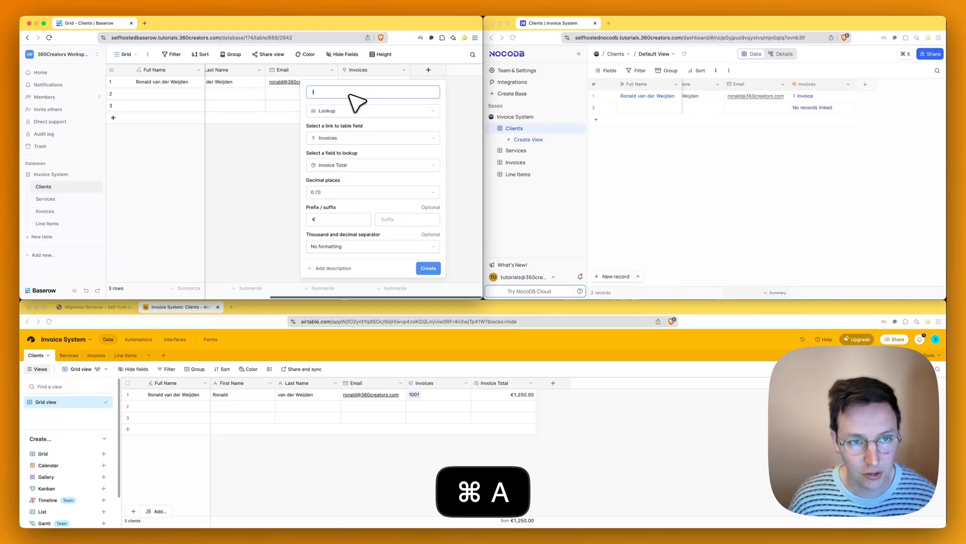
pyautogui.write('Invoice Total')
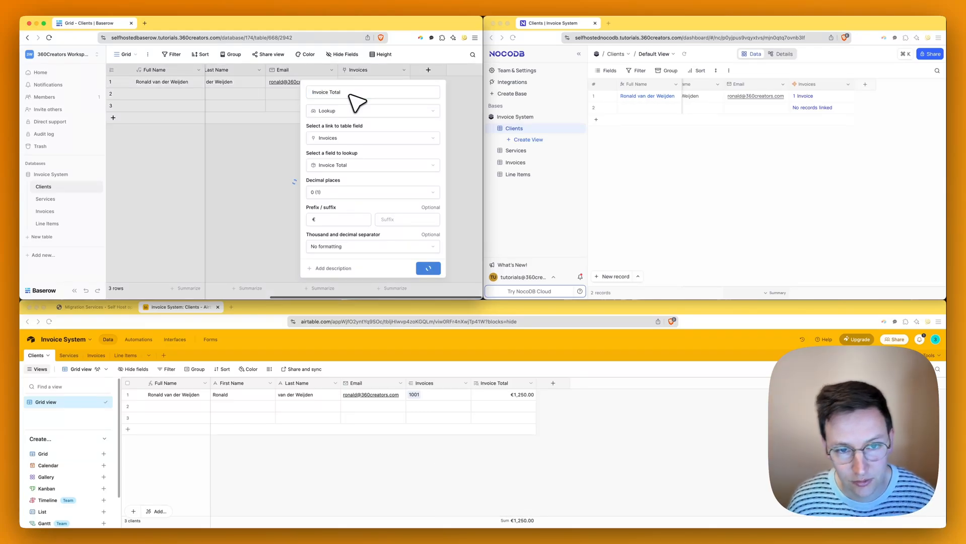
pyautogui.press('Return')
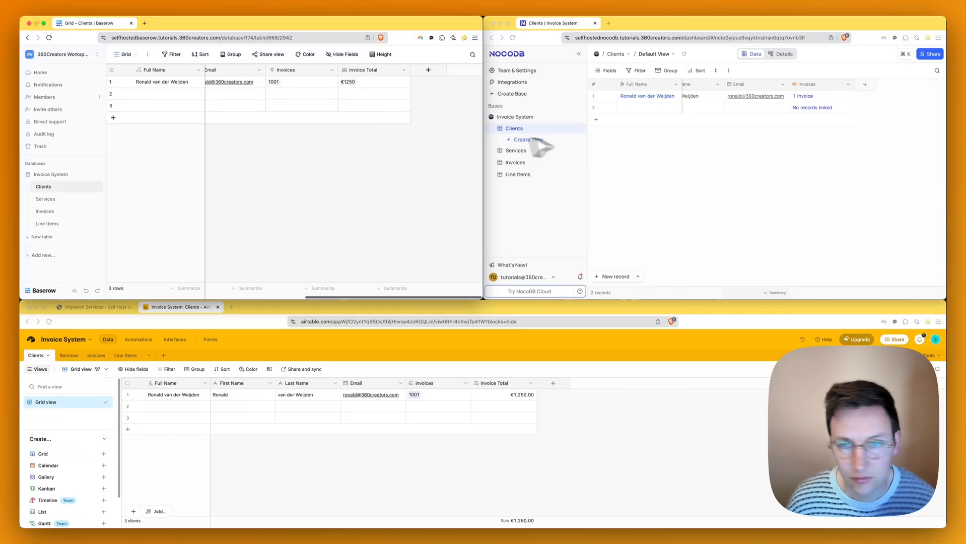
pyautogui.click(815, 160)
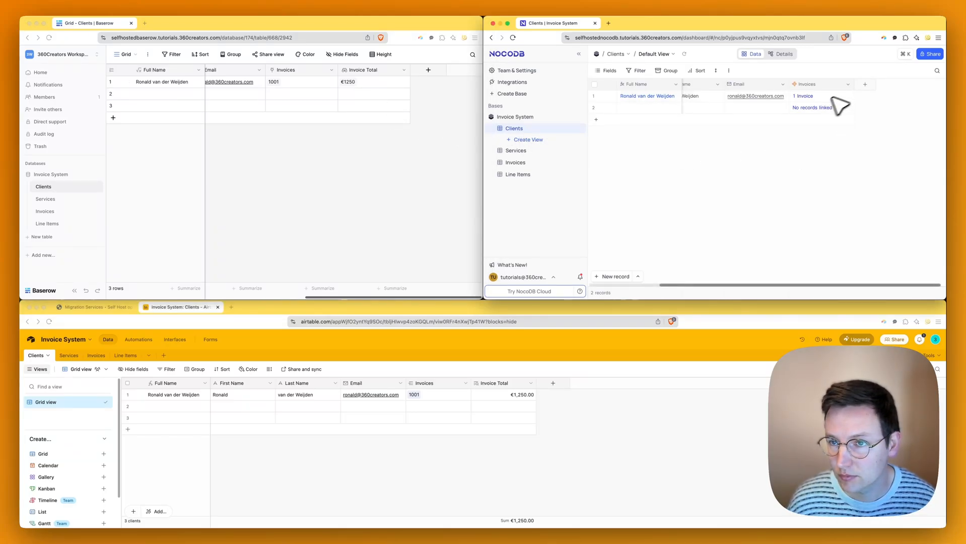
# - Create an Invoice Total lookup through Invoices in NocoDB's Clients, showing 1250
pyautogui.click(865, 84)
pyautogui.click(766, 141)
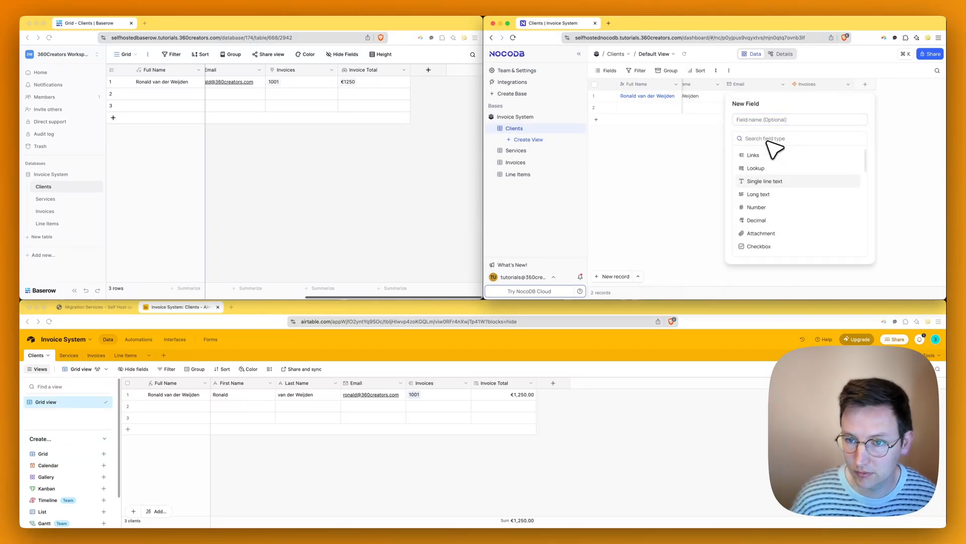
pyautogui.write('look')
pyautogui.press('Return')
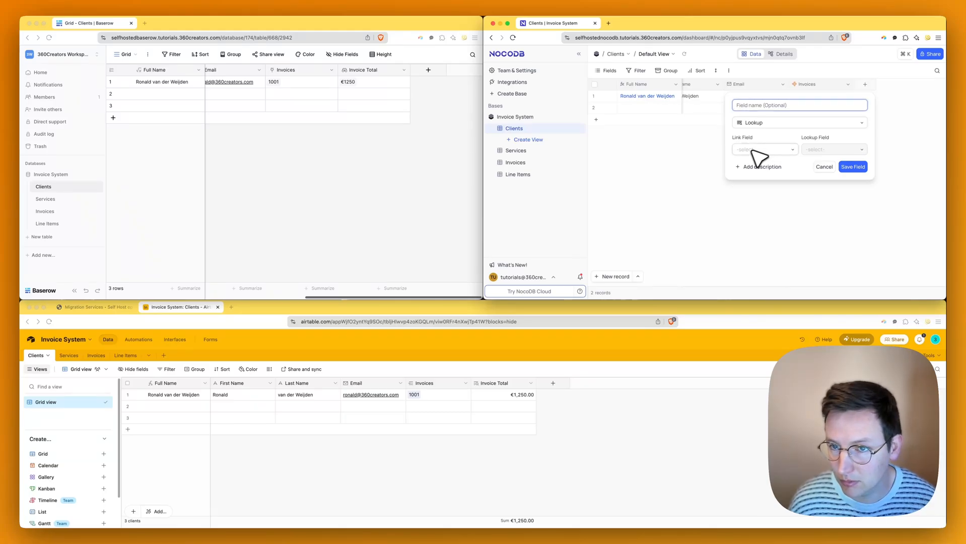
pyautogui.click(759, 151)
pyautogui.click(841, 148)
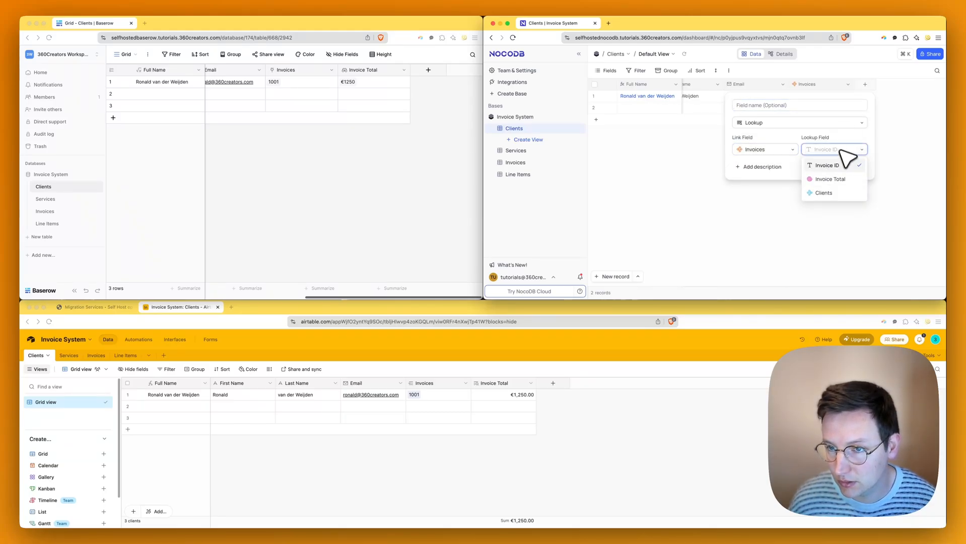
pyautogui.click(833, 179)
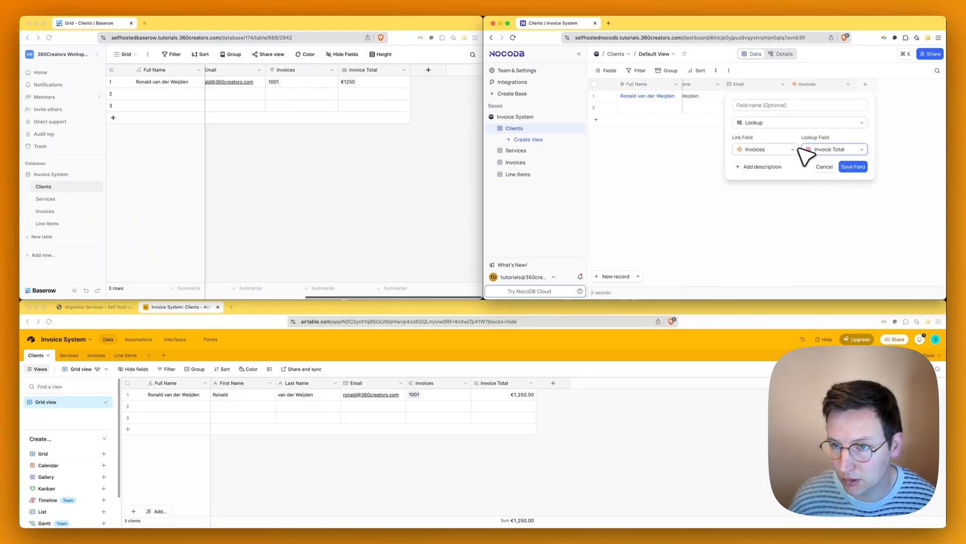
pyautogui.click(788, 105)
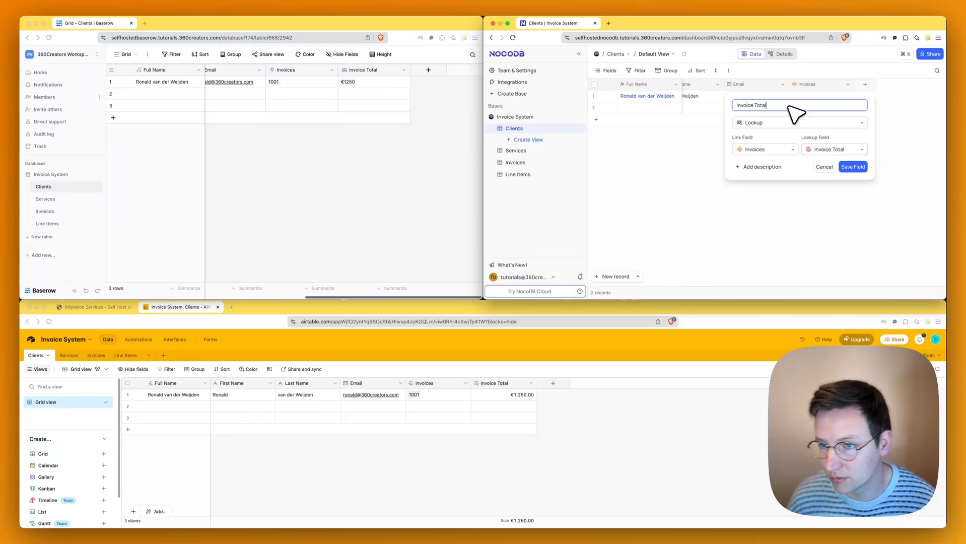
pyautogui.click(865, 165)
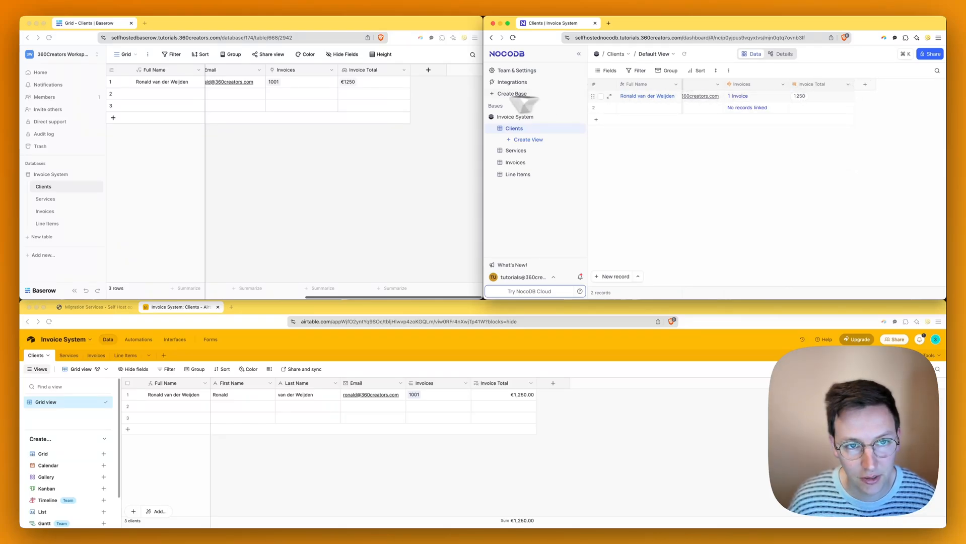
pyautogui.click(864, 85)
# - Add a new Formula field in NocoDB's Clients table named 'Invoice Total €'
pyautogui.write('for')
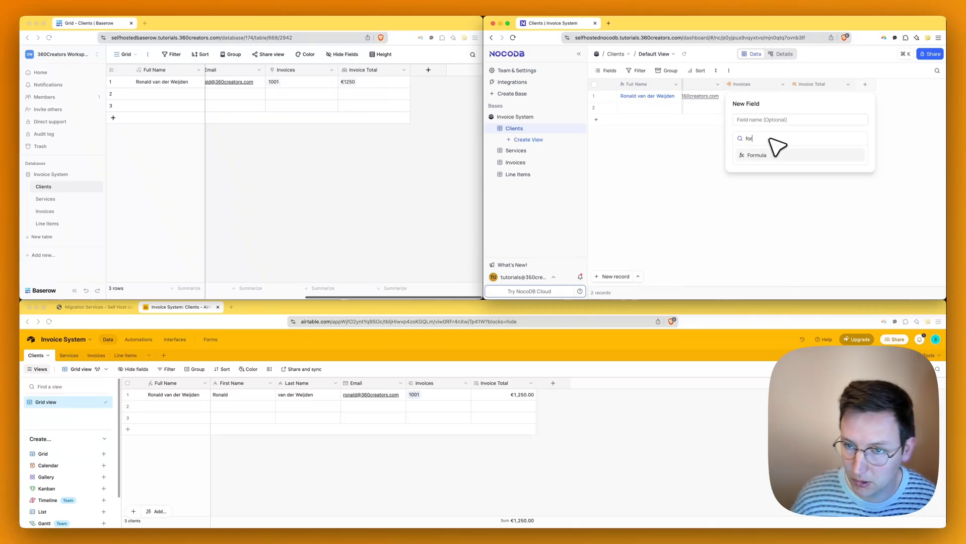
pyautogui.click(787, 154)
pyautogui.click(780, 107)
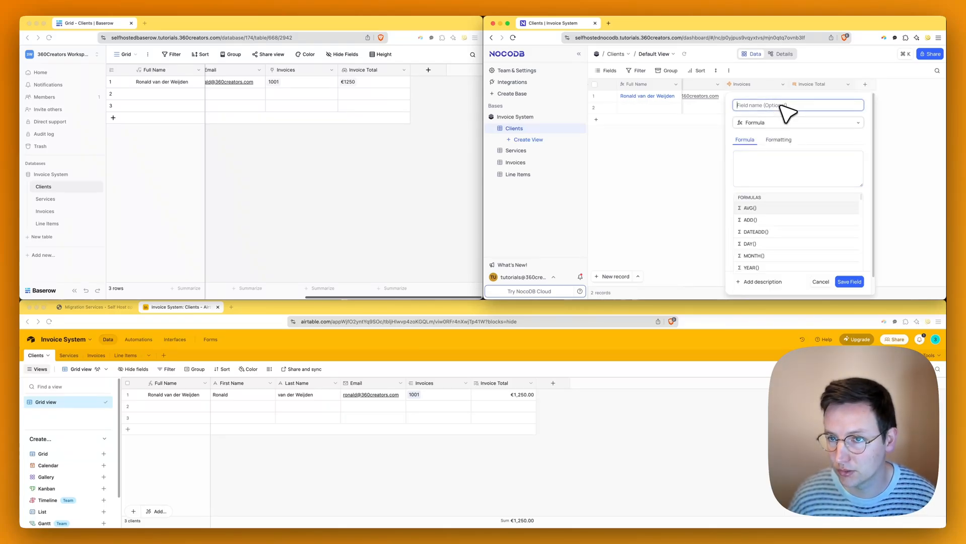
pyautogui.write('J')
pyautogui.press('BackSpace')
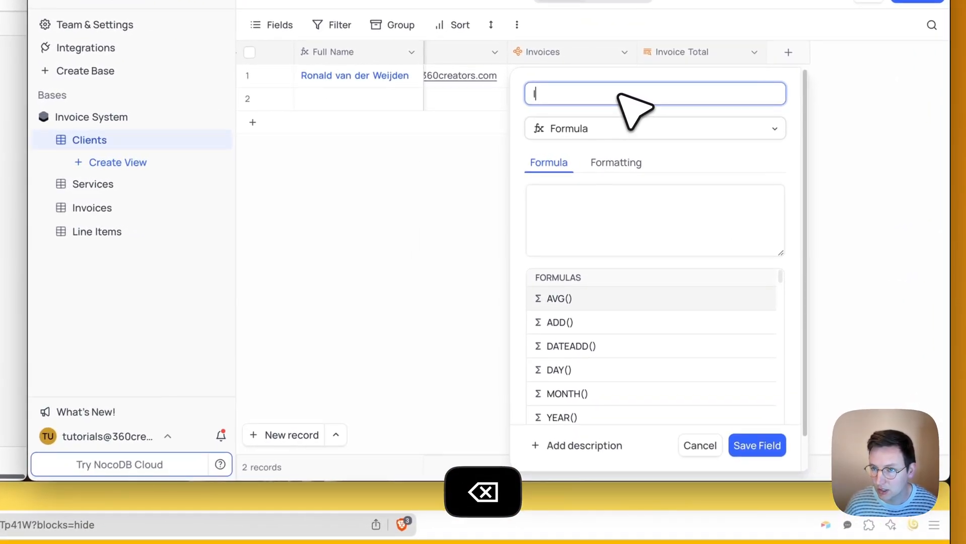
pyautogui.write('Invoice Total ')
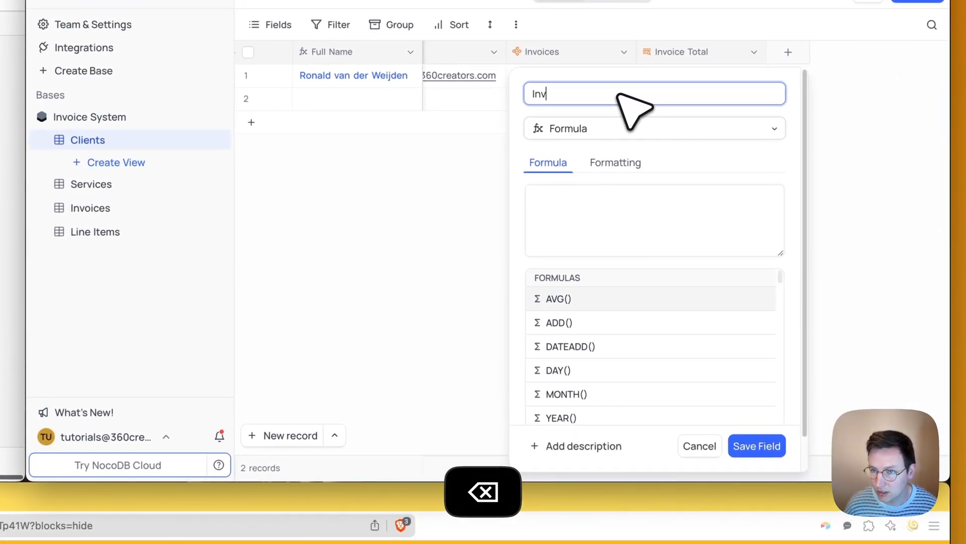
pyautogui.write('€')
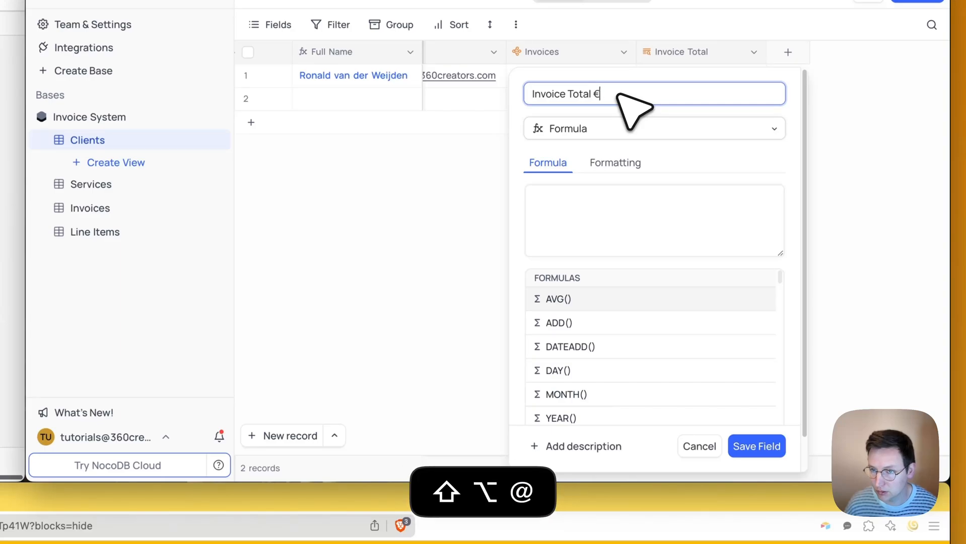
# - Enter the formula CONCAT('€', {Invoice Total}) and save, showing €1250 beside Baserow
pyautogui.click(688, 206)
pyautogui.write('conc')
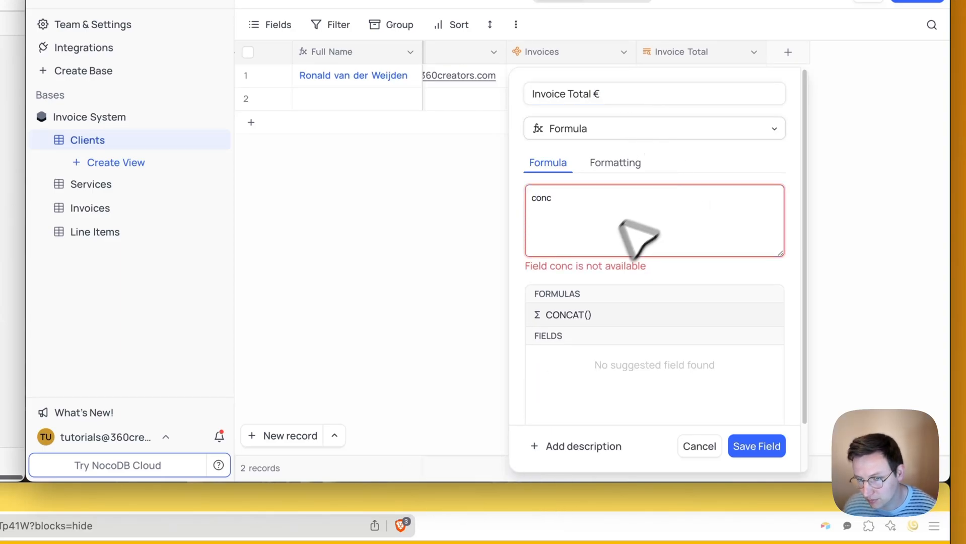
pyautogui.click(580, 318)
pyautogui.write('€')
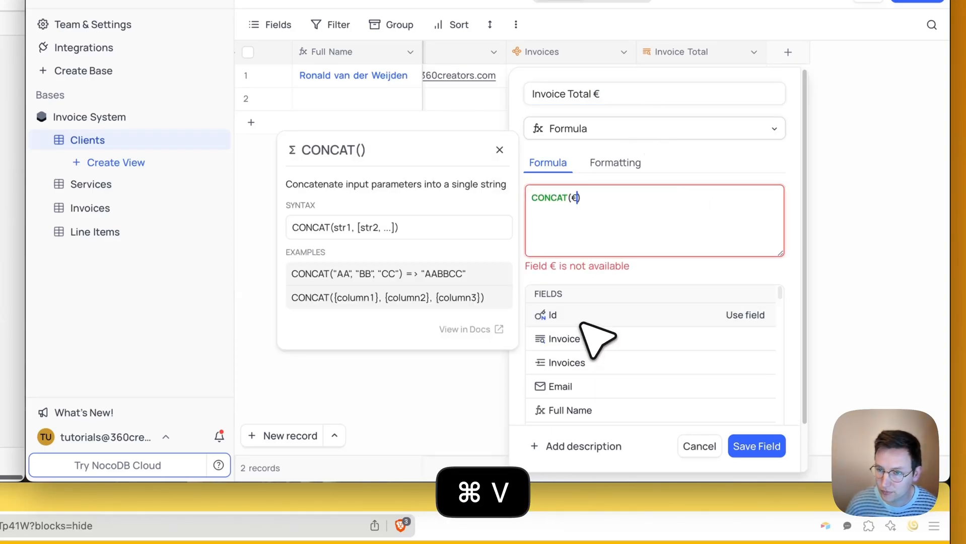
pyautogui.press('BackSpace')
pyautogui.write("'")
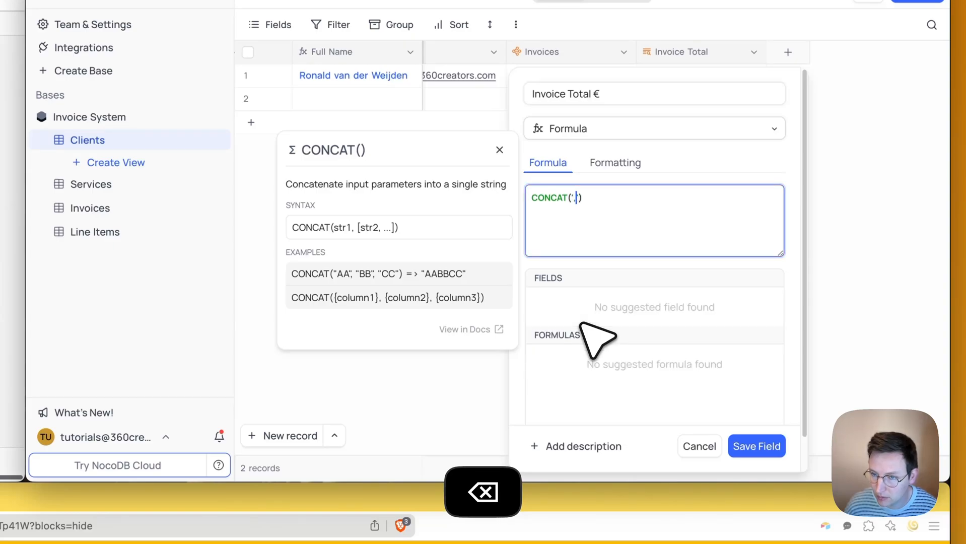
pyautogui.write("€',")
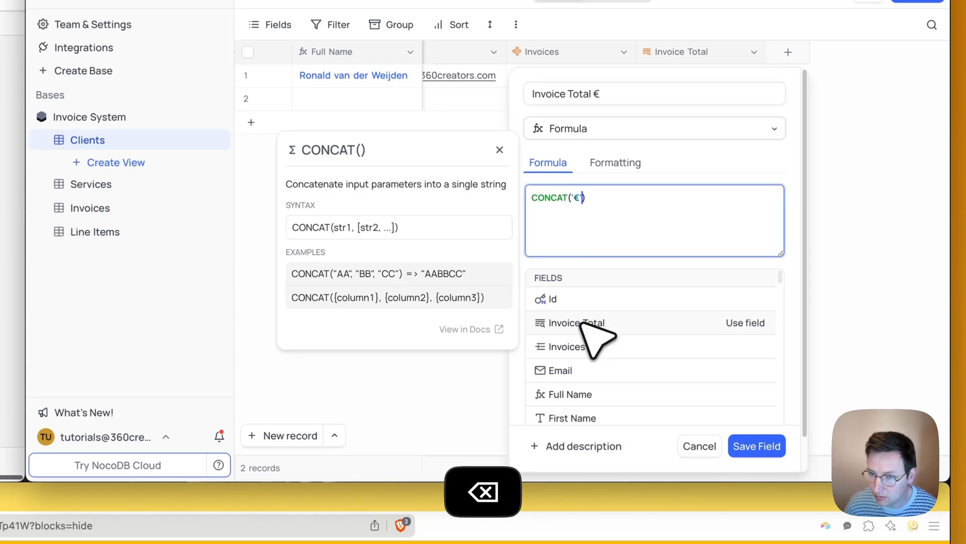
pyautogui.click(605, 339)
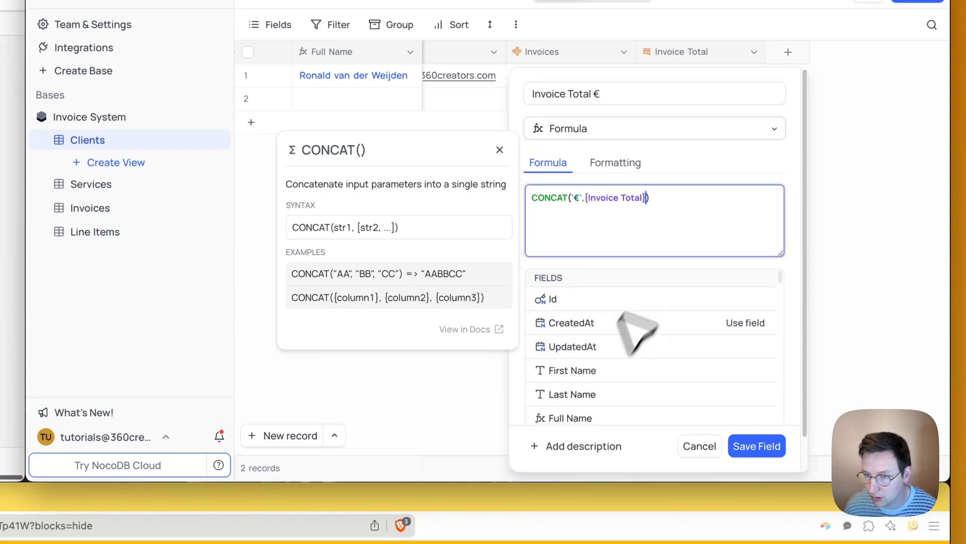
pyautogui.click(755, 447)
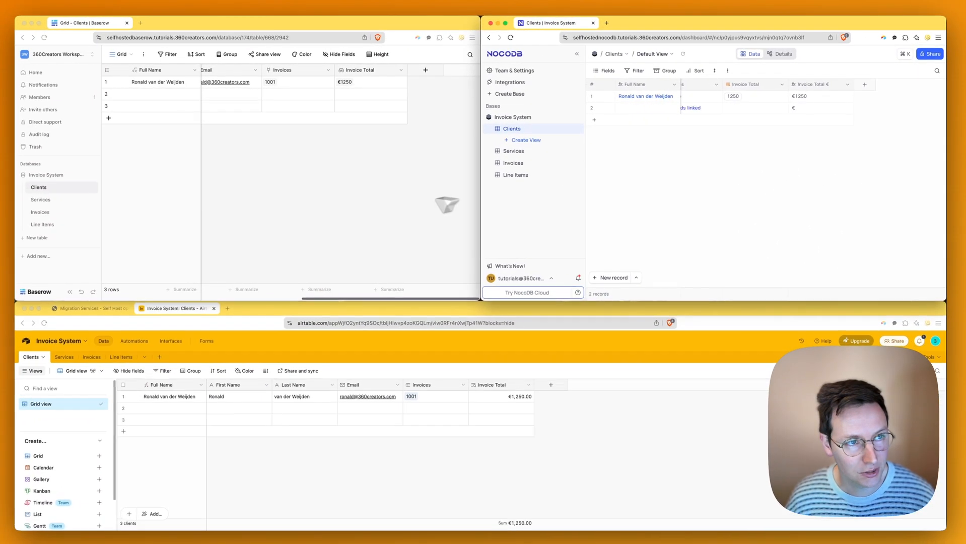
pyautogui.click(399, 191)
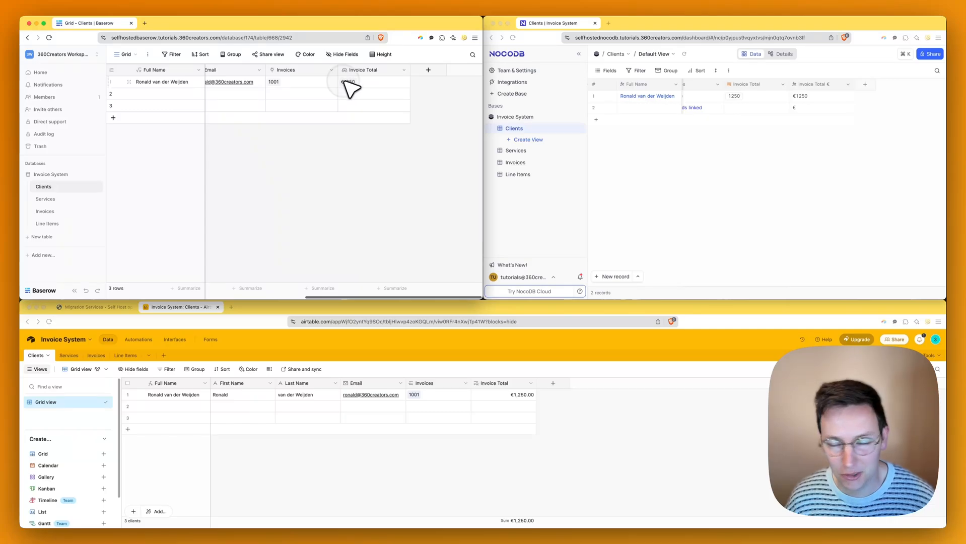
pyautogui.click(791, 166)
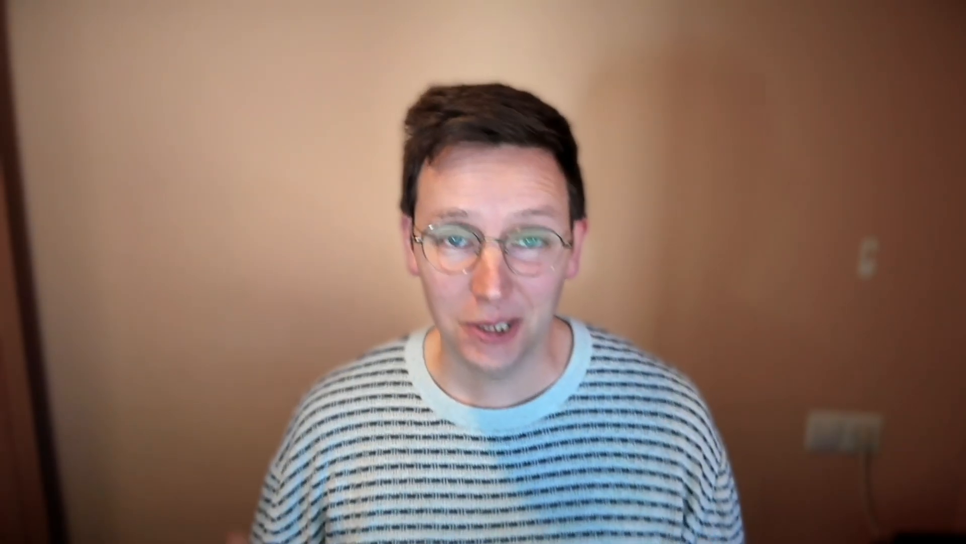